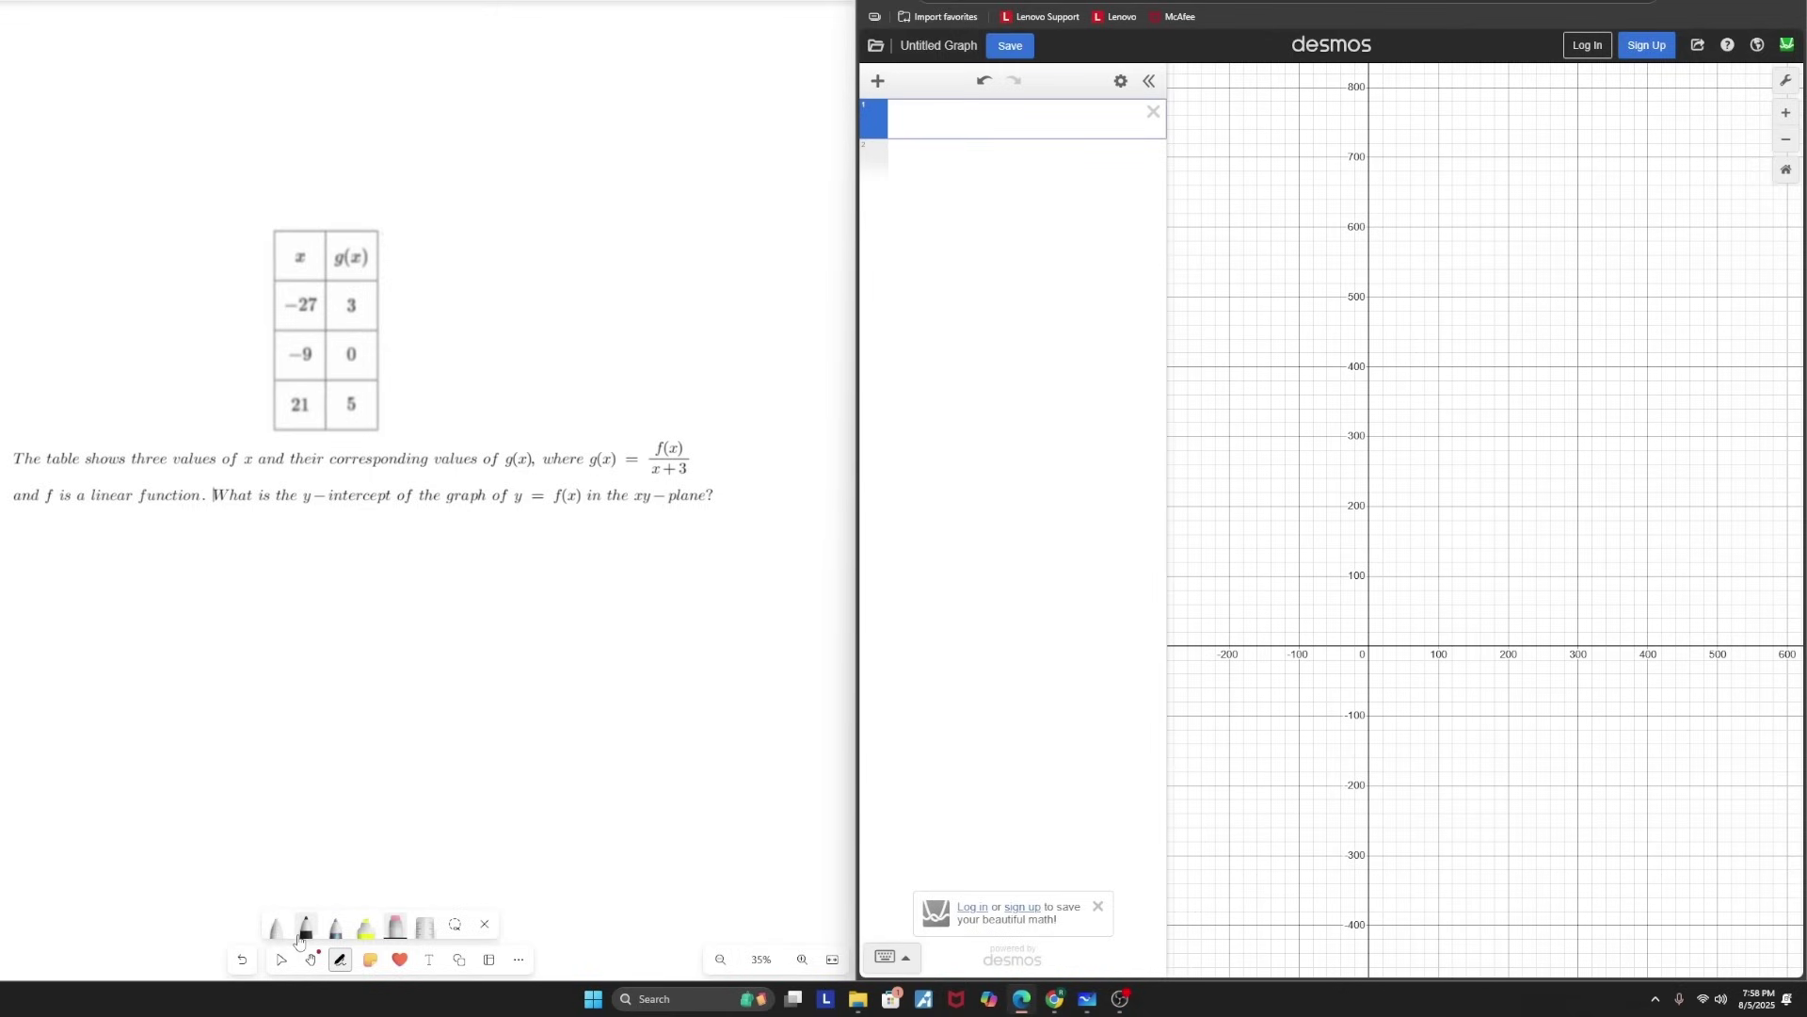
# - With the black pen, underline the table, sketch two bracket pairs, and circle g(x) = f(x)/(x+3)
pyautogui.click(306, 927)
pyautogui.moveTo(237, 447); pyautogui.dragTo(414, 441)
pyautogui.moveTo(567, 158); pyautogui.dragTo(537, 257)
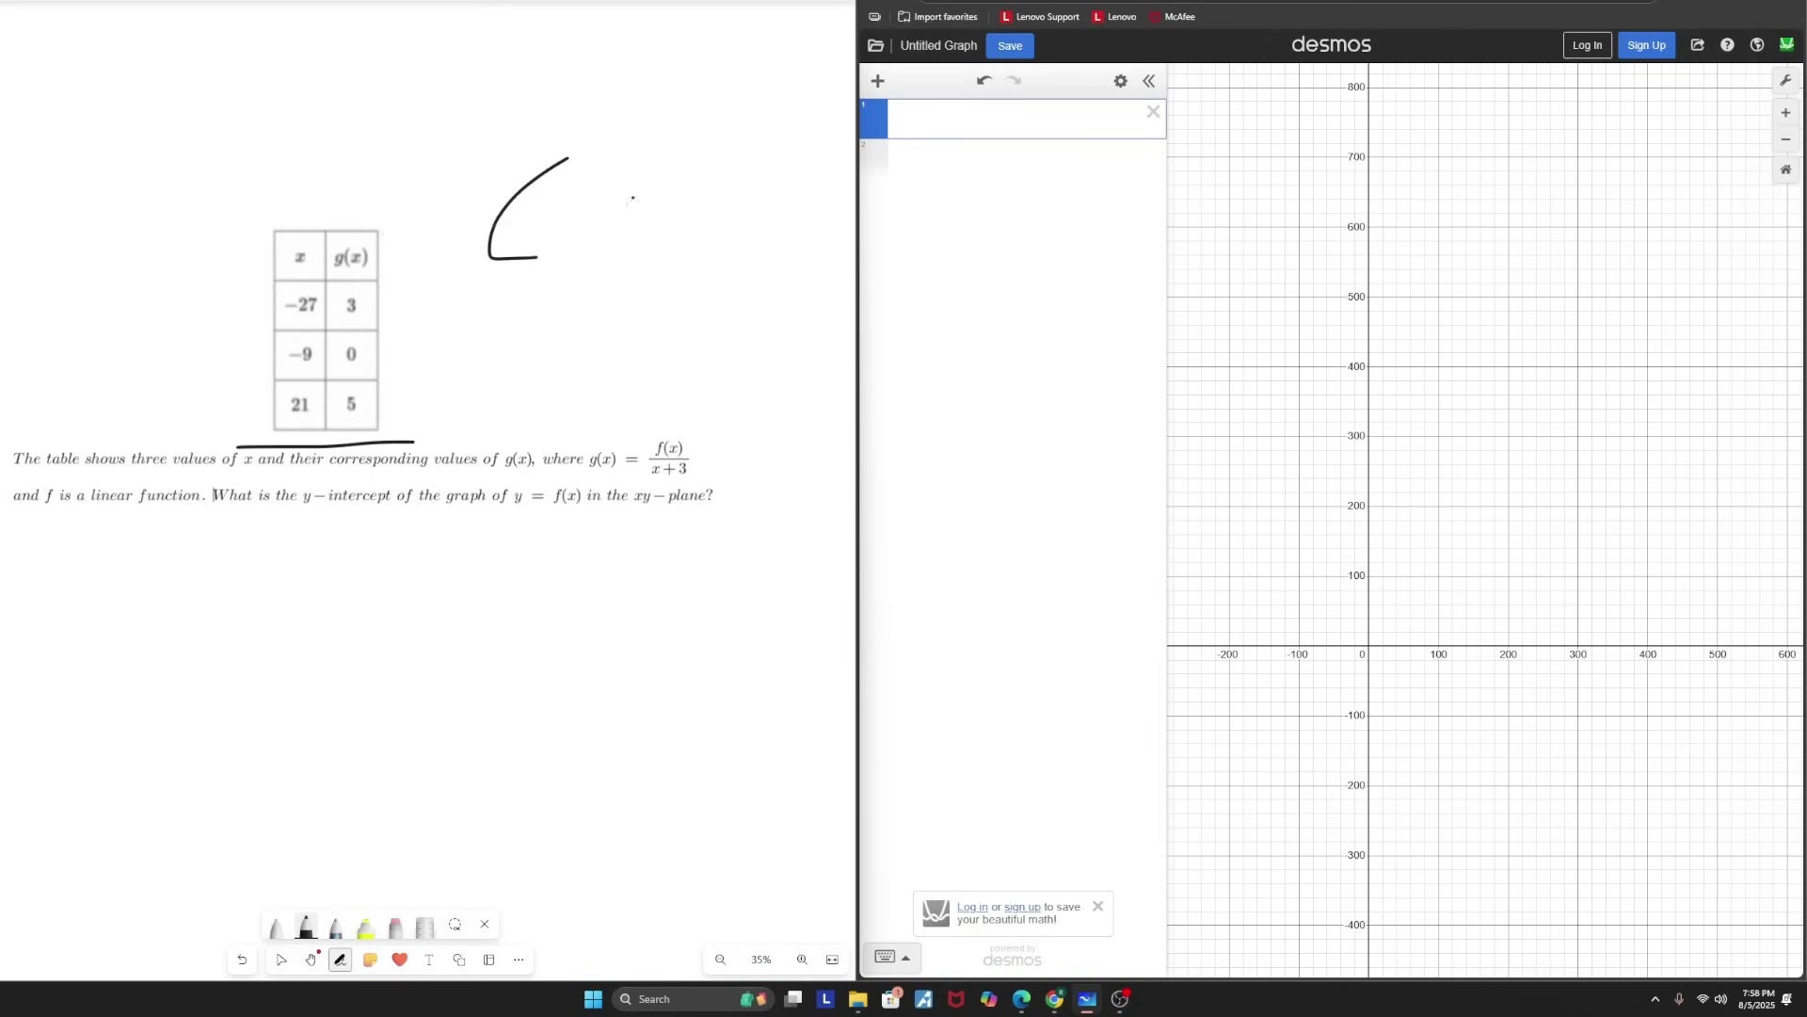
pyautogui.moveTo(680, 166); pyautogui.dragTo(675, 275)
pyautogui.moveTo(513, 326); pyautogui.dragTo(540, 396)
pyautogui.moveTo(649, 299)
pyautogui.mouseDown()
pyautogui.moveTo(694, 368)
pyautogui.moveTo(668, 405)
pyautogui.mouseUp()
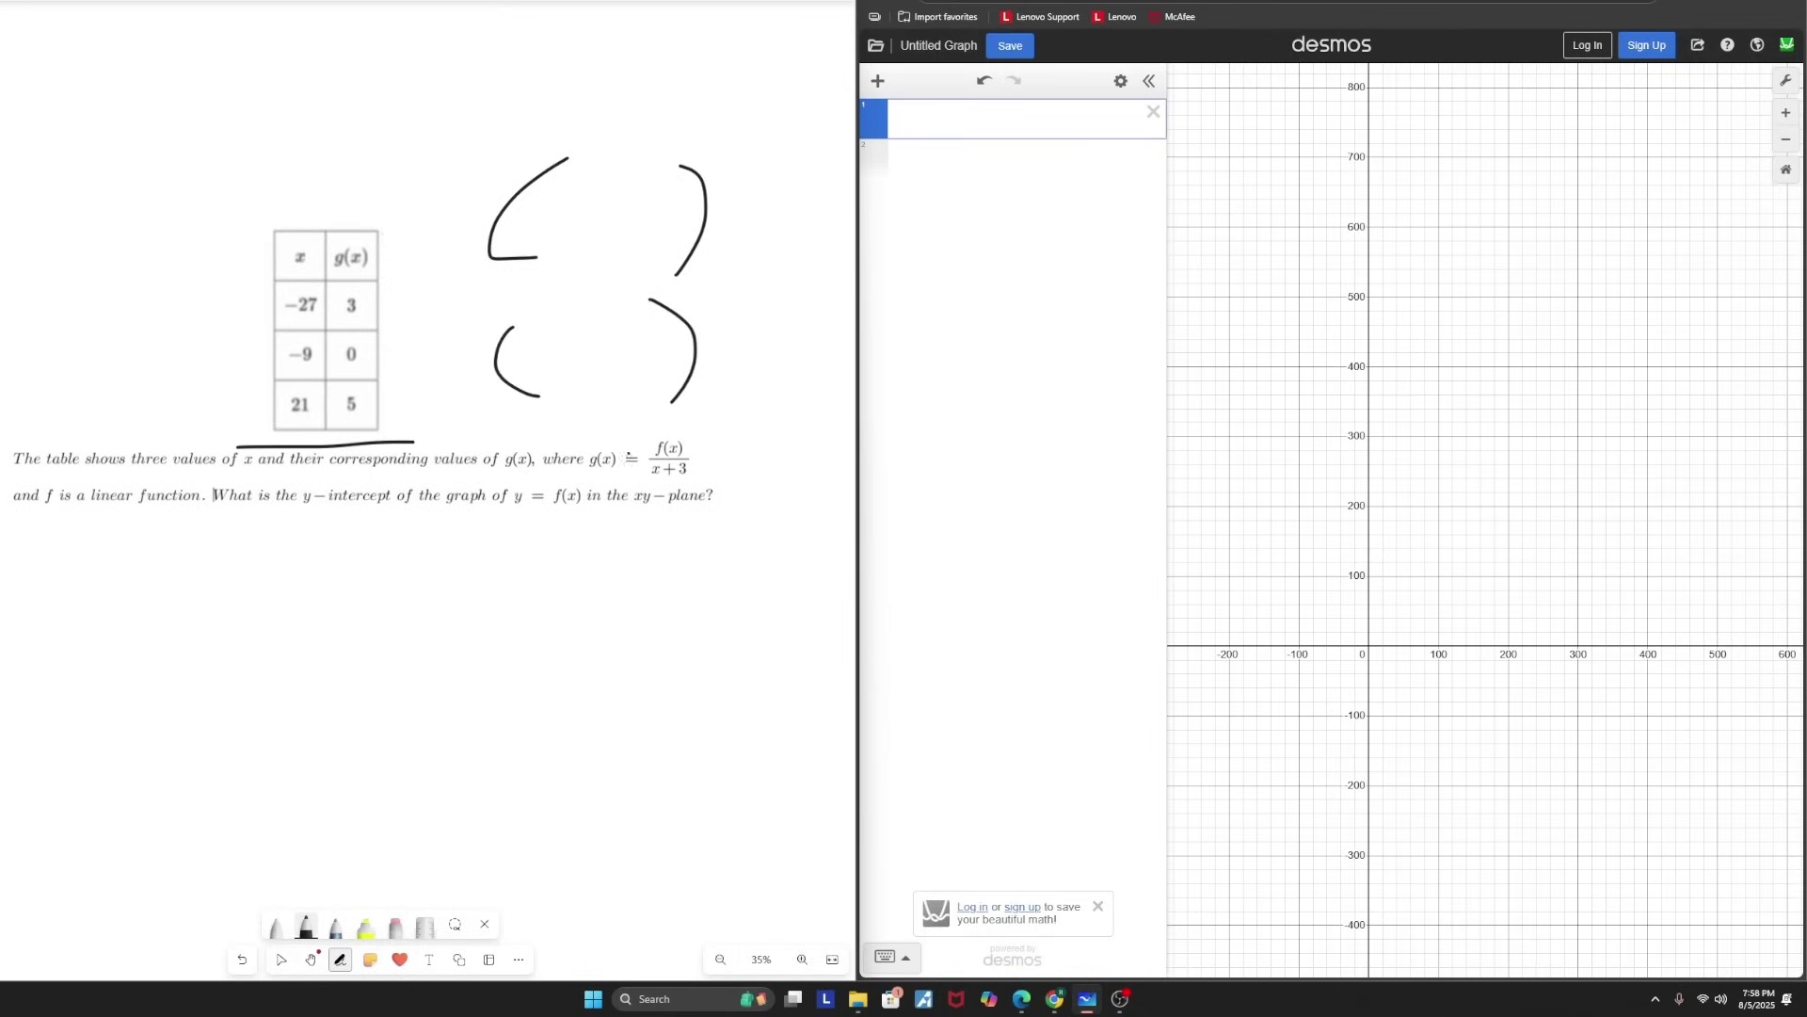
pyautogui.moveTo(621, 428)
pyautogui.mouseDown()
pyautogui.moveTo(590, 471)
pyautogui.moveTo(639, 494)
pyautogui.moveTo(718, 457)
pyautogui.moveTo(636, 435)
pyautogui.mouseUp()
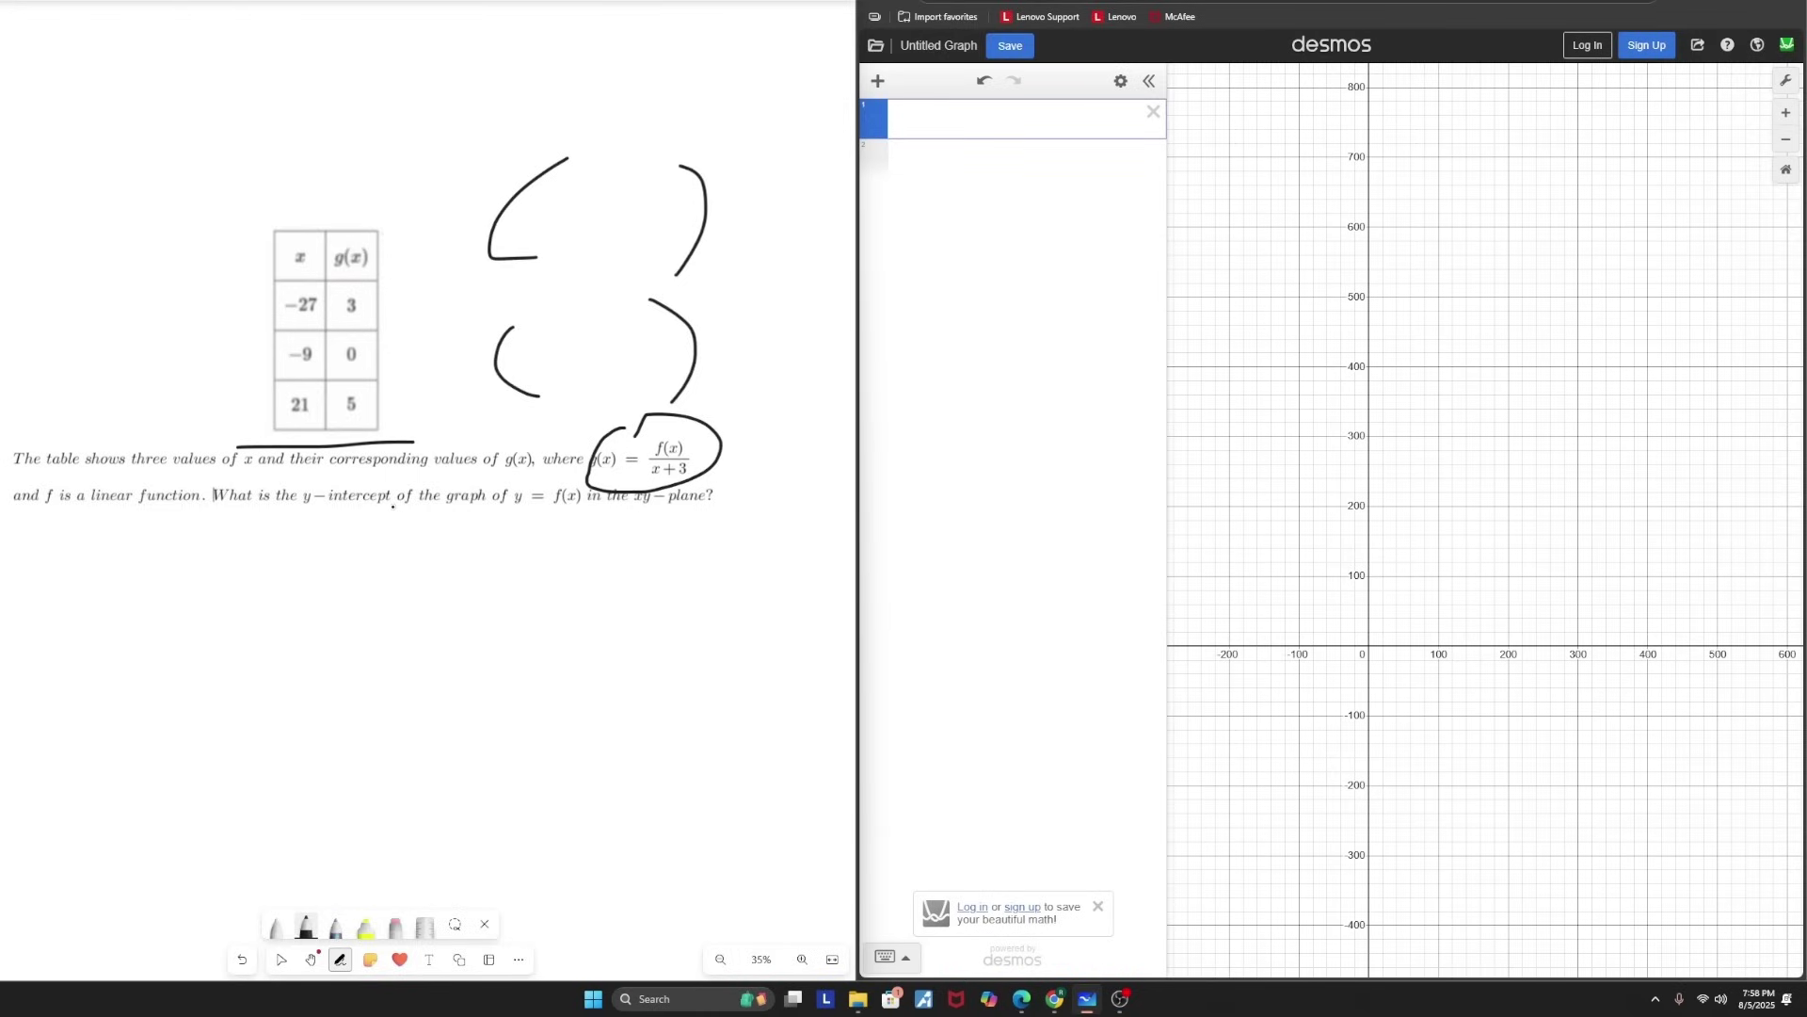
# - Create a table in expression 1 with rows (−27, 3), (−9, 0) and (21, 5)
pyautogui.click(996, 115)
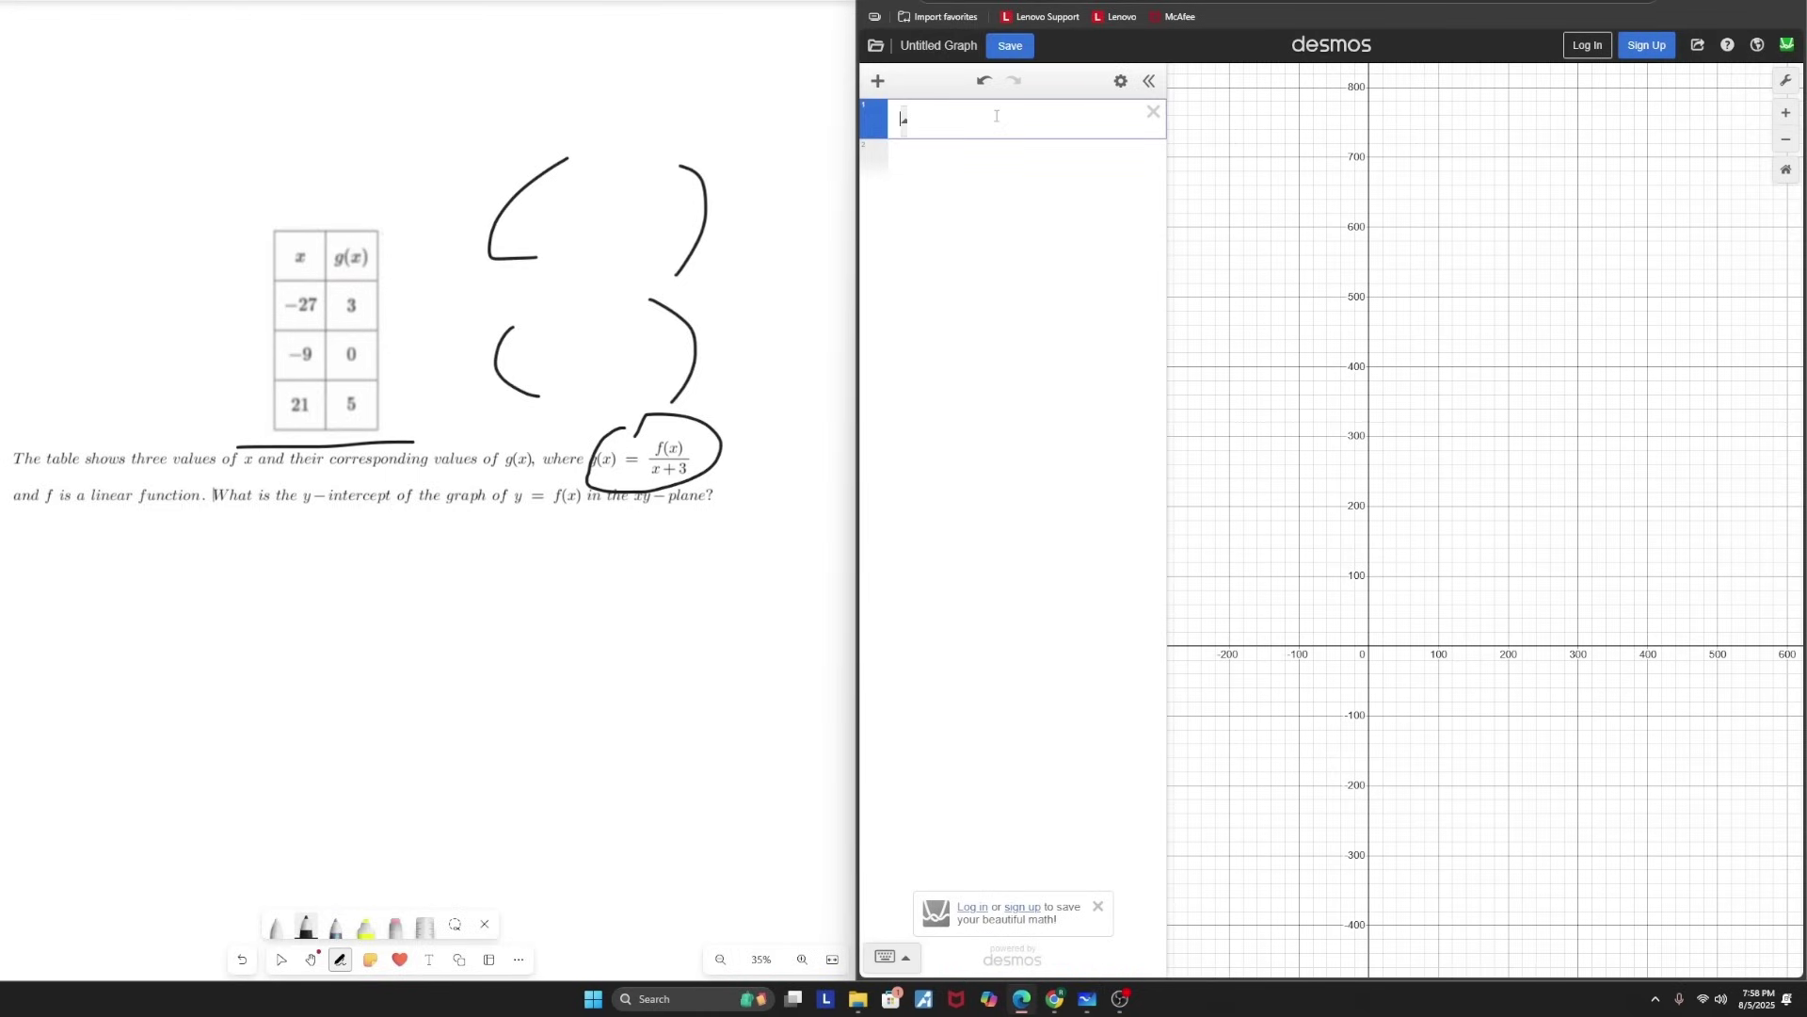
pyautogui.write('table')
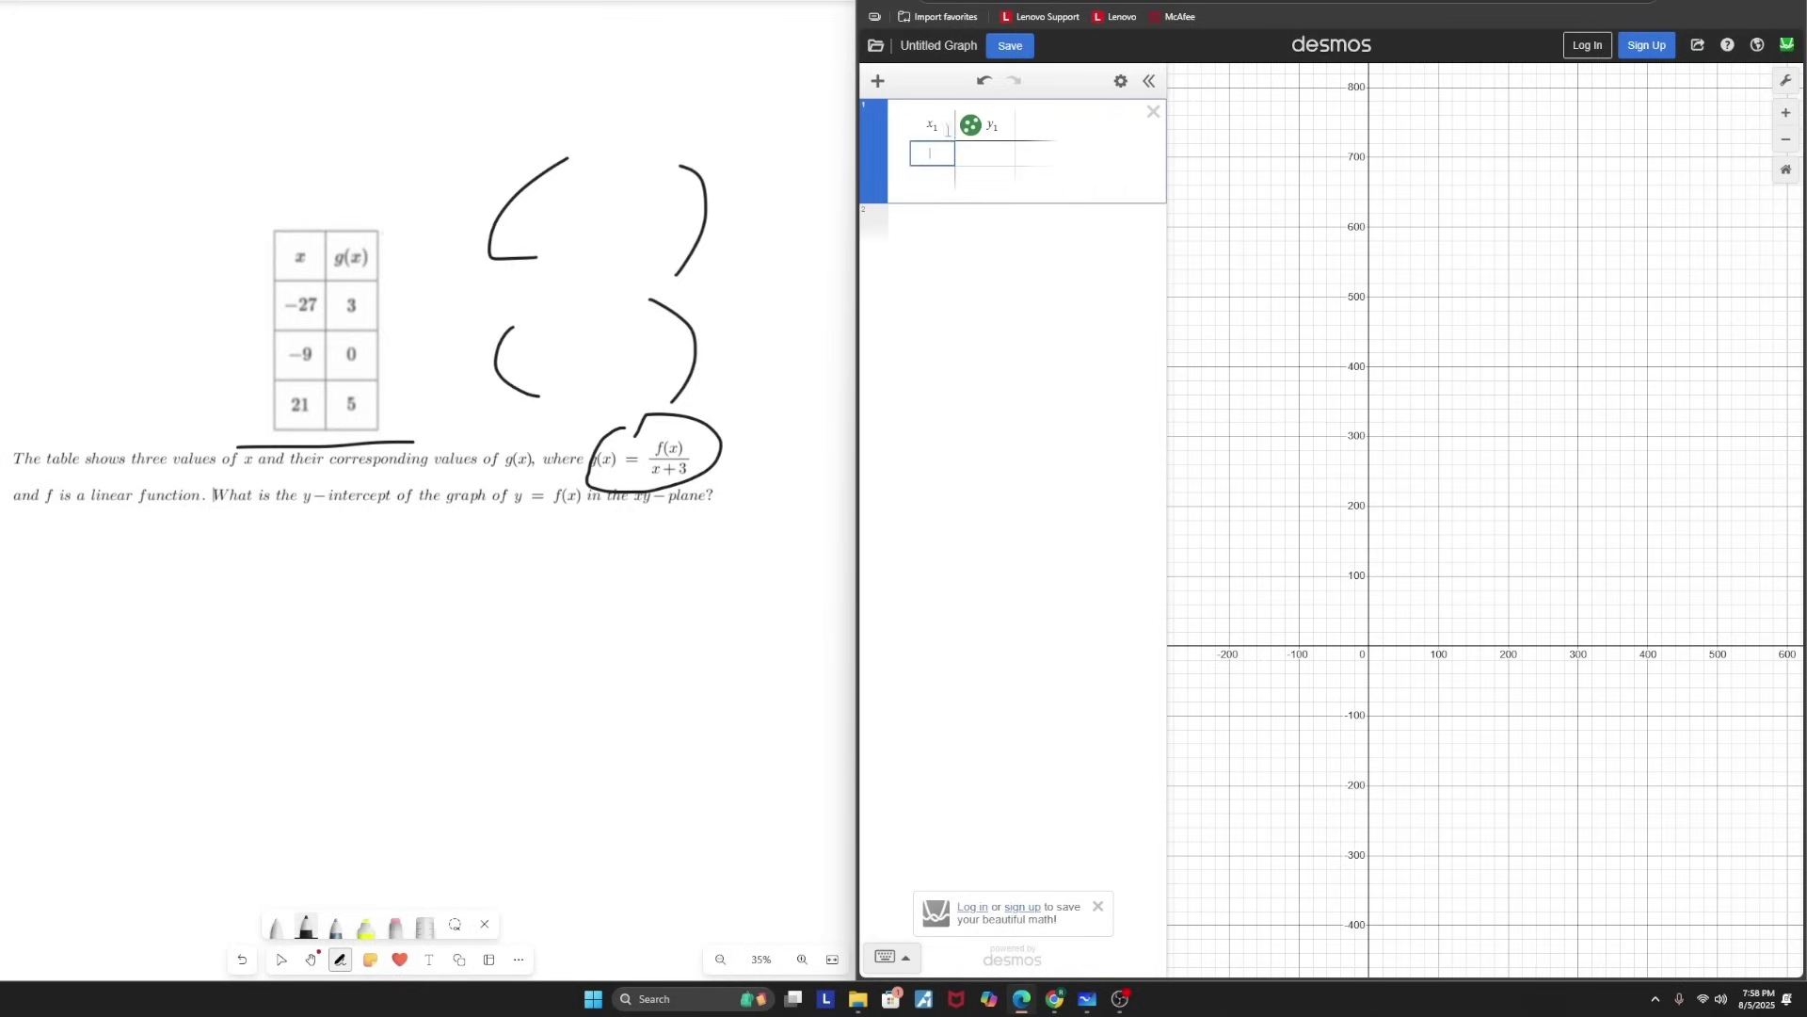
pyautogui.write('-27')
pyautogui.press('Tab')
pyautogui.write('3')
pyautogui.press('Return')
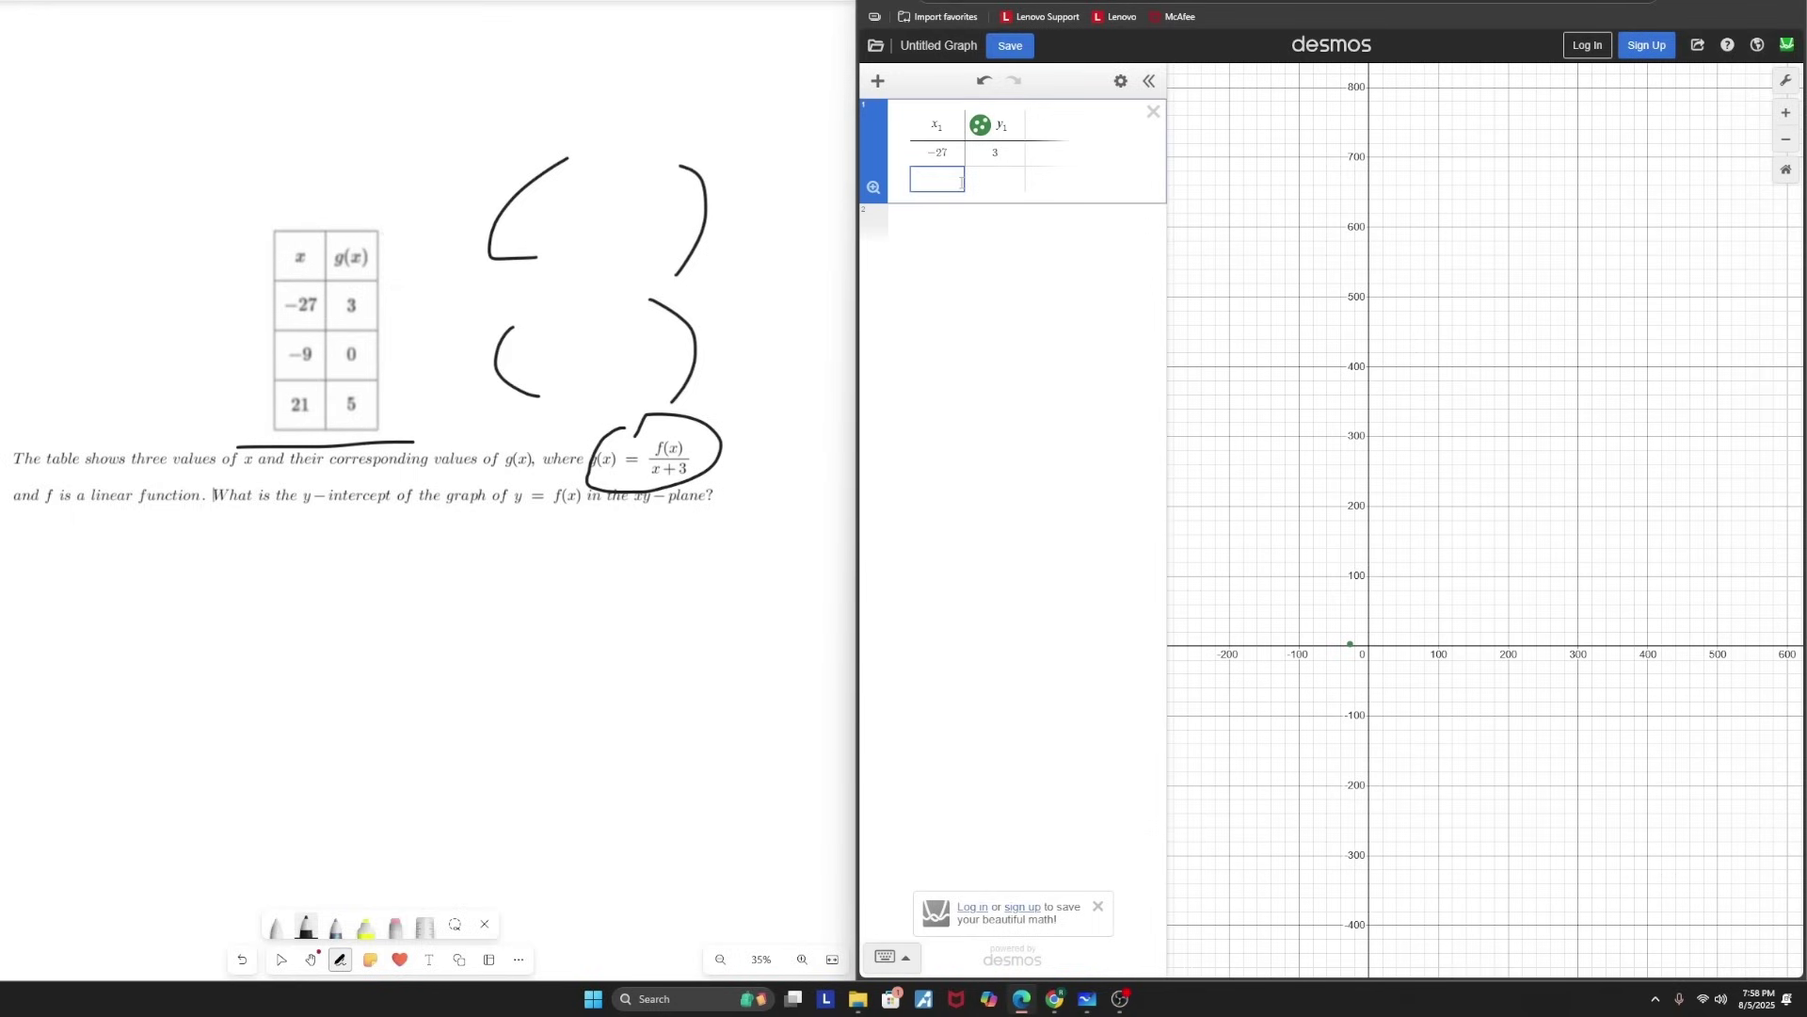
pyautogui.write('-9')
pyautogui.press('Return')
pyautogui.write('21')
pyautogui.press('Tab')
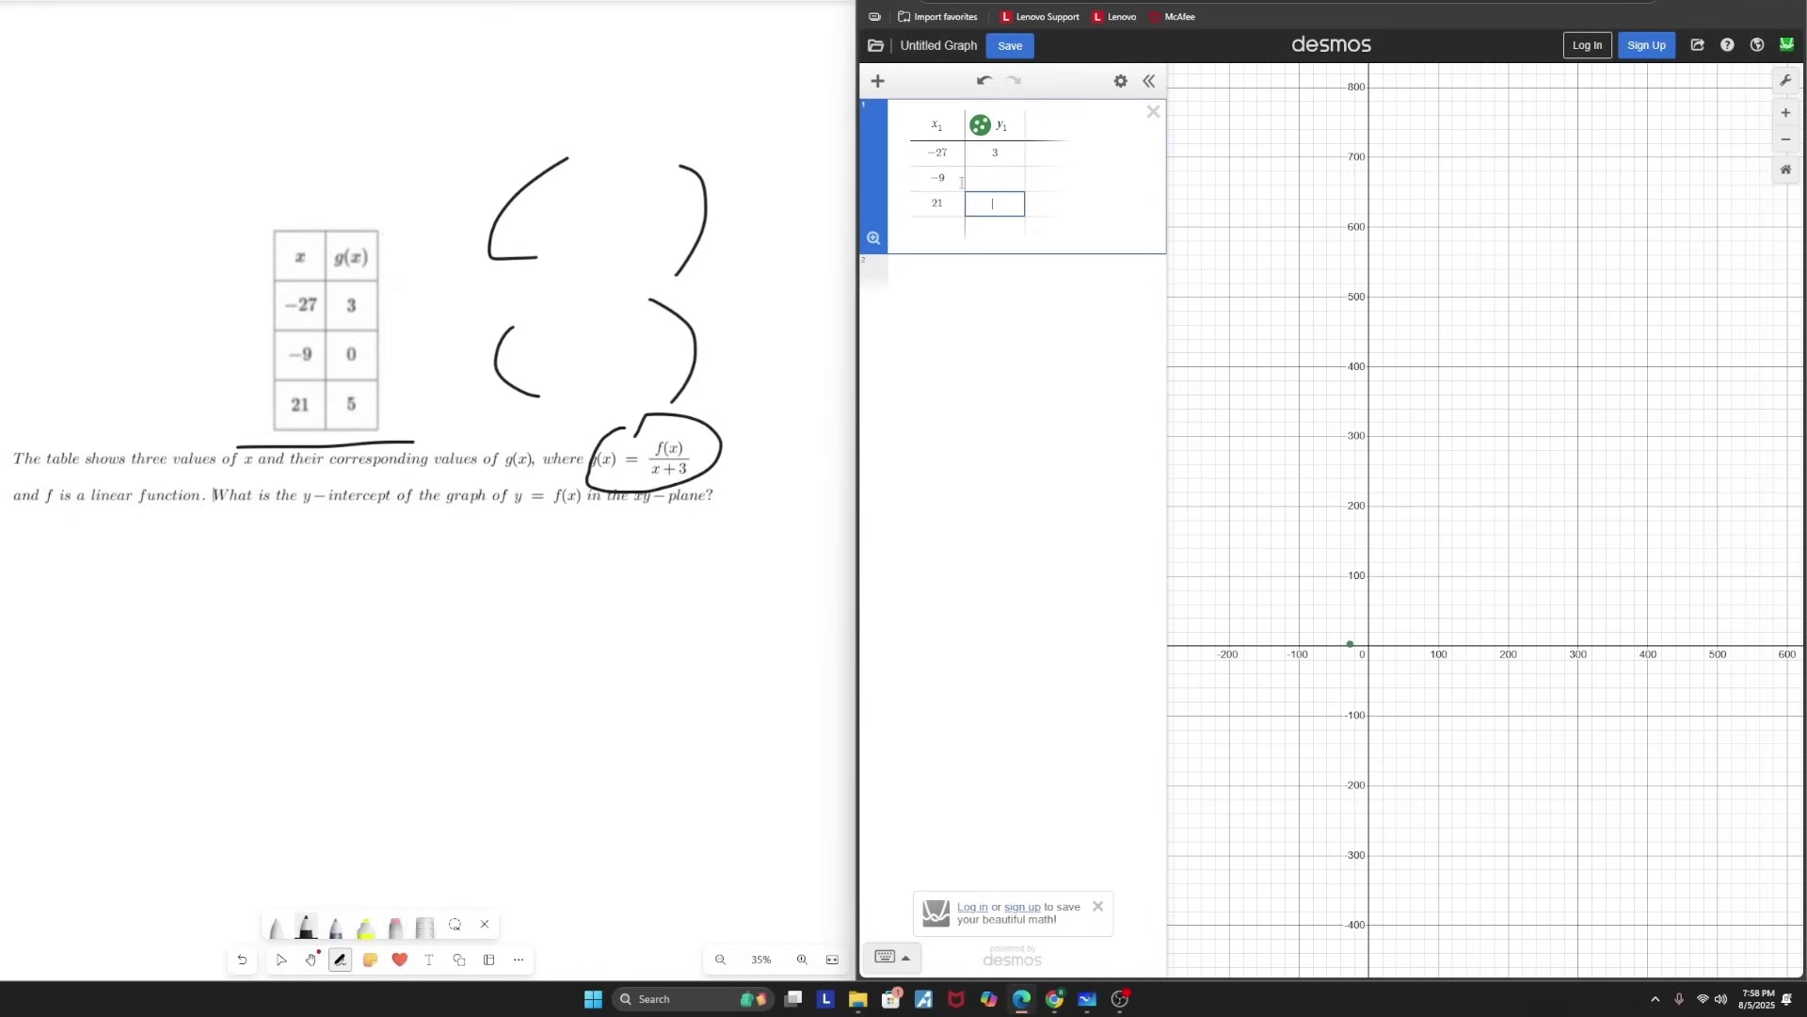
pyautogui.write('5')
pyautogui.press('Up')
pyautogui.write('0')
# - Add a regression to the table, trying quadratic and cubic fits before reopening the type list
pyautogui.click(872, 128)
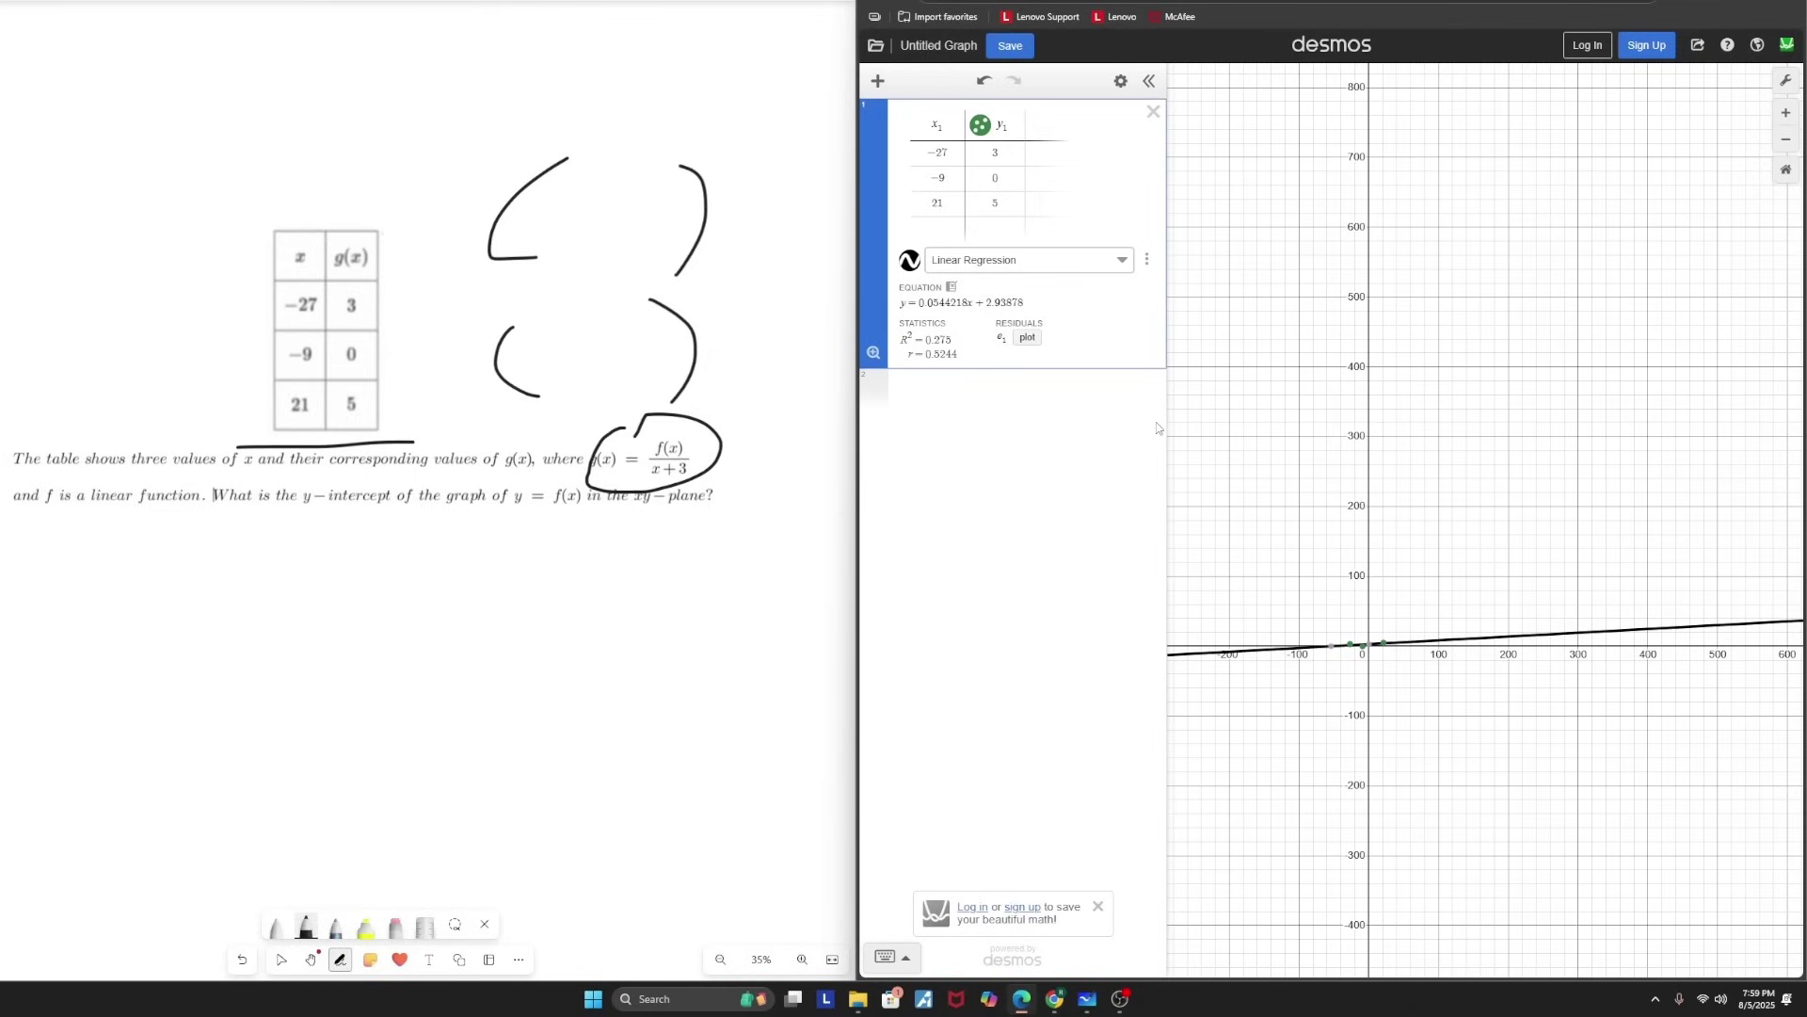
pyautogui.click(1051, 264)
pyautogui.click(1008, 302)
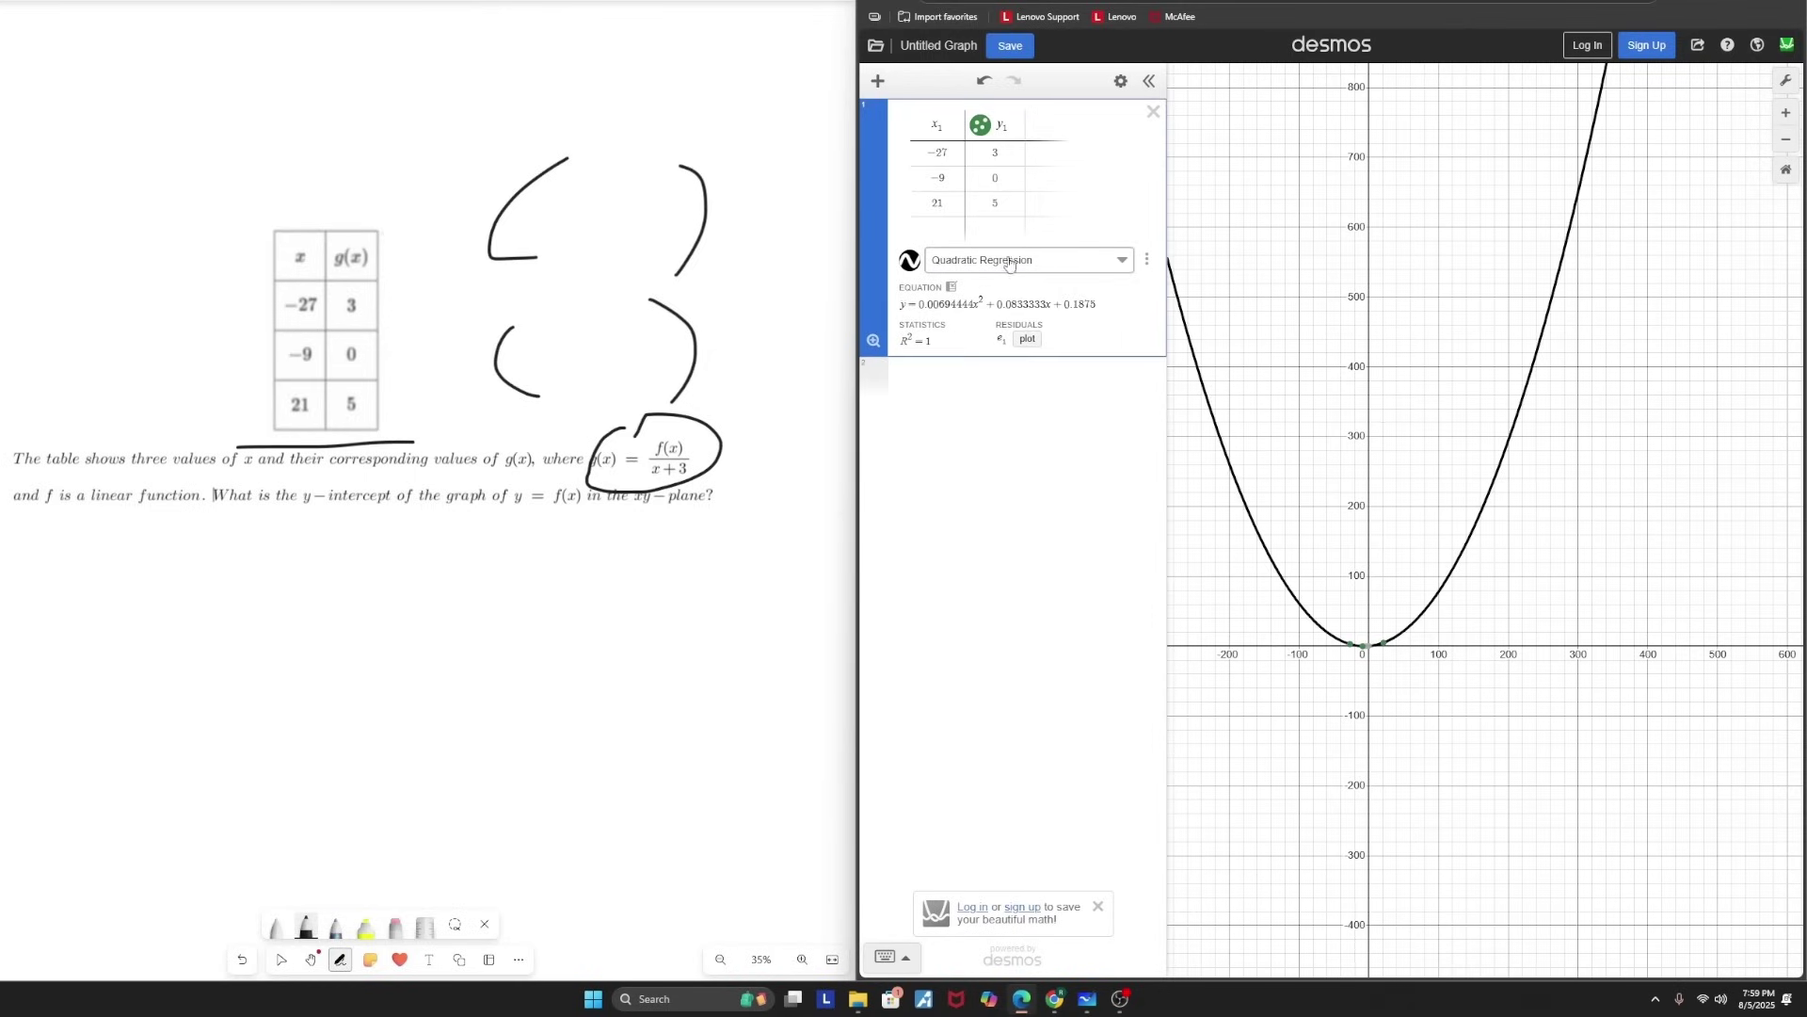
pyautogui.click(1009, 263)
pyautogui.click(1009, 327)
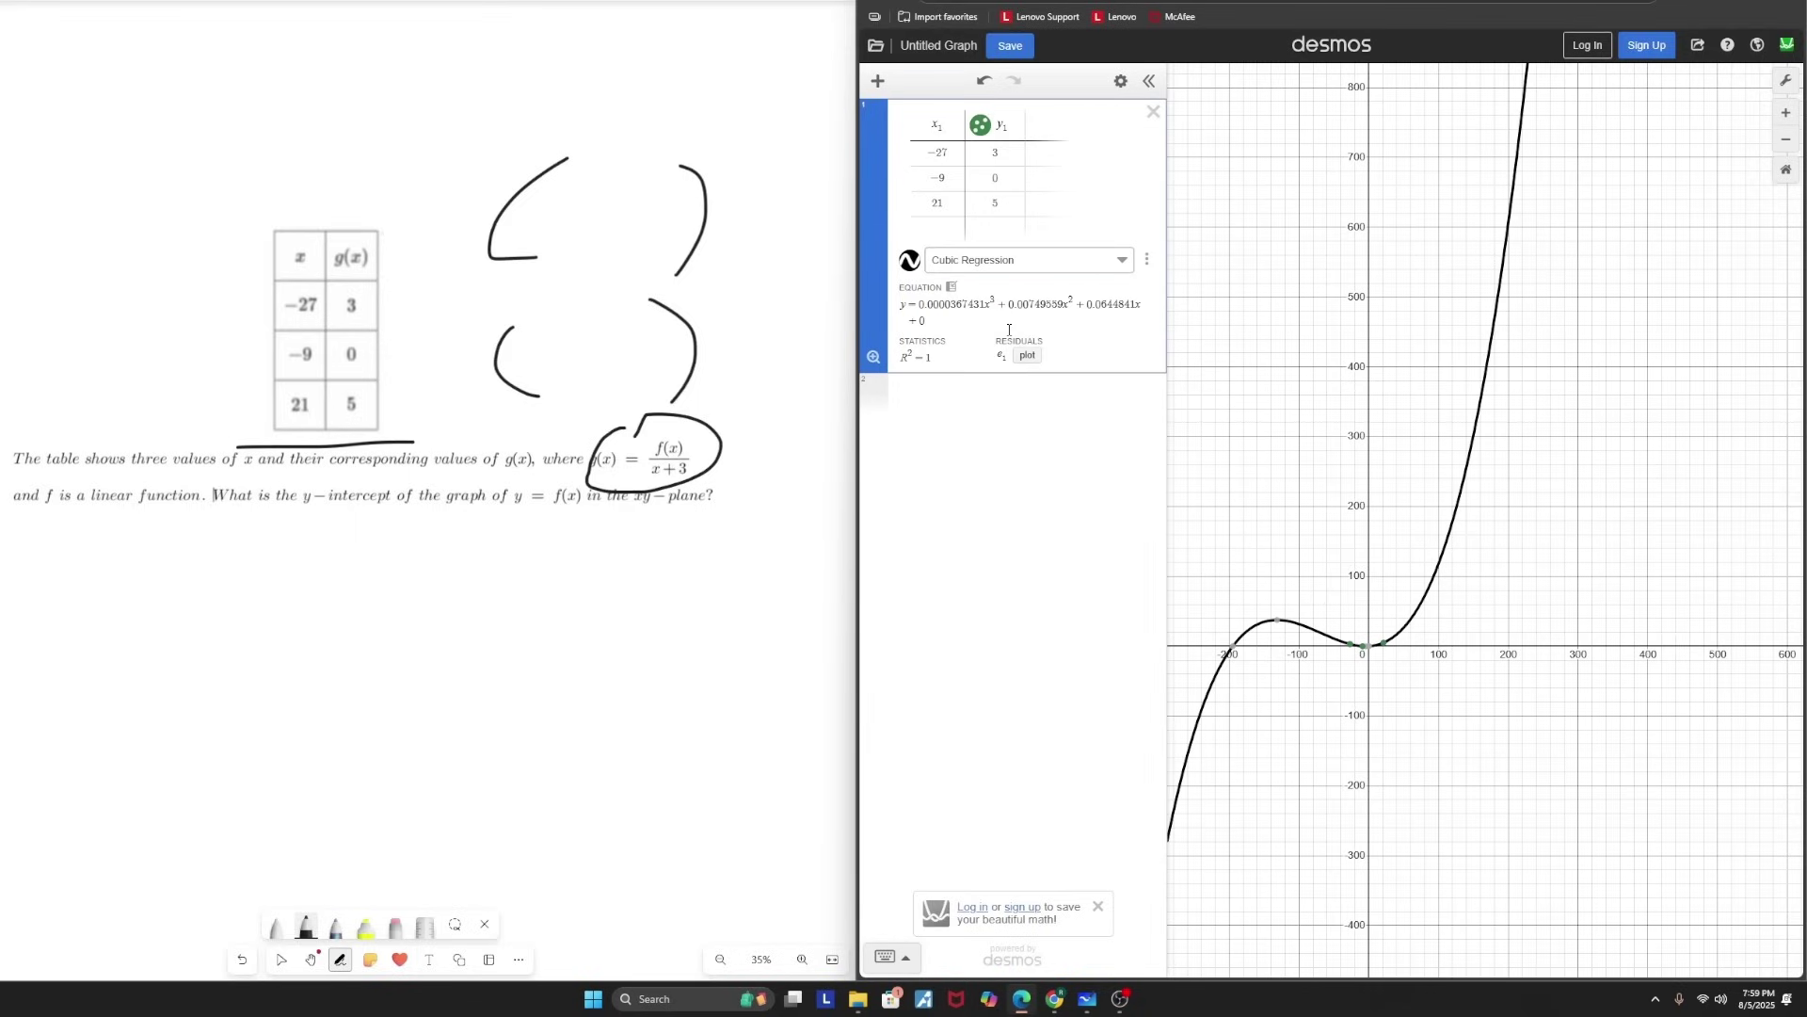
pyautogui.click(981, 261)
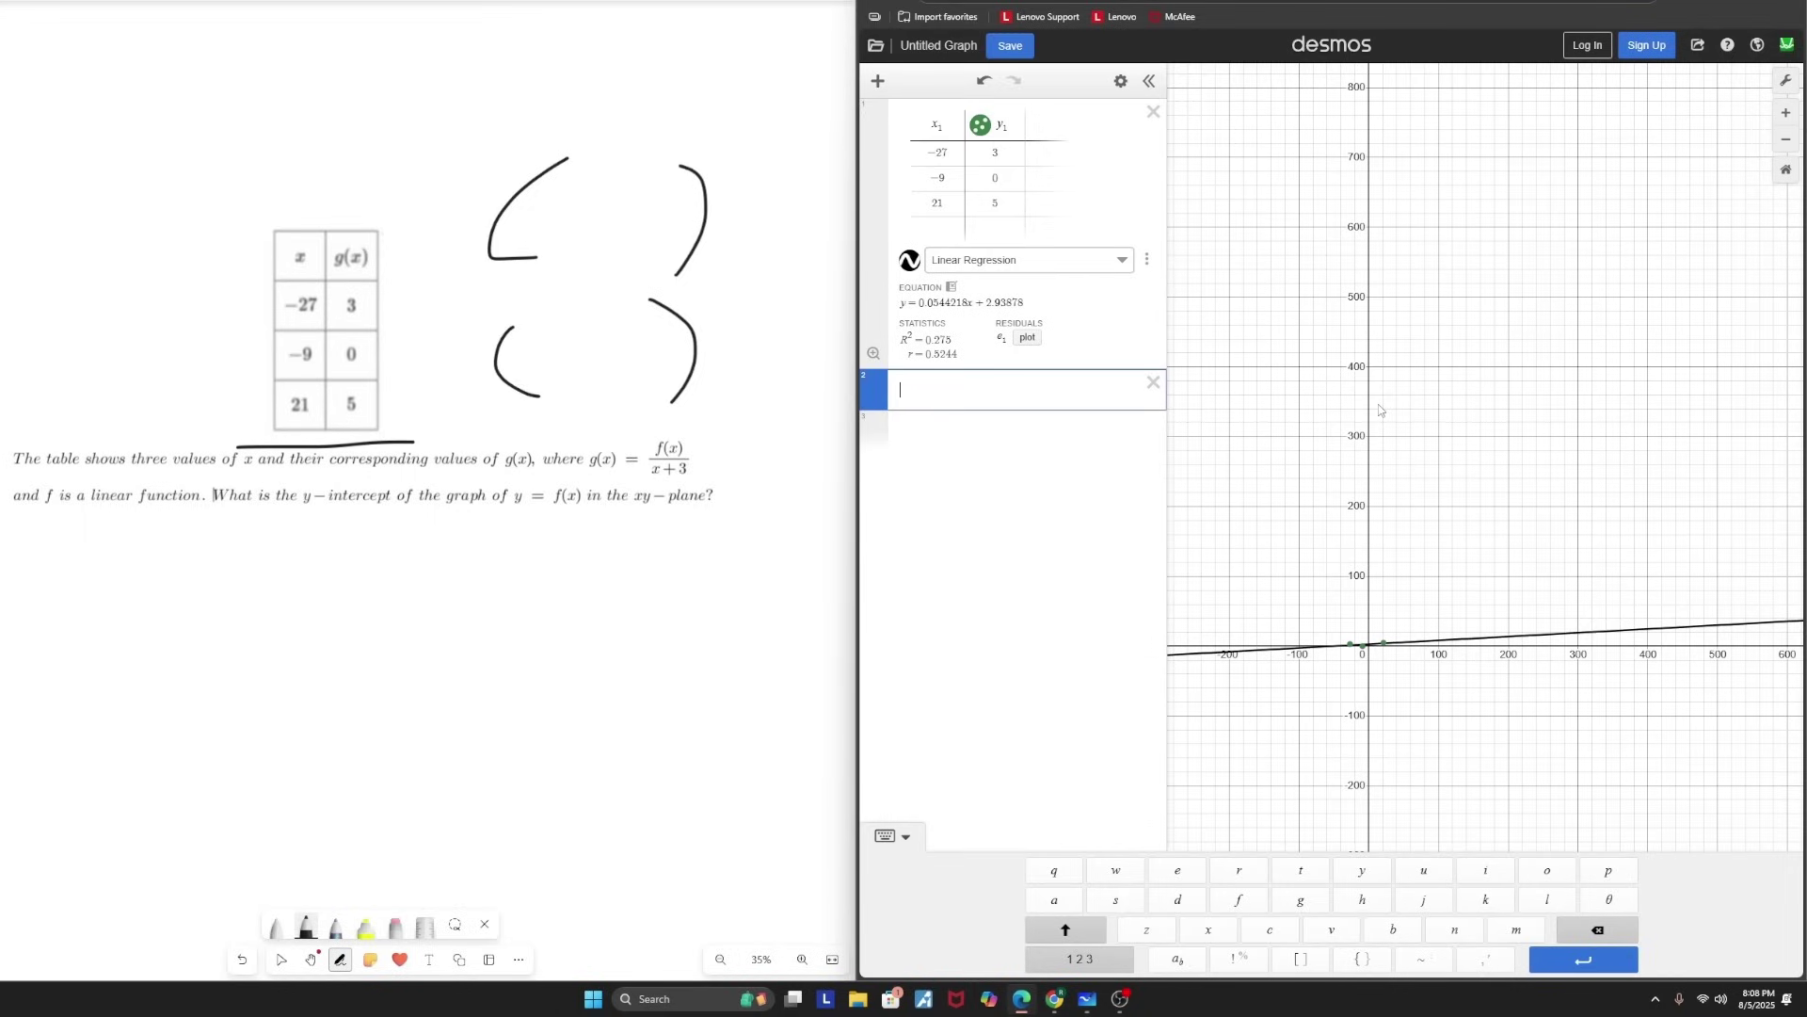
# - Start line 2 as the regression y₁ ~ f(x)/(x+3)
pyautogui.write('y1')
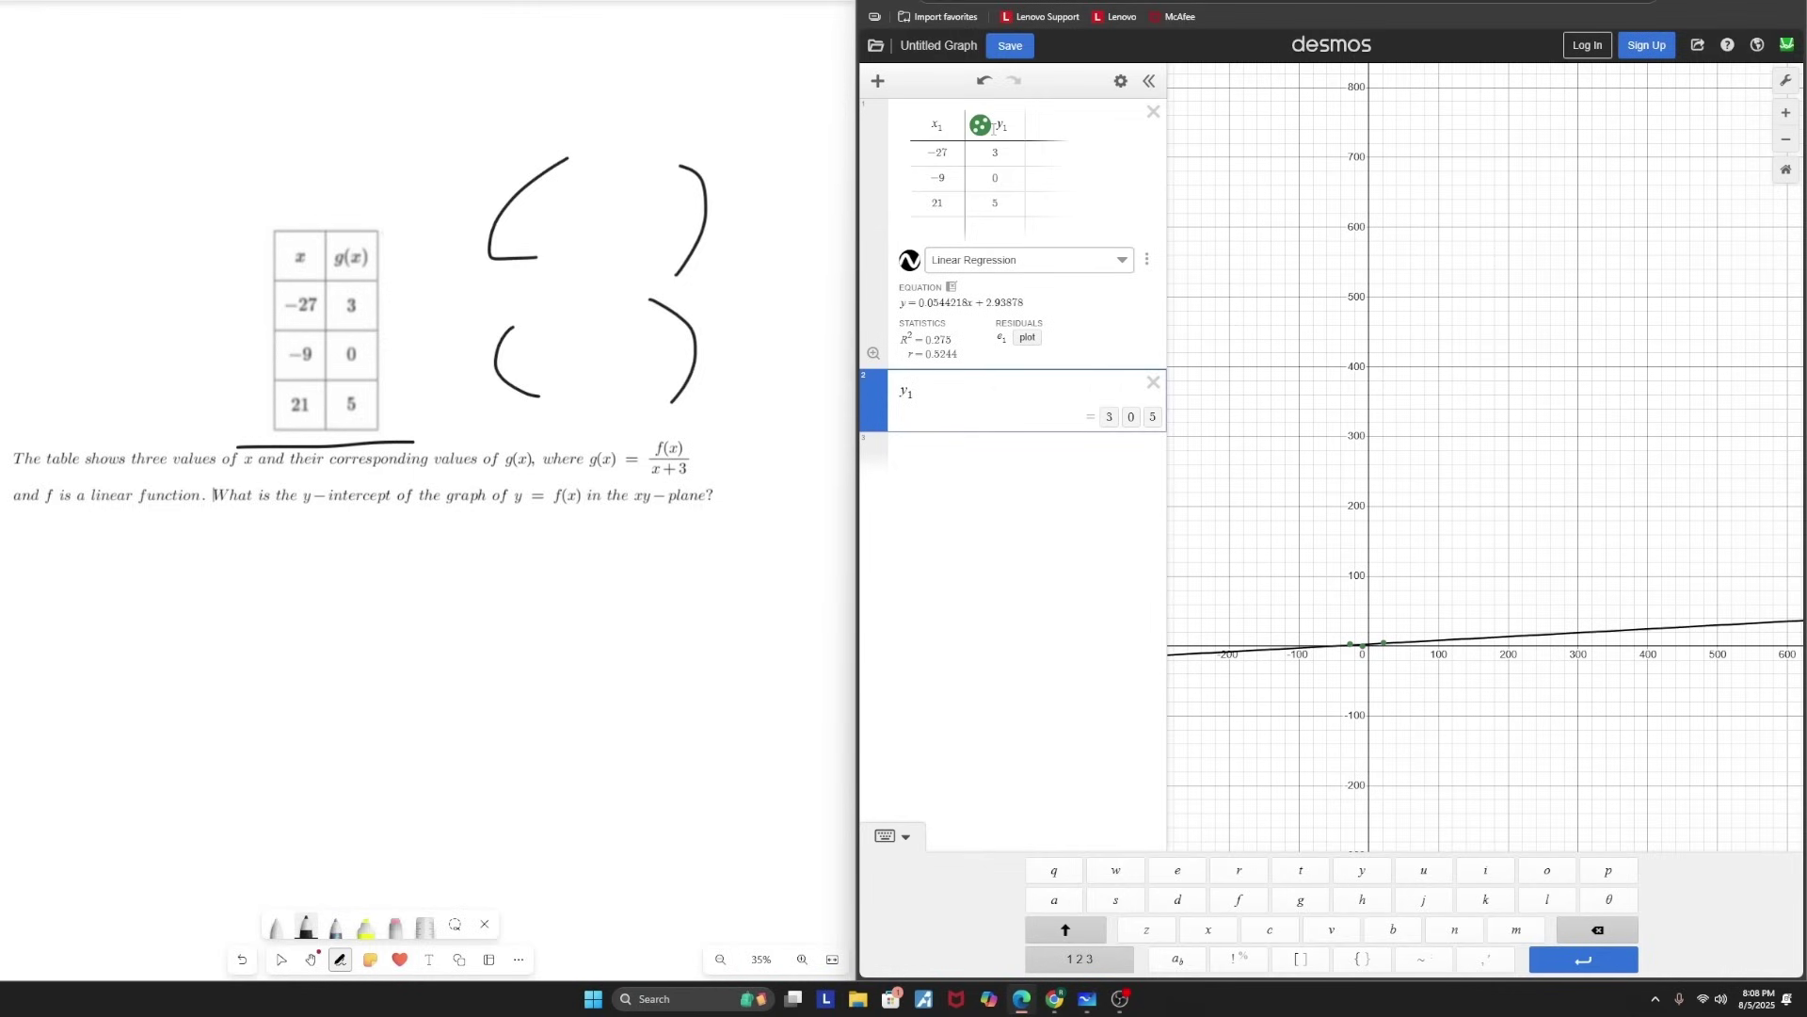
pyautogui.click(1425, 962)
pyautogui.write('f')
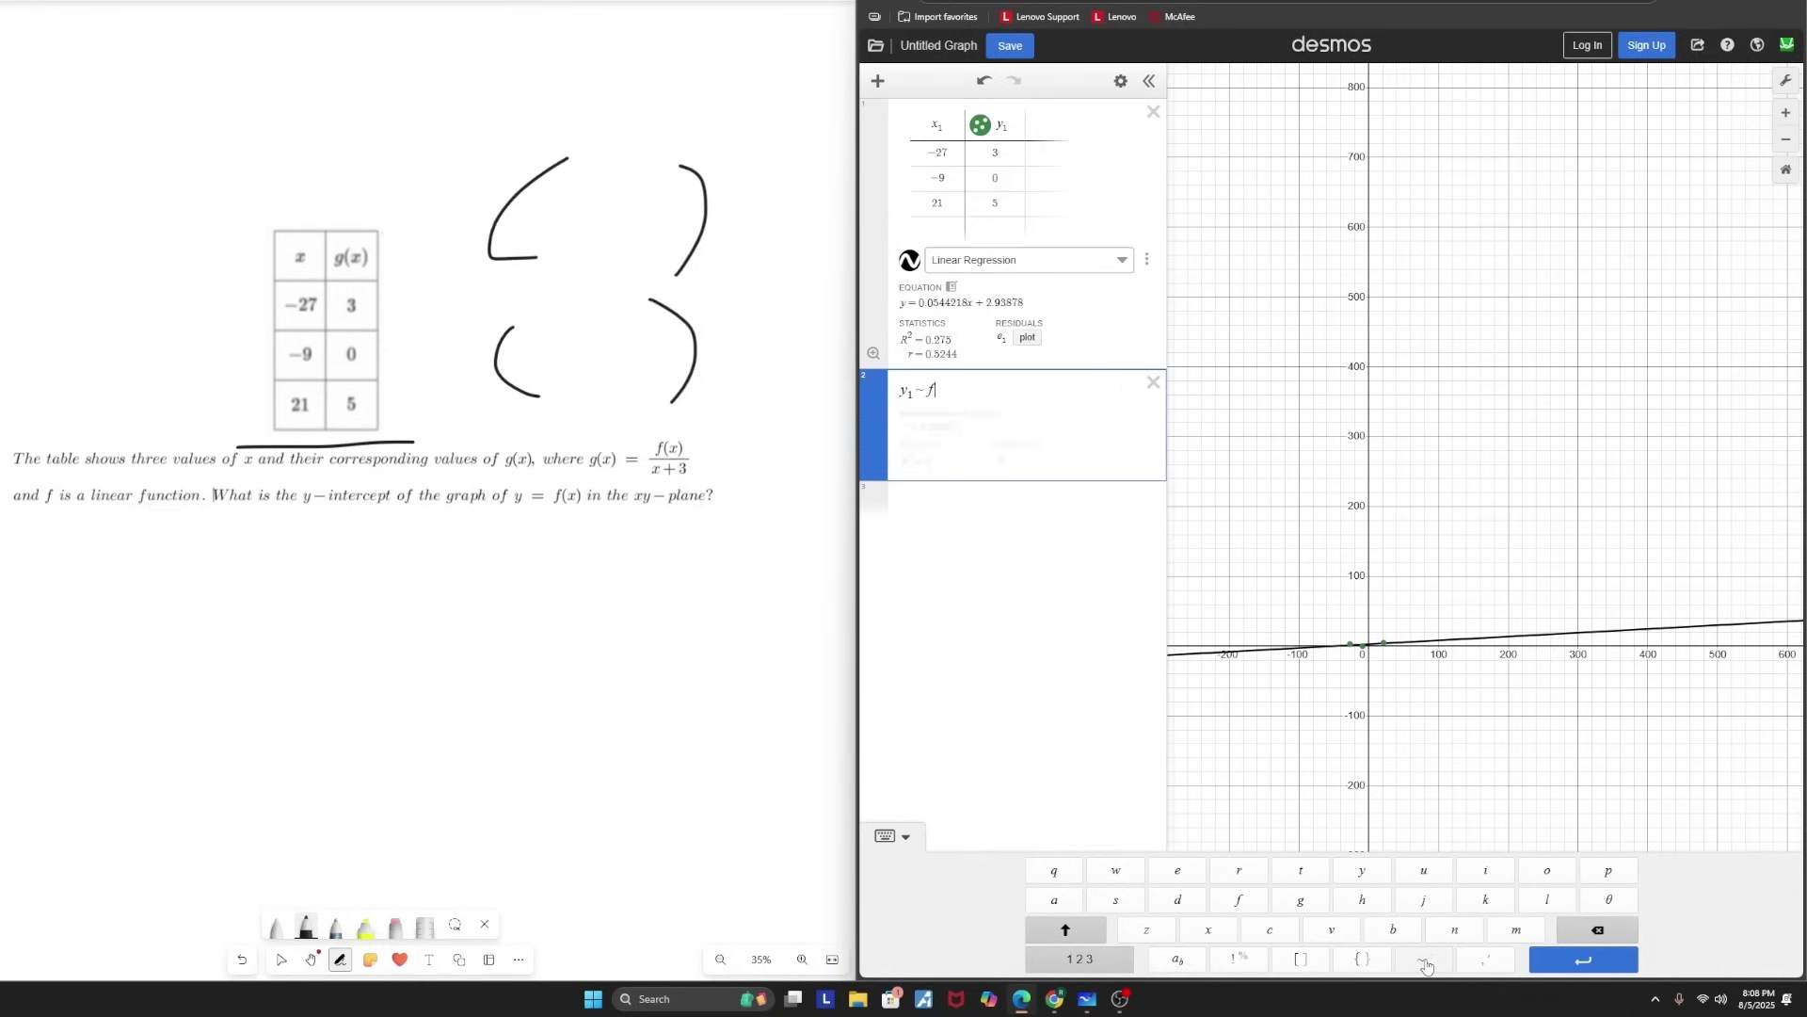
pyautogui.write('(x)/x+3')
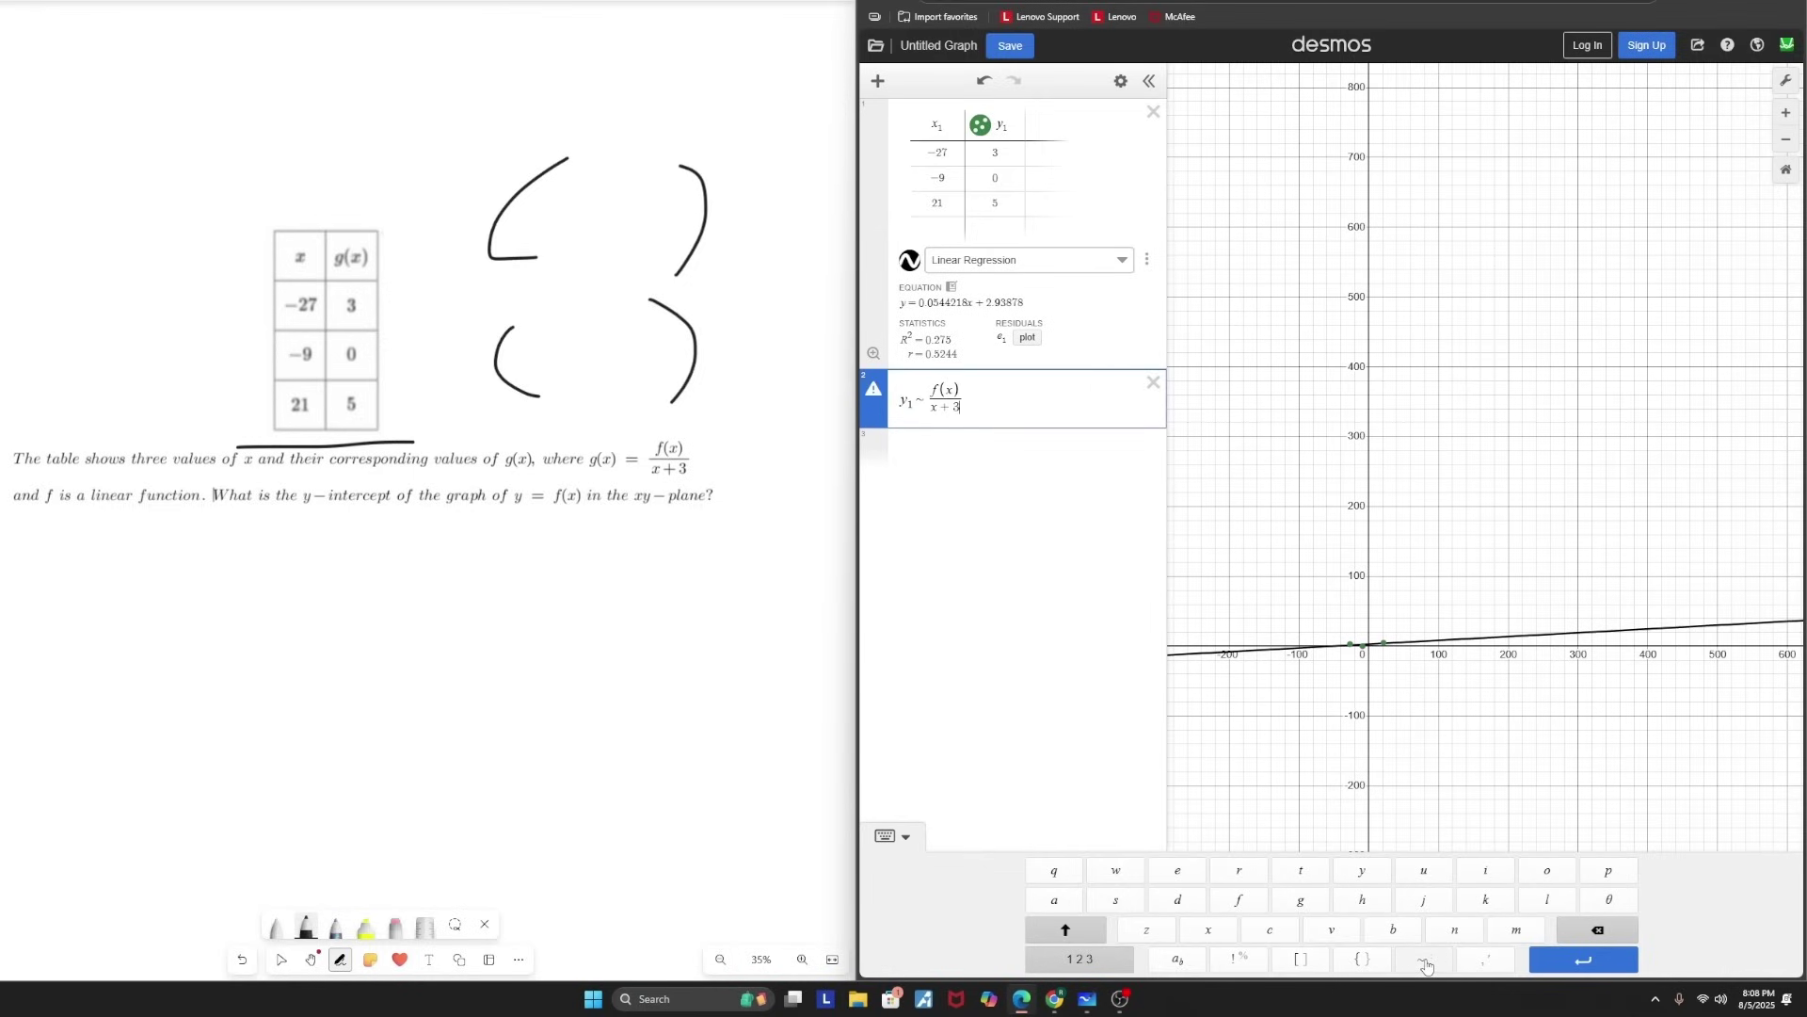
pyautogui.moveTo(869, 391)
# - Underline that f is linear and replace the numerator f(x) with mx+b
pyautogui.moveTo(42, 506); pyautogui.dragTo(212, 508)
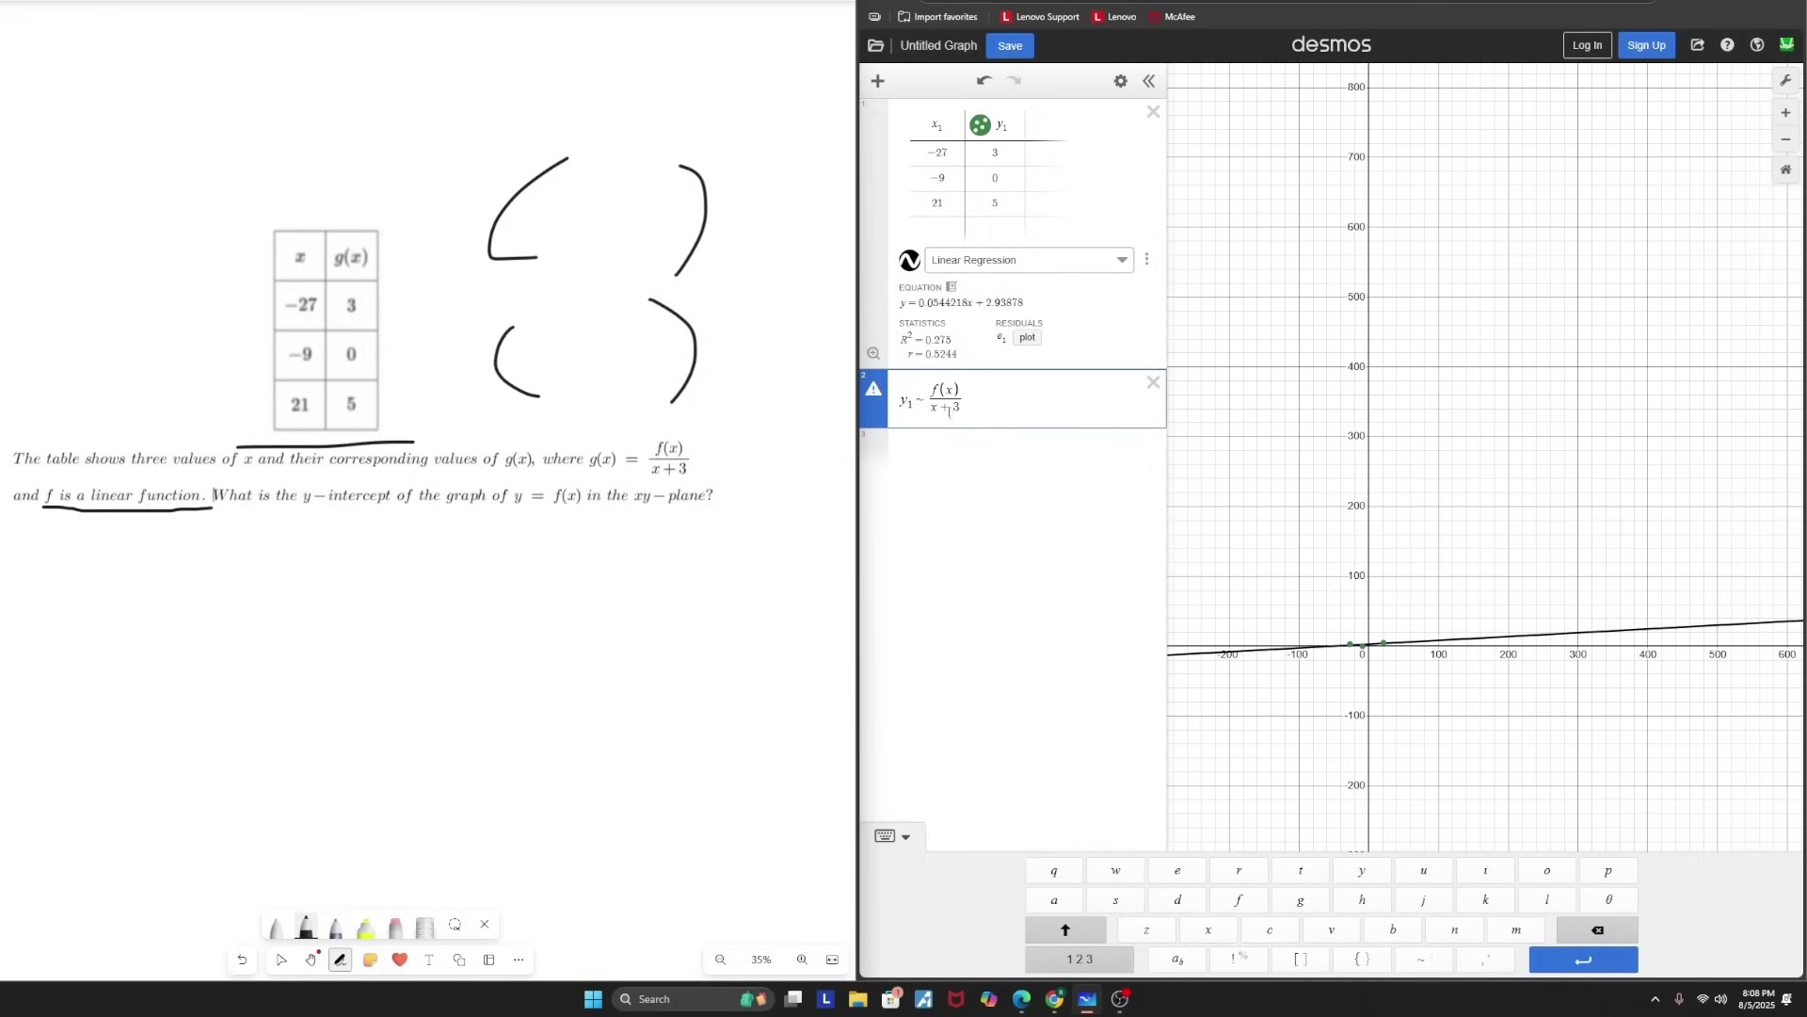
pyautogui.hotkey('shift', 'Home')
pyautogui.write('mx+b')
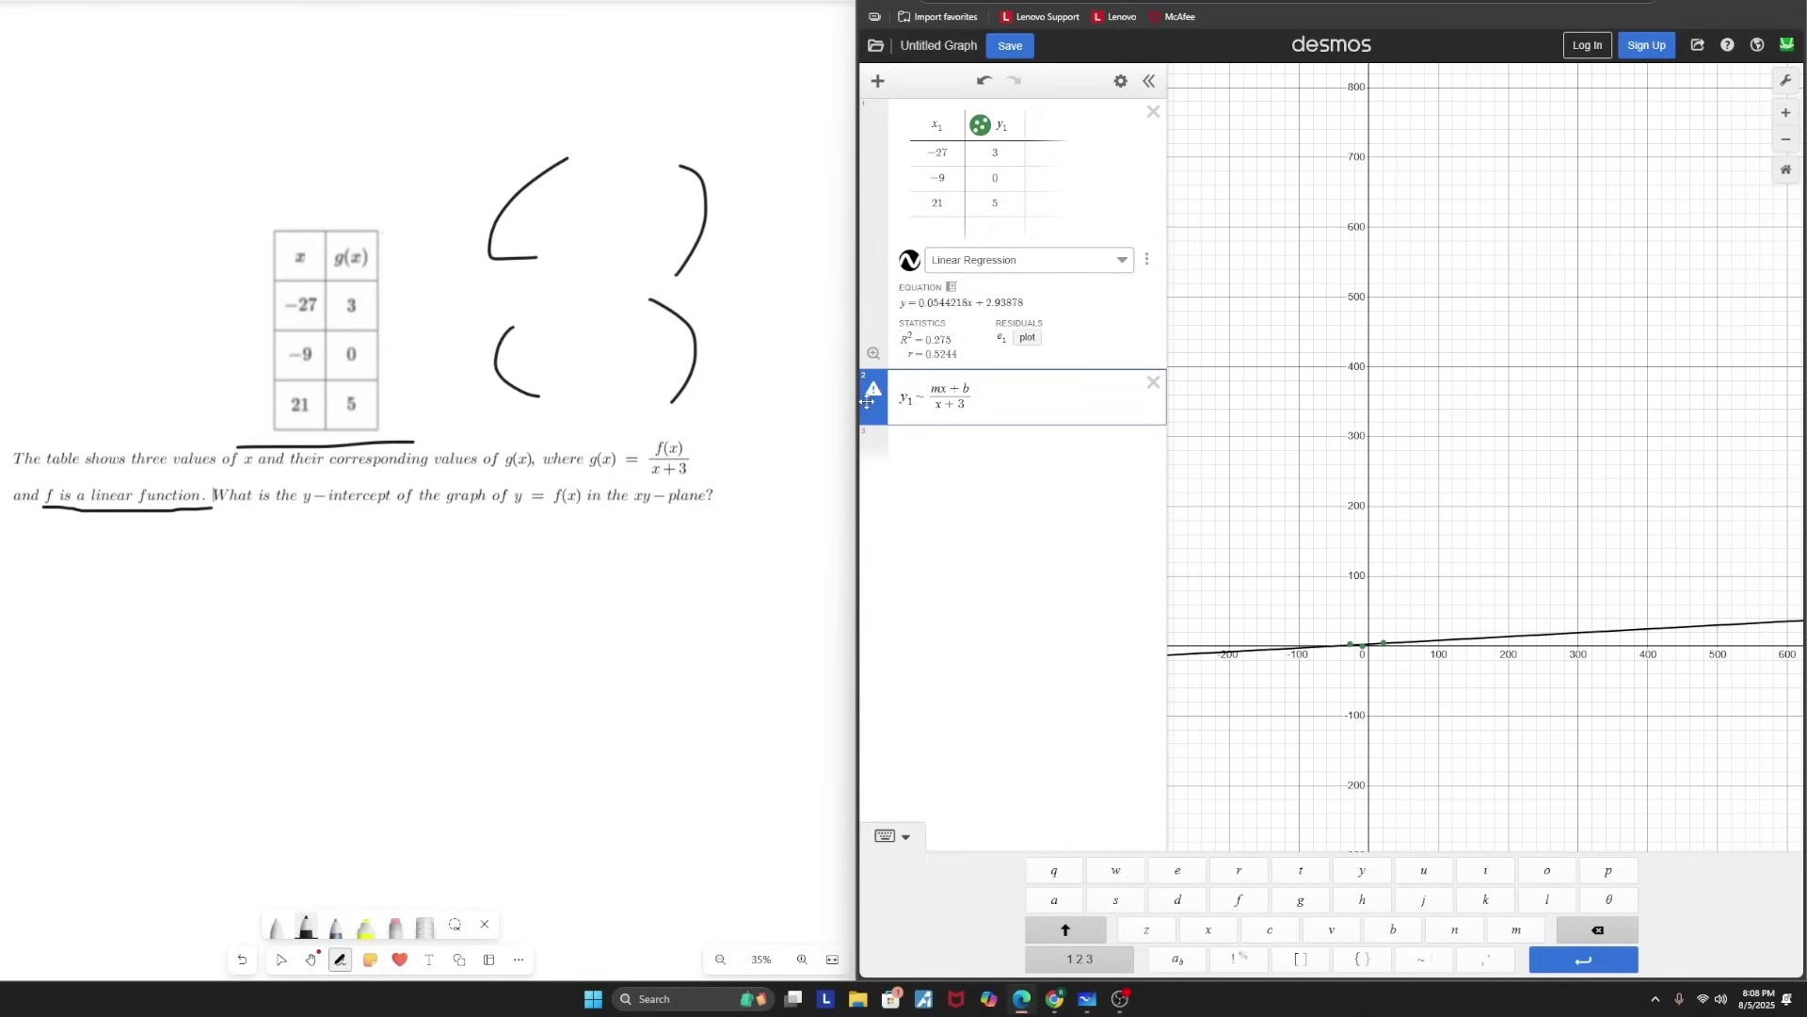
# - Subscript each x to x₁ so the fit gives m = 4, b = 36, R² = 1
pyautogui.moveTo(916, 401); pyautogui.dragTo(899, 403)
pyautogui.click(946, 389)
pyautogui.write('_1')
pyautogui.click(939, 407)
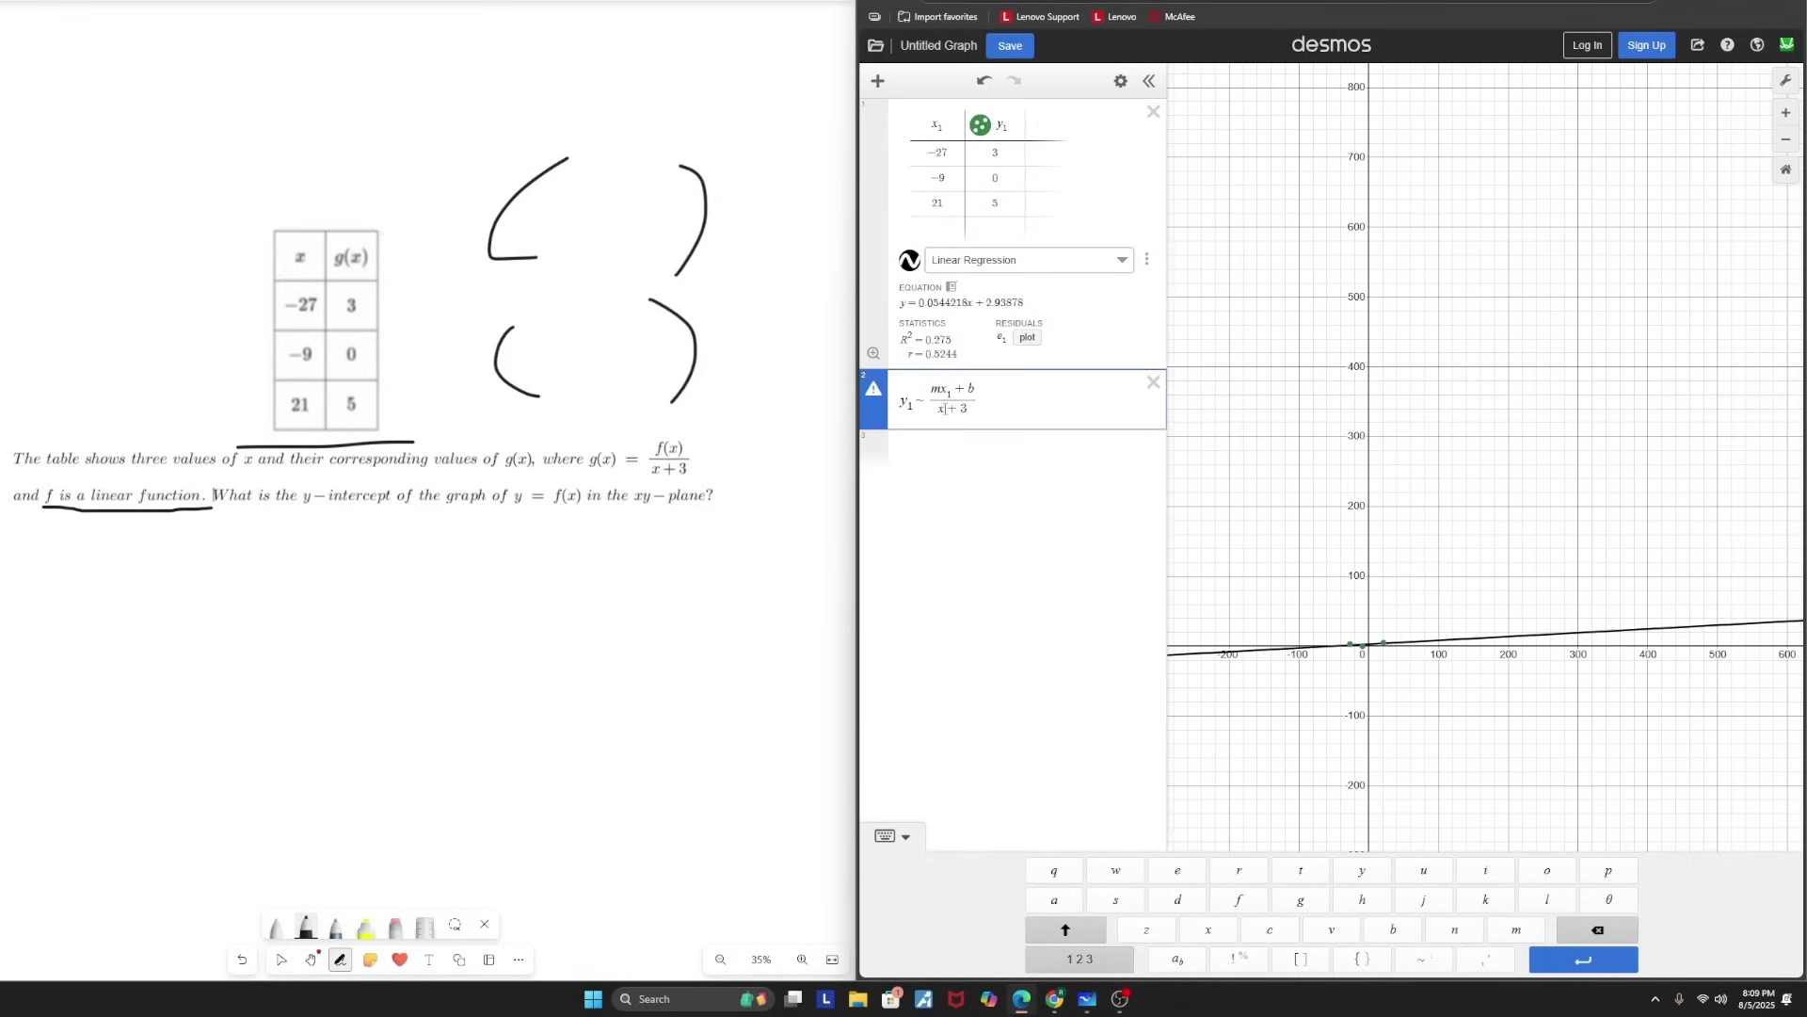
pyautogui.write('_1')
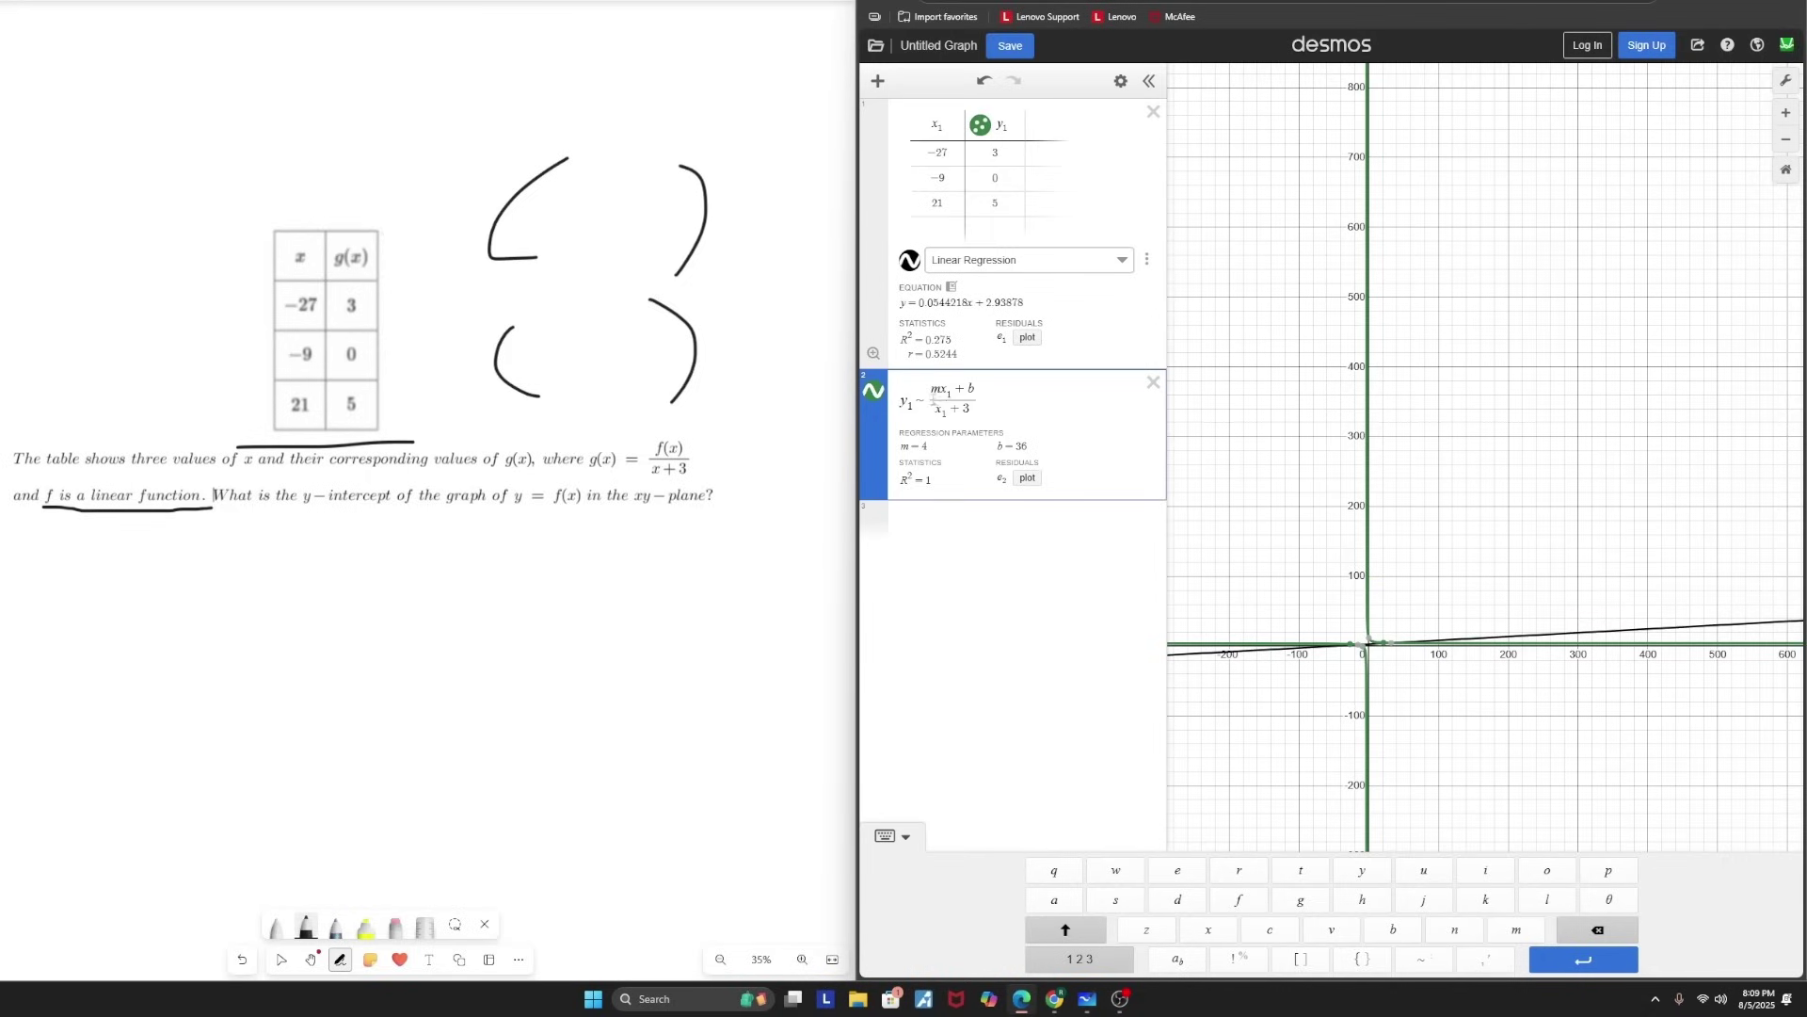
pyautogui.moveTo(934, 400)
pyautogui.mouseDown()
pyautogui.moveTo(993, 400)
pyautogui.moveTo(932, 400)
pyautogui.mouseUp()
pyautogui.click(993, 399)
pyautogui.scroll(5, 1374, 406)
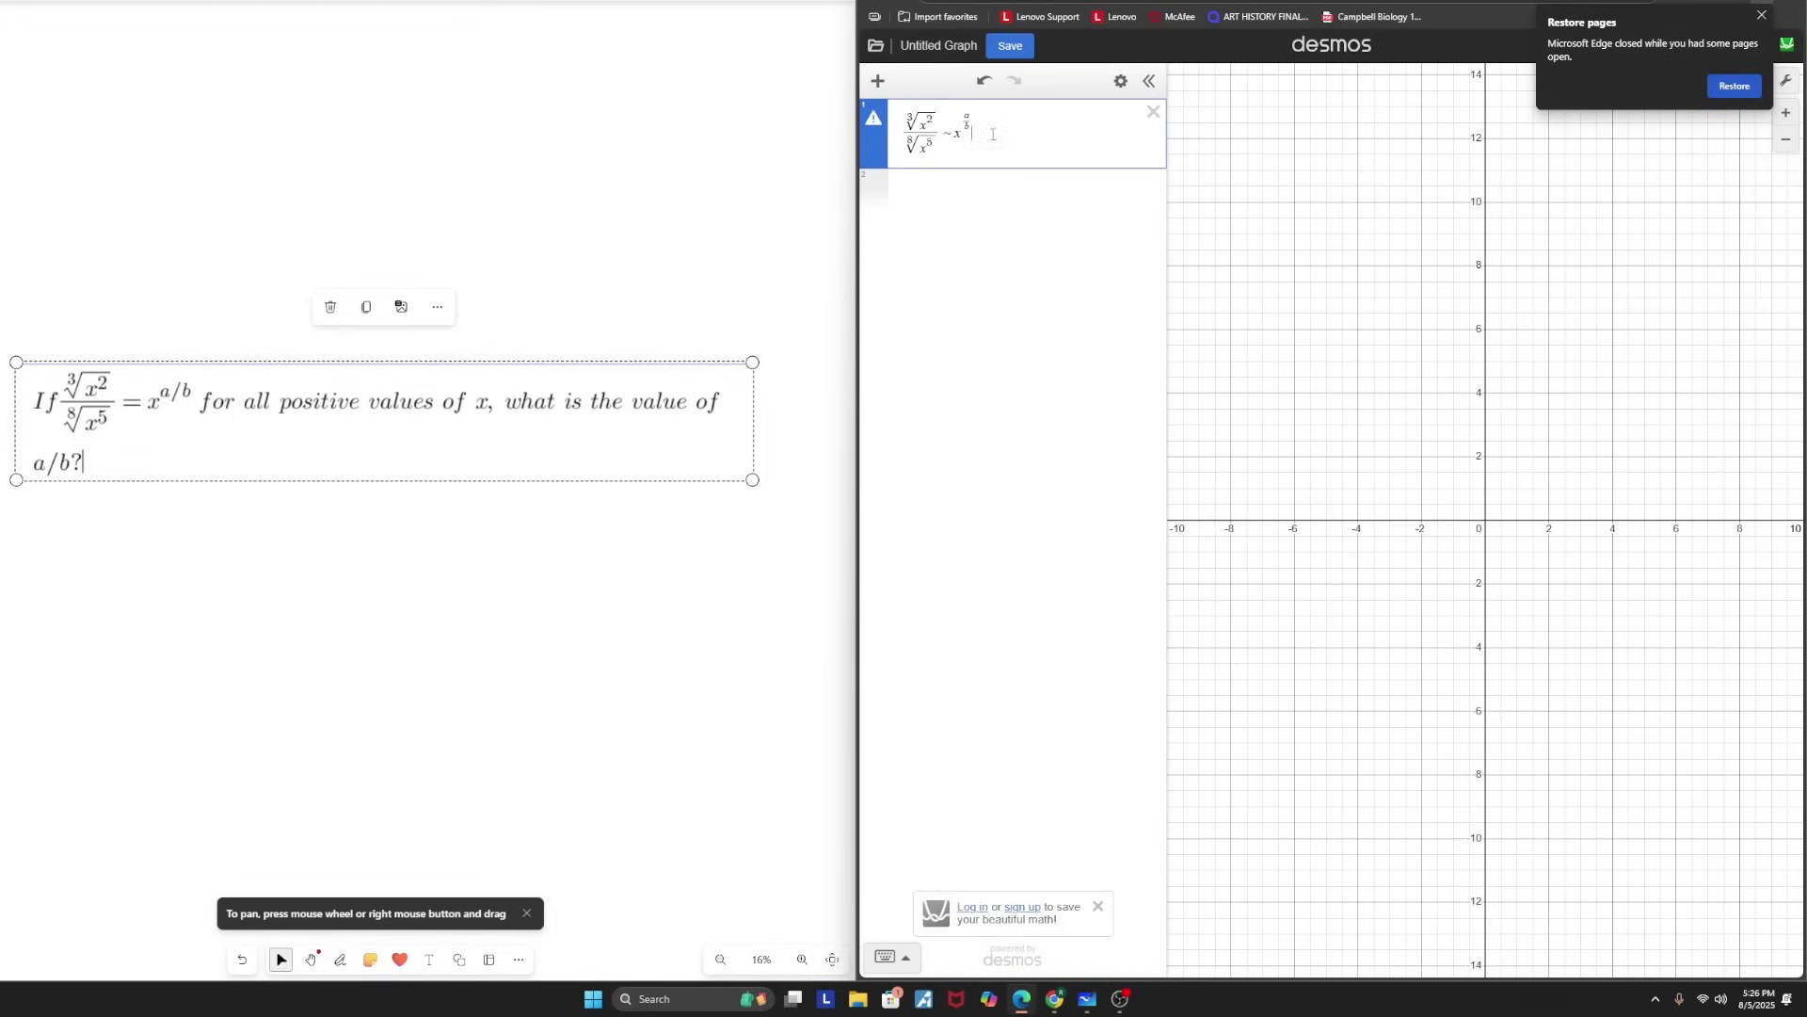
# - Enter the ∛(x²)/⁸√(x⁵) ~ x^(a/b) regression and inspect its parameter warning
pyautogui.hotkey('ctrl', 'a')
pyautogui.click(958, 193)
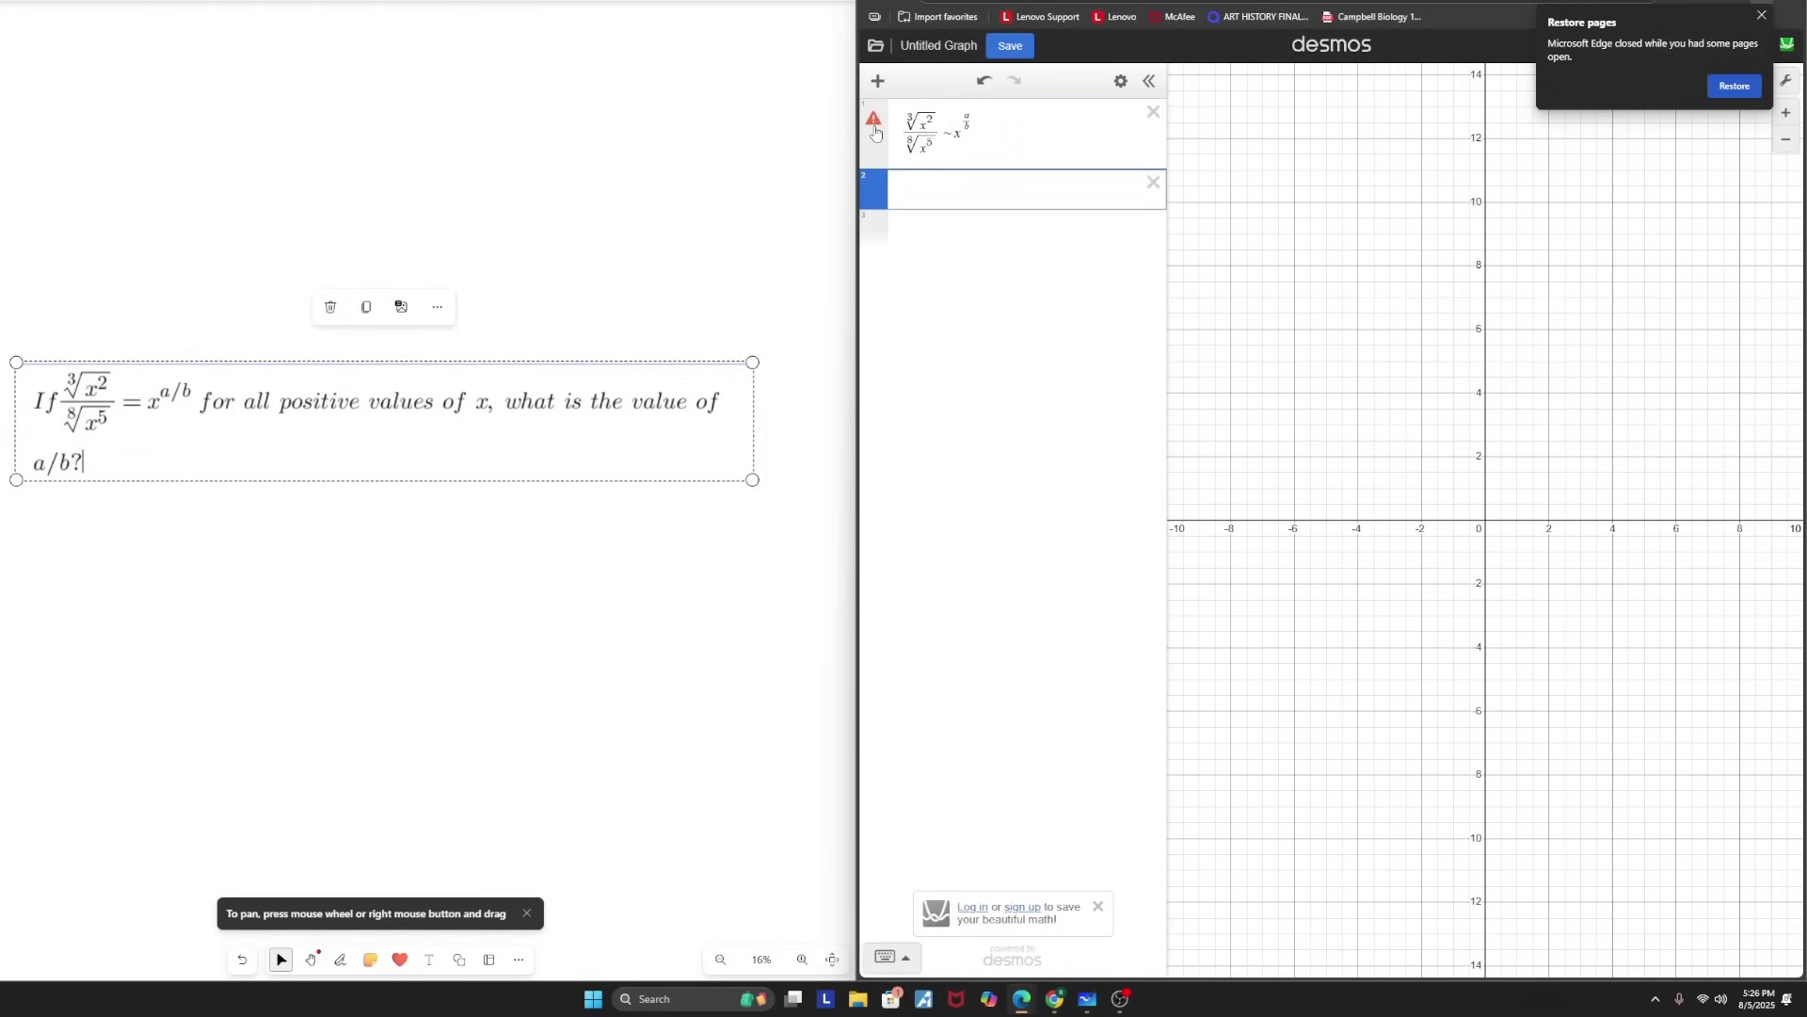
pyautogui.moveTo(873, 125)
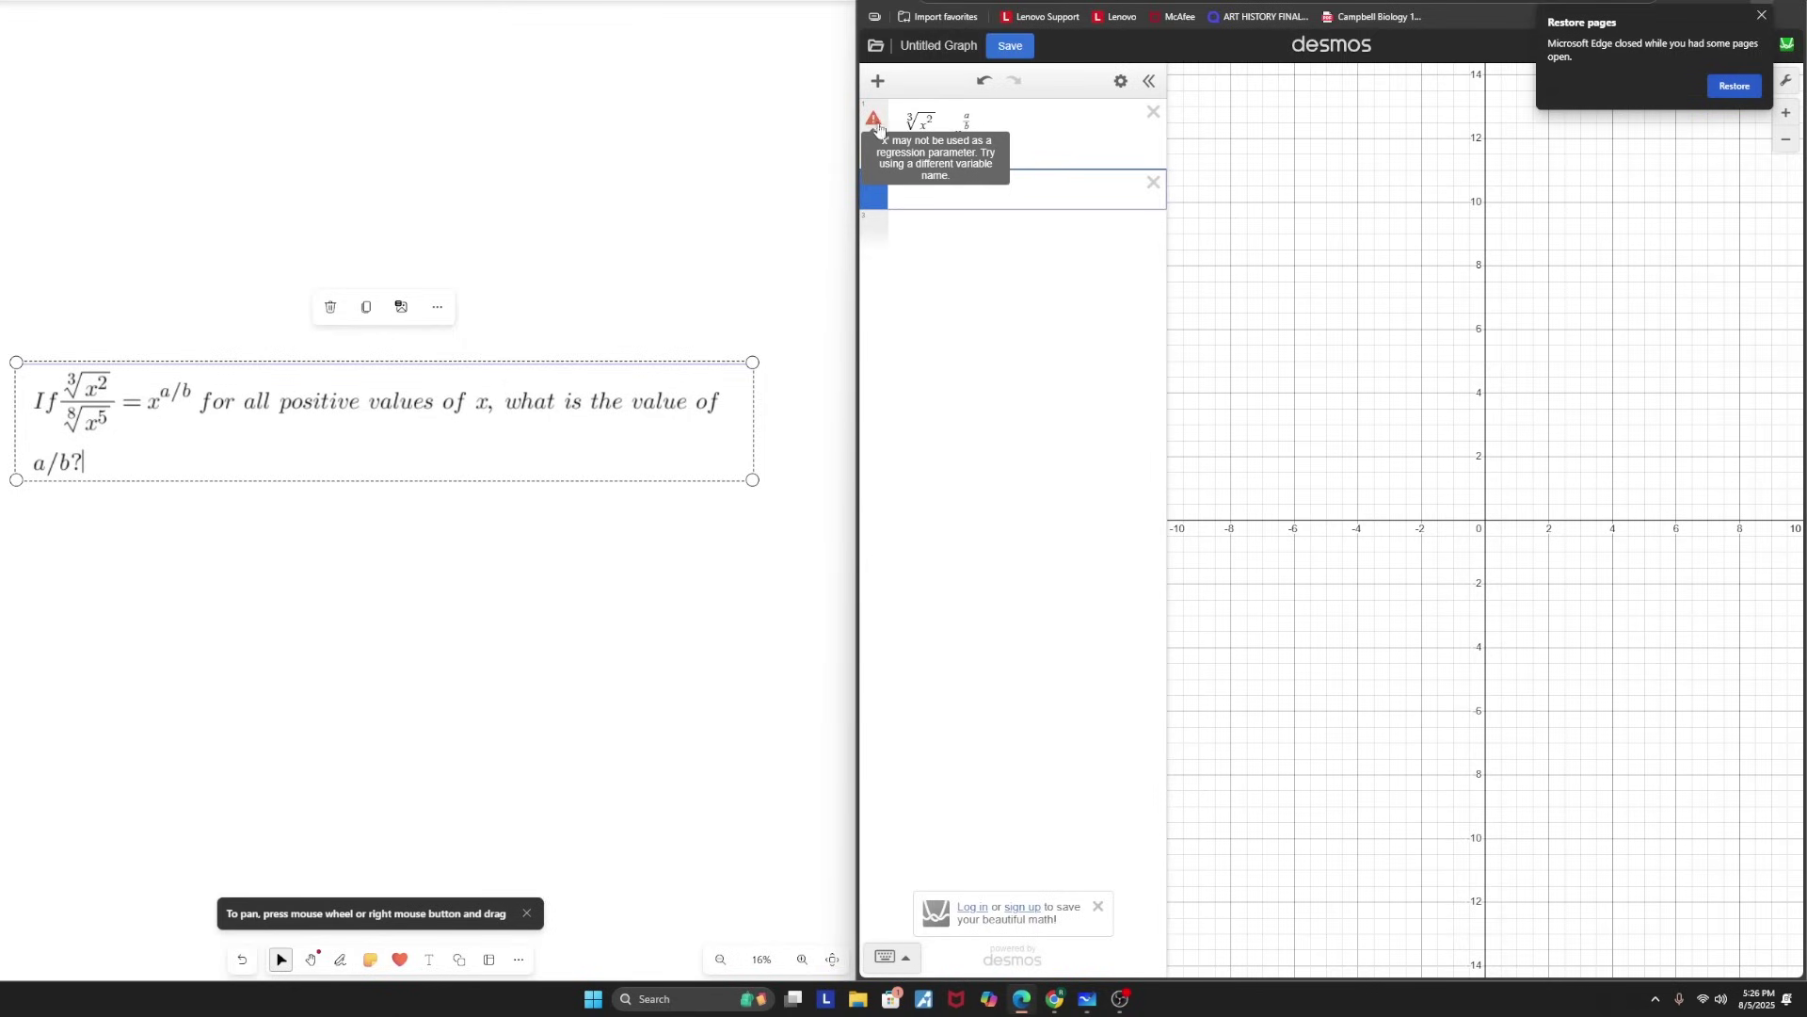
pyautogui.click(926, 126)
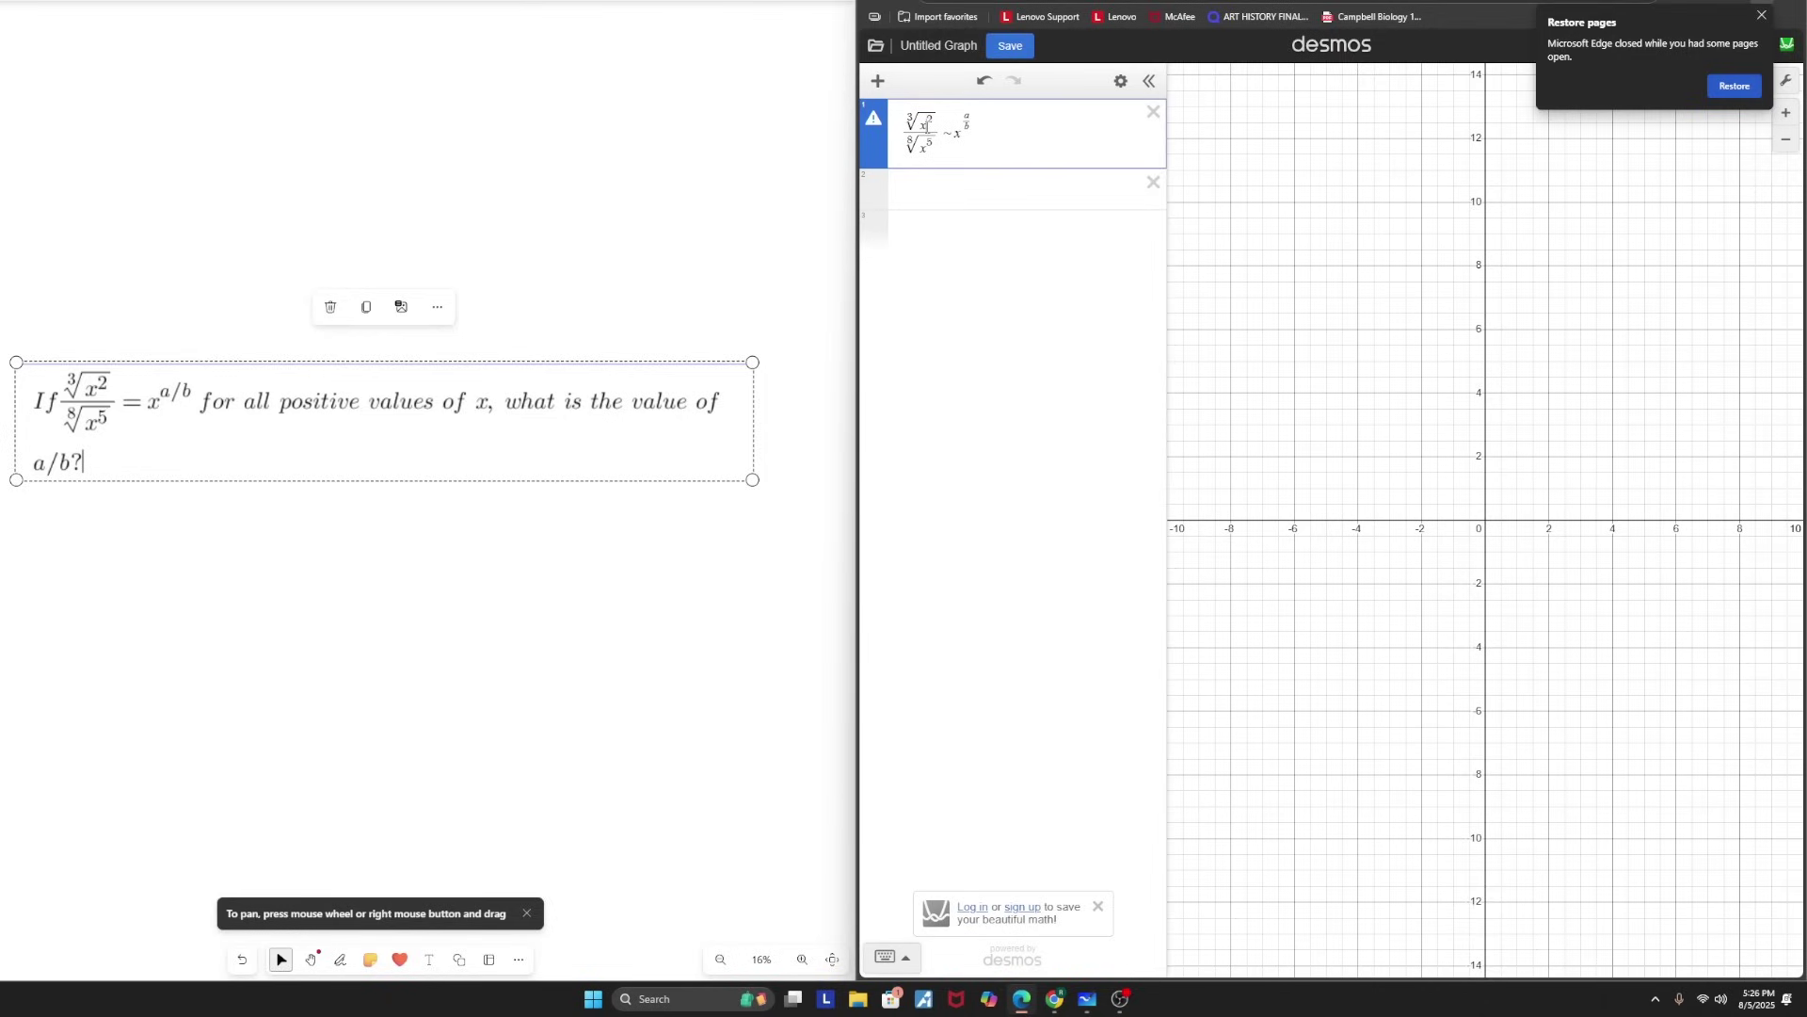
# - Change the x terms in the exponent regression to x₁
pyautogui.click(927, 158)
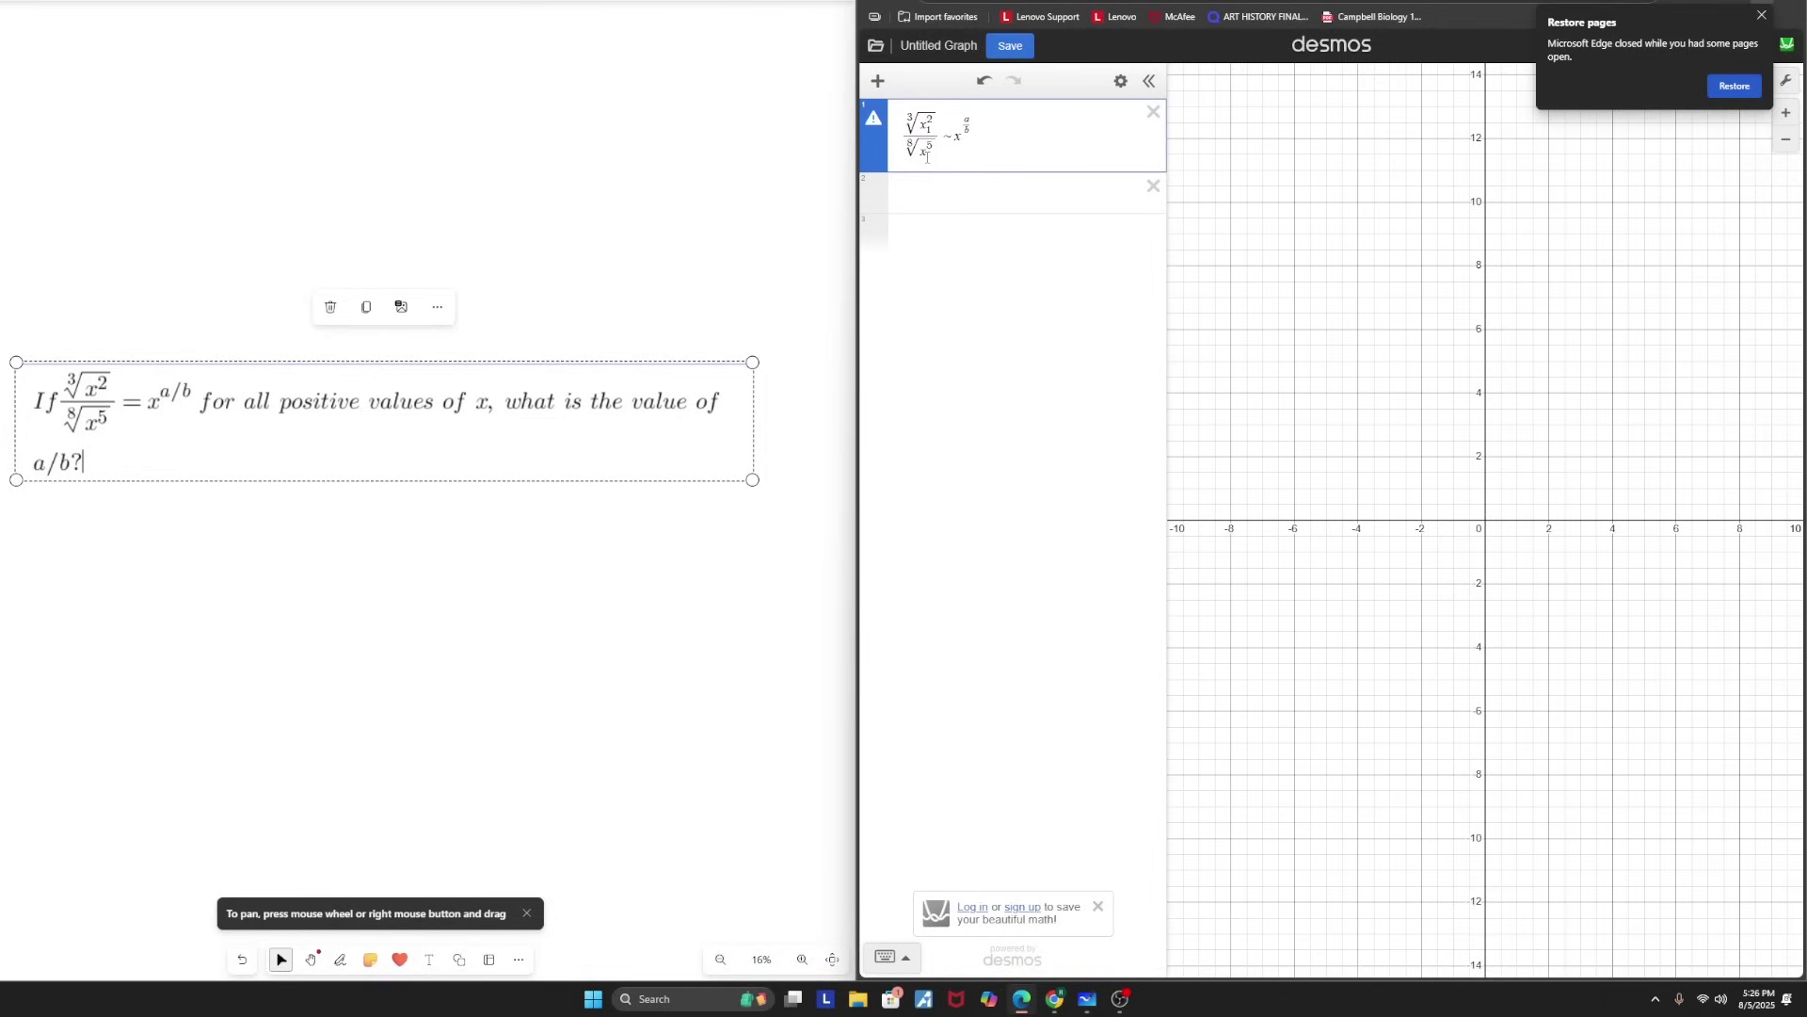
pyautogui.write('1')
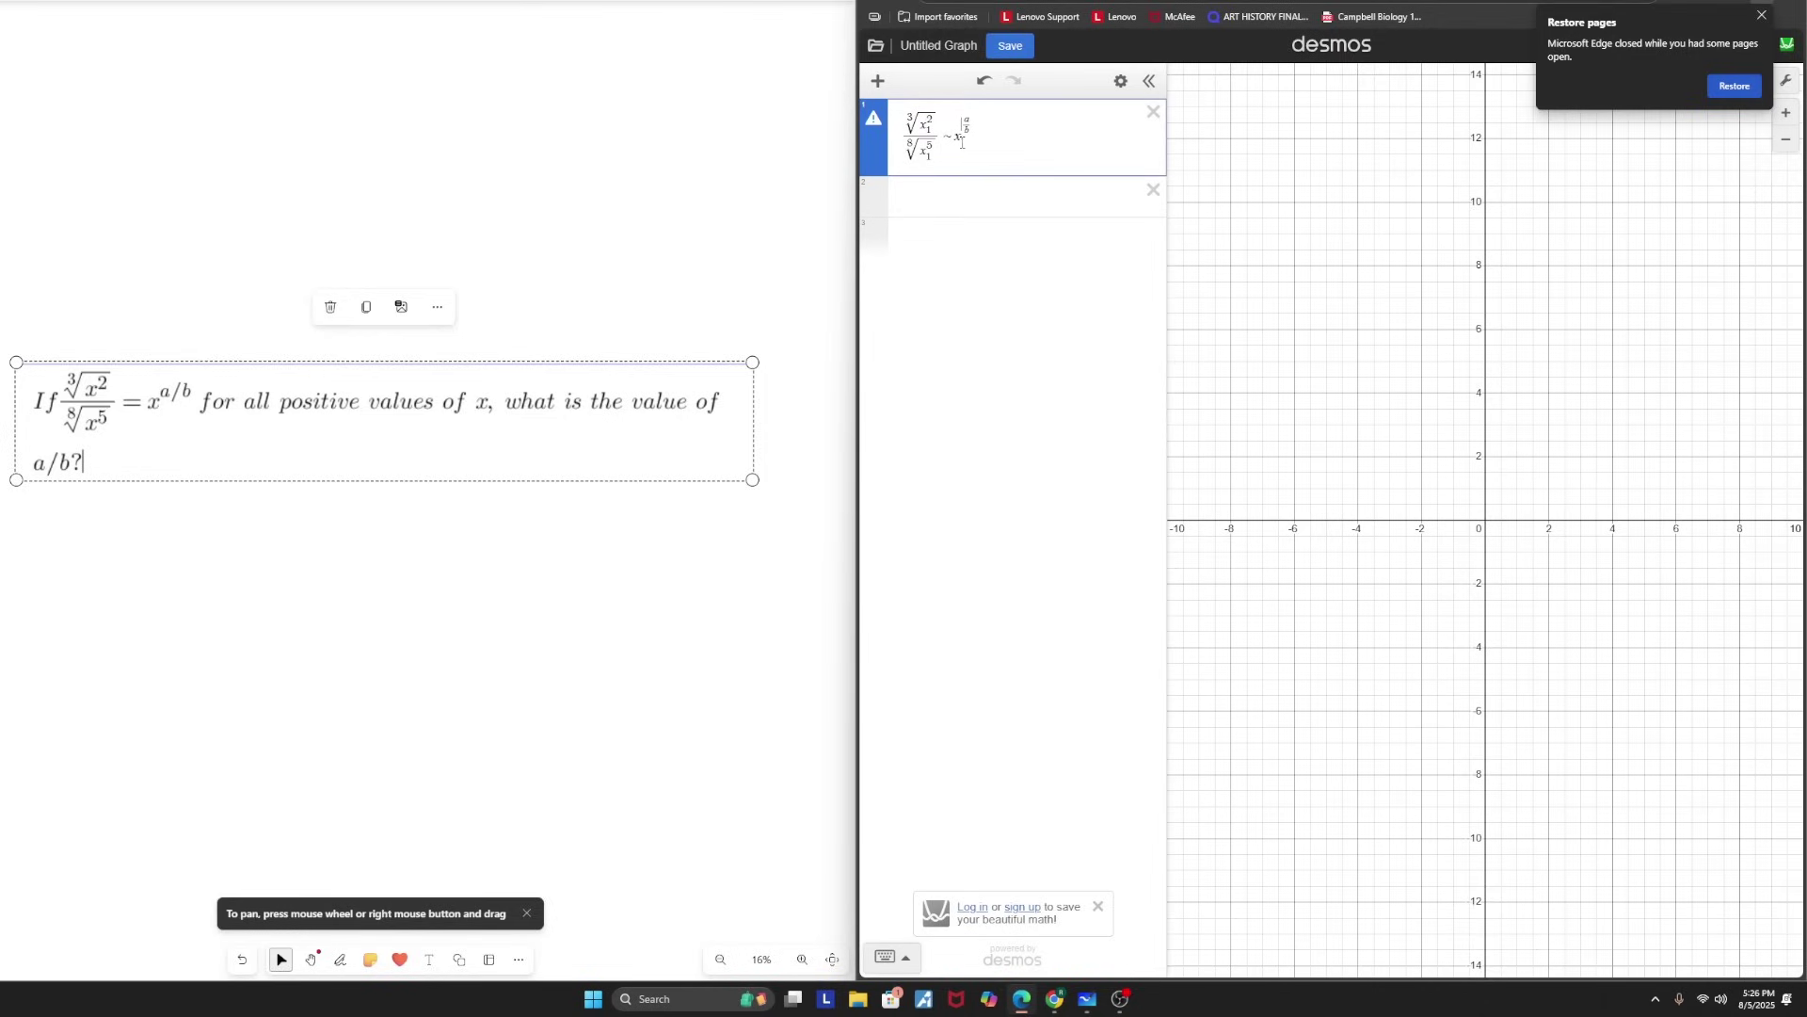
pyautogui.write('1')
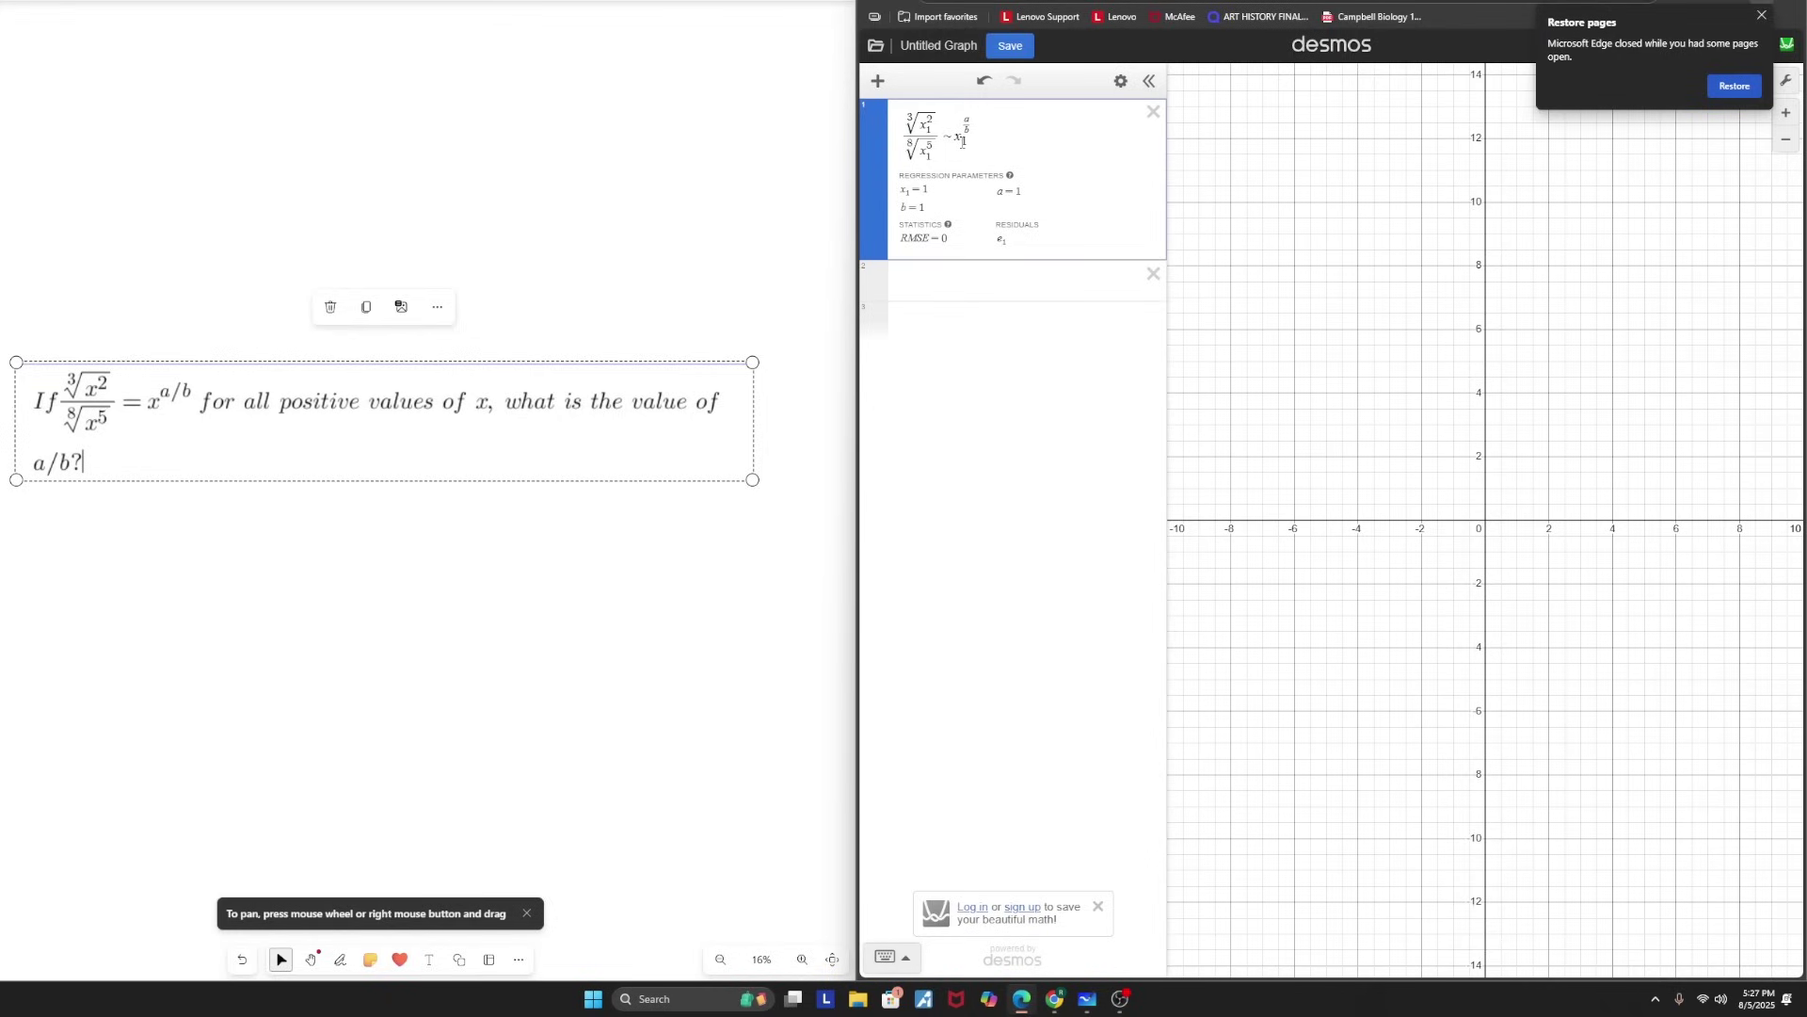
# - Define x₁ = [1, 2] so the exponent regression fits with RMSE = 0
pyautogui.click(917, 277)
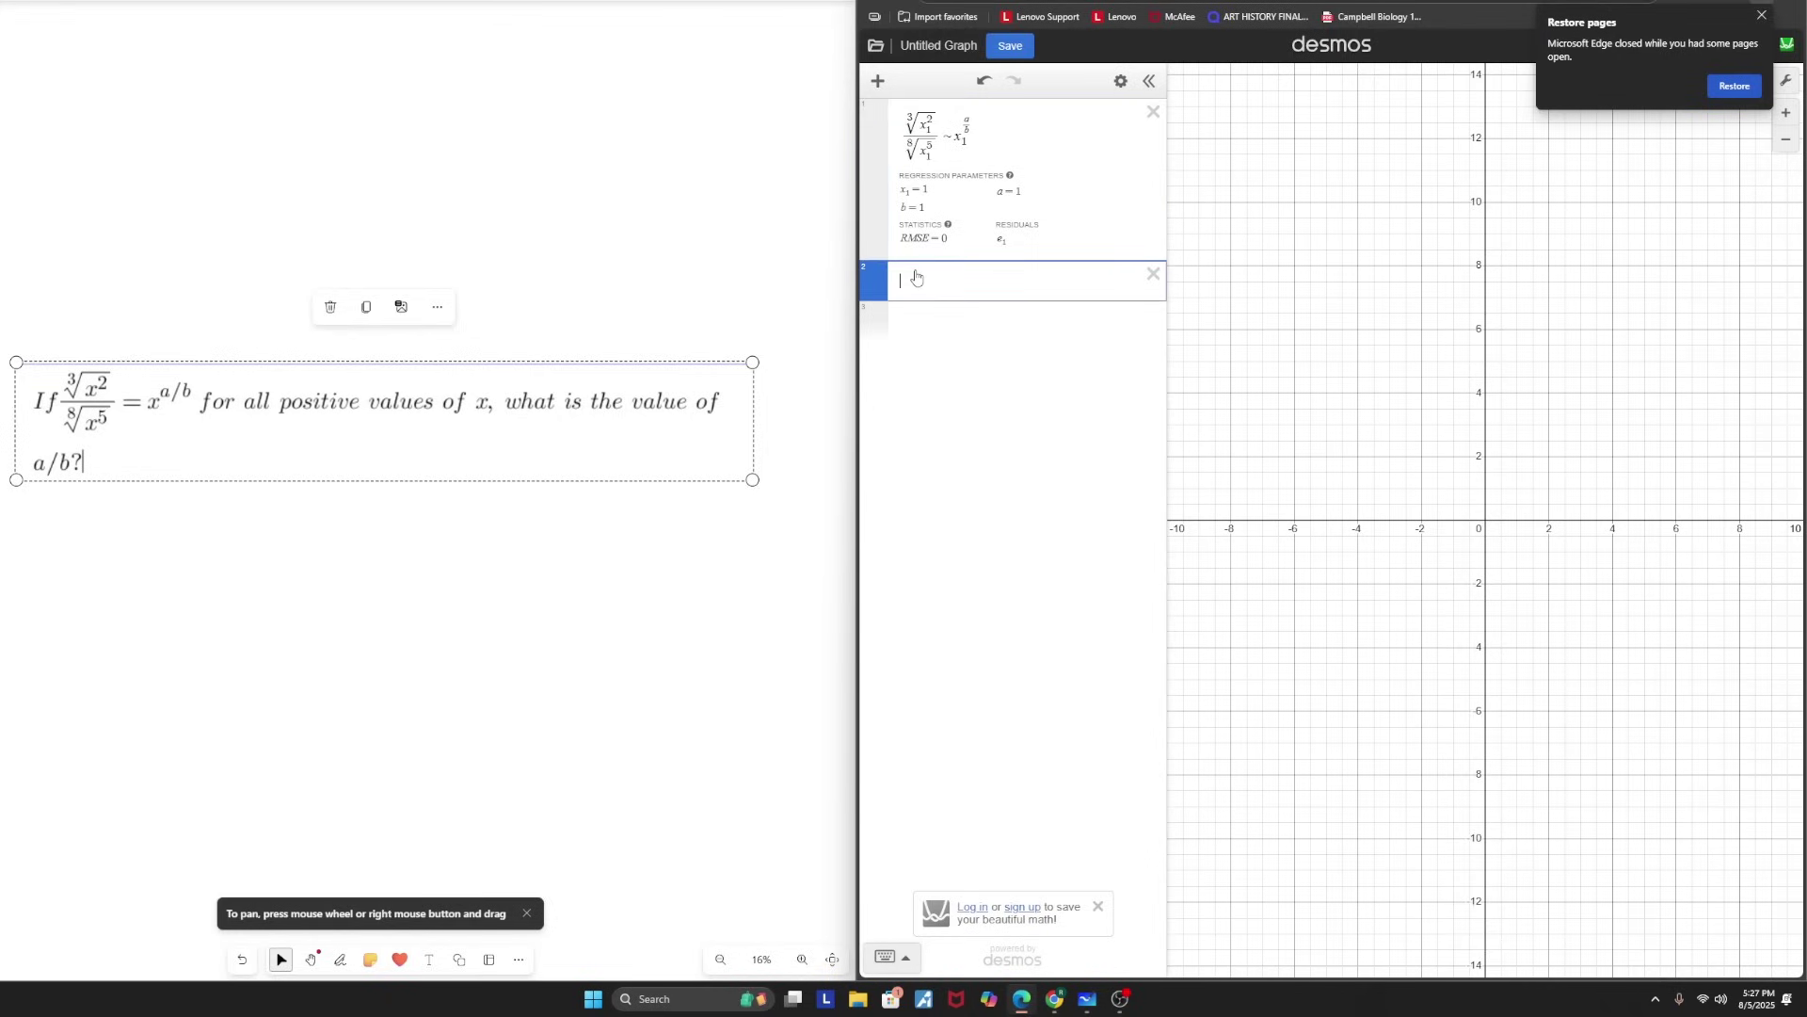
pyautogui.write('x_1')
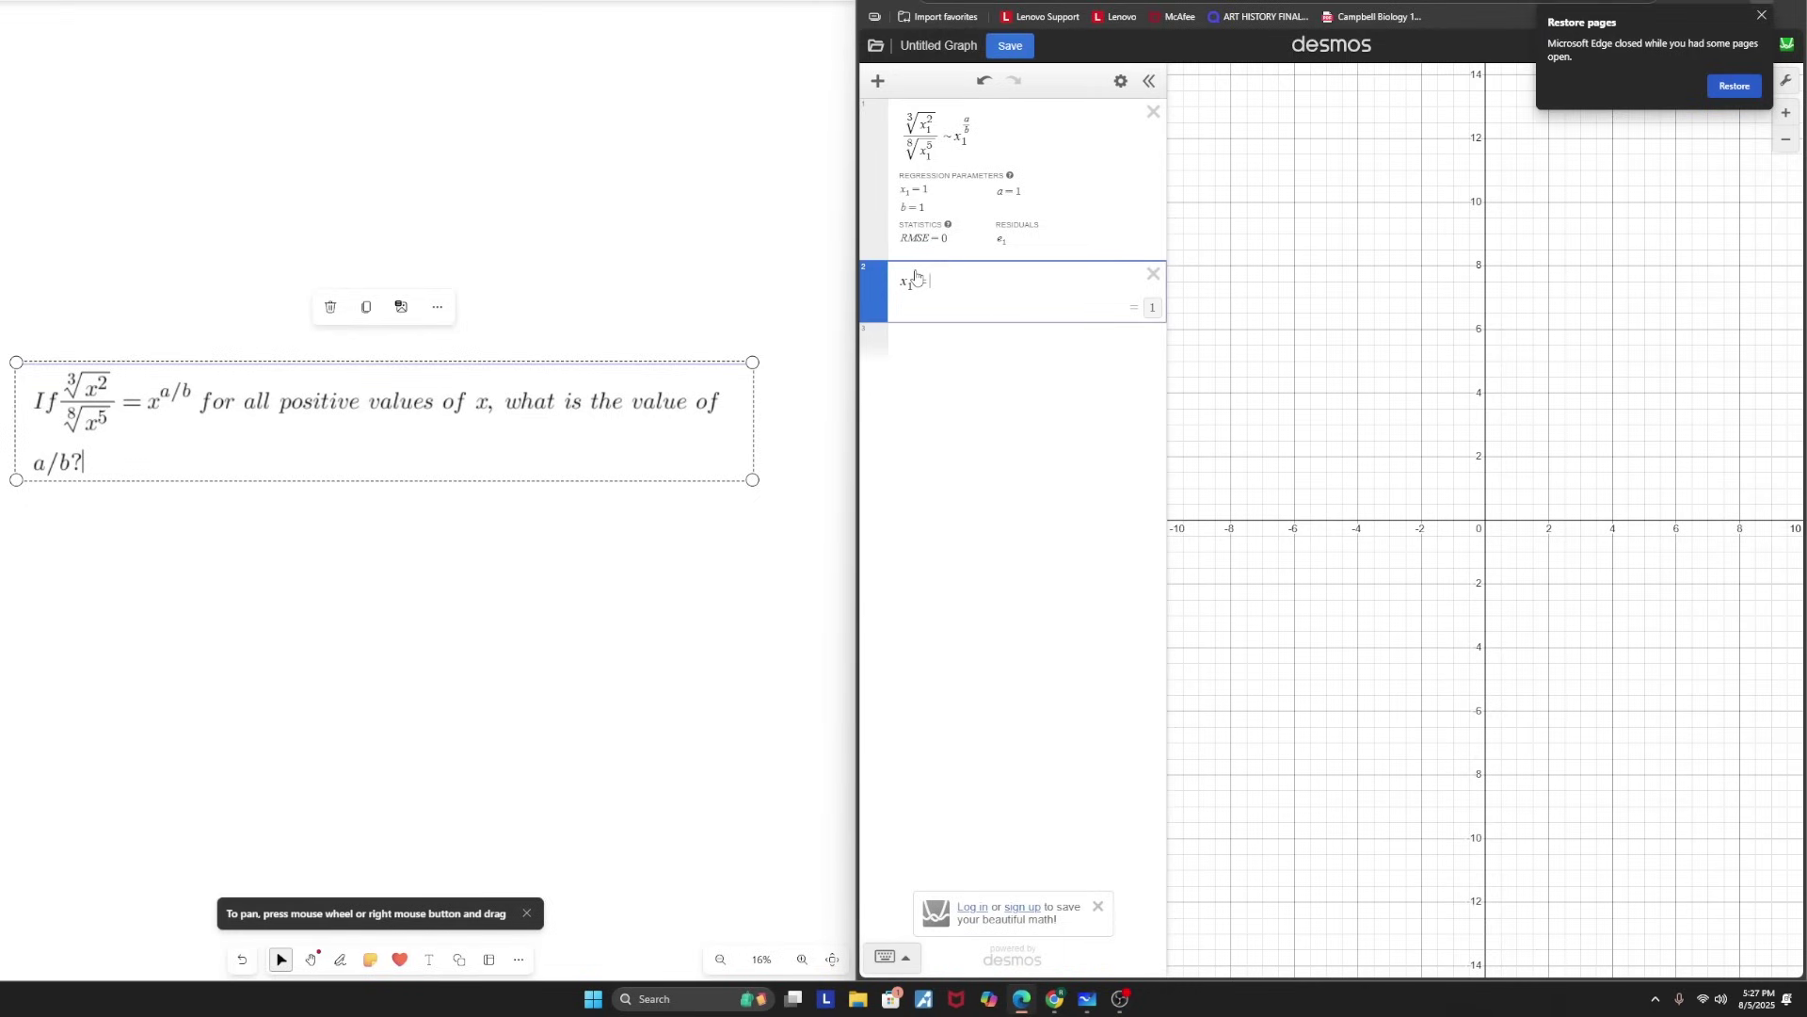
pyautogui.write('=[1')
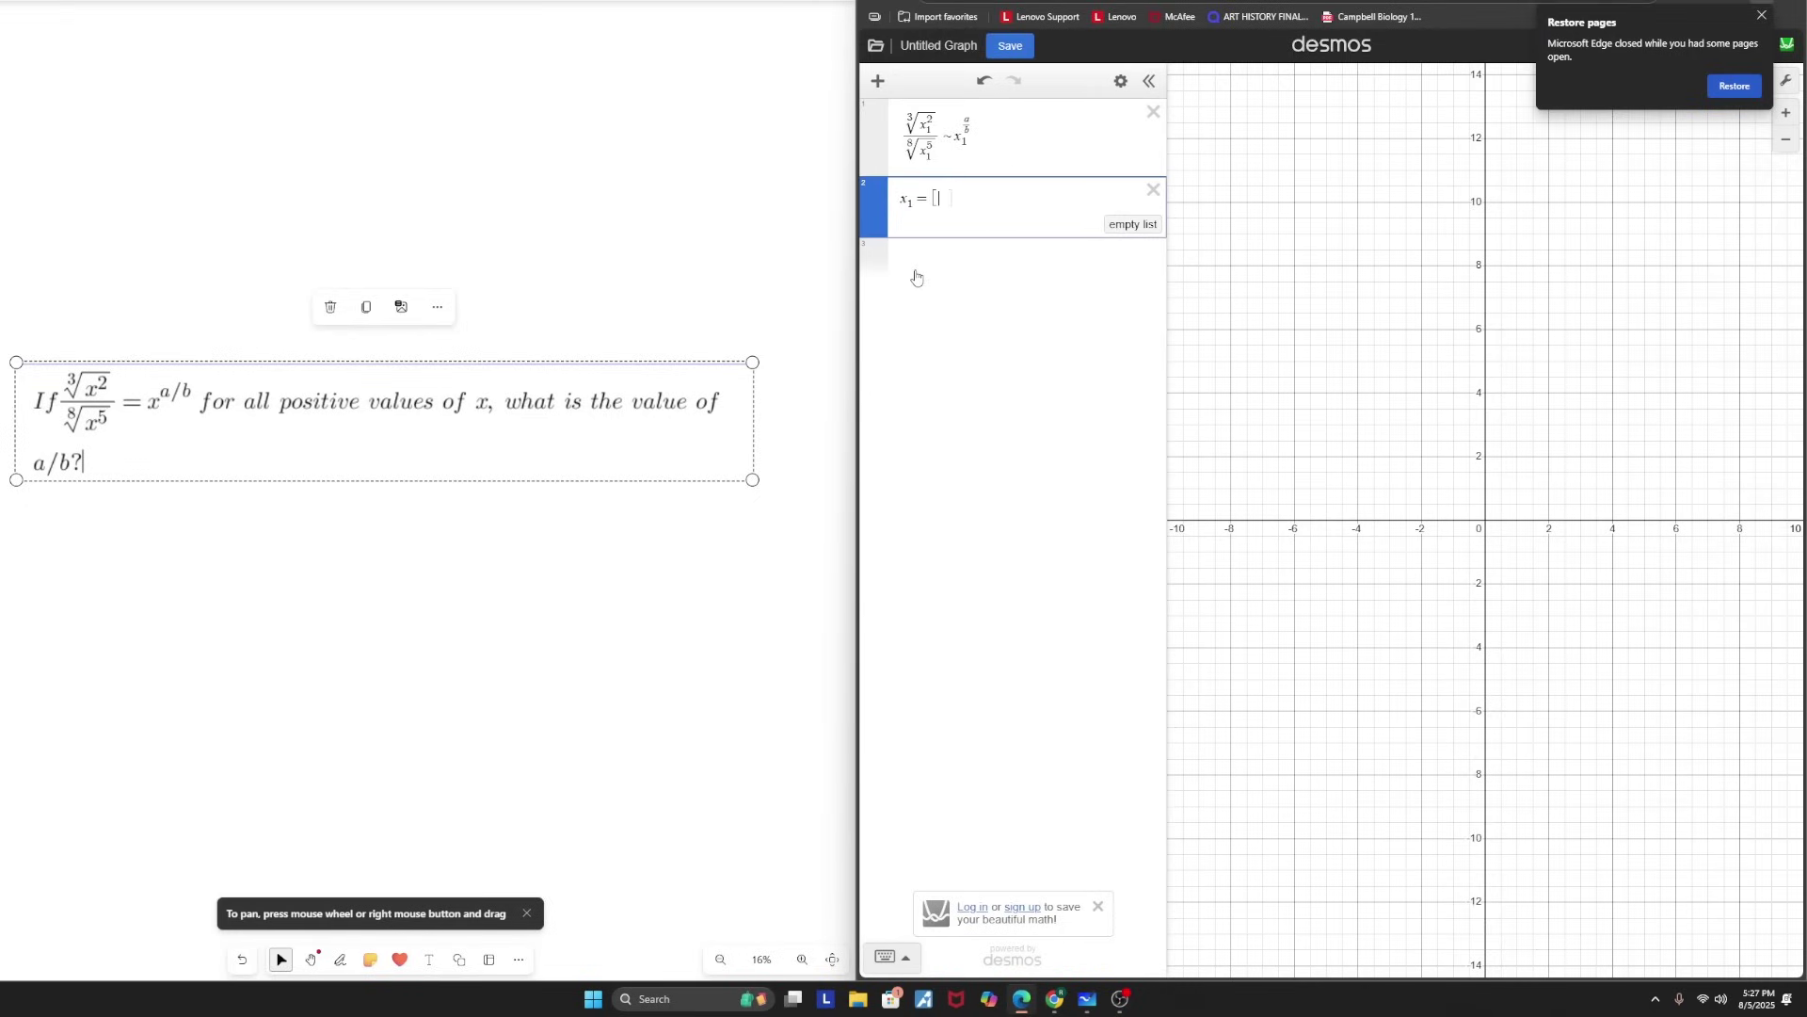
pyautogui.write(',2')
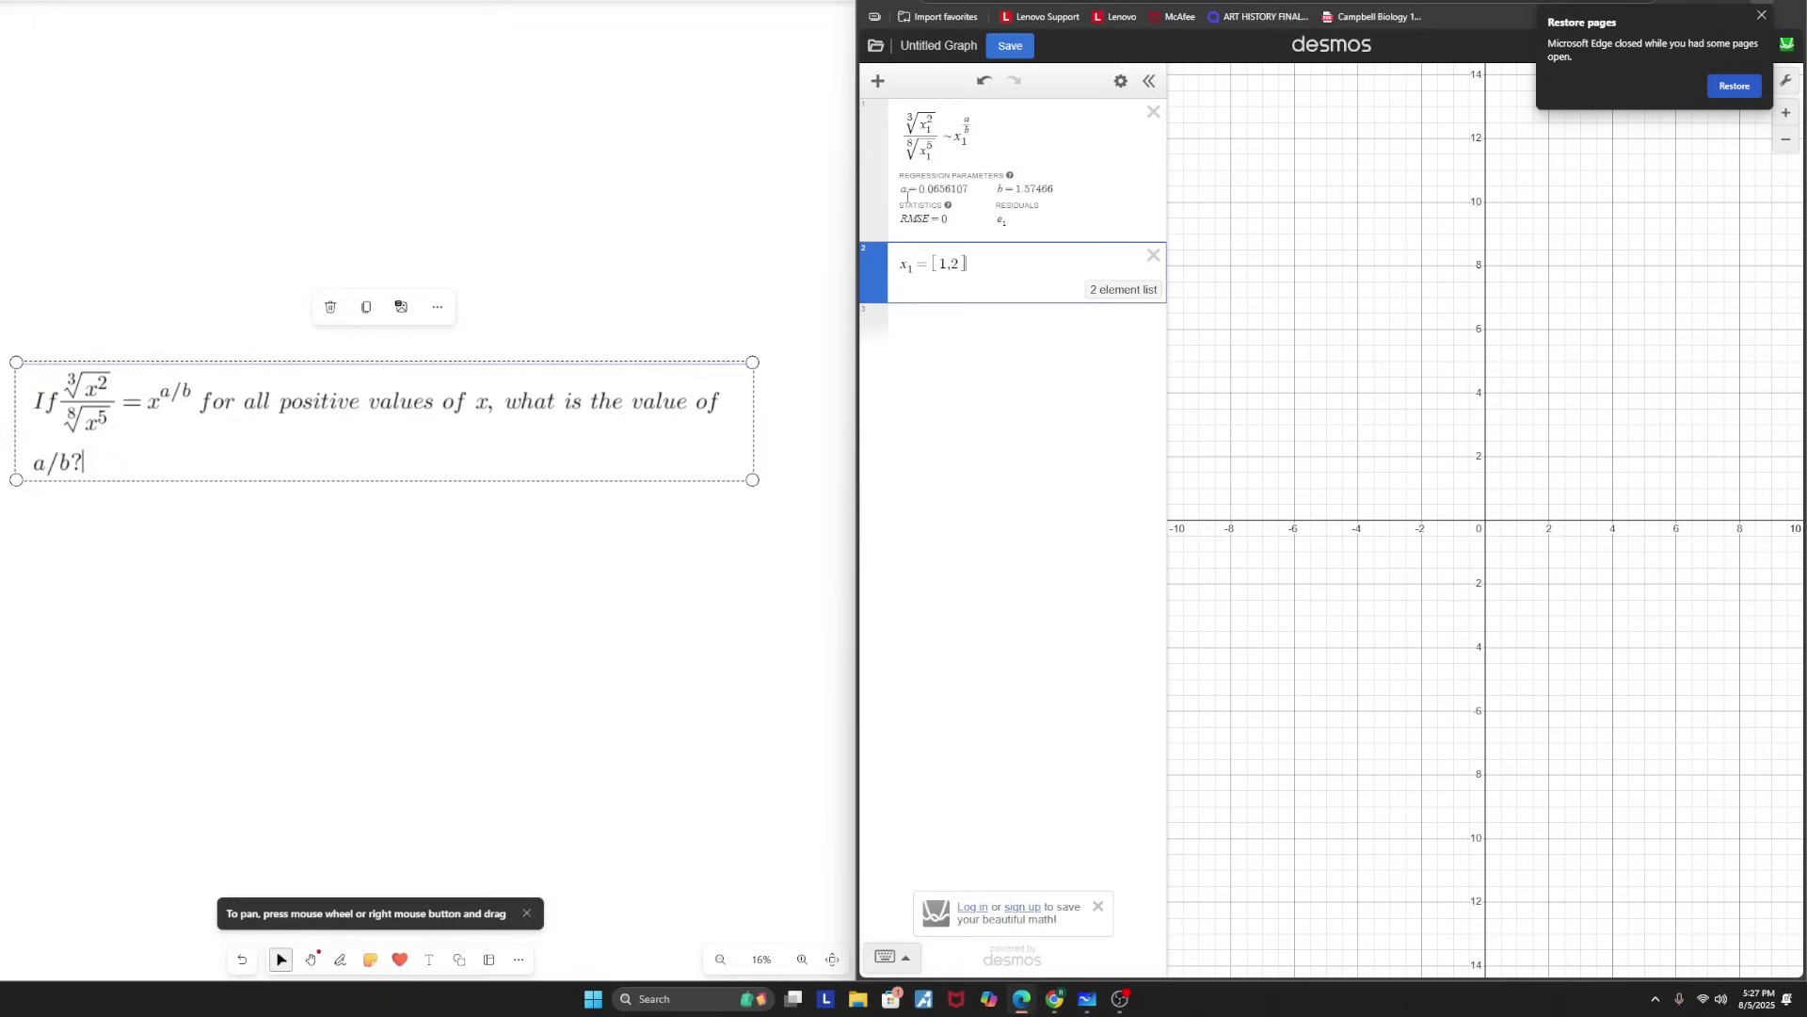
pyautogui.moveTo(901, 190); pyautogui.dragTo(1054, 191)
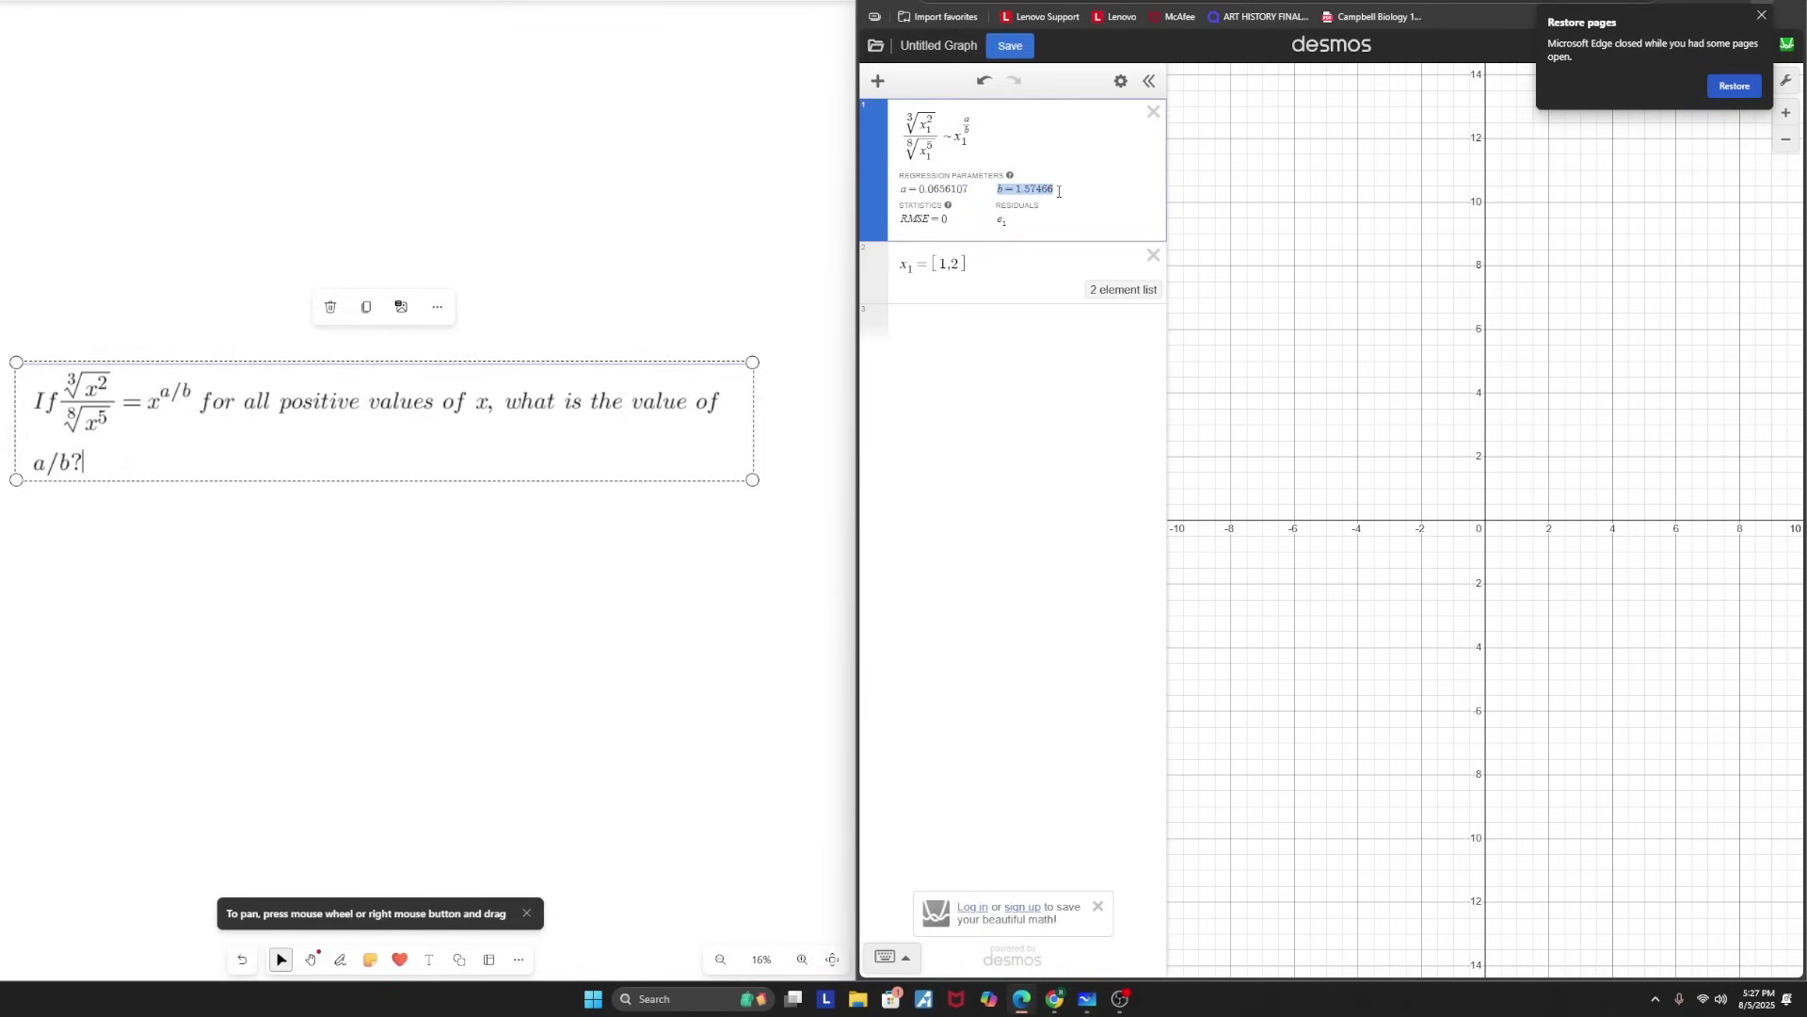
# - Add an a/b expression and display its result as the fraction 1/24
pyautogui.click(982, 317)
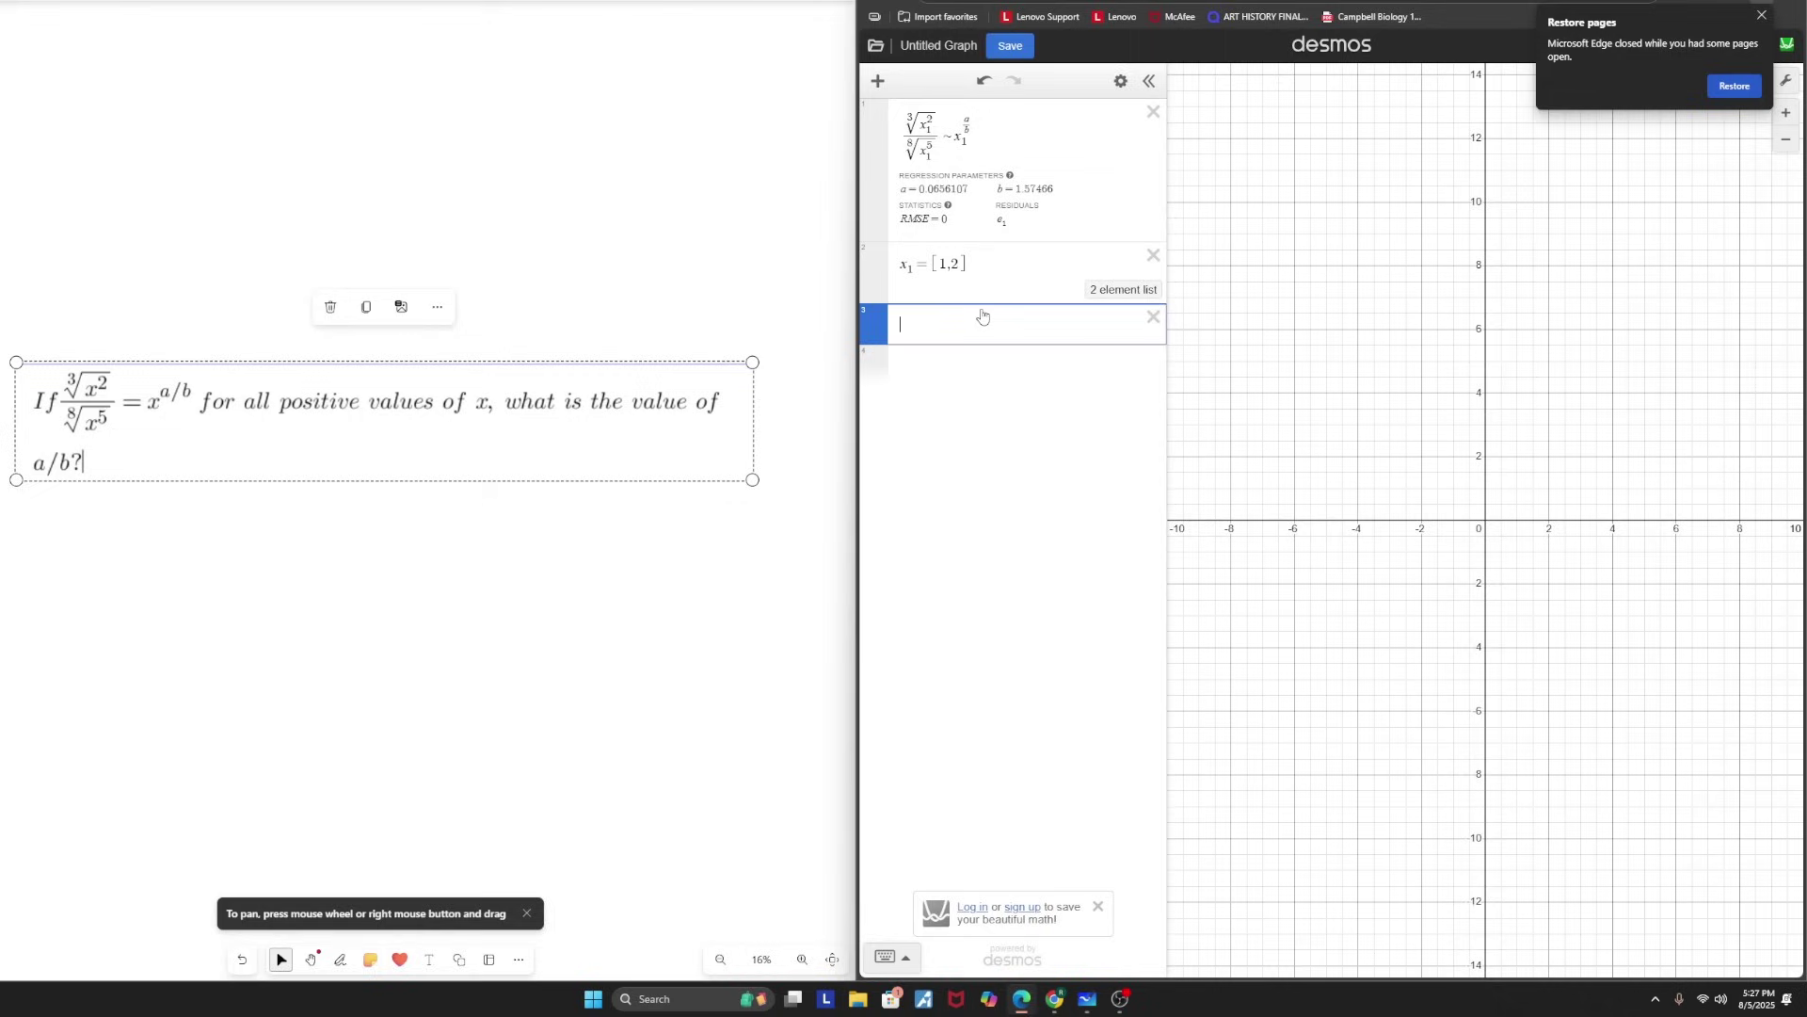
pyautogui.write('a/b')
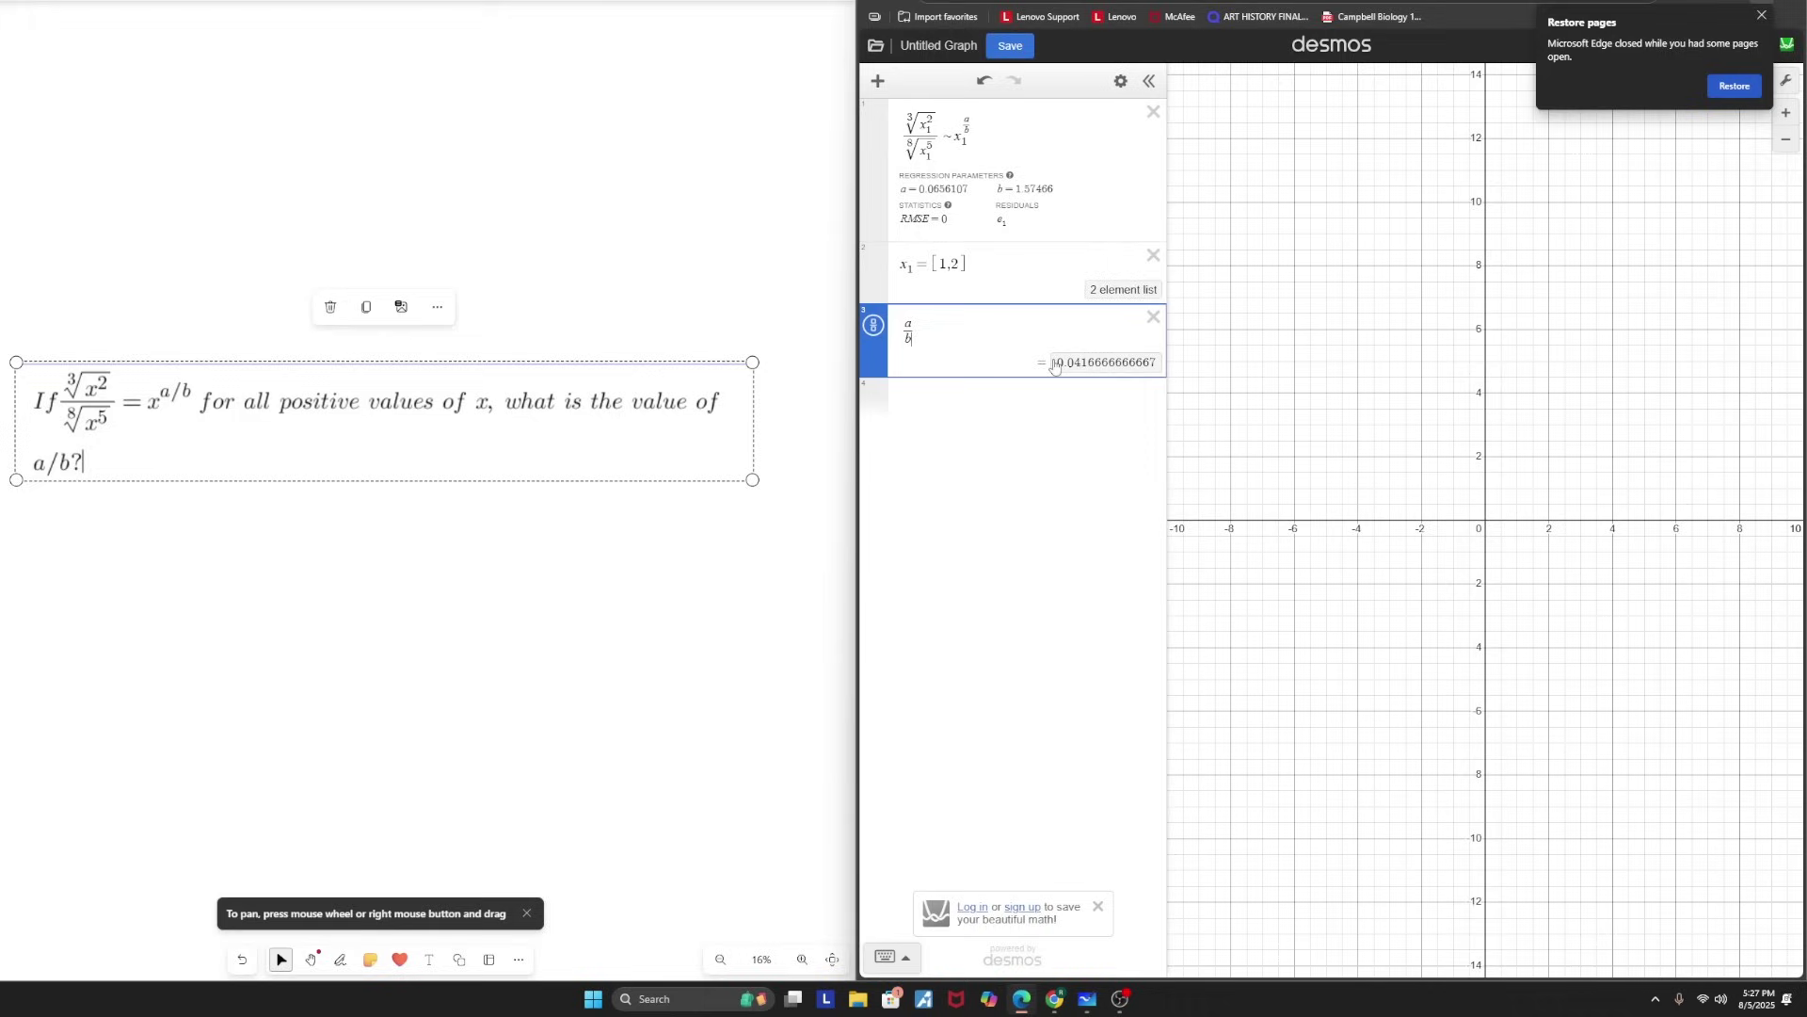
pyautogui.click(874, 329)
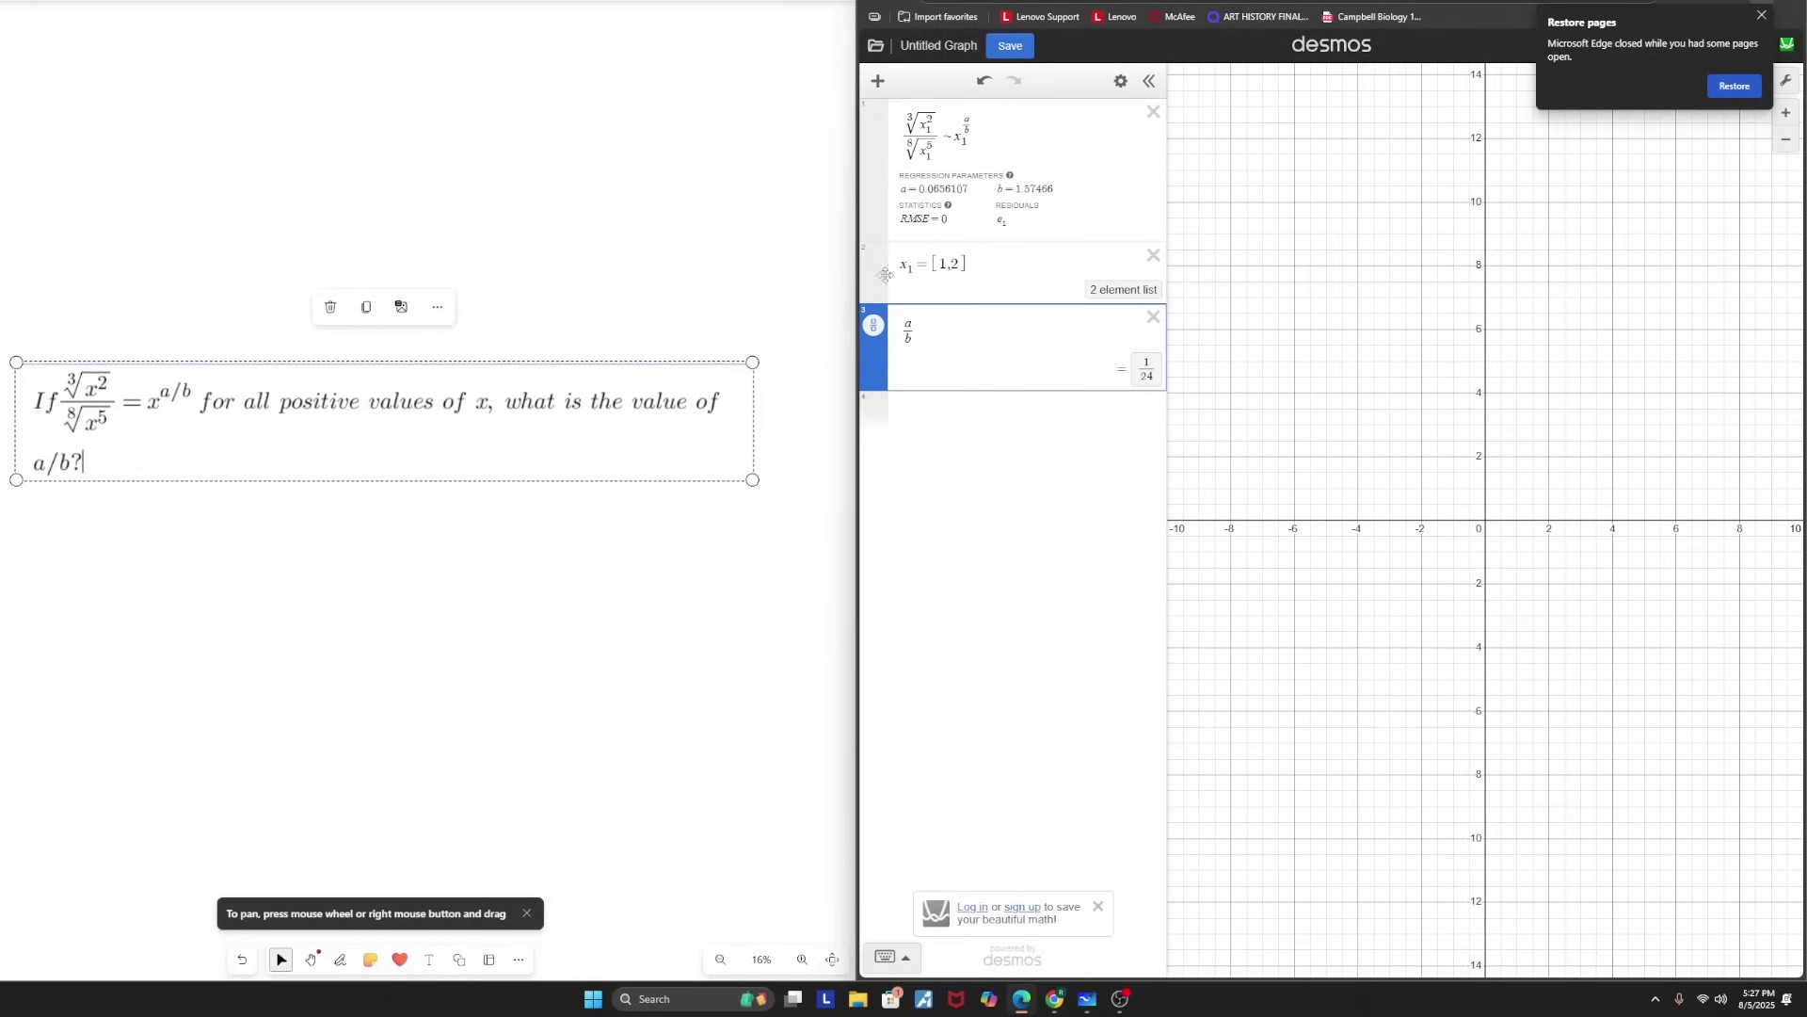
# - Select the x₁ = [1, 2] list expression in Desmos
pyautogui.moveTo(967, 264); pyautogui.dragTo(905, 269)
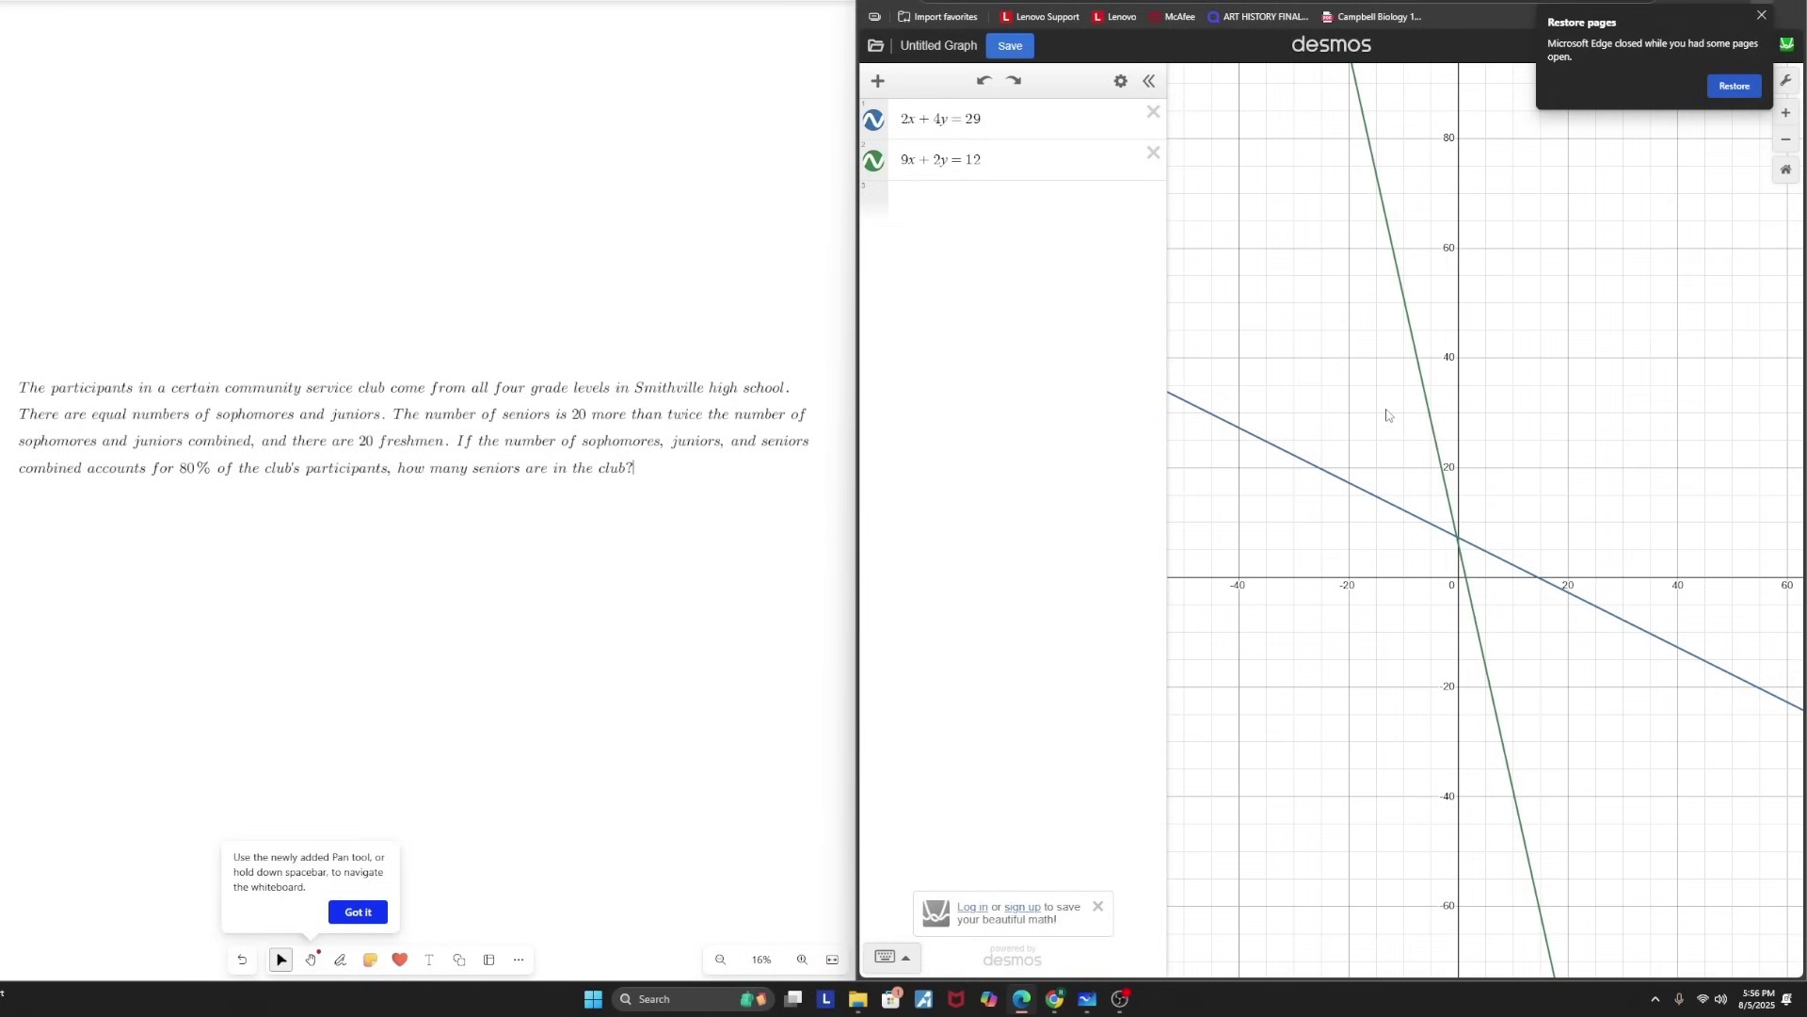
# - Delete both line equations and enter the empty-list regression [ ] ~ [ ]
pyautogui.click(1153, 111)
pyautogui.click(1153, 111)
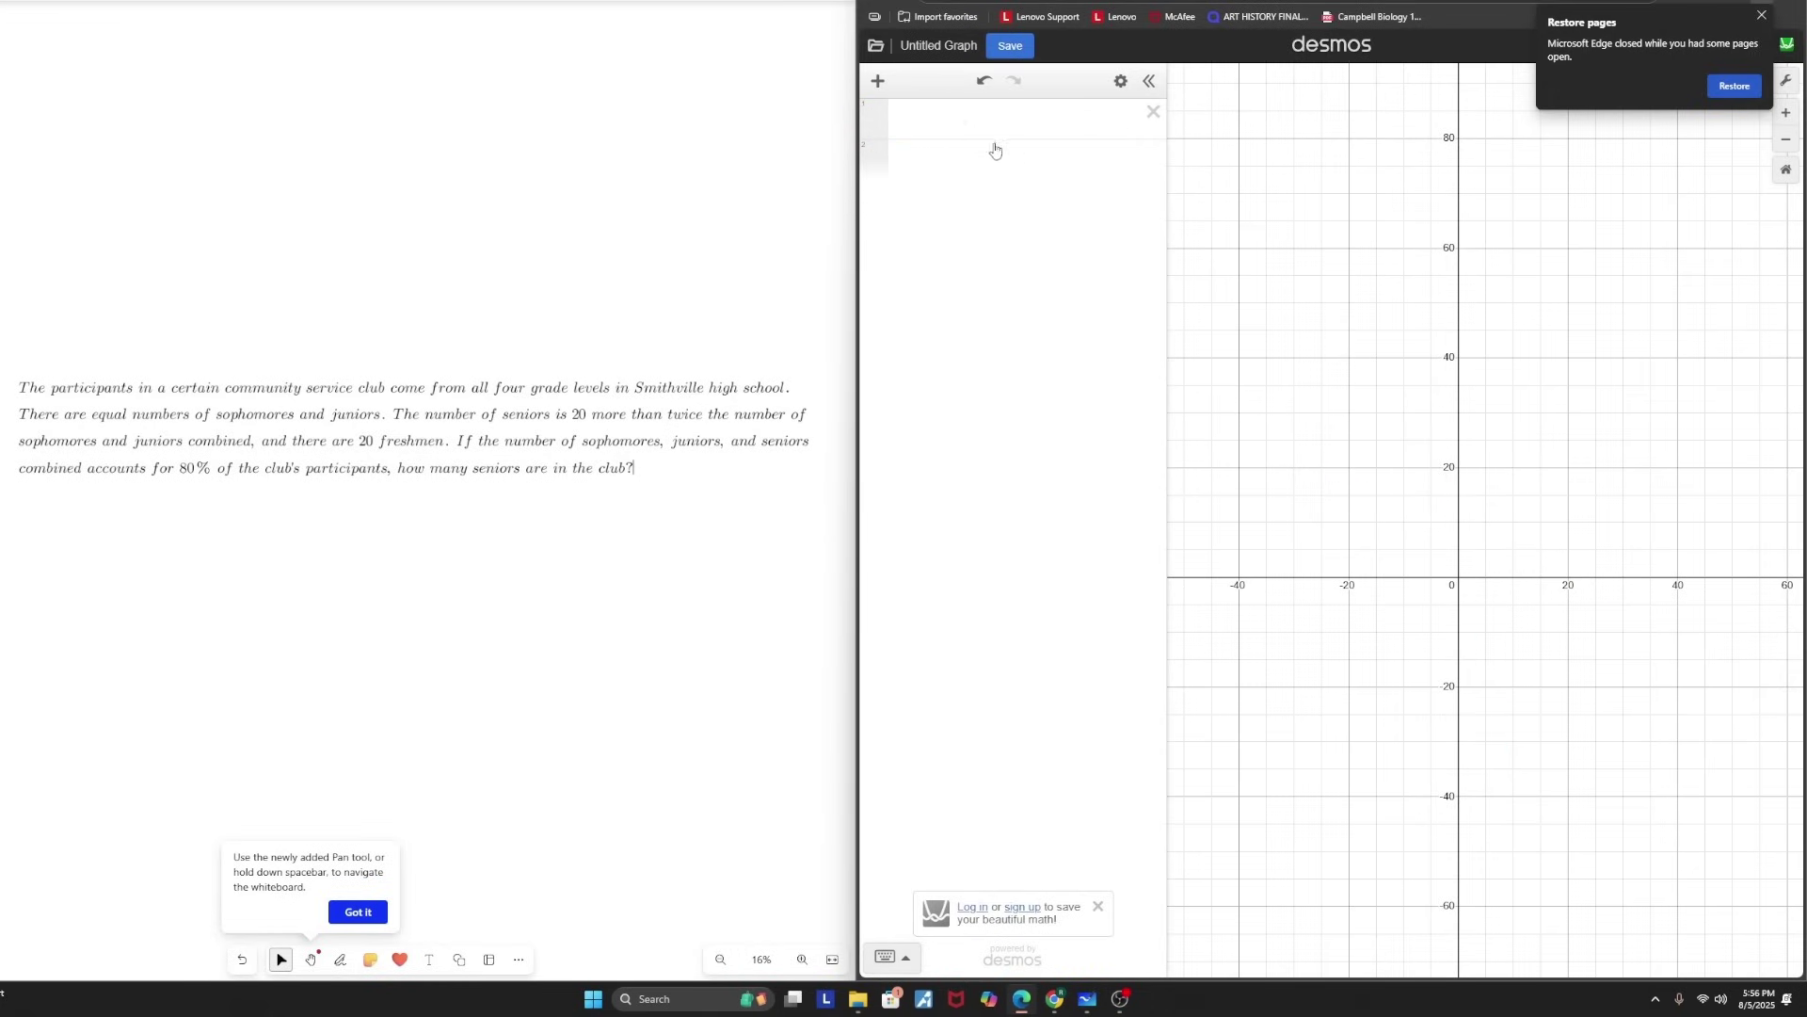
pyautogui.click(985, 137)
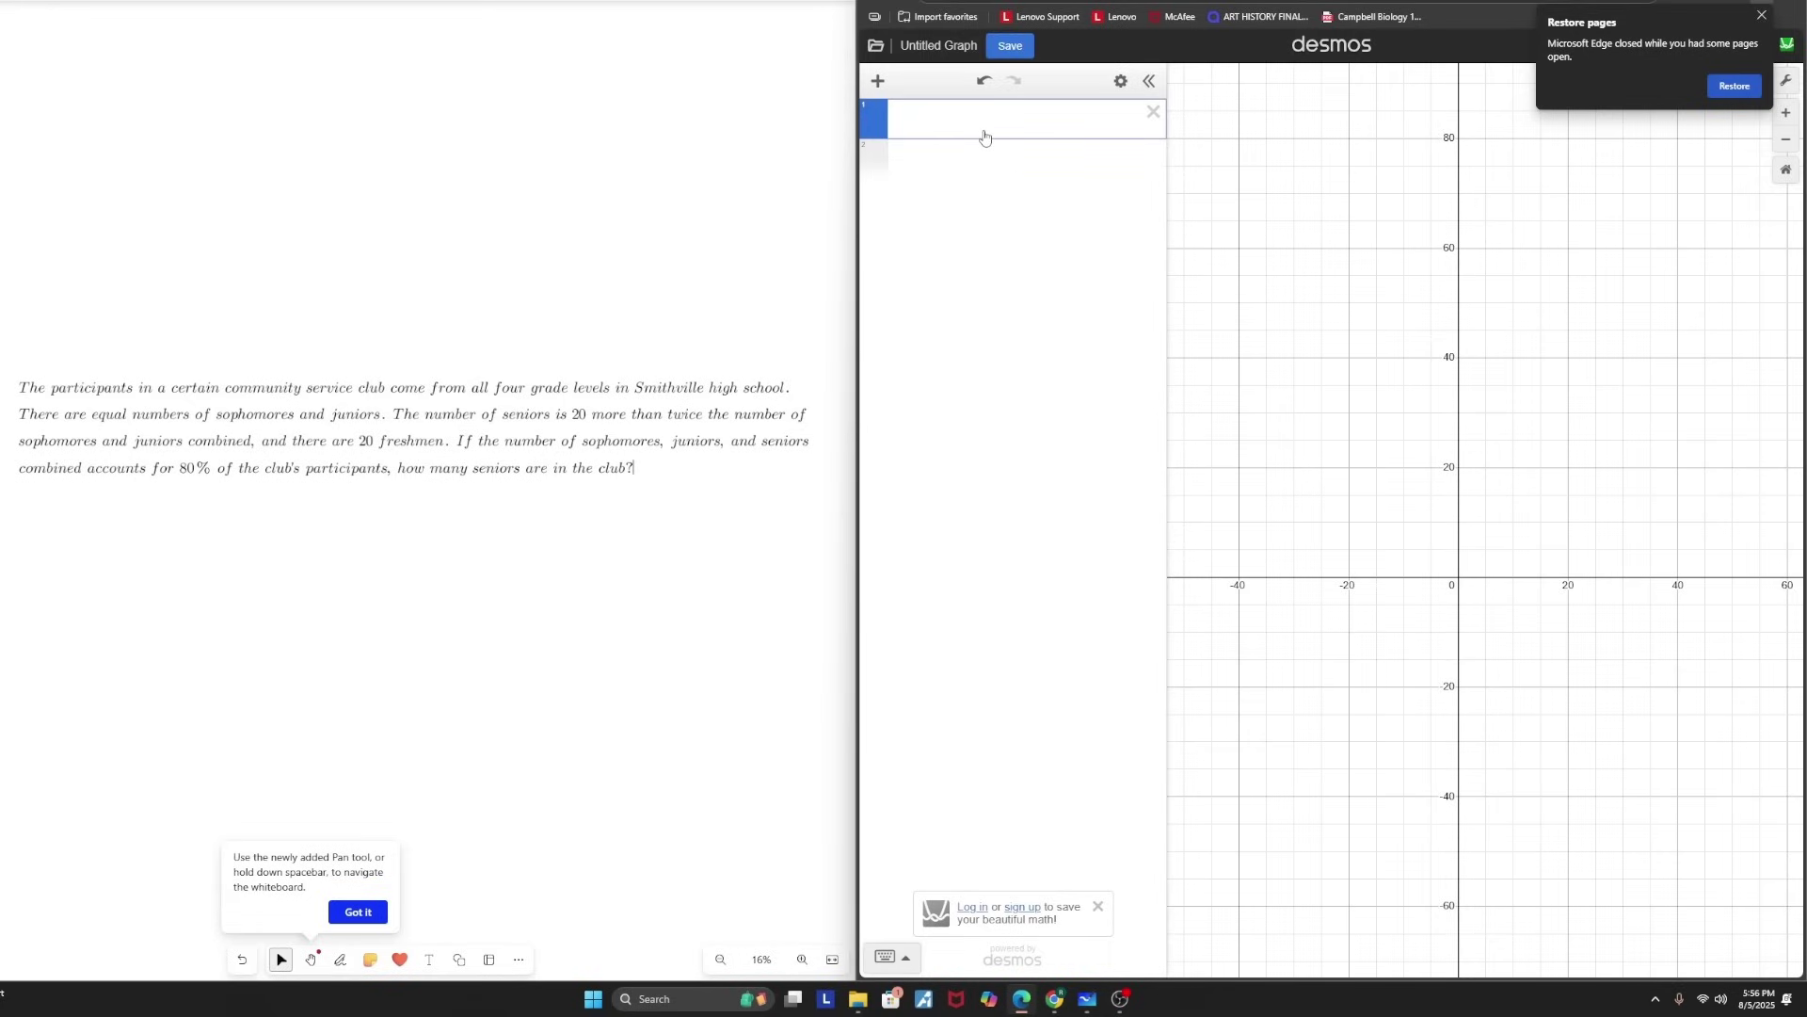
pyautogui.write('[]')
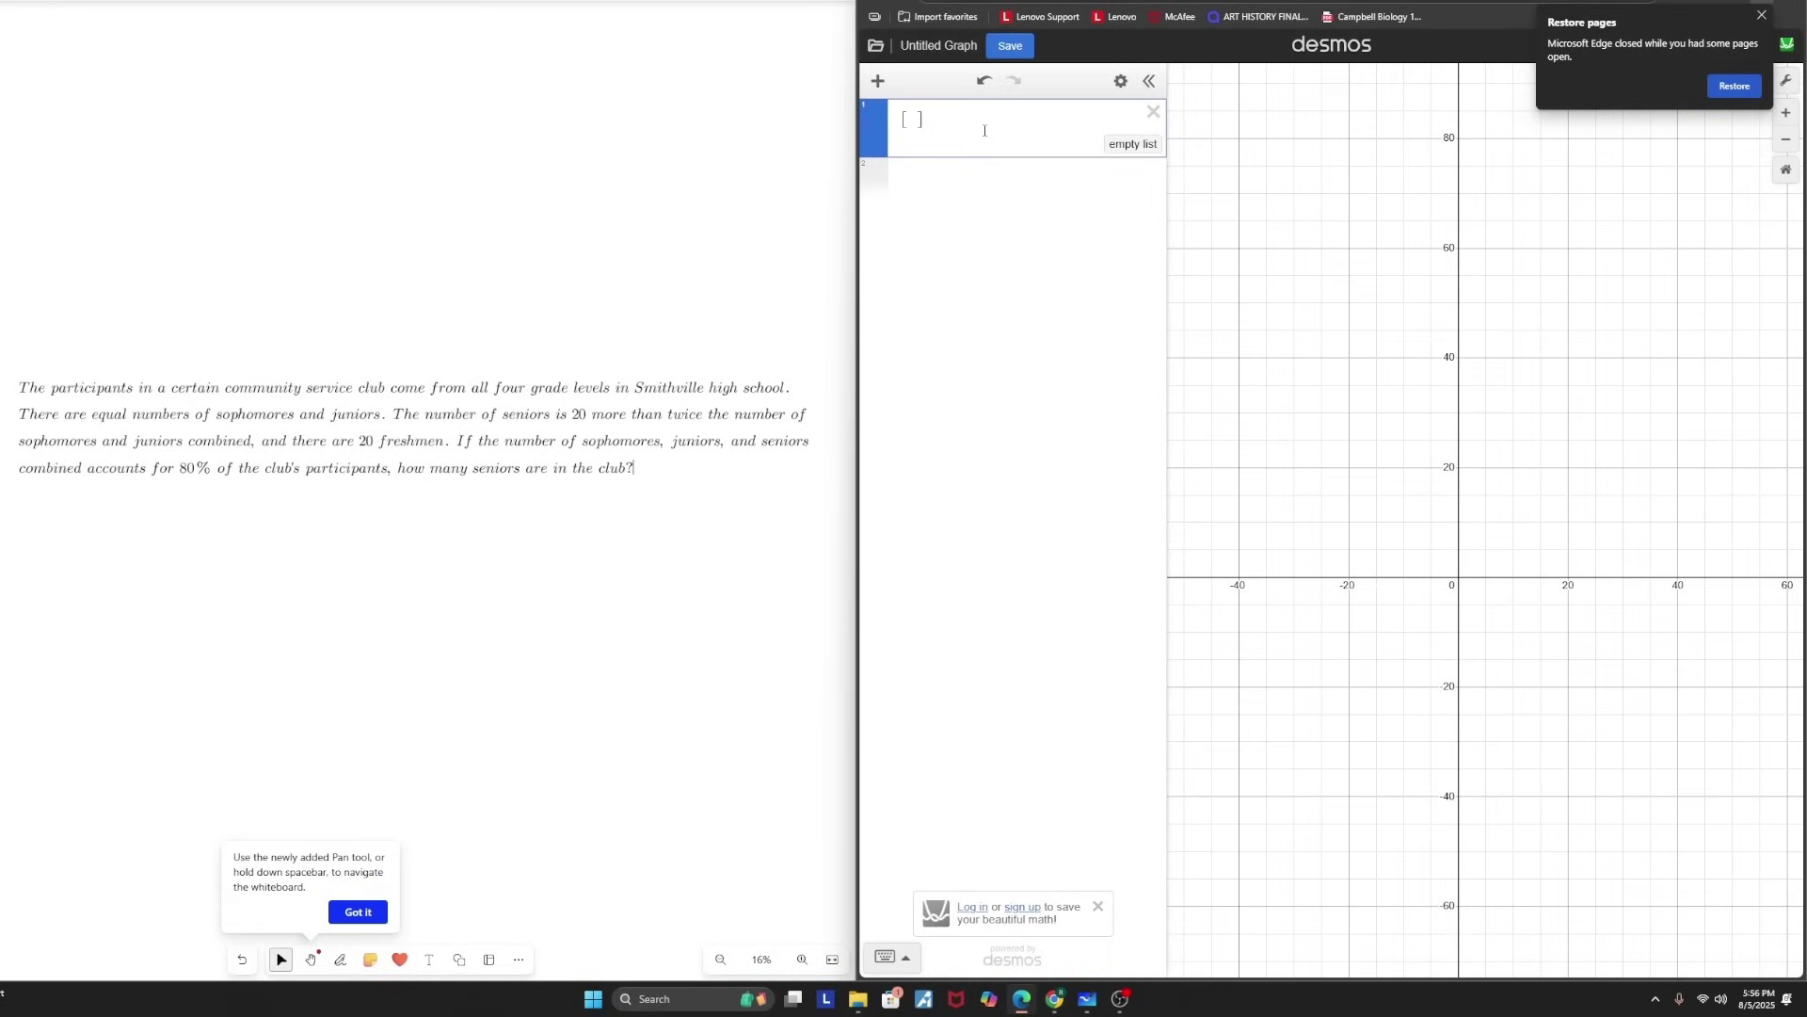
pyautogui.write('[')
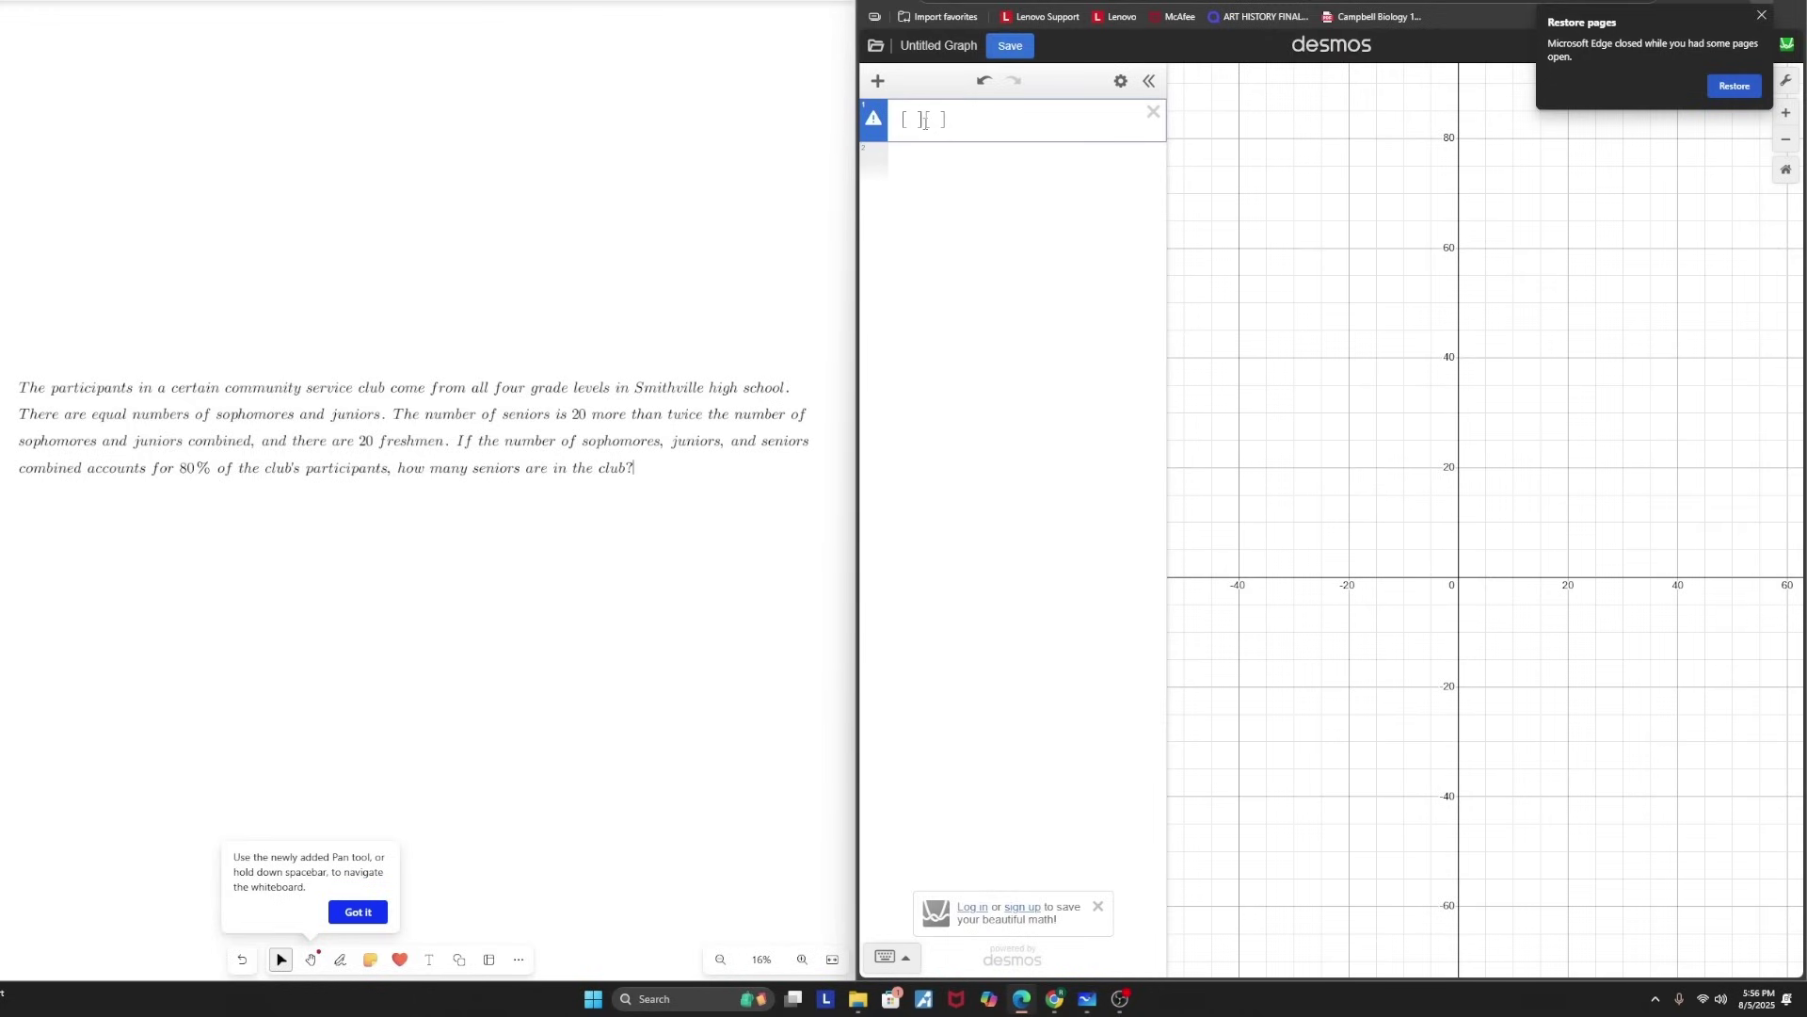
pyautogui.write('-')
pyautogui.click(340, 959)
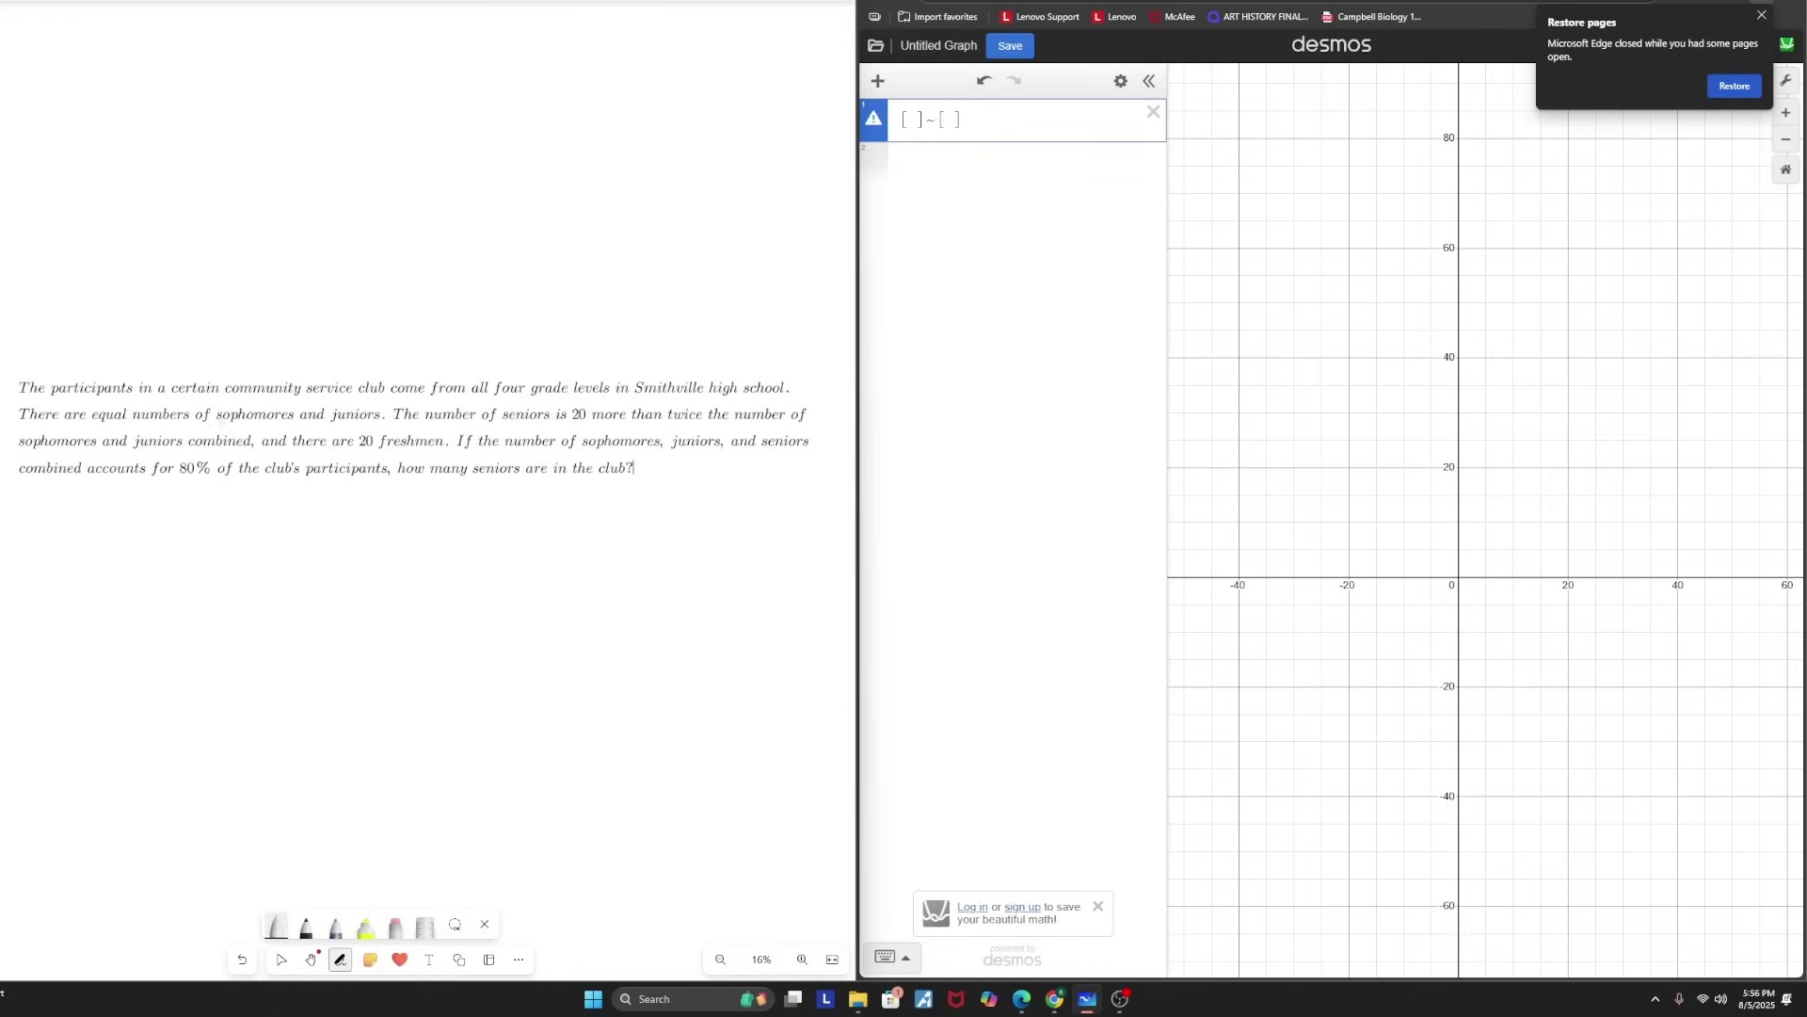
# - Handwrite the start of an equation in black pen and box its equals sign
pyautogui.click(306, 925)
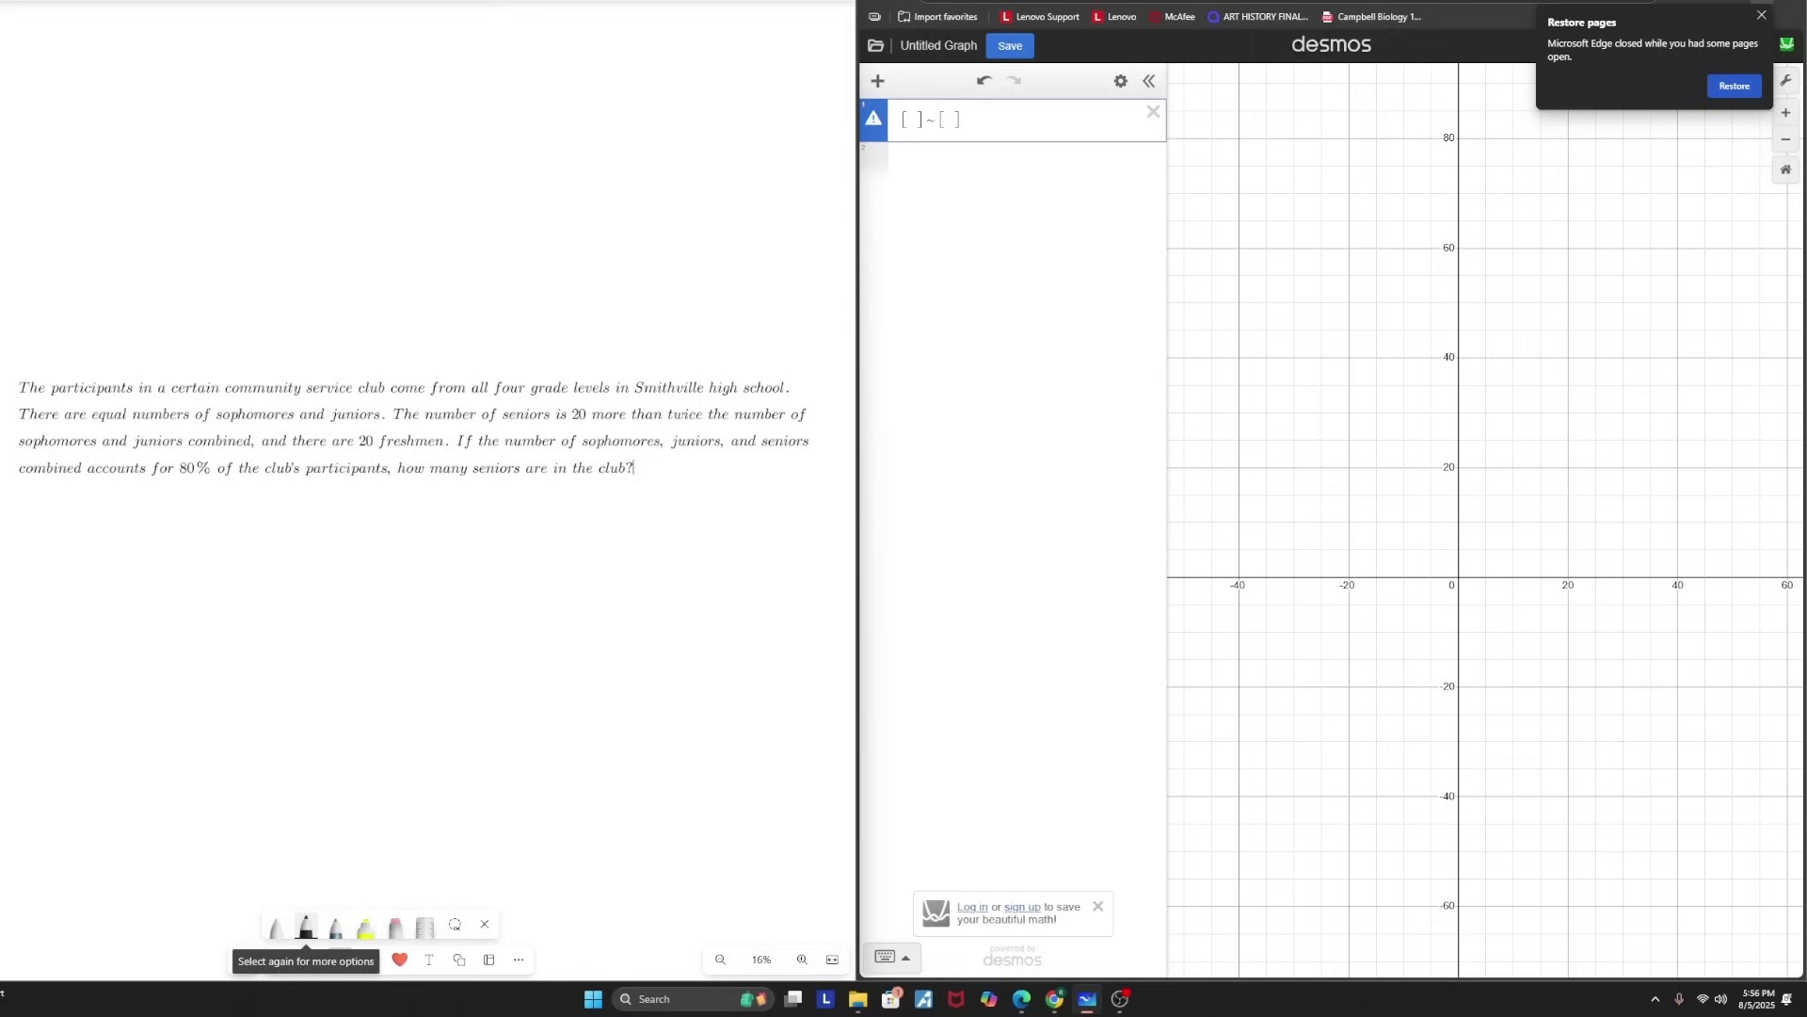
pyautogui.moveTo(14, 529); pyautogui.dragTo(3, 590)
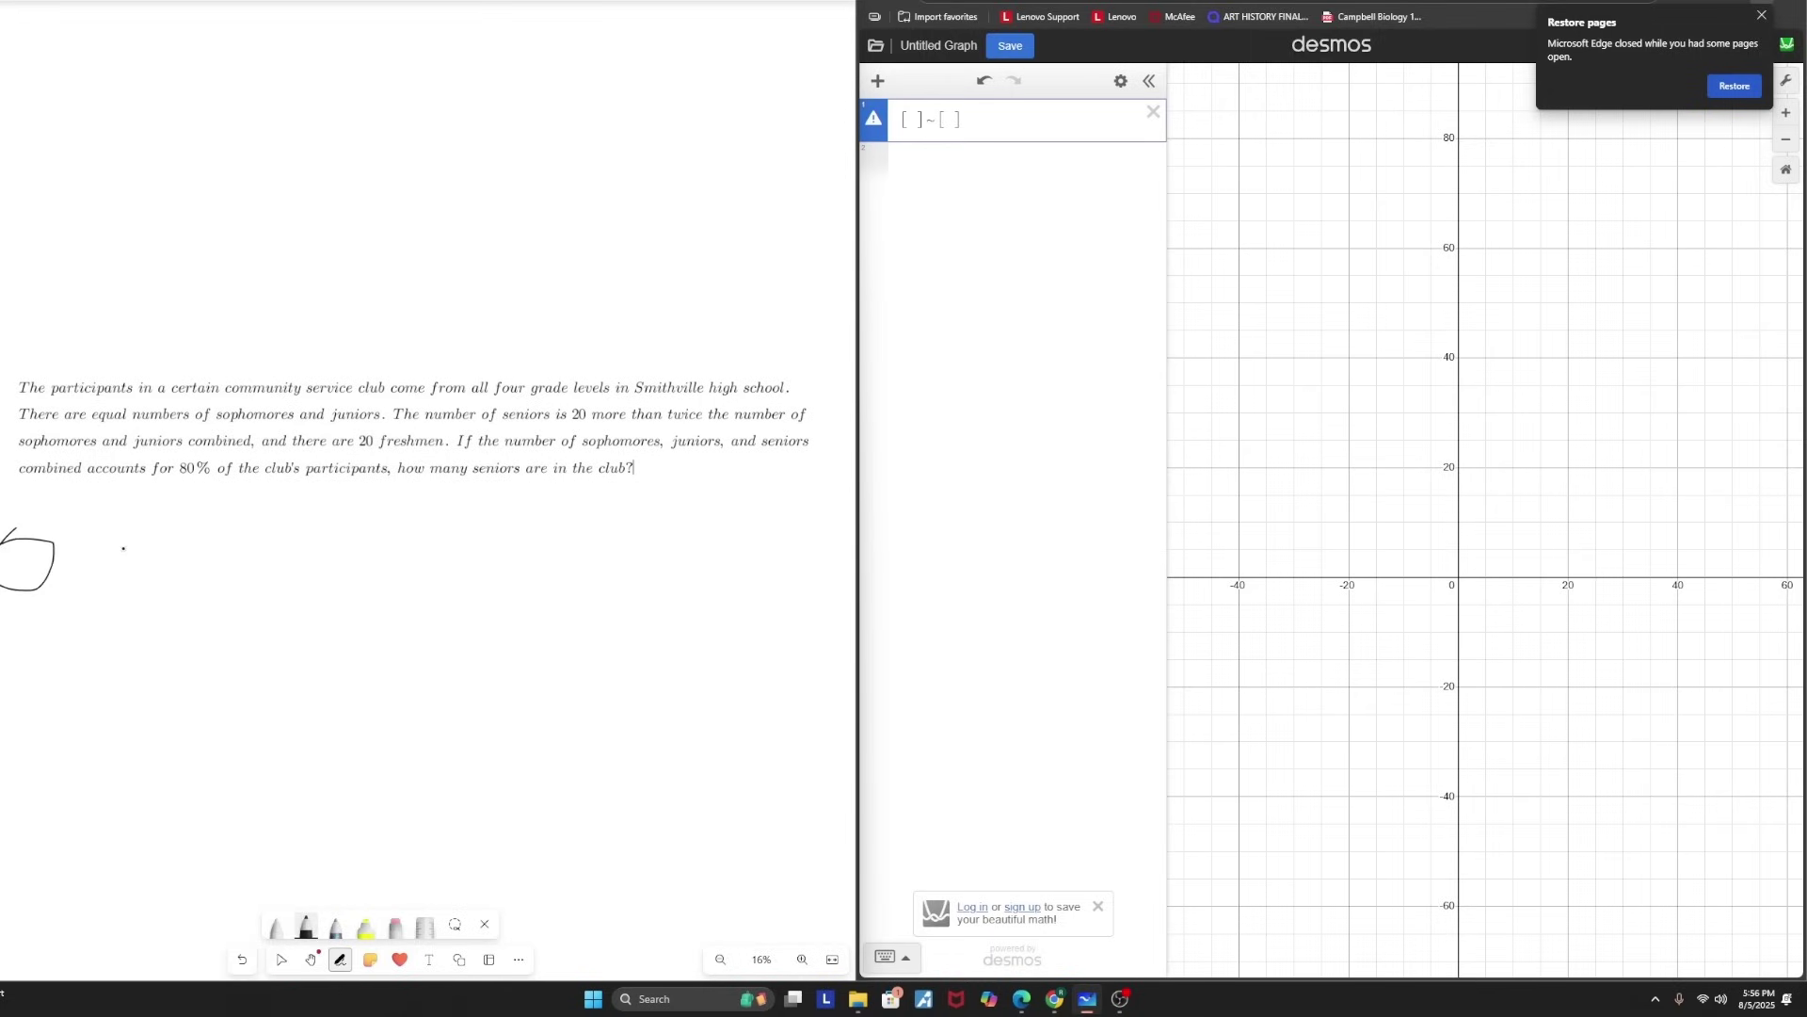
pyautogui.moveTo(149, 547)
pyautogui.mouseDown()
pyautogui.moveTo(176, 545)
pyautogui.moveTo(186, 571)
pyautogui.moveTo(264, 551)
pyautogui.moveTo(260, 582)
pyautogui.mouseUp()
pyautogui.click(908, 120)
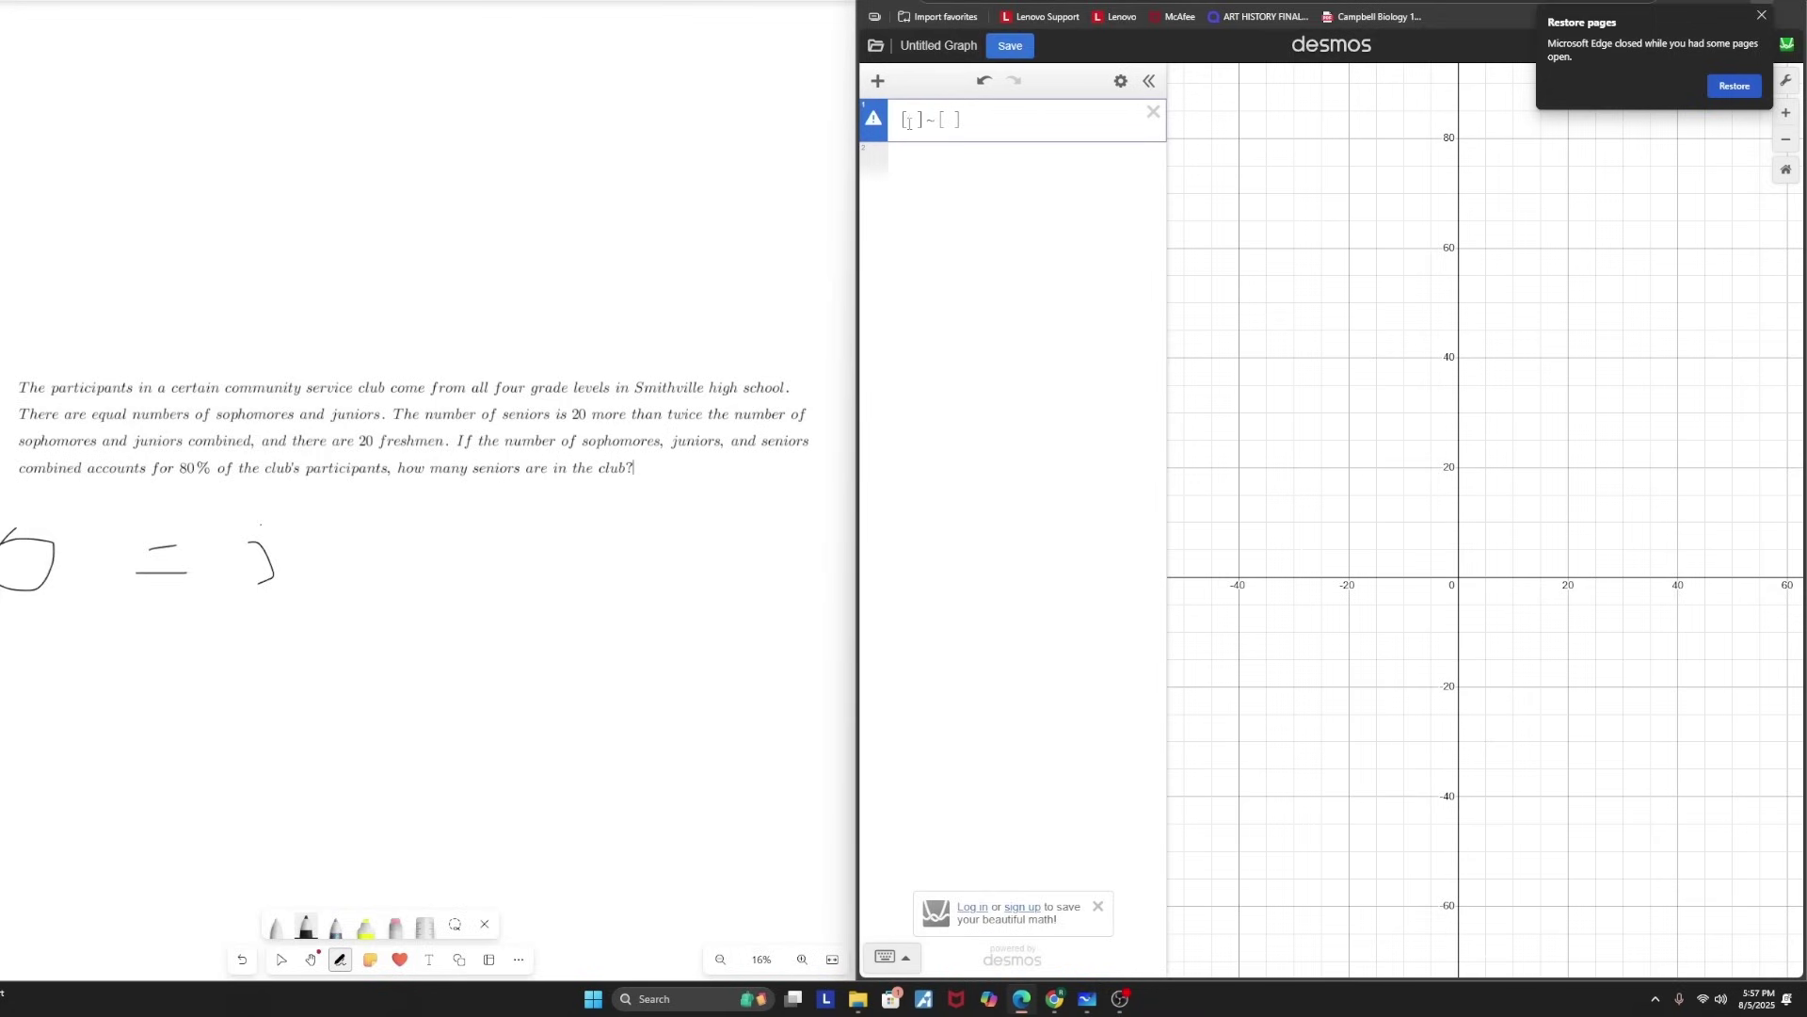
pyautogui.moveTo(105, 613); pyautogui.dragTo(201, 596)
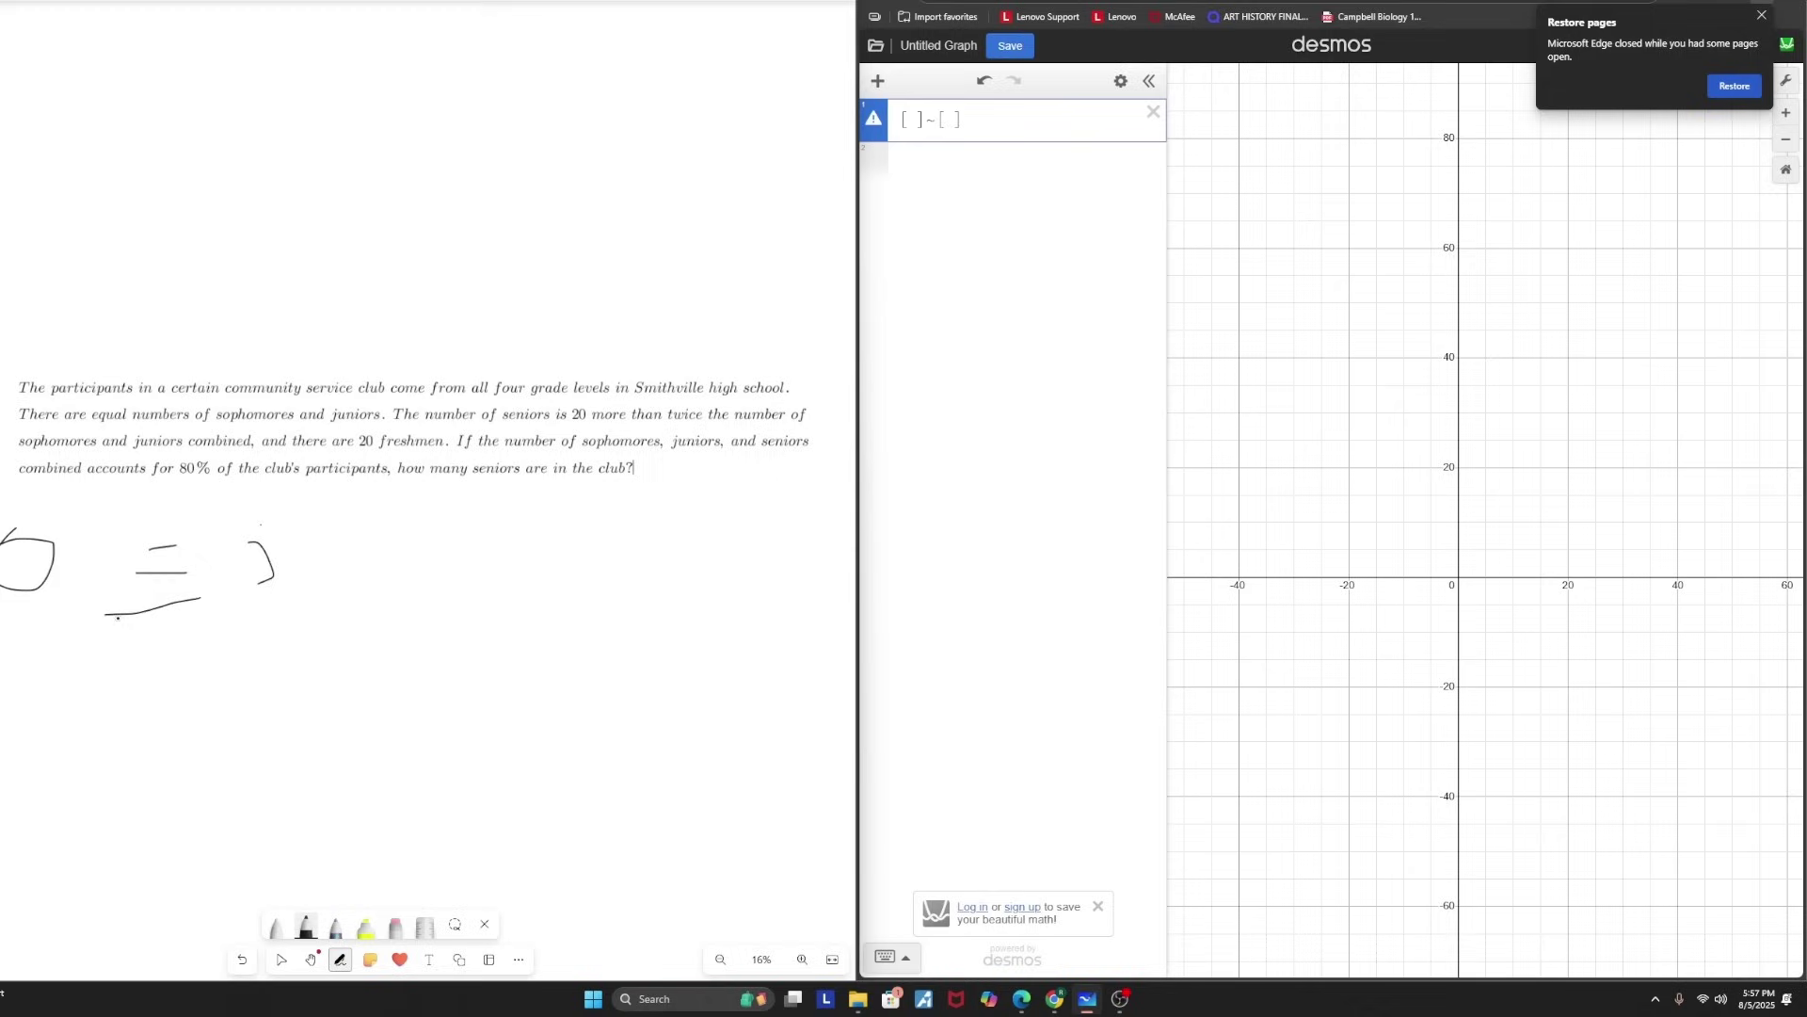
pyautogui.moveTo(110, 610)
pyautogui.mouseDown()
pyautogui.moveTo(135, 479)
pyautogui.moveTo(201, 600)
pyautogui.mouseUp()
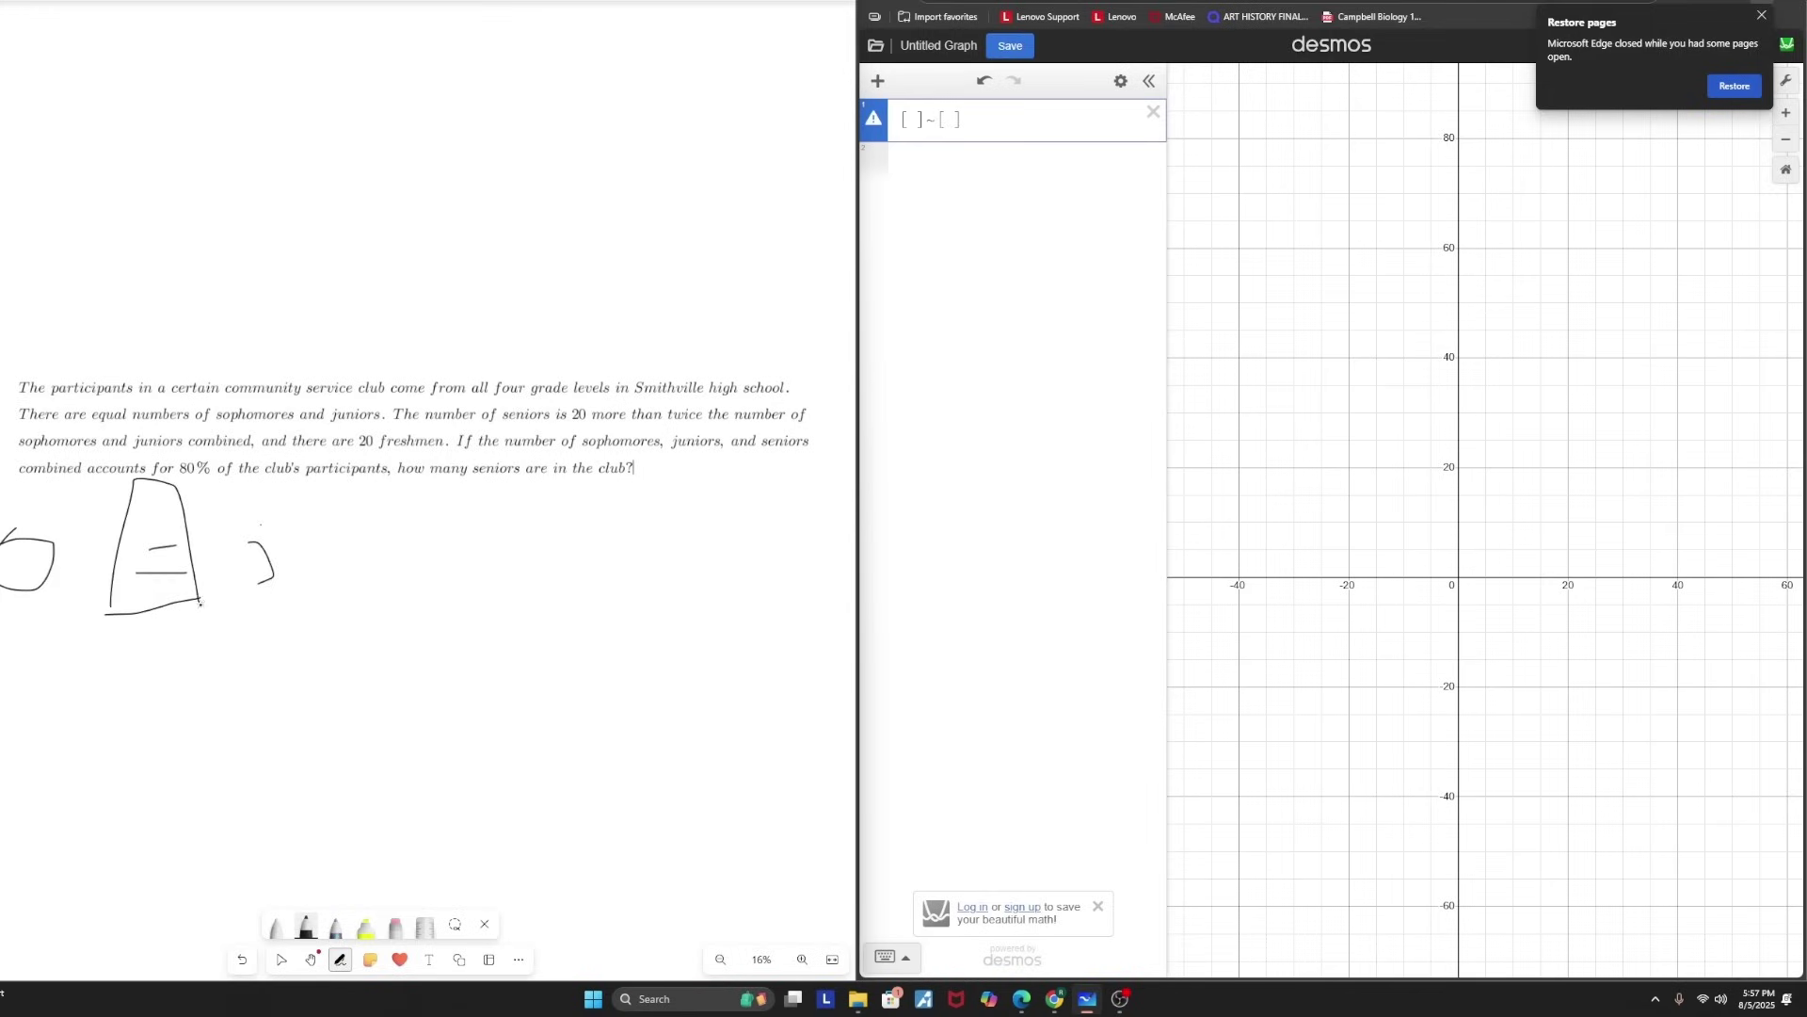
# - Enter p in the regression's first list and j in its second list
pyautogui.click(908, 122)
pyautogui.write('p')
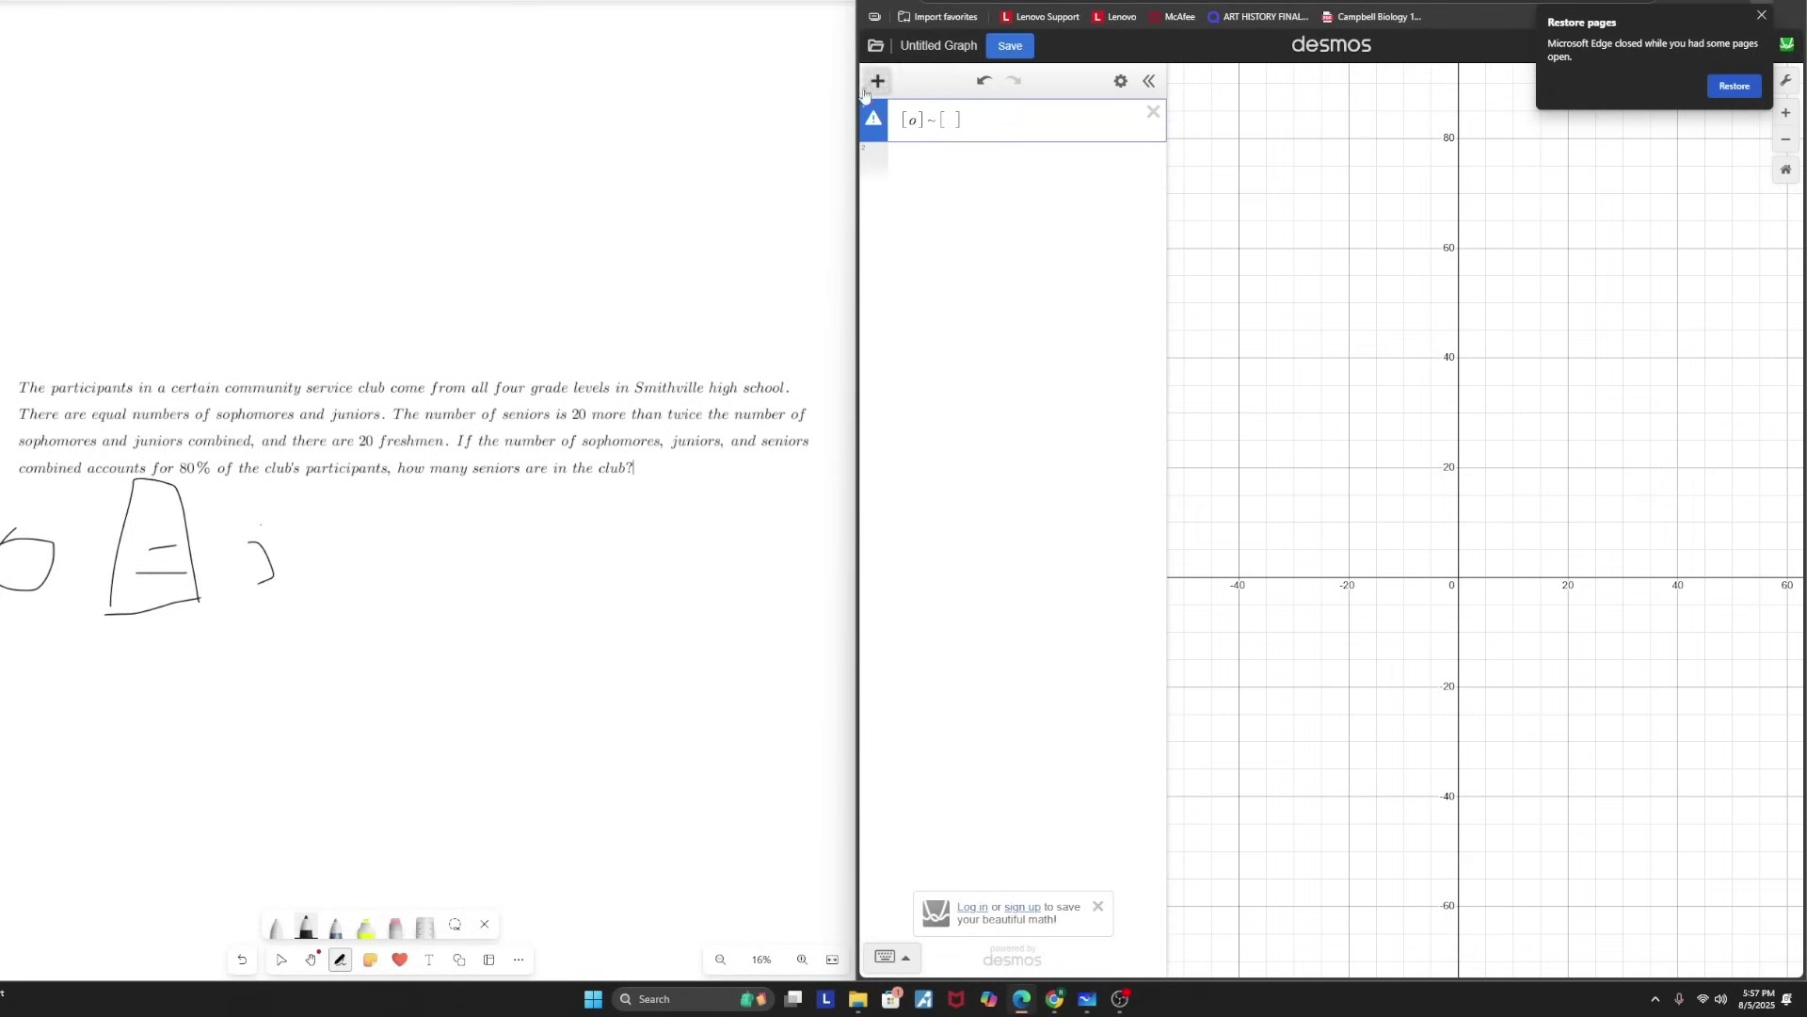
pyautogui.click(947, 118)
pyautogui.write('j')
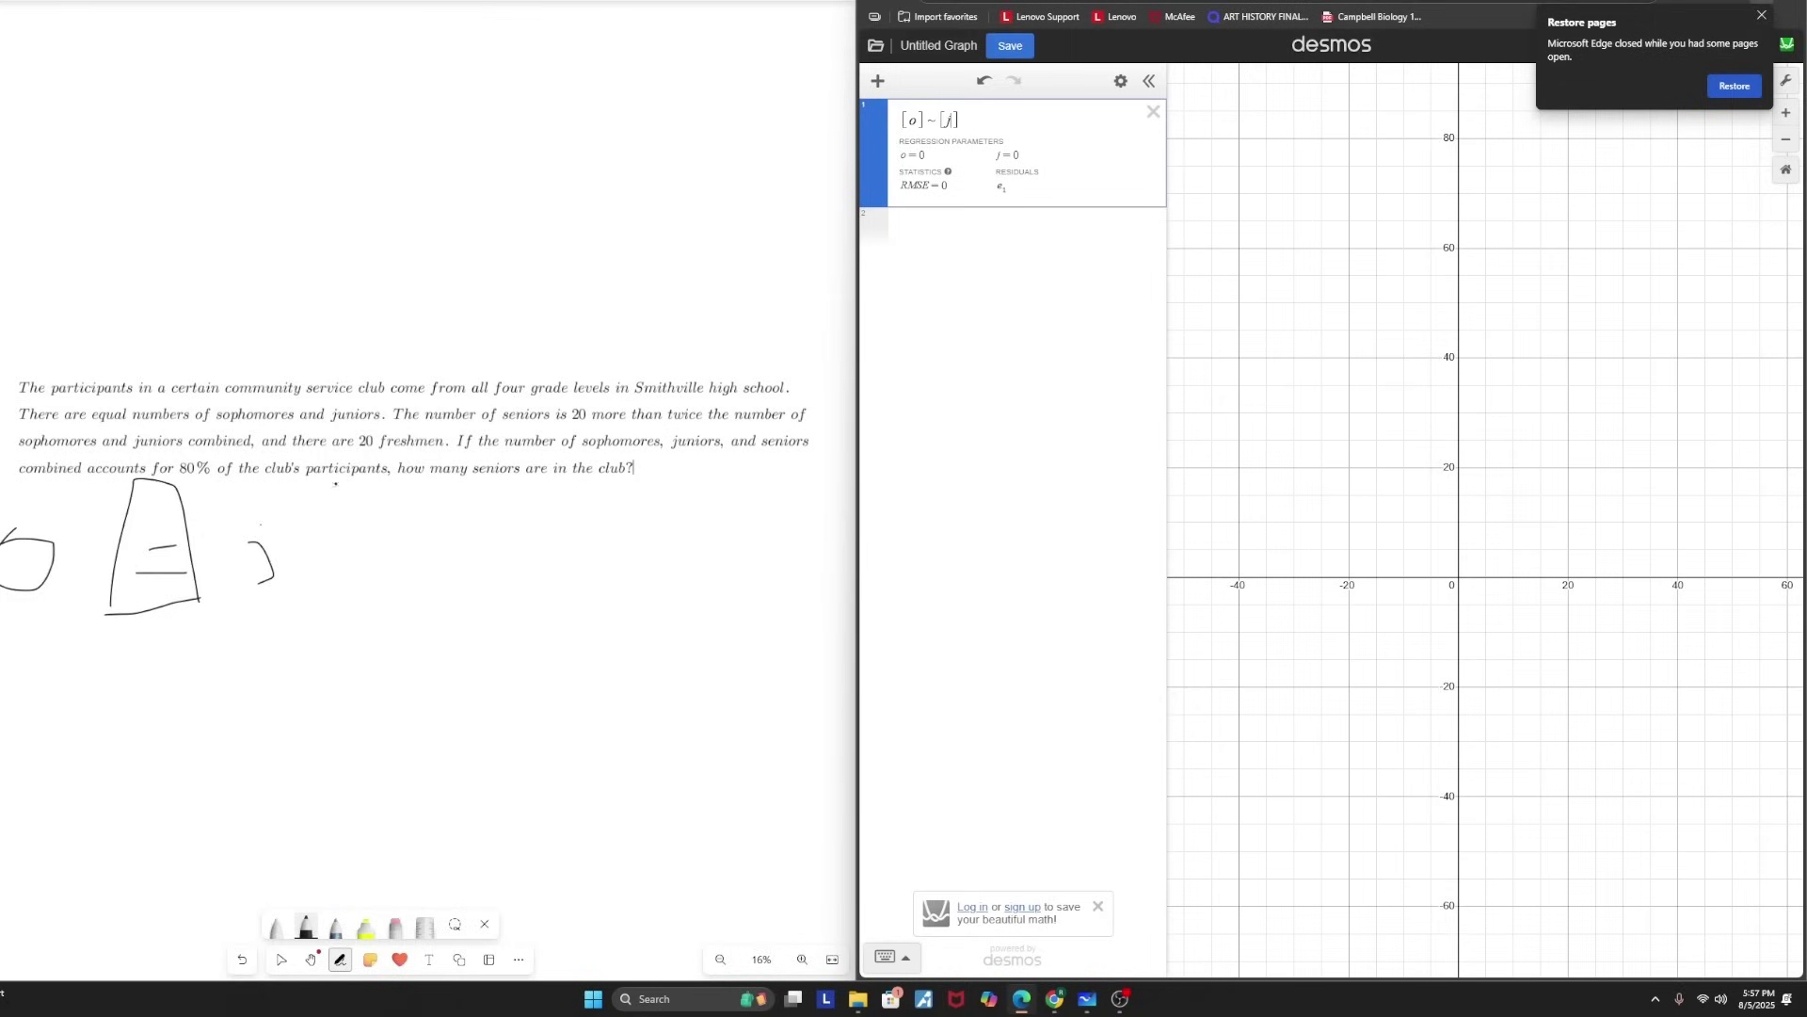
# - Handwrite the seniors equation s = 20 + 2(o + j) on the whiteboard
pyautogui.moveTo(23, 645); pyautogui.dragTo(1, 647)
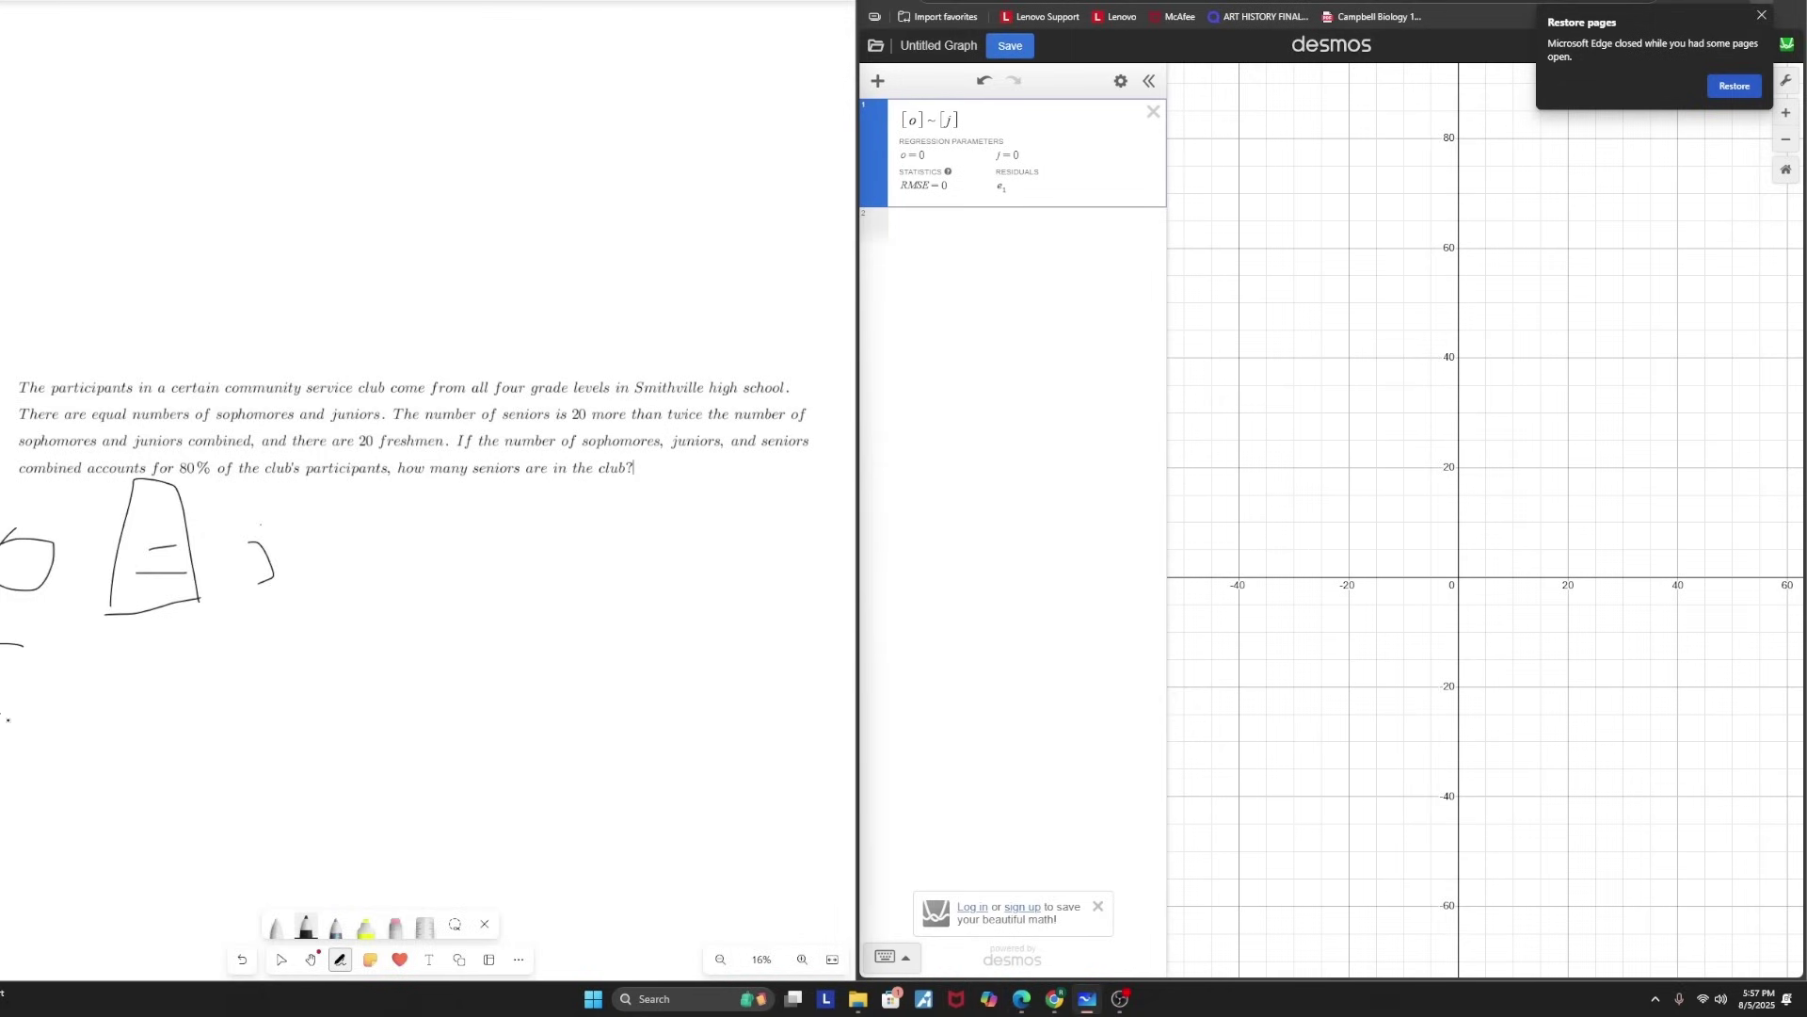
pyautogui.moveTo(1, 715)
pyautogui.mouseDown()
pyautogui.moveTo(2, 731)
pyautogui.moveTo(102, 683)
pyautogui.moveTo(116, 706)
pyautogui.moveTo(222, 721)
pyautogui.moveTo(235, 661)
pyautogui.moveTo(304, 722)
pyautogui.mouseUp()
pyautogui.moveTo(288, 700); pyautogui.dragTo(322, 699)
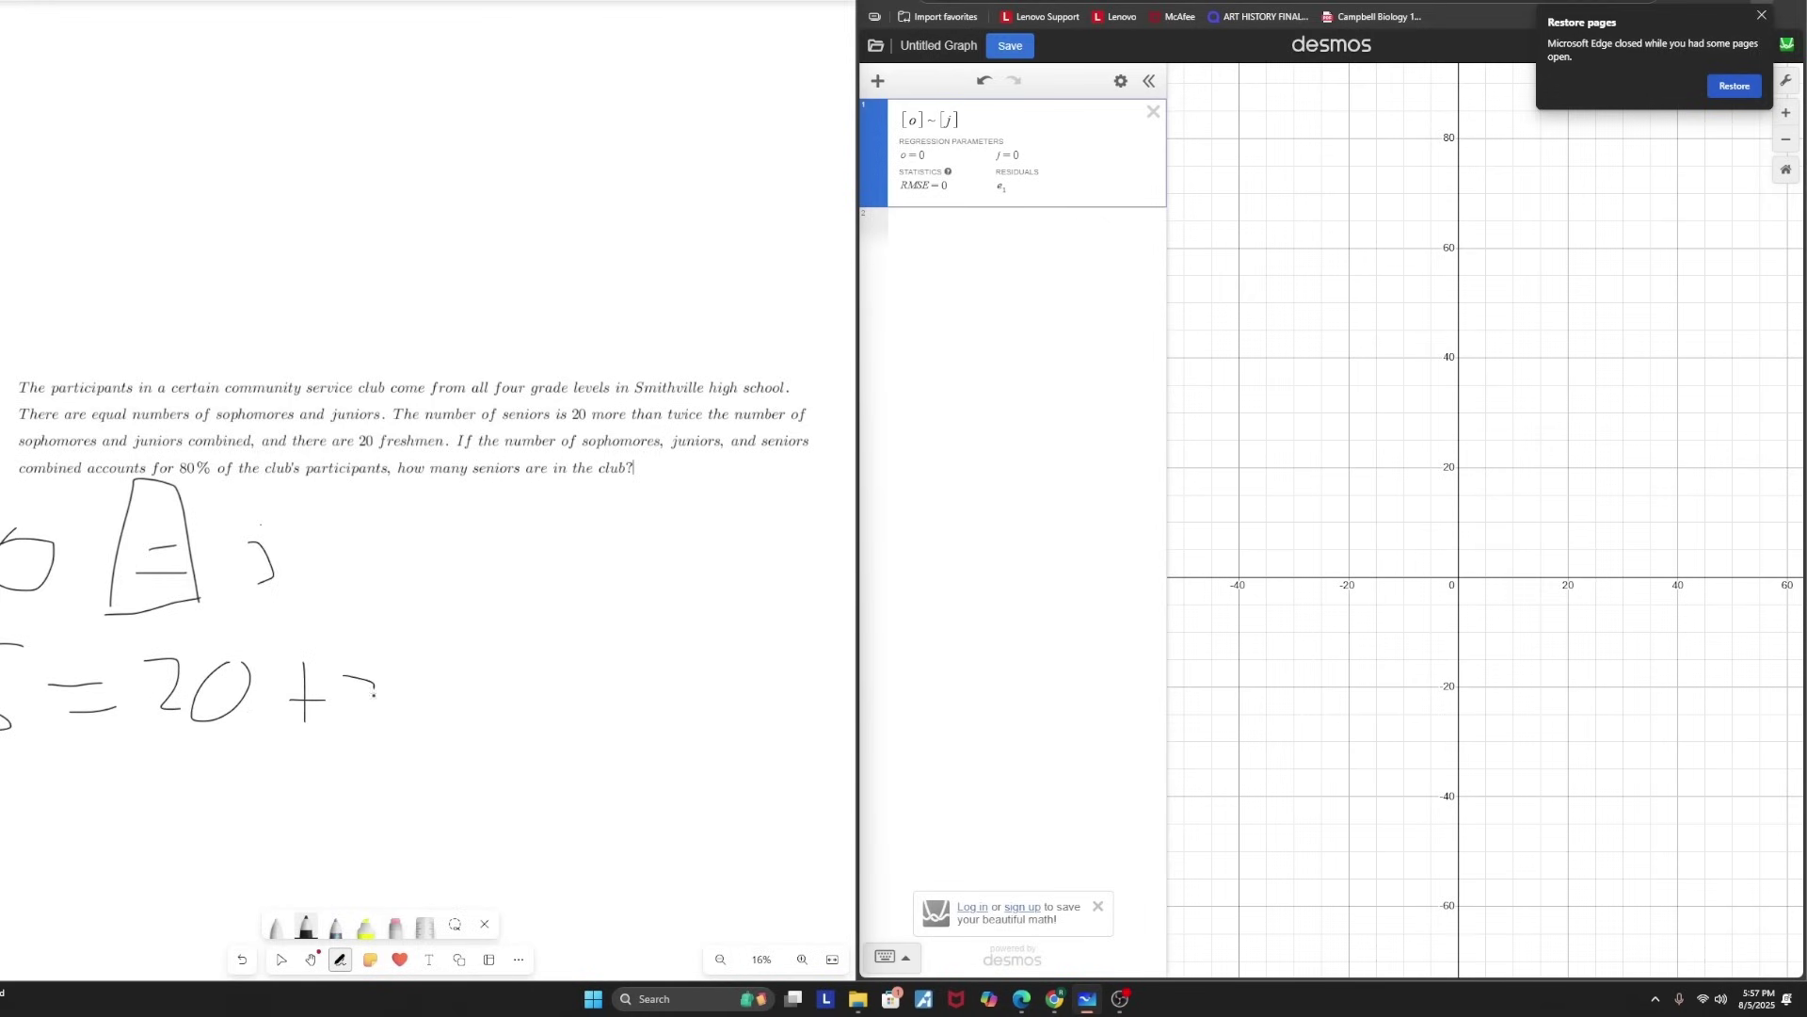
pyautogui.moveTo(373, 696); pyautogui.dragTo(387, 720)
pyautogui.moveTo(486, 643)
pyautogui.mouseDown()
pyautogui.moveTo(430, 685)
pyautogui.moveTo(428, 730)
pyautogui.mouseUp()
pyautogui.moveTo(513, 682)
pyautogui.mouseDown()
pyautogui.moveTo(489, 720)
pyautogui.moveTo(518, 684)
pyautogui.moveTo(602, 718)
pyautogui.mouseUp()
pyautogui.click(608, 688)
pyautogui.moveTo(623, 640)
pyautogui.mouseDown()
pyautogui.moveTo(645, 689)
pyautogui.moveTo(635, 722)
pyautogui.mouseUp()
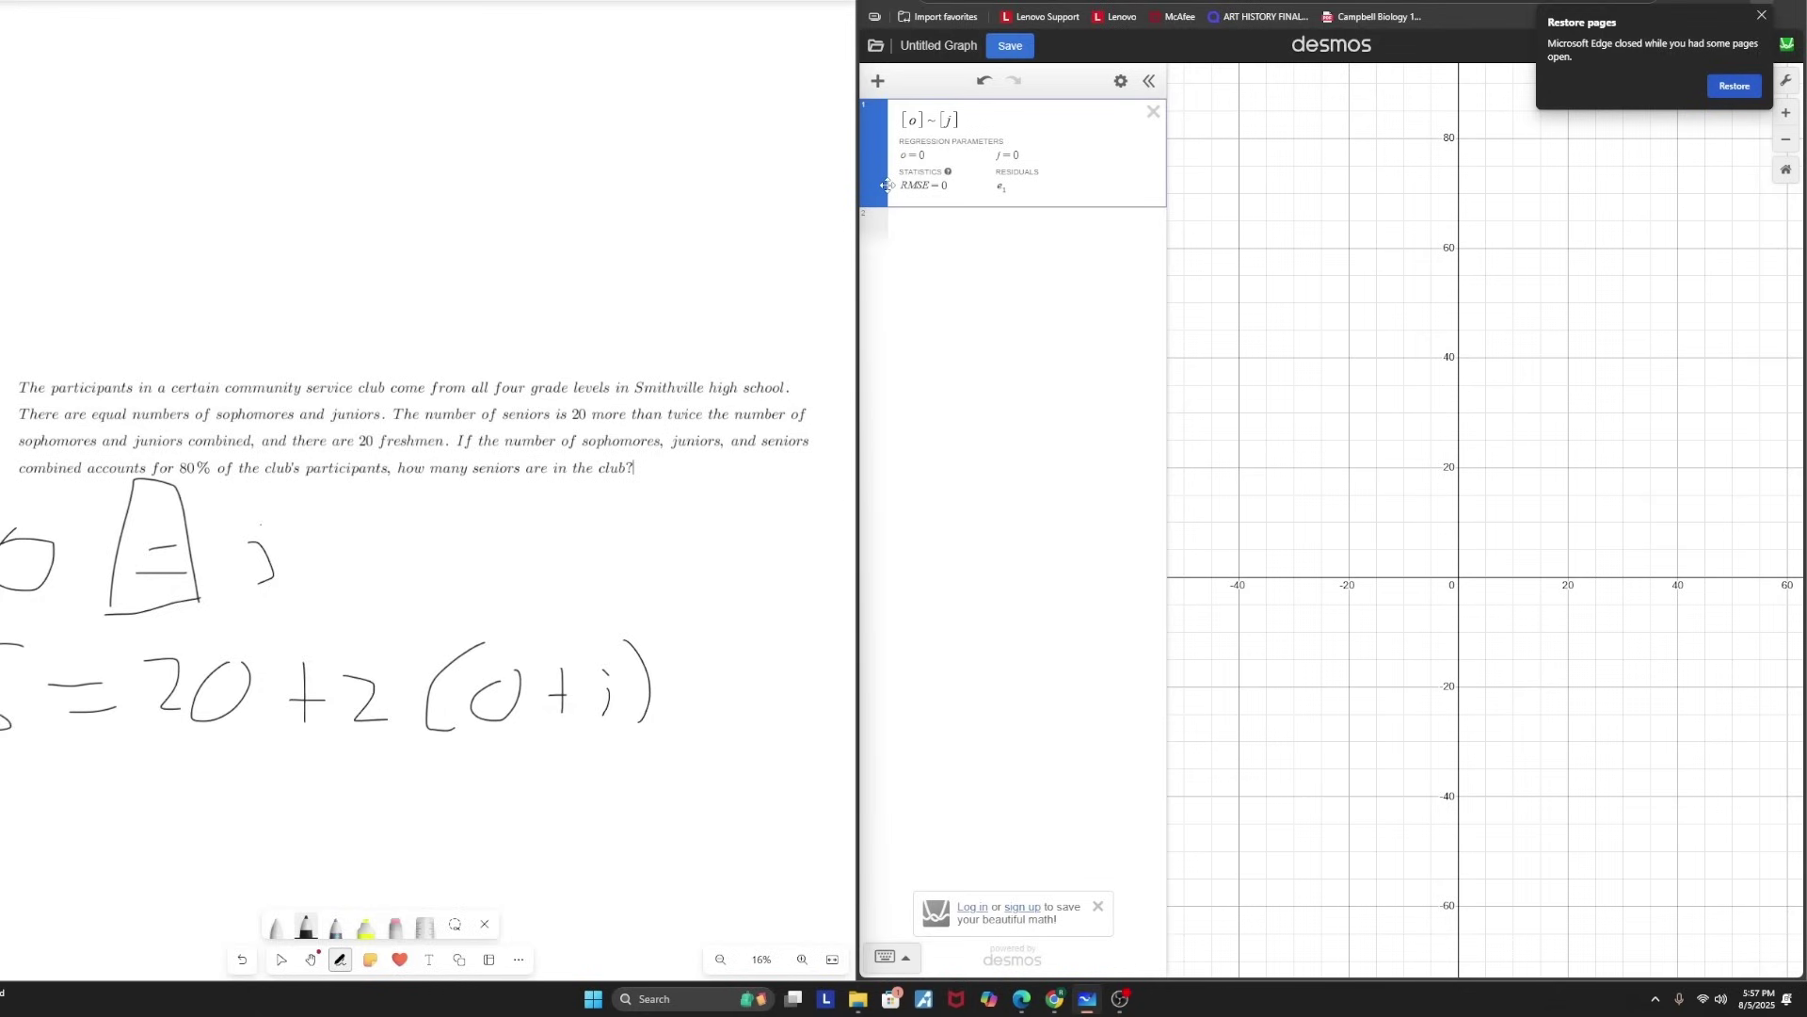
# - Extend the regression lists to [o, s, i] ~ [j, 20 + 2(o + j)]
pyautogui.click(918, 123)
pyautogui.write(',')
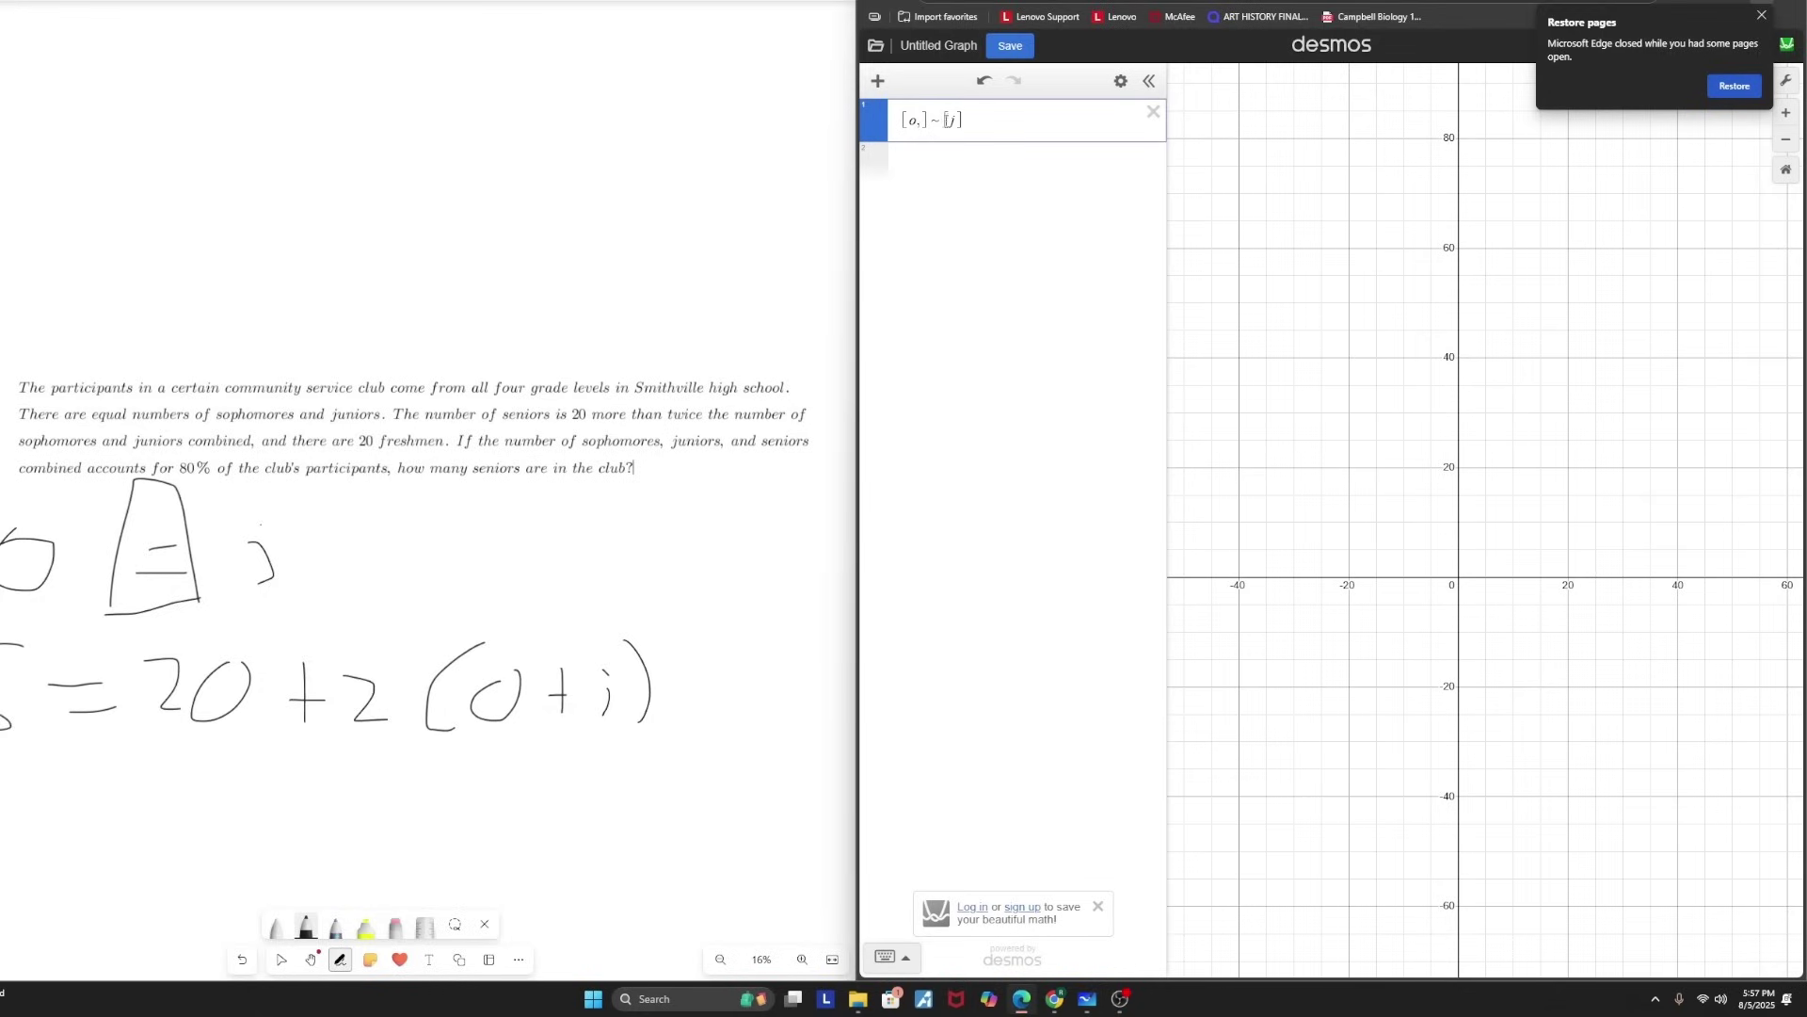
pyautogui.write(',')
pyautogui.click(110, 688)
pyautogui.moveTo(2, 779)
pyautogui.mouseDown()
pyautogui.moveTo(44, 610)
pyautogui.moveTo(0, 612)
pyautogui.mouseUp()
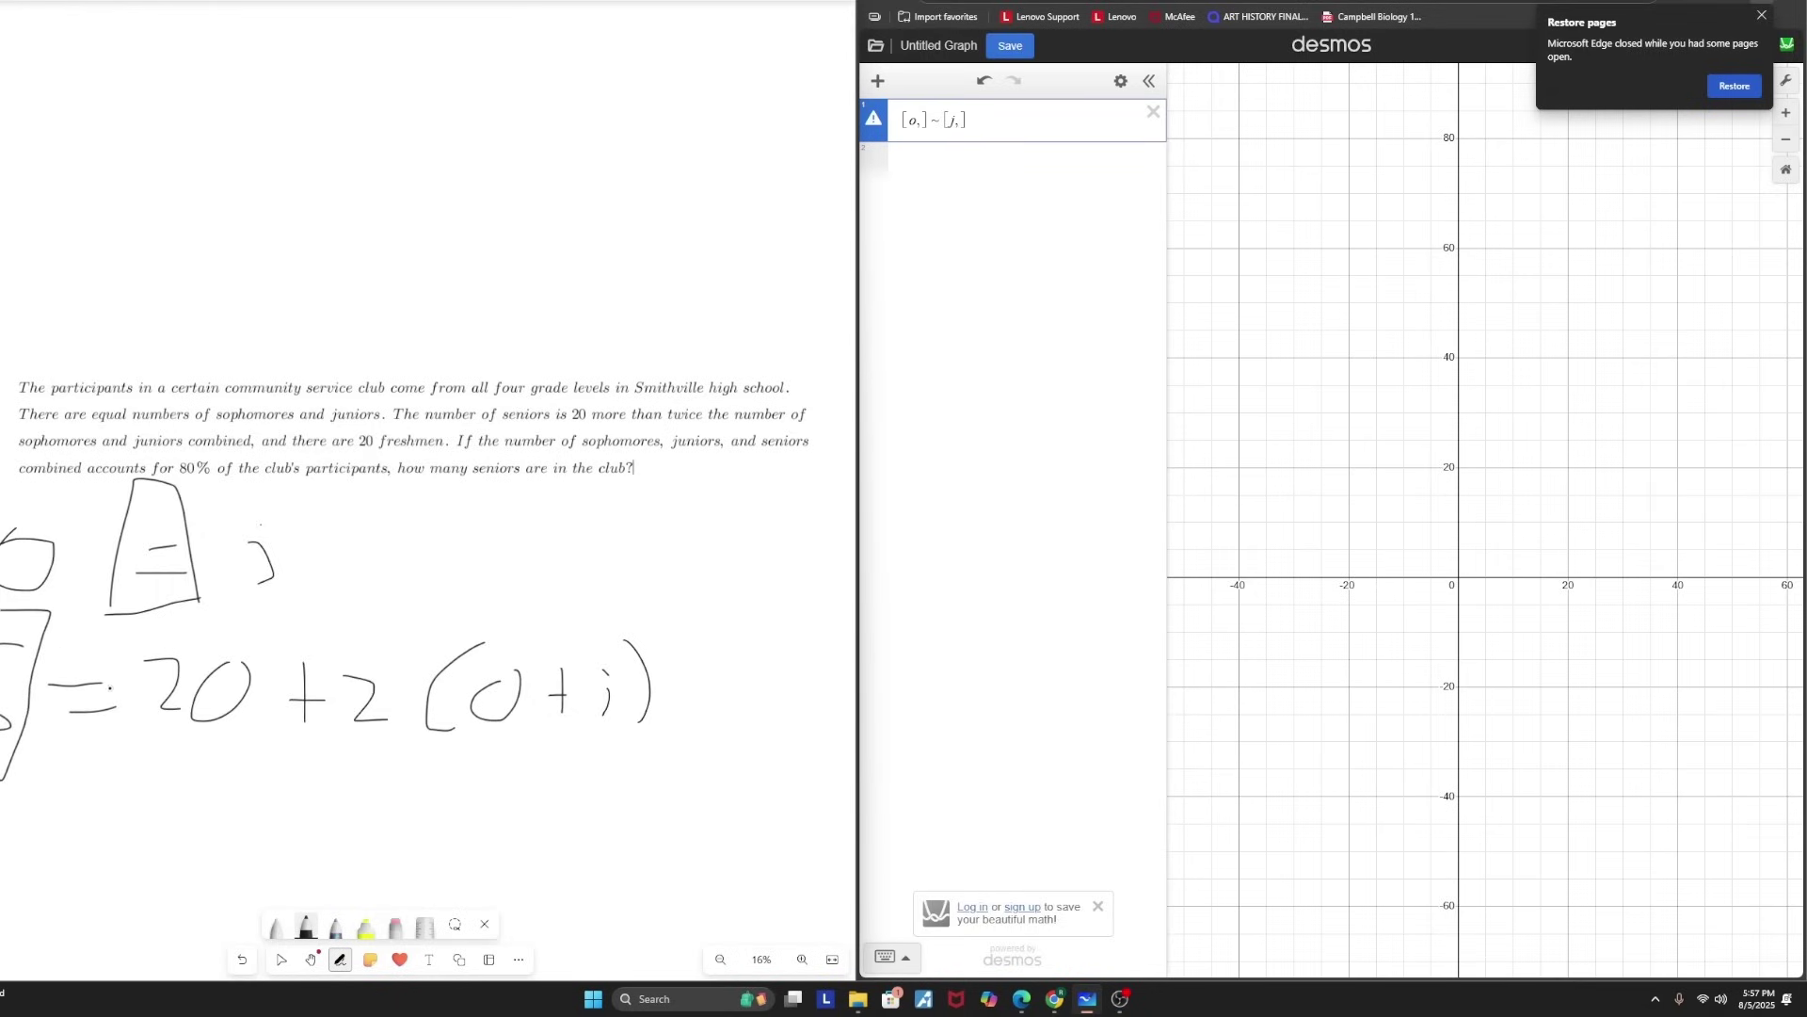
pyautogui.click(927, 121)
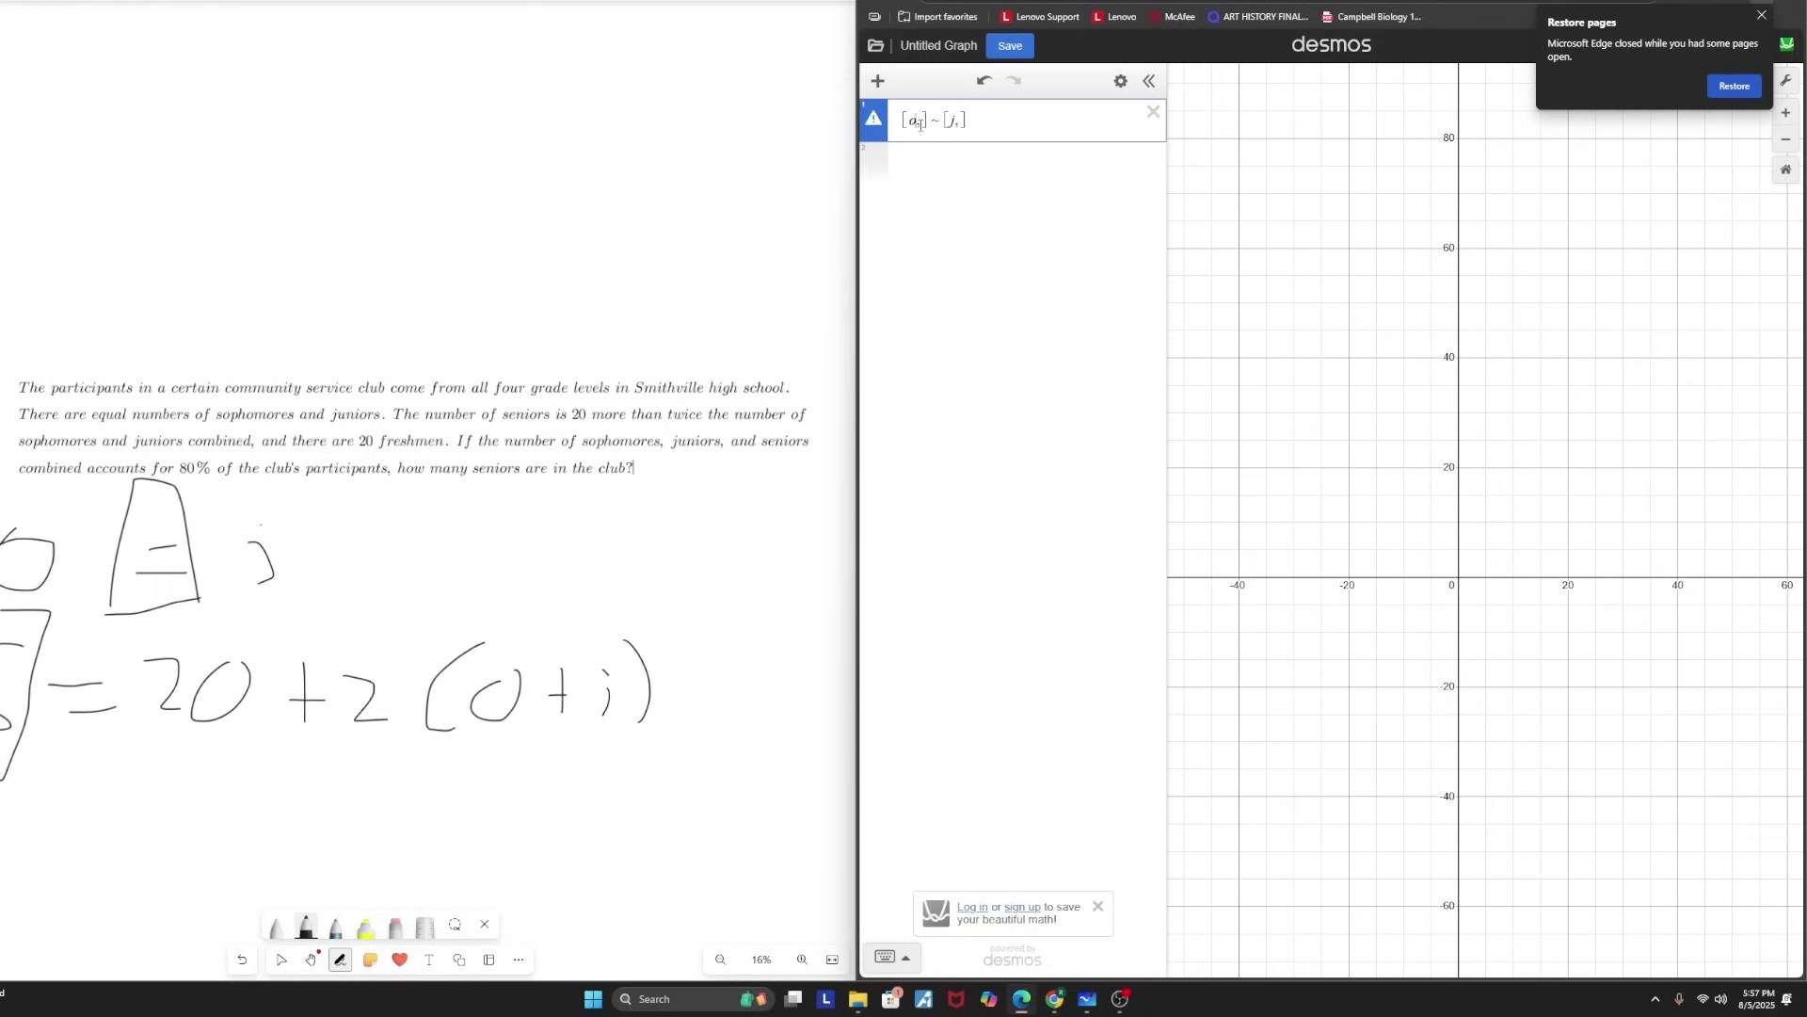
pyautogui.write('s')
pyautogui.click(970, 120)
pyautogui.write('20 + ')
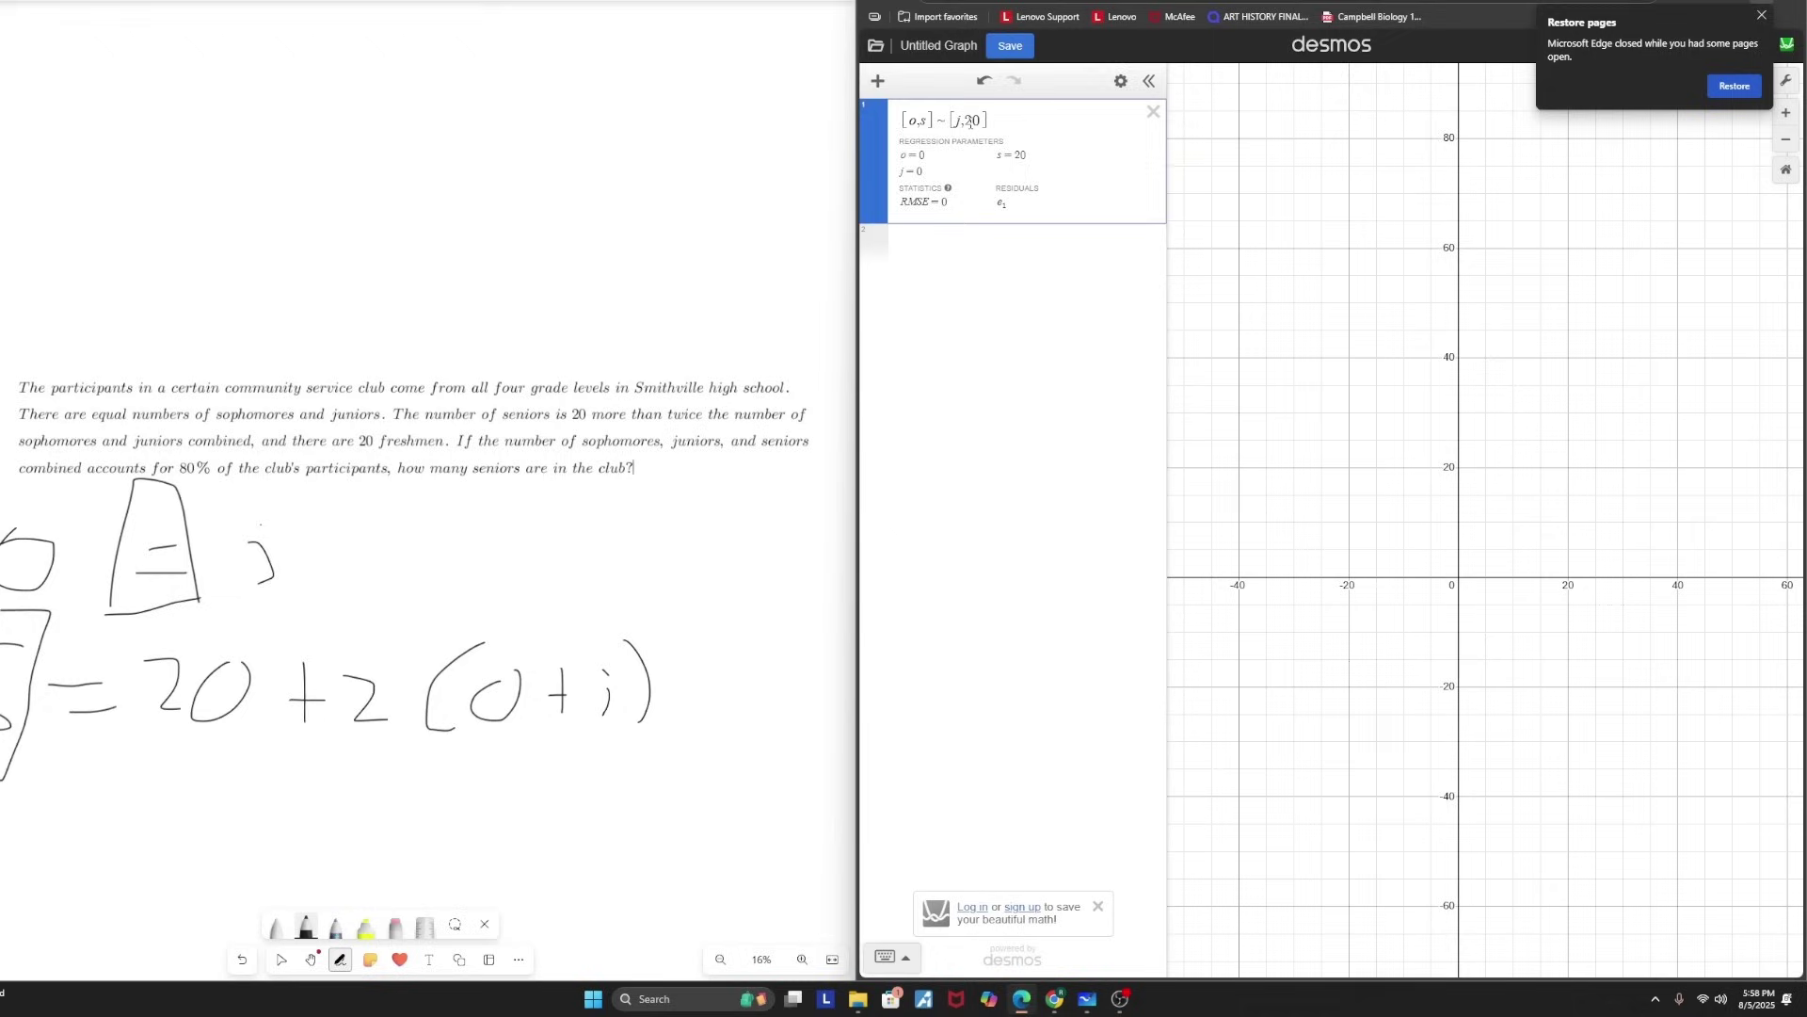
pyautogui.write('2(o + j)')
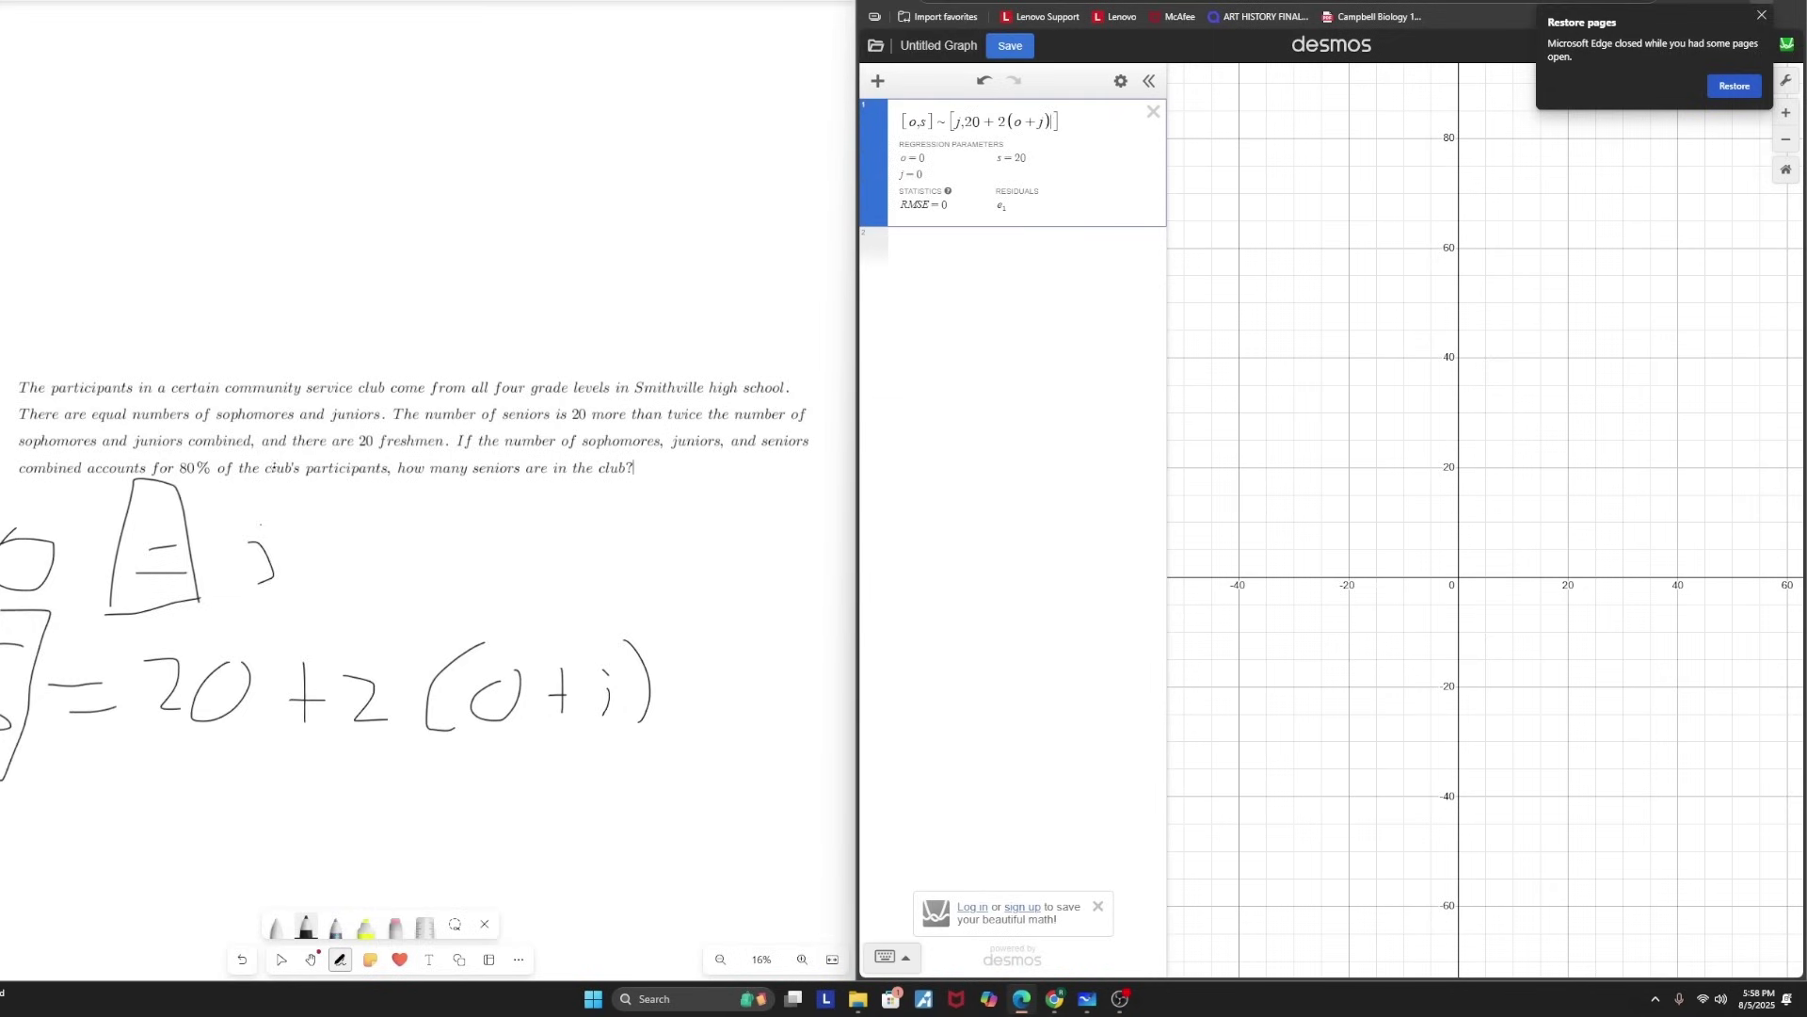
# - Underline '20 freshmen' and add the unknown f to the regression's left list
pyautogui.moveTo(363, 453); pyautogui.dragTo(438, 460)
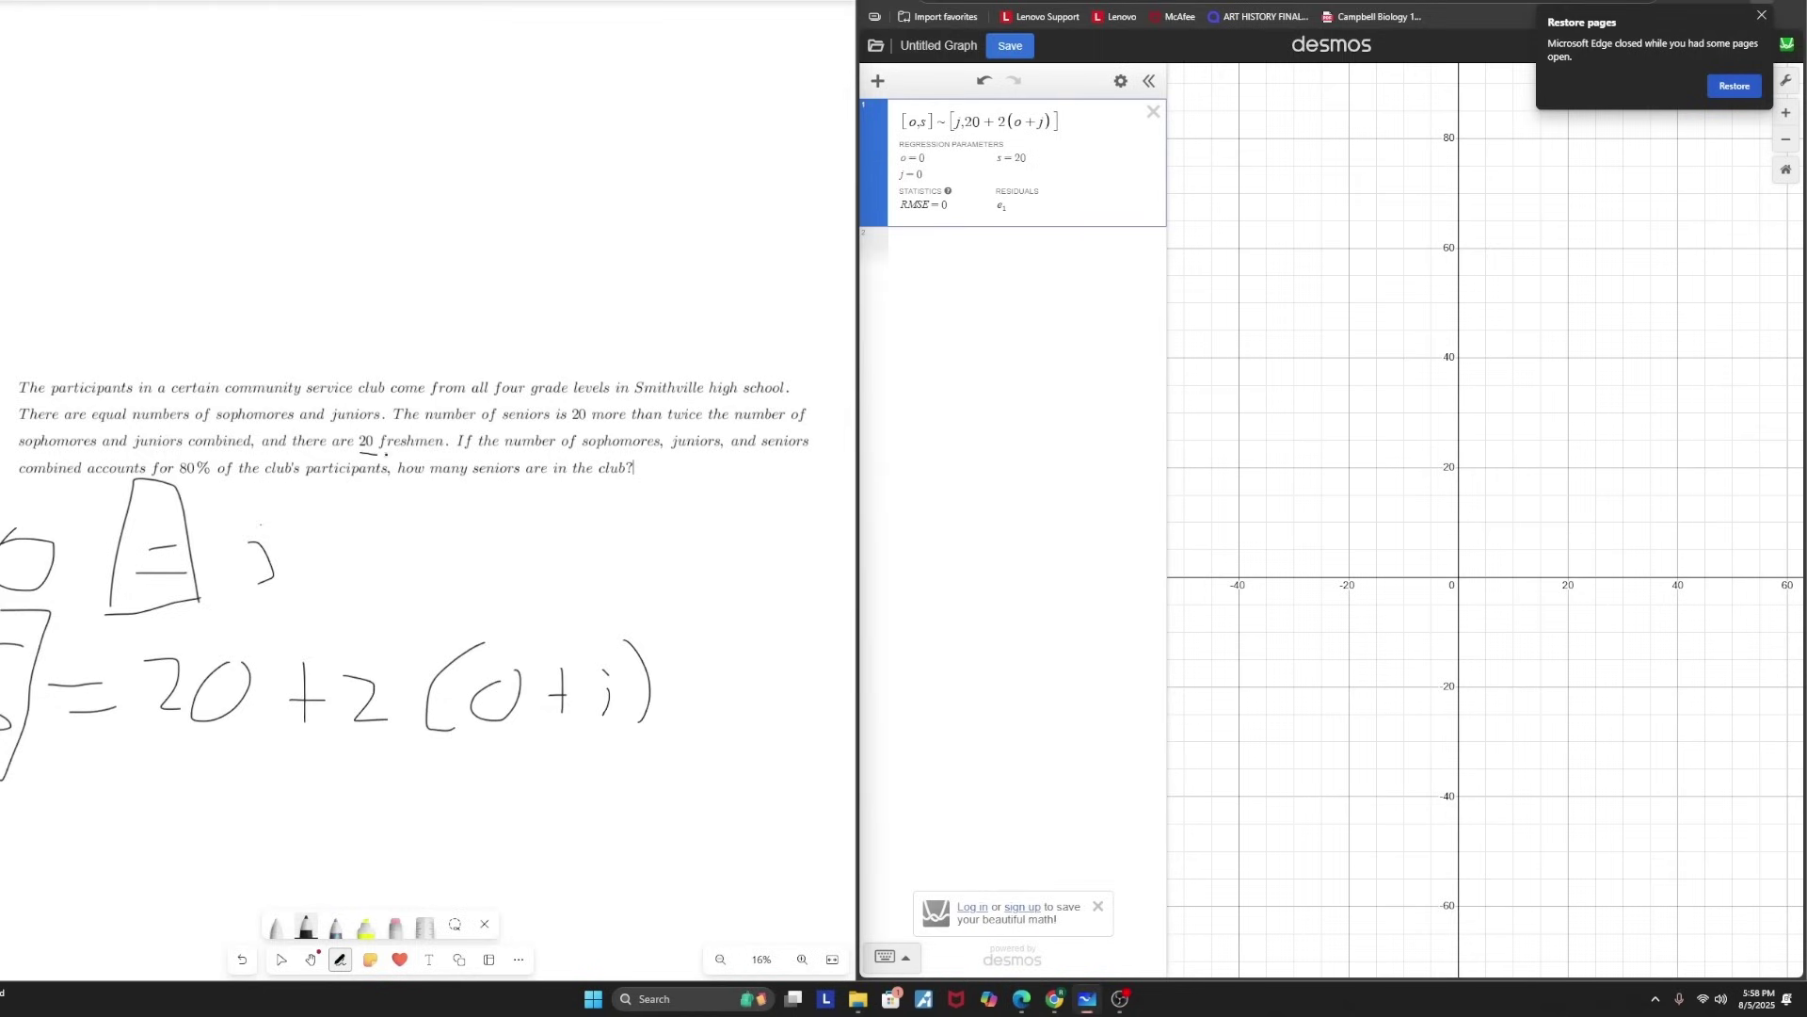
pyautogui.click(930, 133)
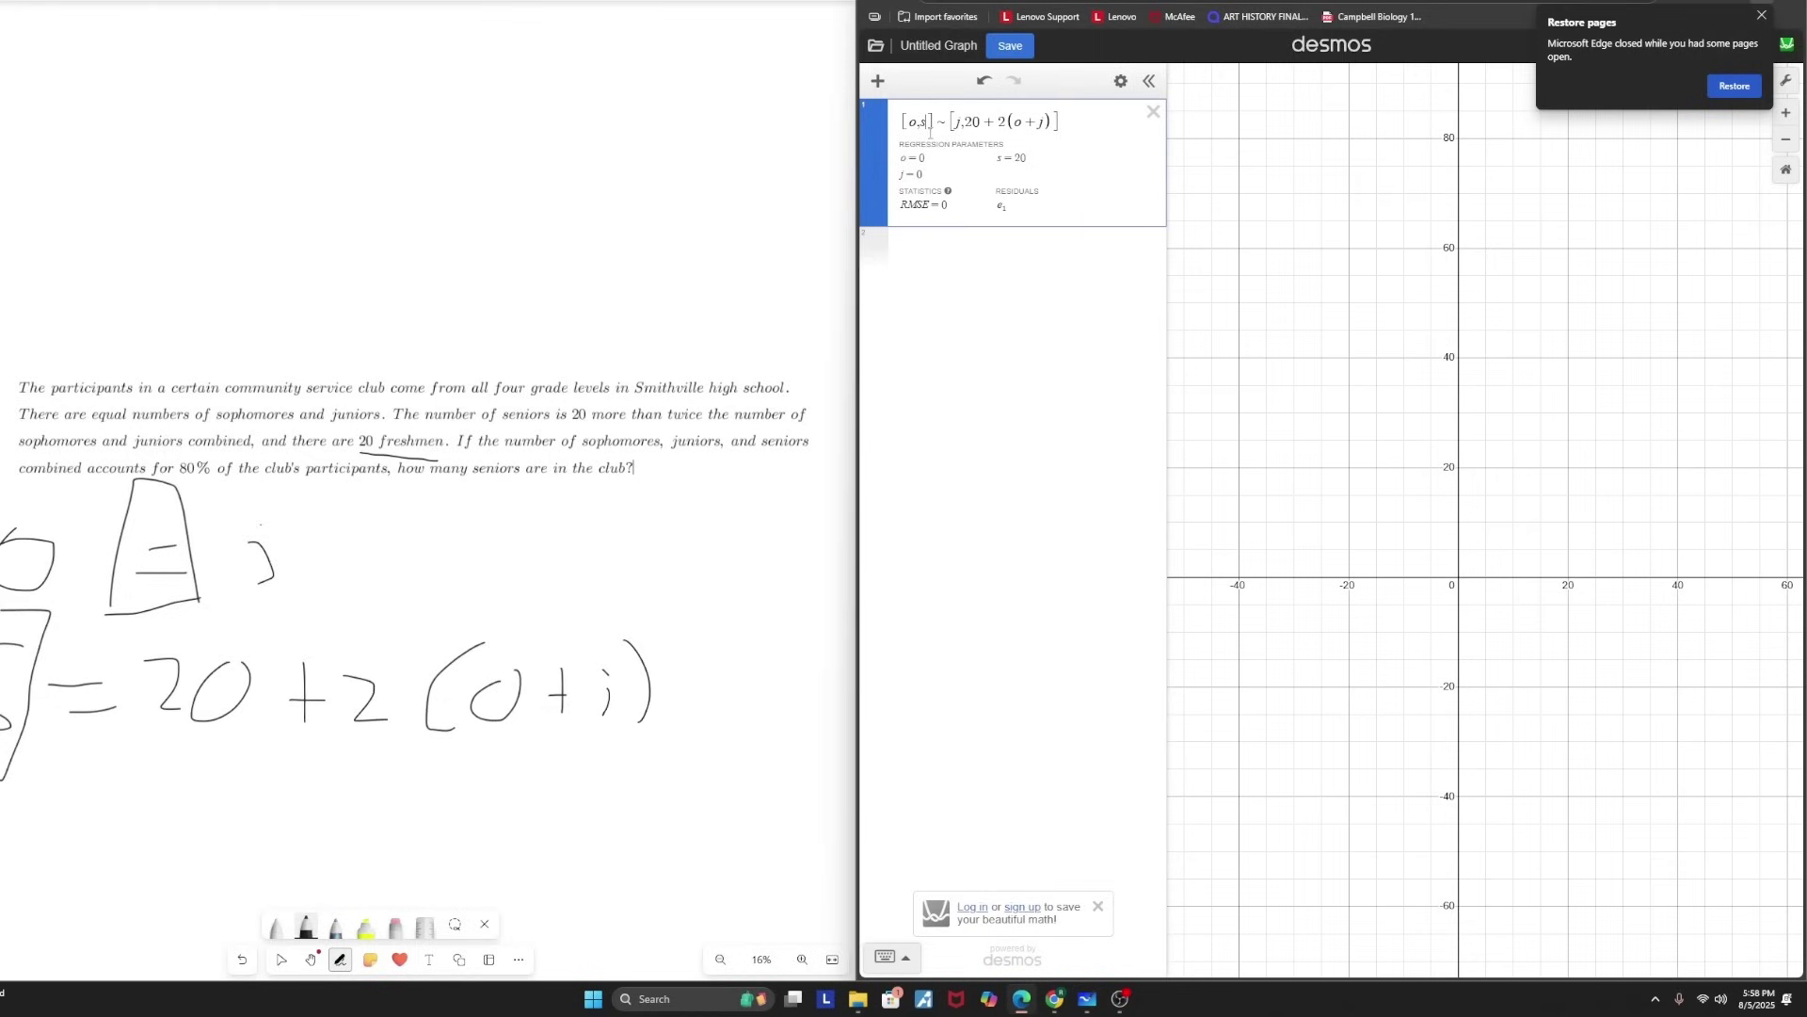
pyautogui.write(',f')
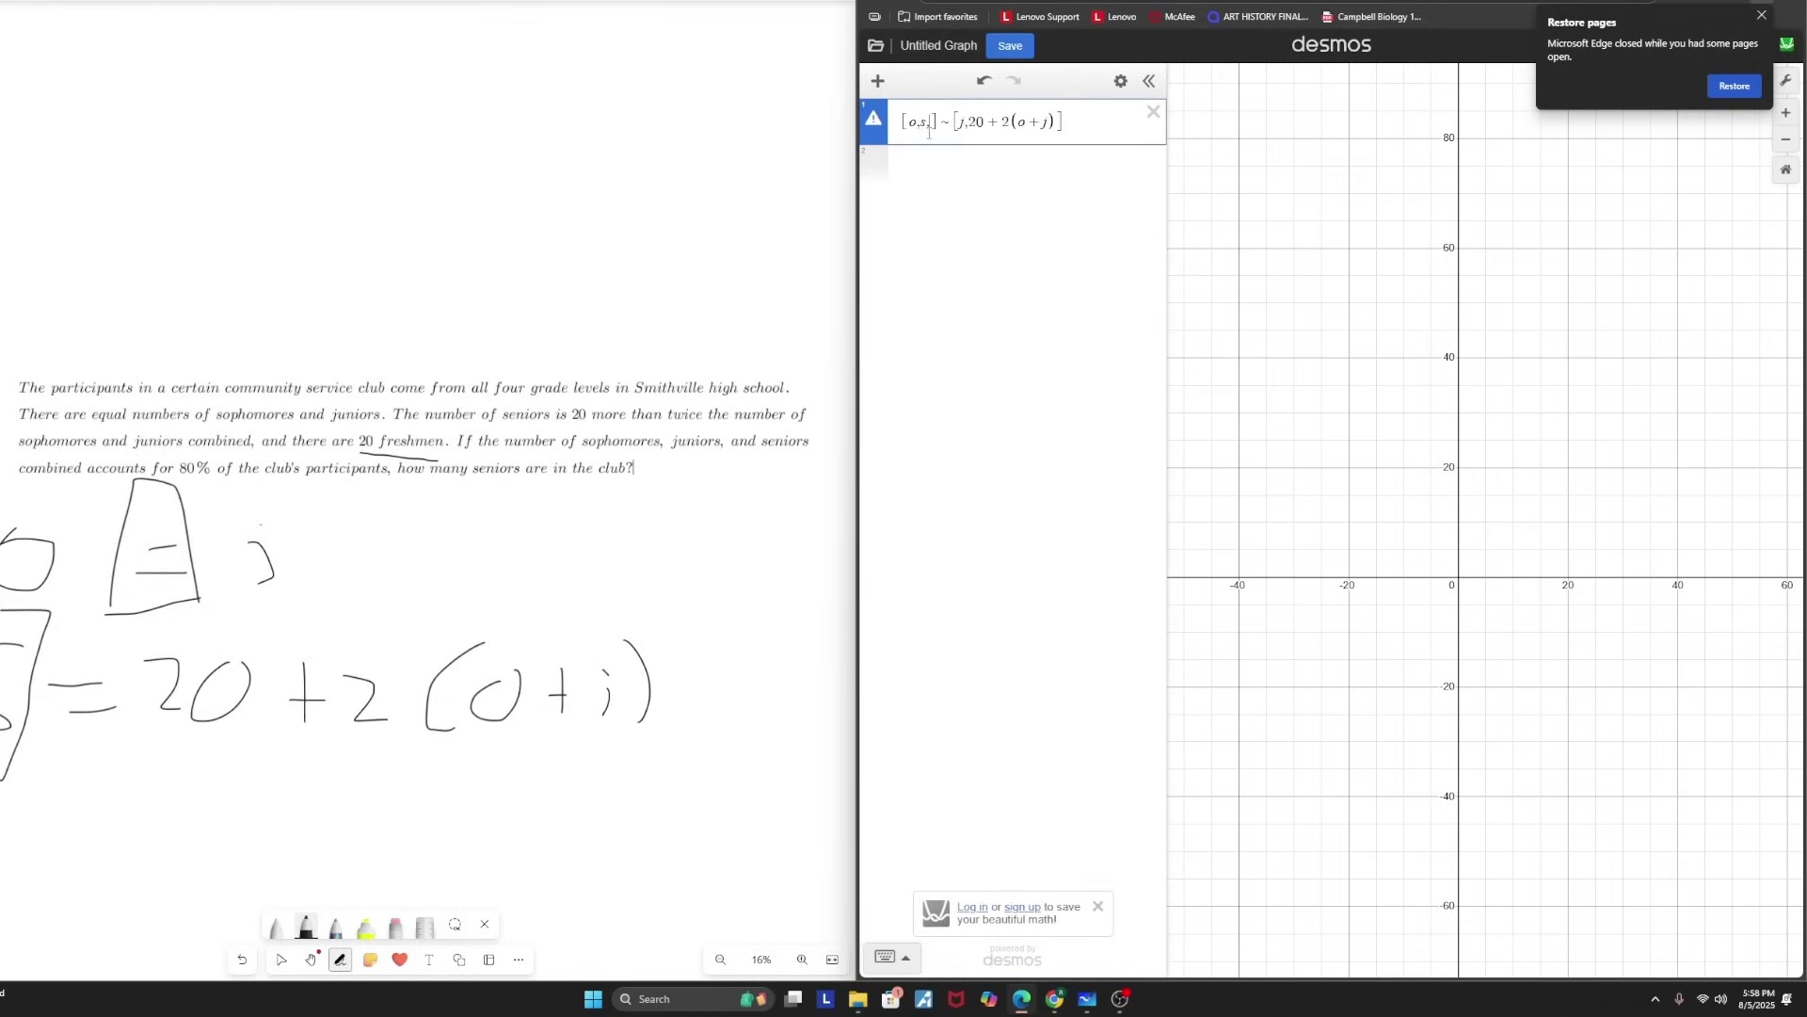
# - Add freshmen = 20 and o+j+s = 80% of (f+o+j+s) to the regression lists
pyautogui.click(1056, 129)
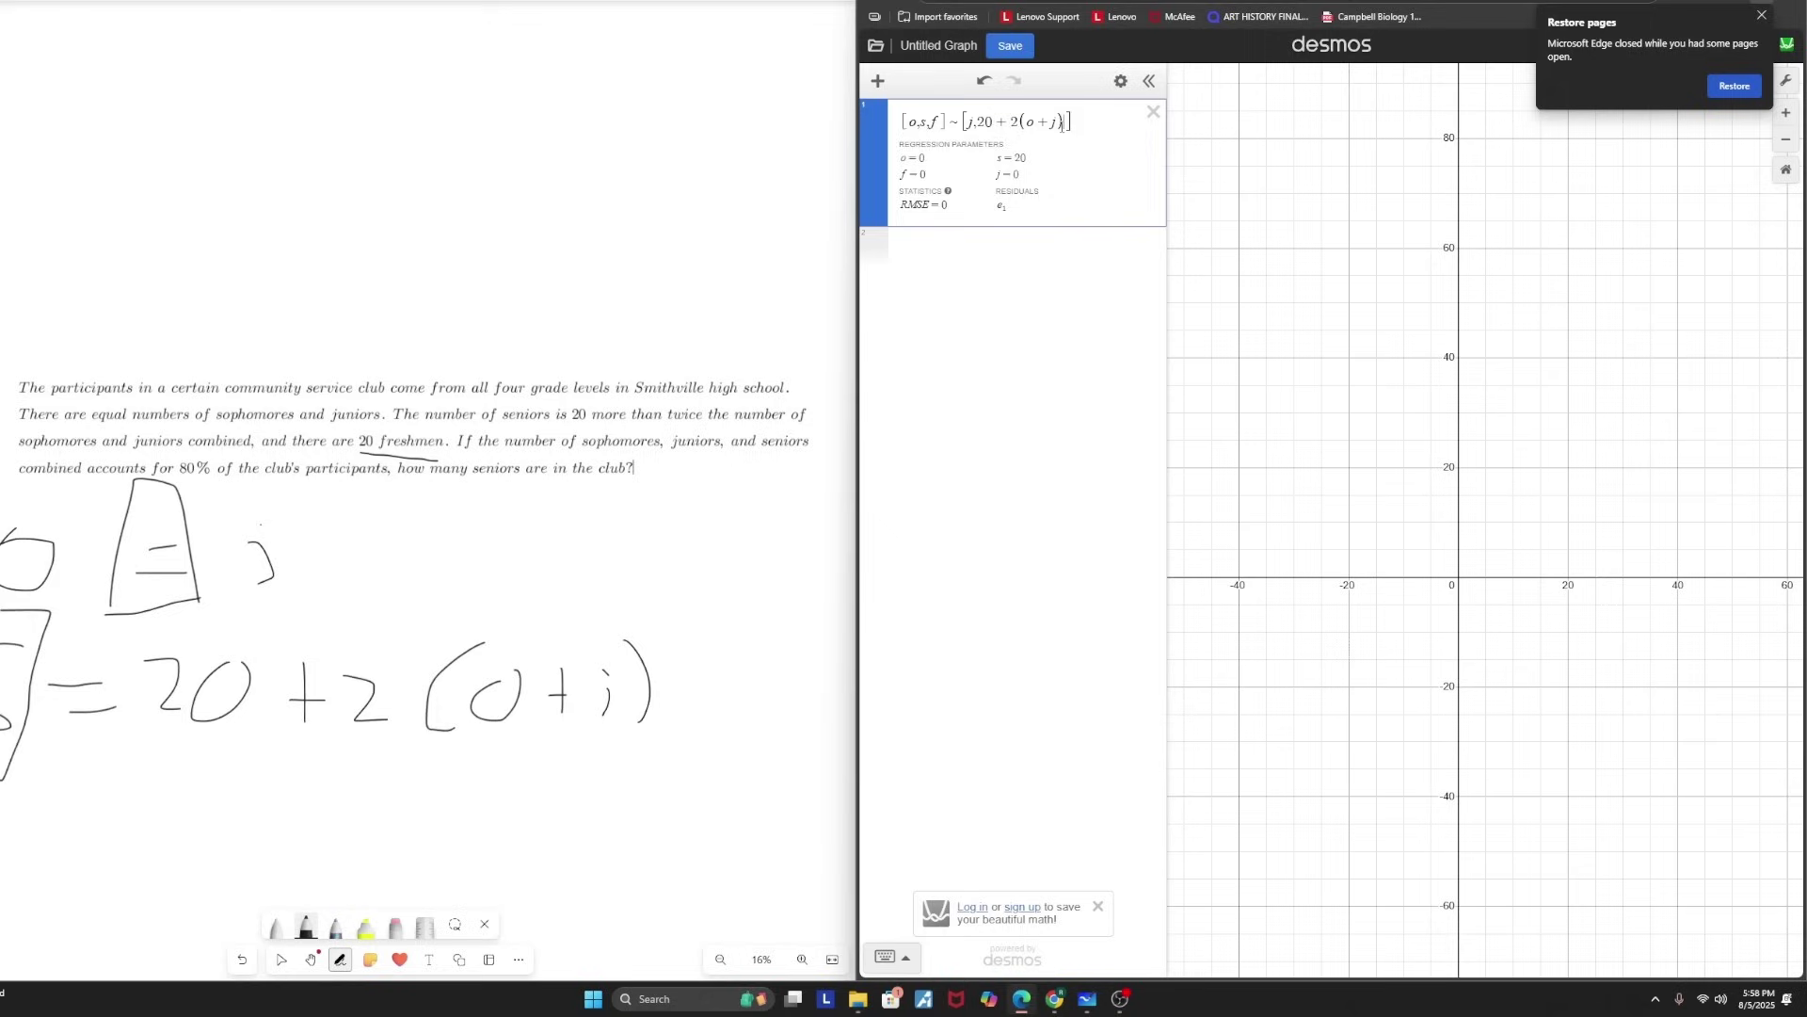
pyautogui.write(',20')
pyautogui.doubleClick(1078, 123)
pyautogui.click(942, 121)
pyautogui.write(',o+j')
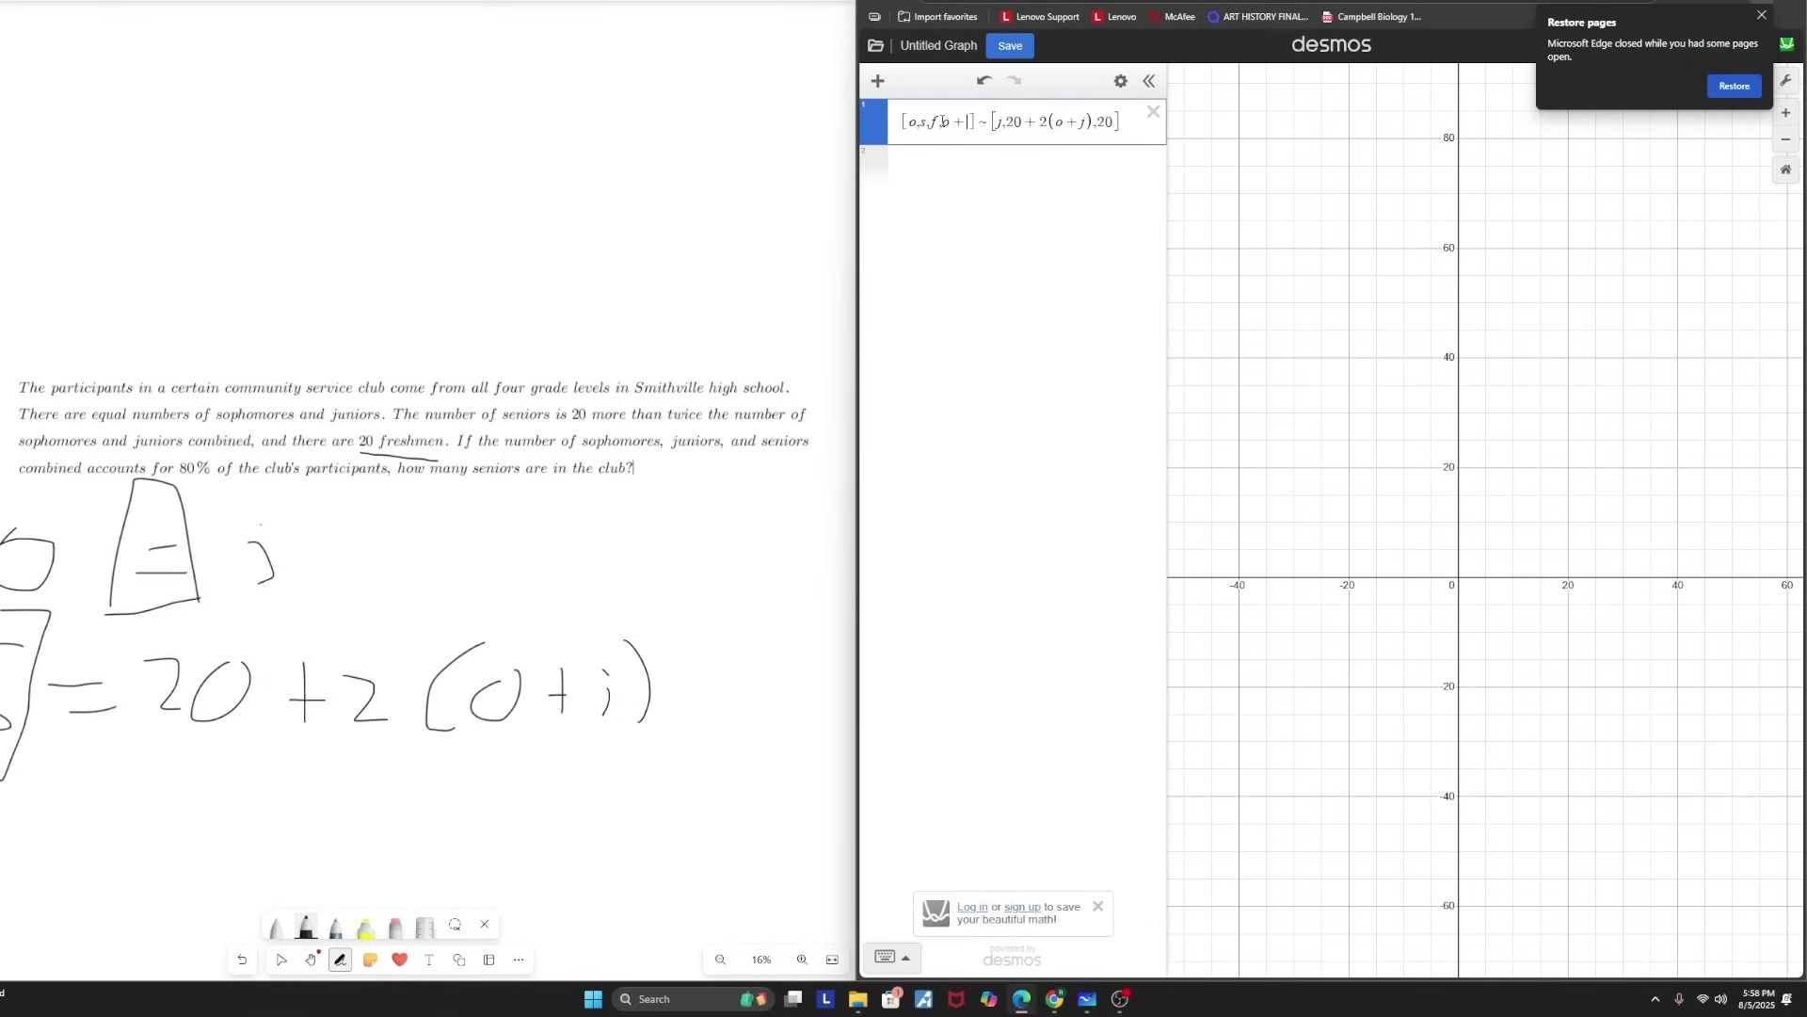
pyautogui.write('+s')
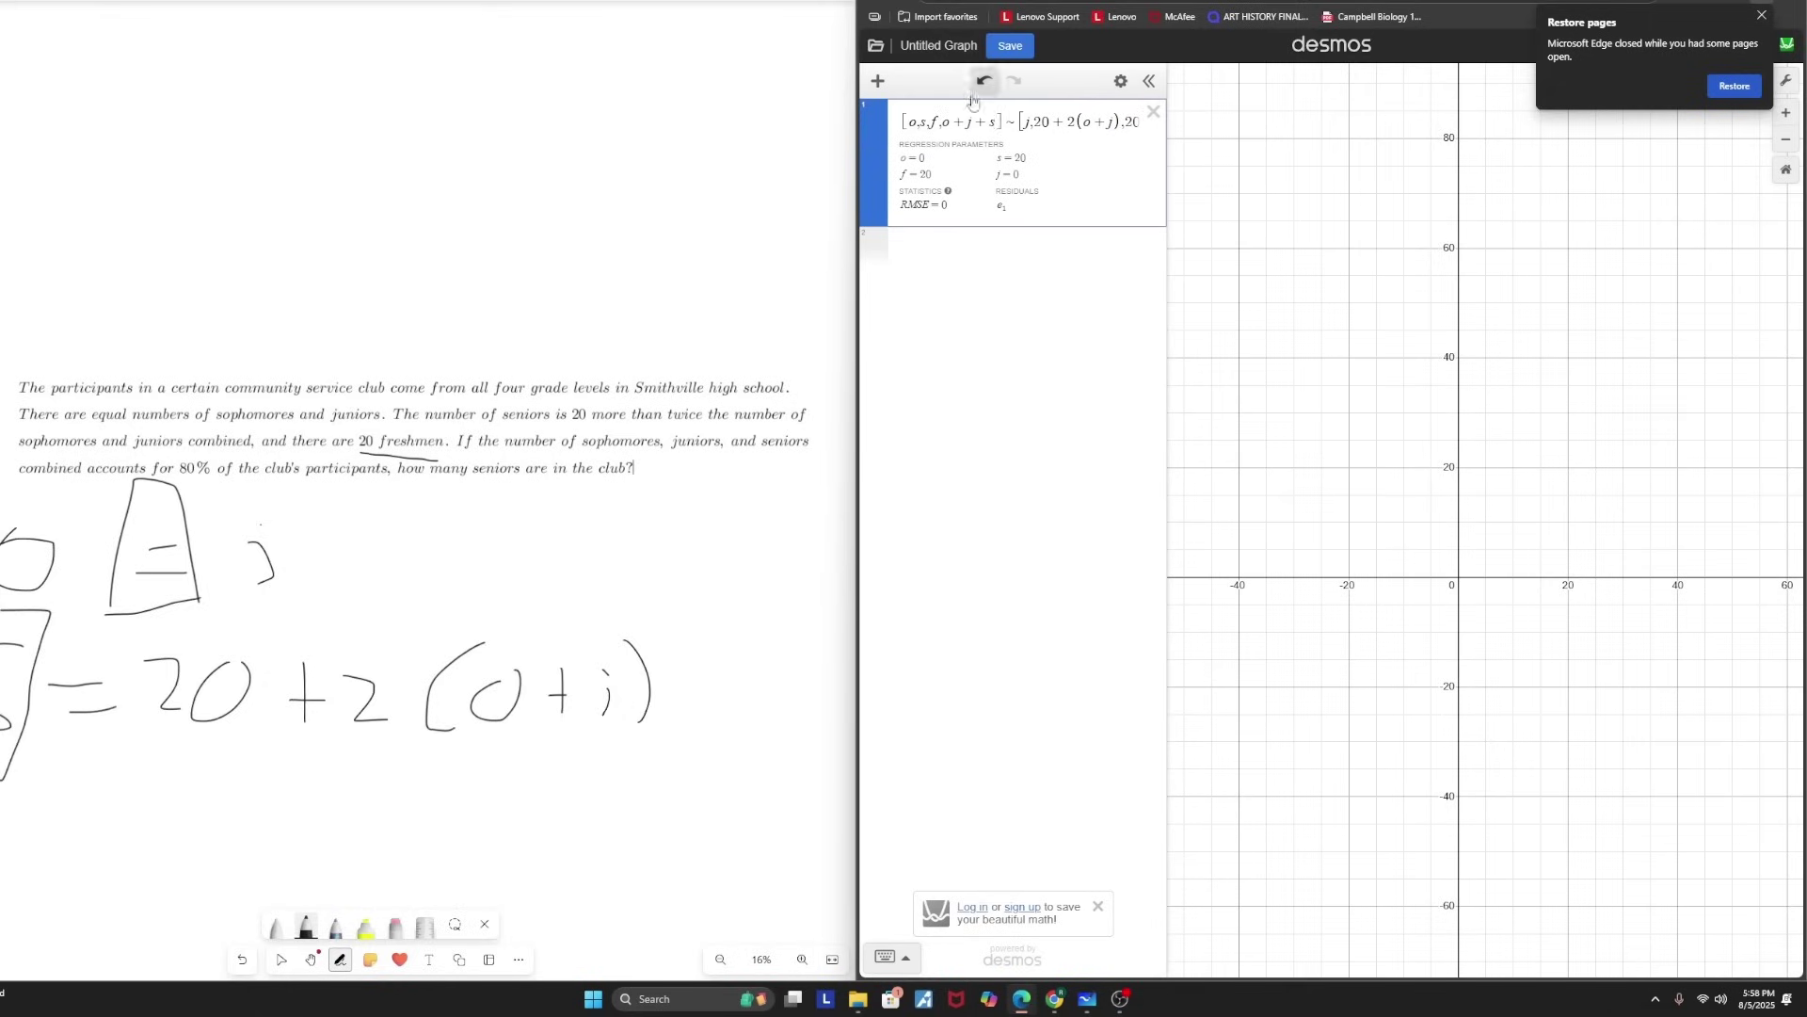
pyautogui.hotkey('ctrl', 'a')
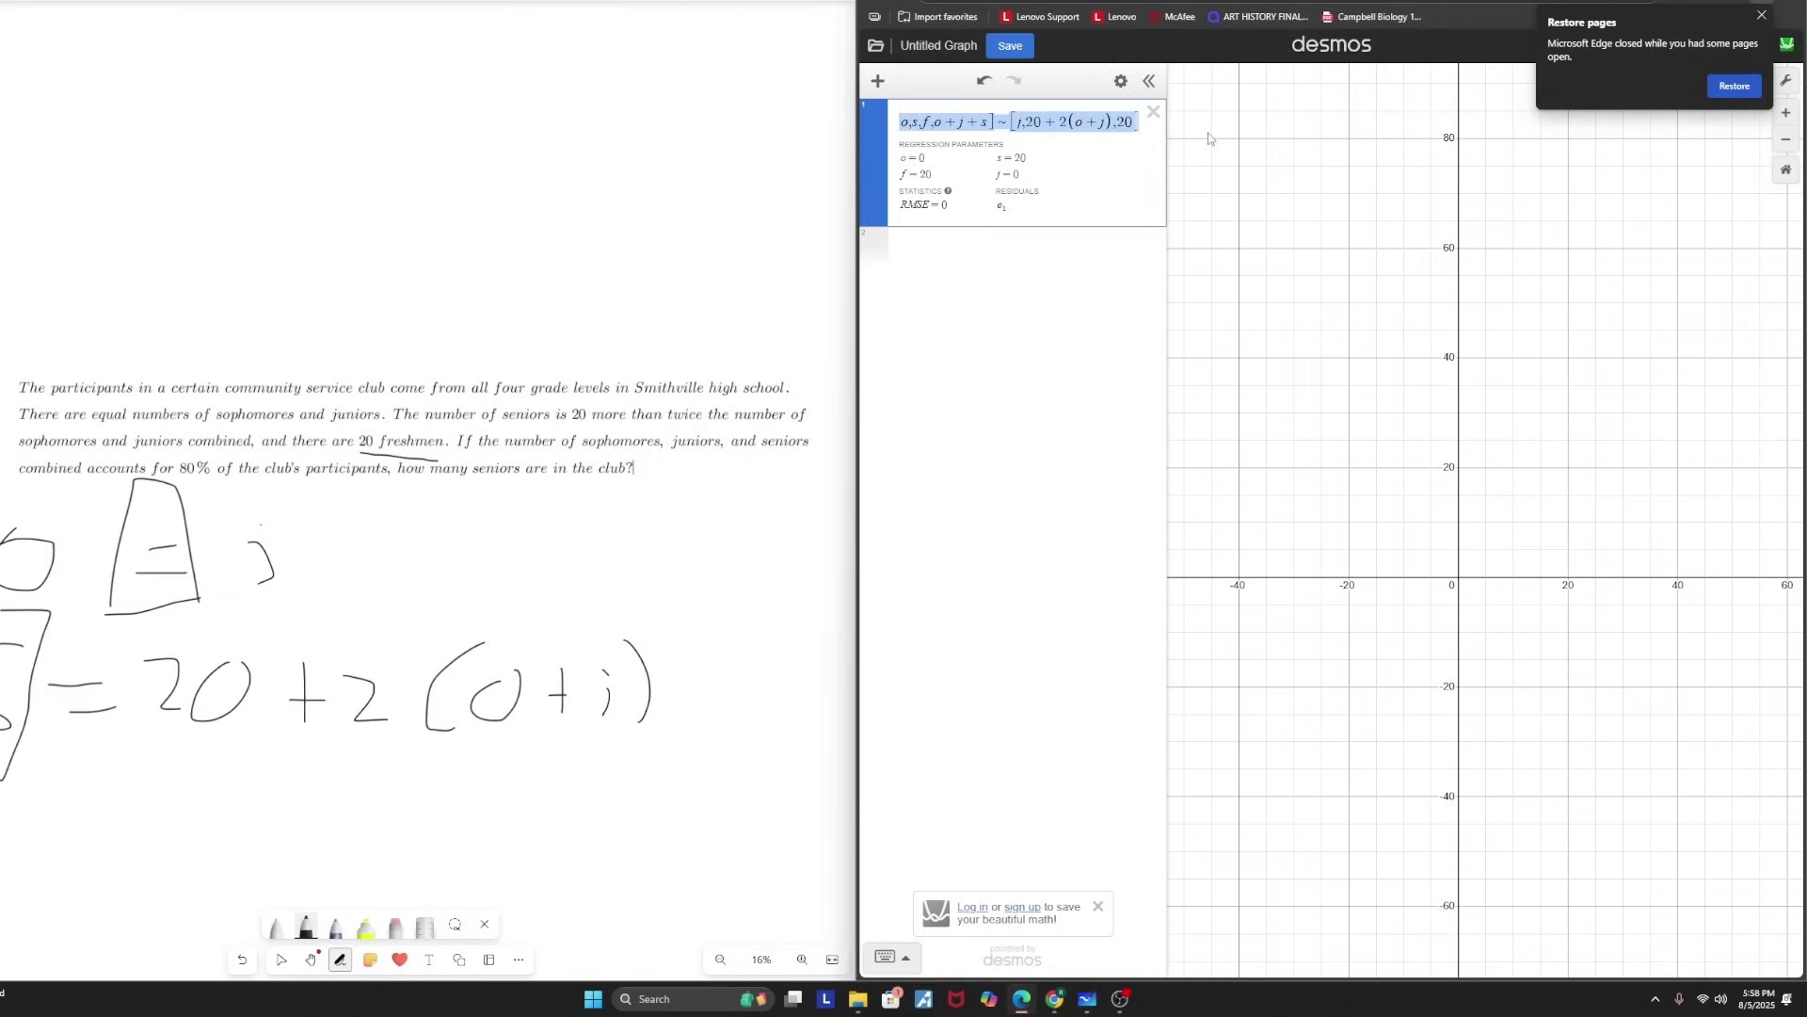
pyautogui.click(1132, 132)
pyautogui.write(',80')
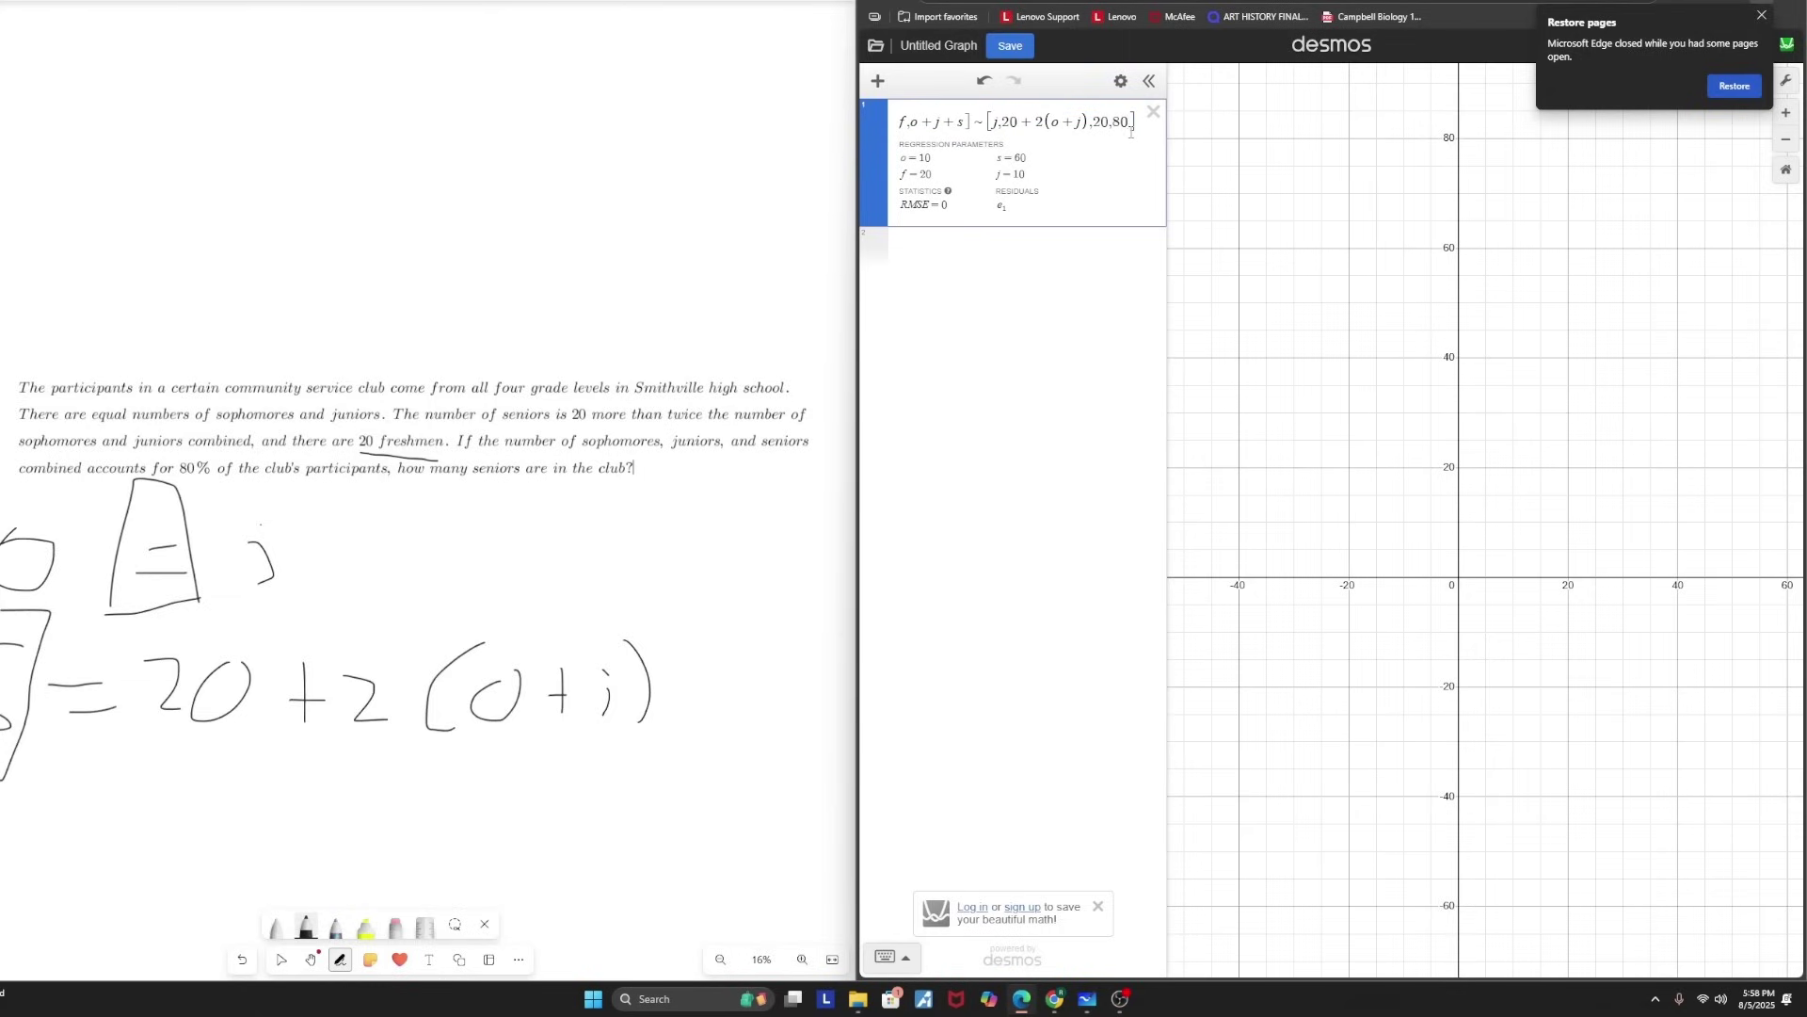
pyautogui.write('% of ')
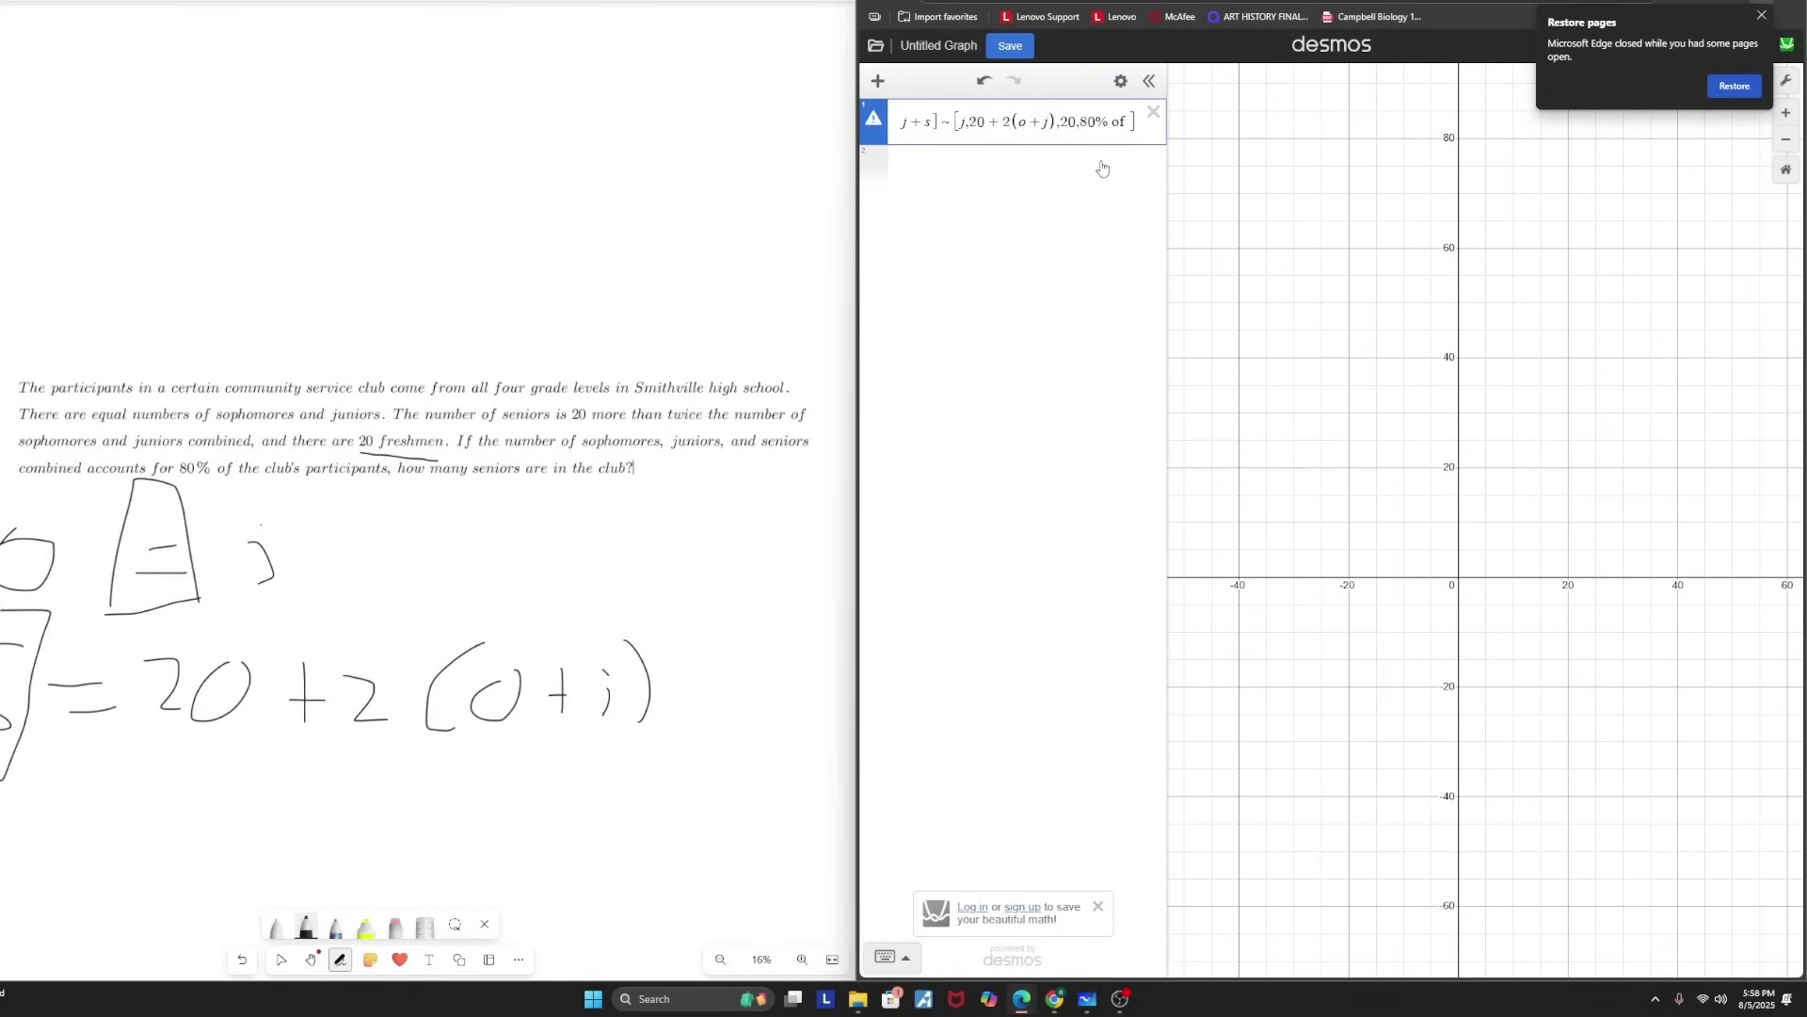
pyautogui.write('(')
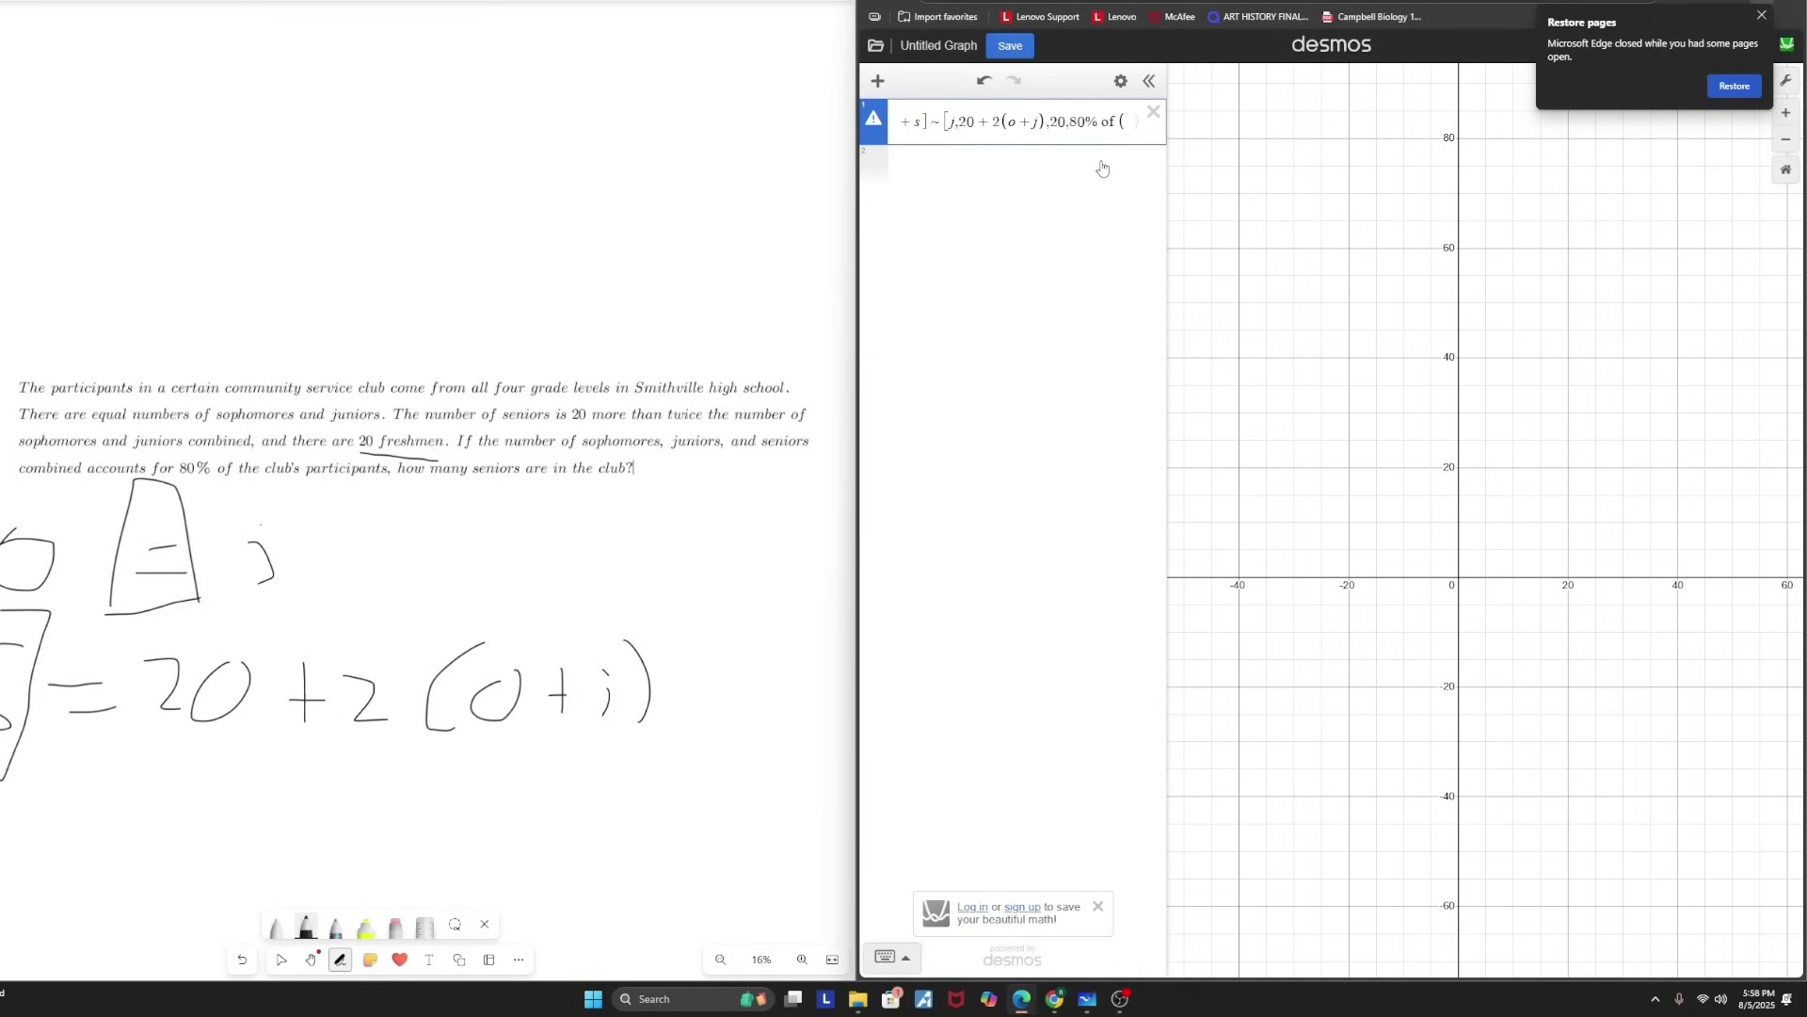
pyautogui.write('f+o+')
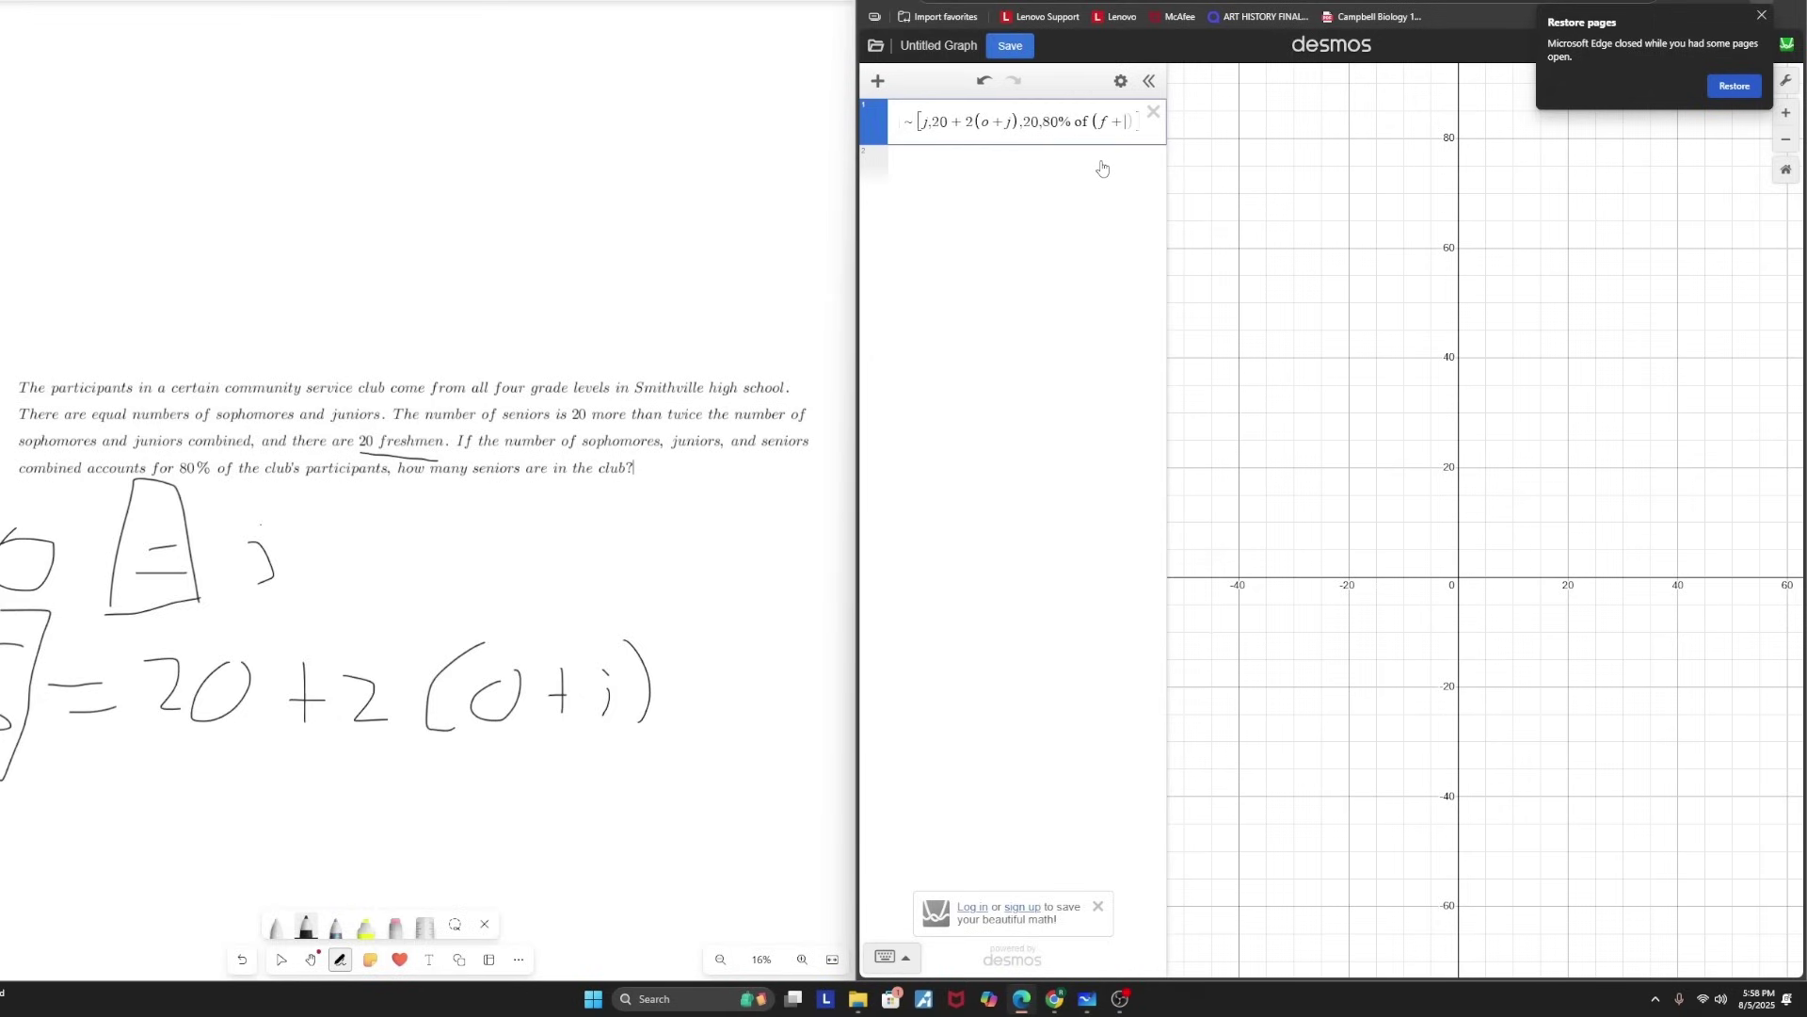
pyautogui.write('j+s')
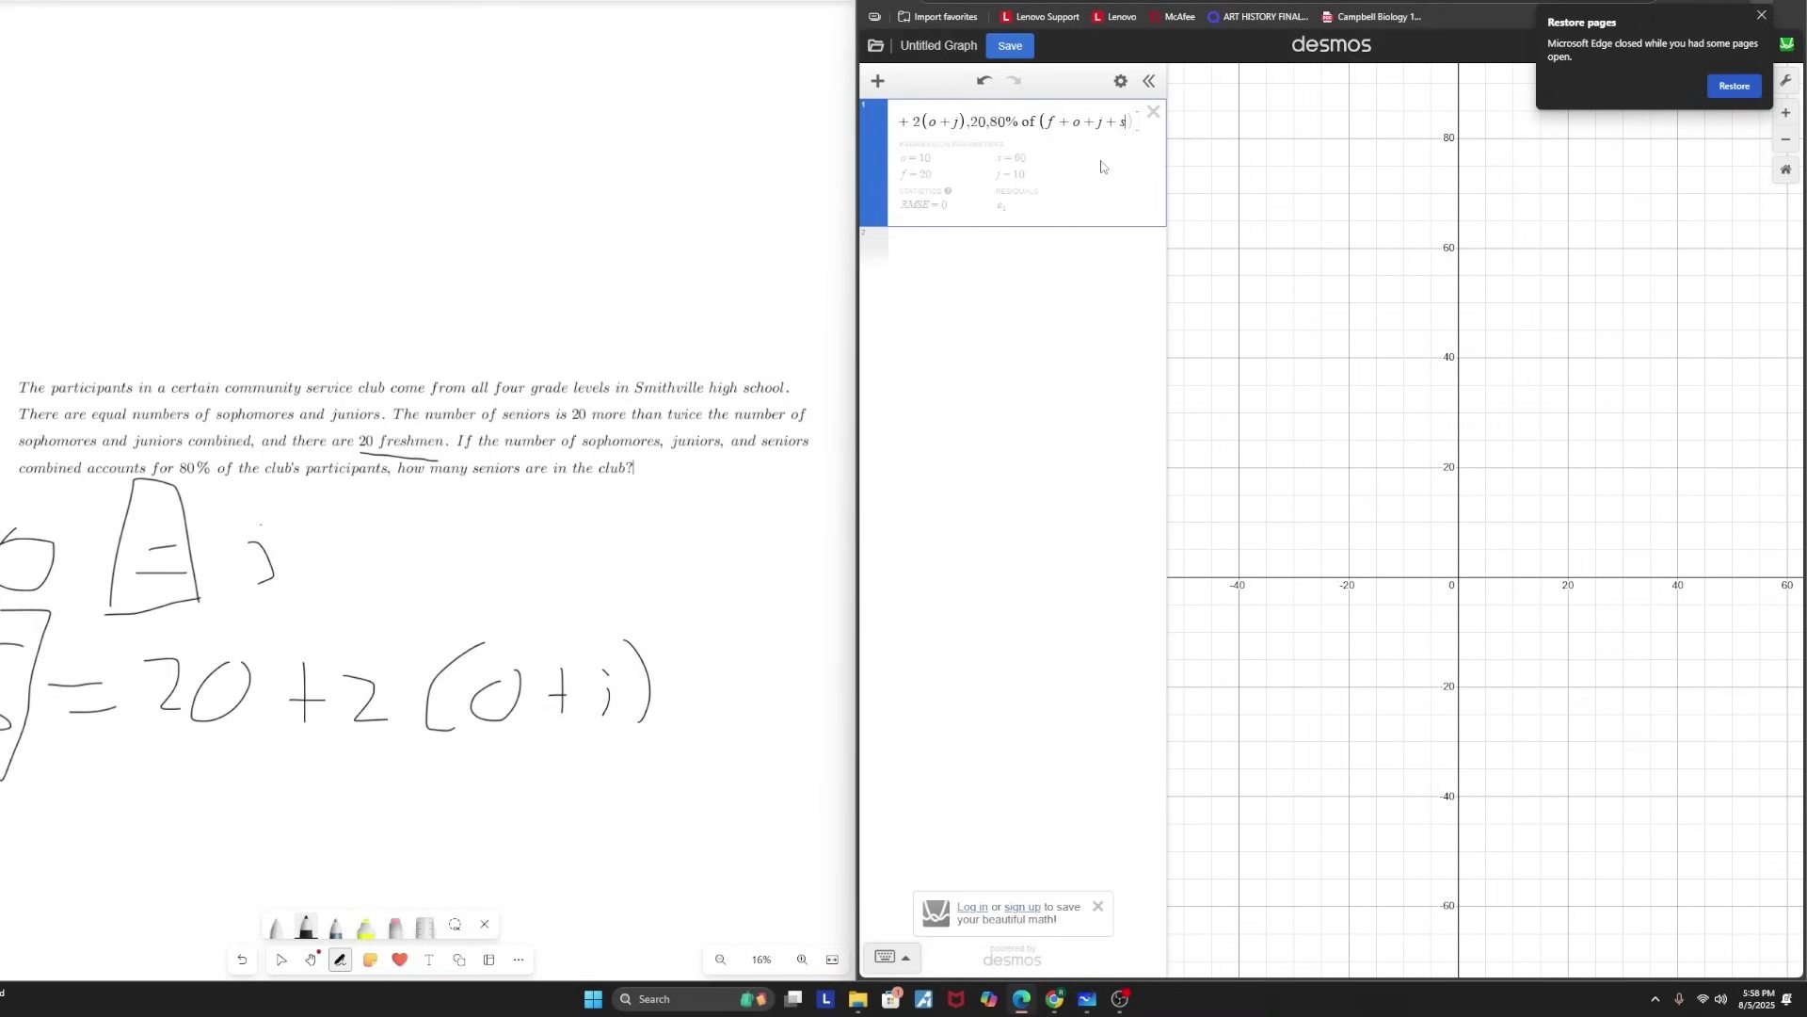
pyautogui.write(')')
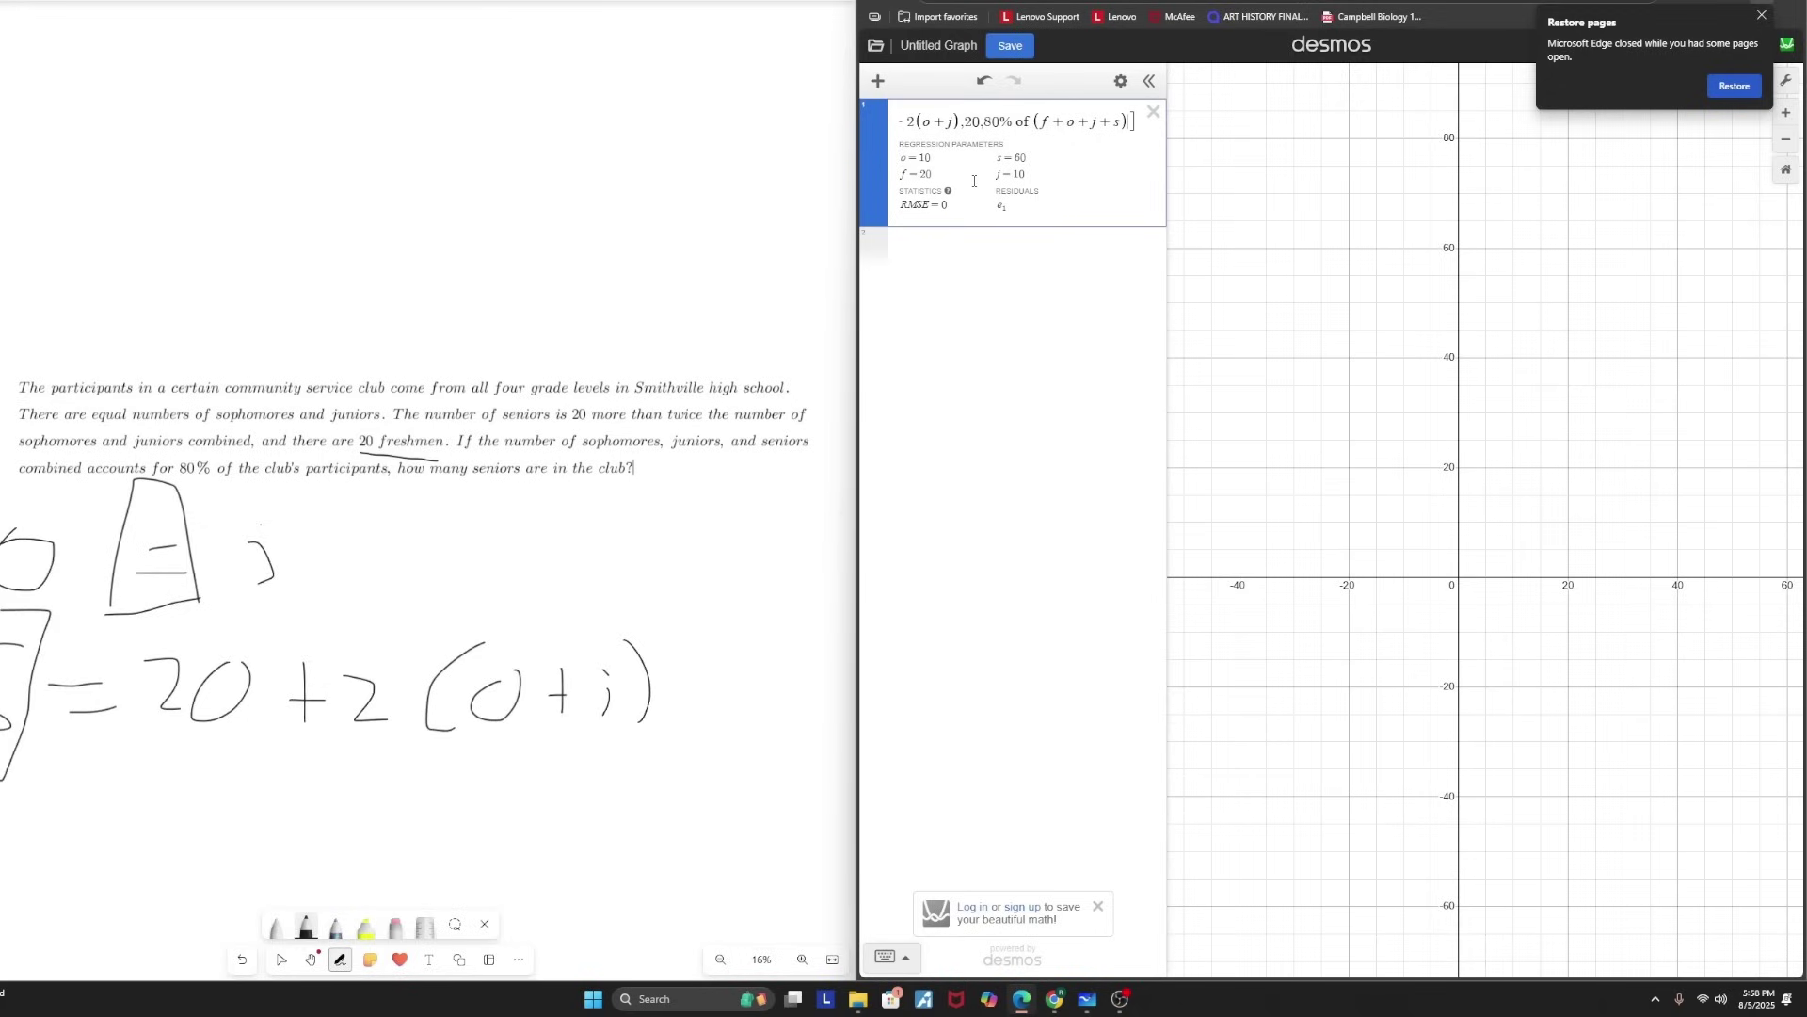
# - Enter s in a new row to read its value of 60 seniors
pyautogui.click(1084, 242)
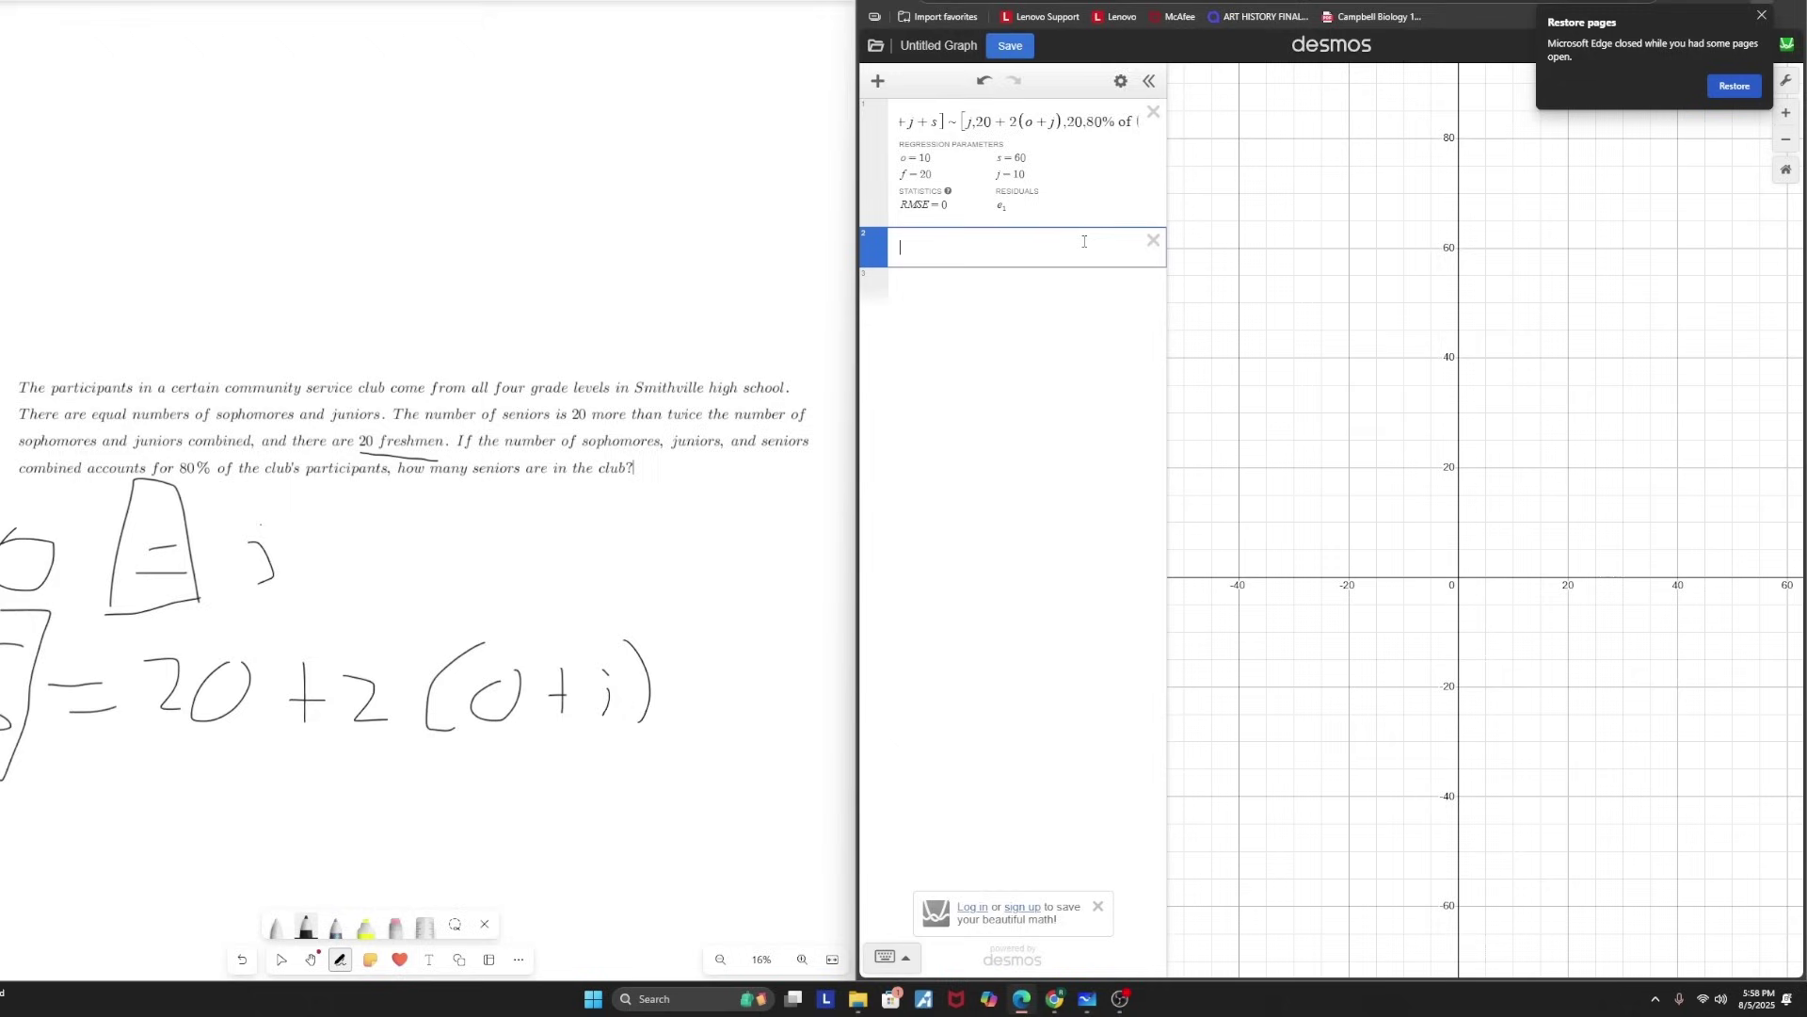
pyautogui.write('s')
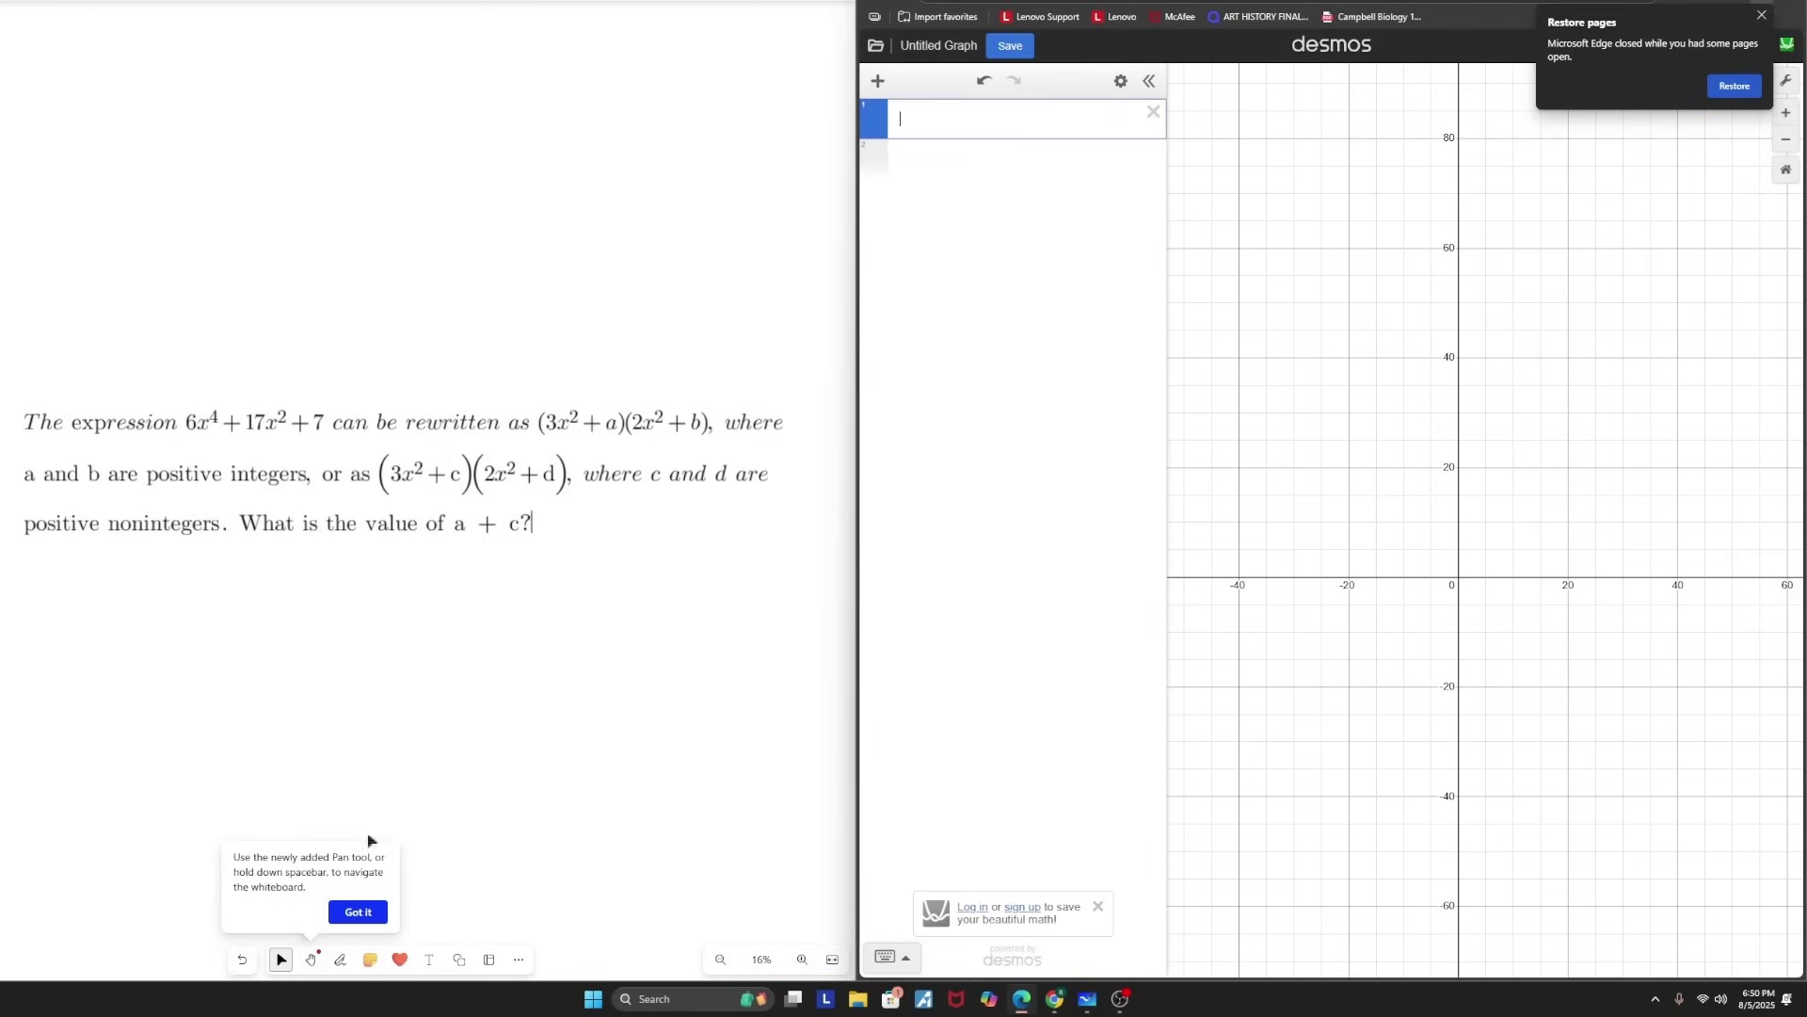
# - Pen-underline 6x⁴+17x²+7, (3x²+a)(2x²+b), (3x²+c)(2x²+d), a, b, c, d and 'positive nonintegers'
pyautogui.click(337, 960)
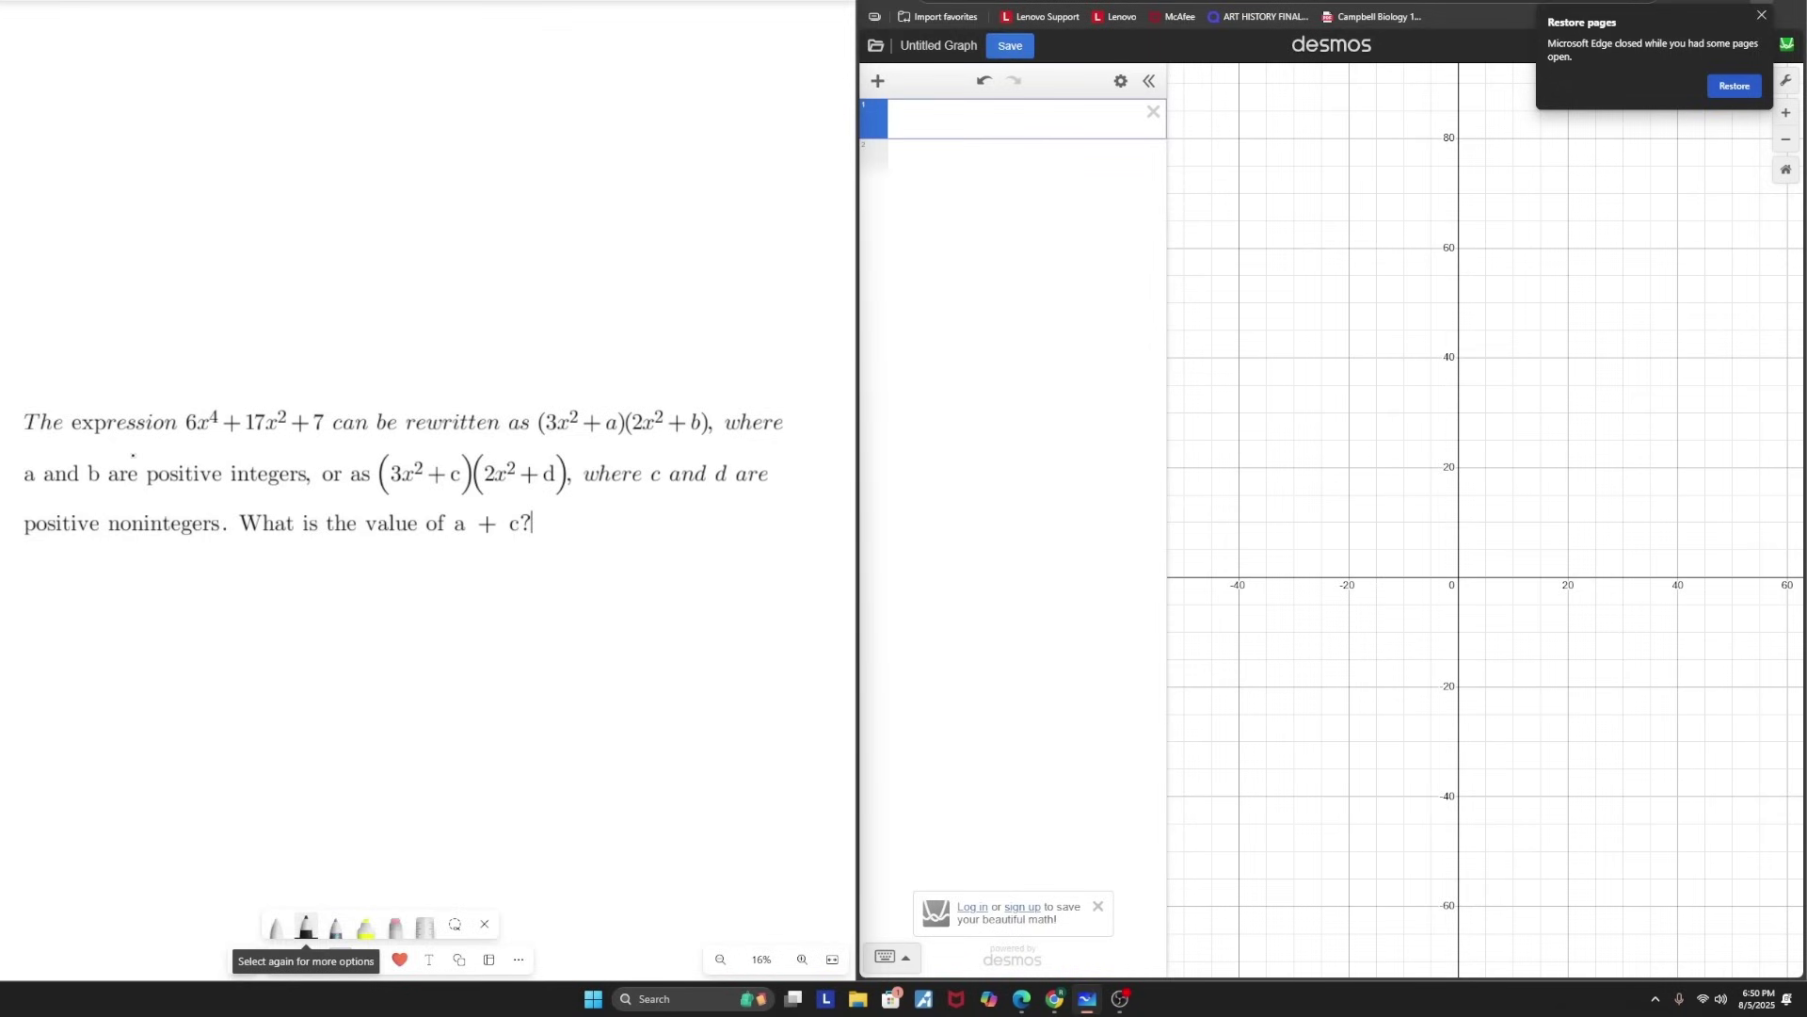
pyautogui.moveTo(183, 439); pyautogui.dragTo(333, 439)
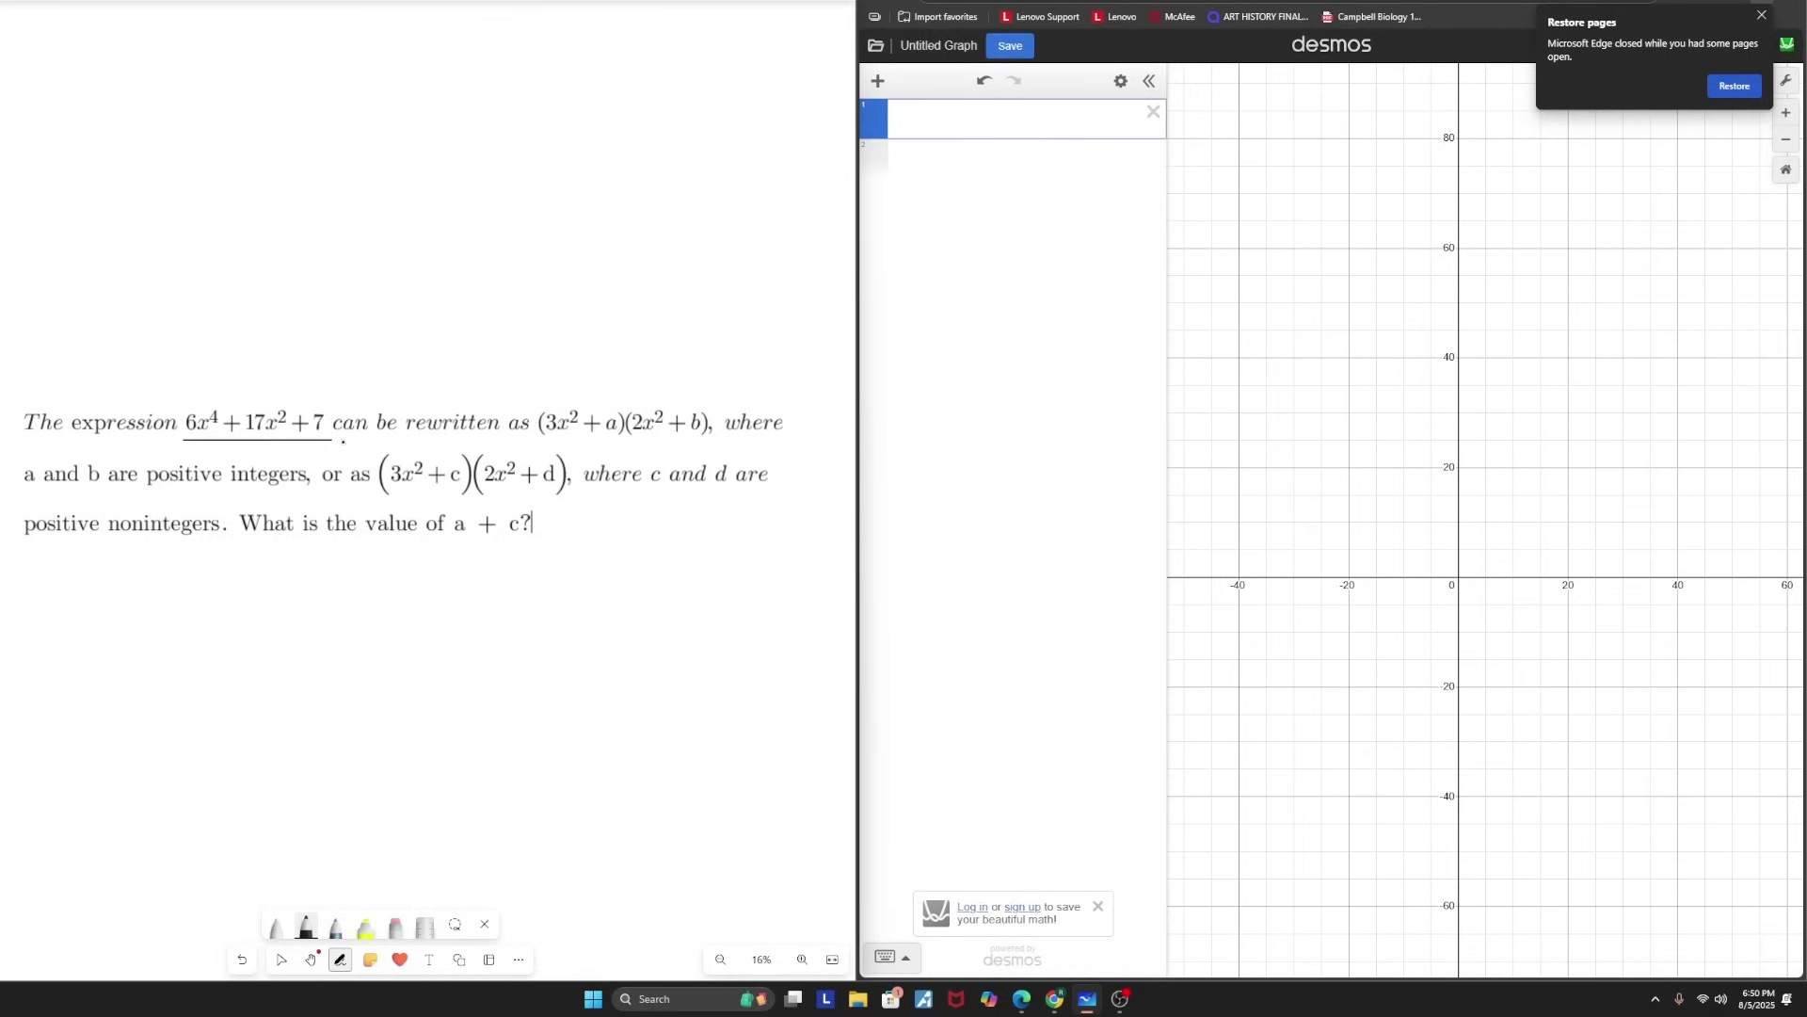
pyautogui.moveTo(539, 432); pyautogui.dragTo(714, 433)
pyautogui.moveTo(380, 501); pyautogui.dragTo(604, 503)
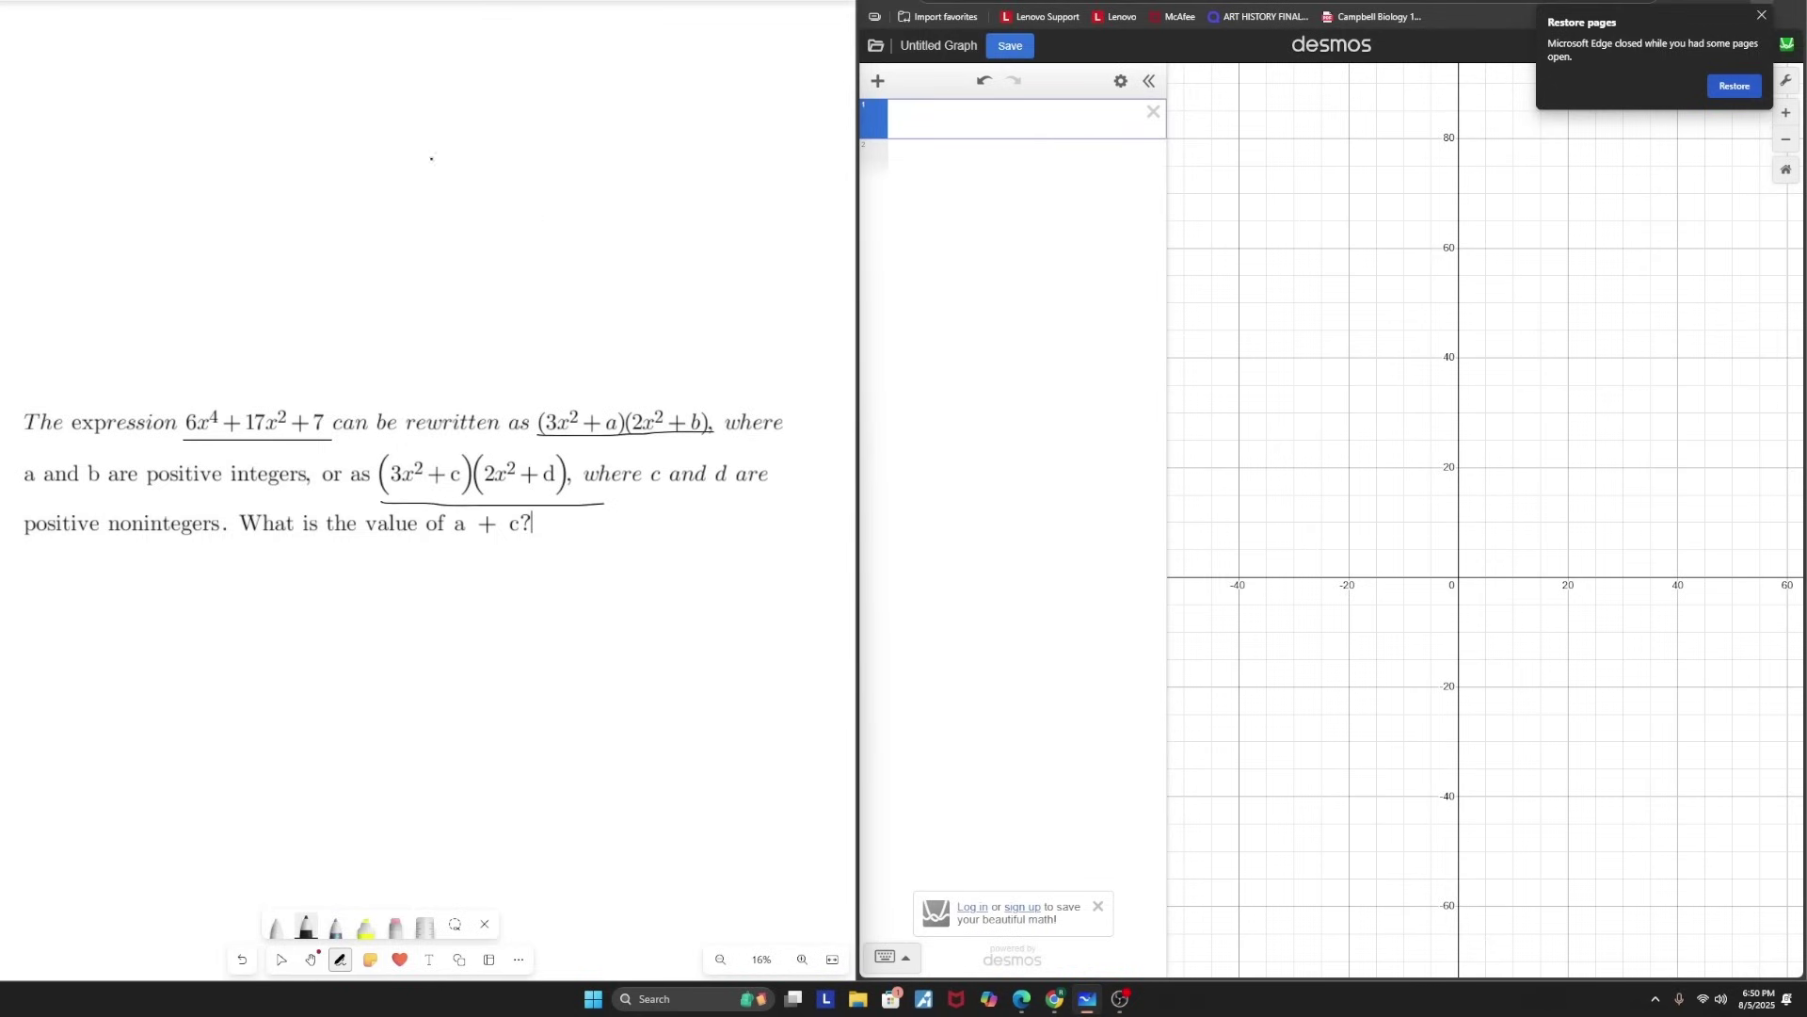
pyautogui.moveTo(24, 493); pyautogui.dragTo(98, 485)
pyautogui.moveTo(648, 493); pyautogui.dragTo(735, 498)
pyautogui.moveTo(19, 547)
pyautogui.mouseDown()
pyautogui.moveTo(58, 545)
pyautogui.moveTo(231, 539)
pyautogui.mouseUp()
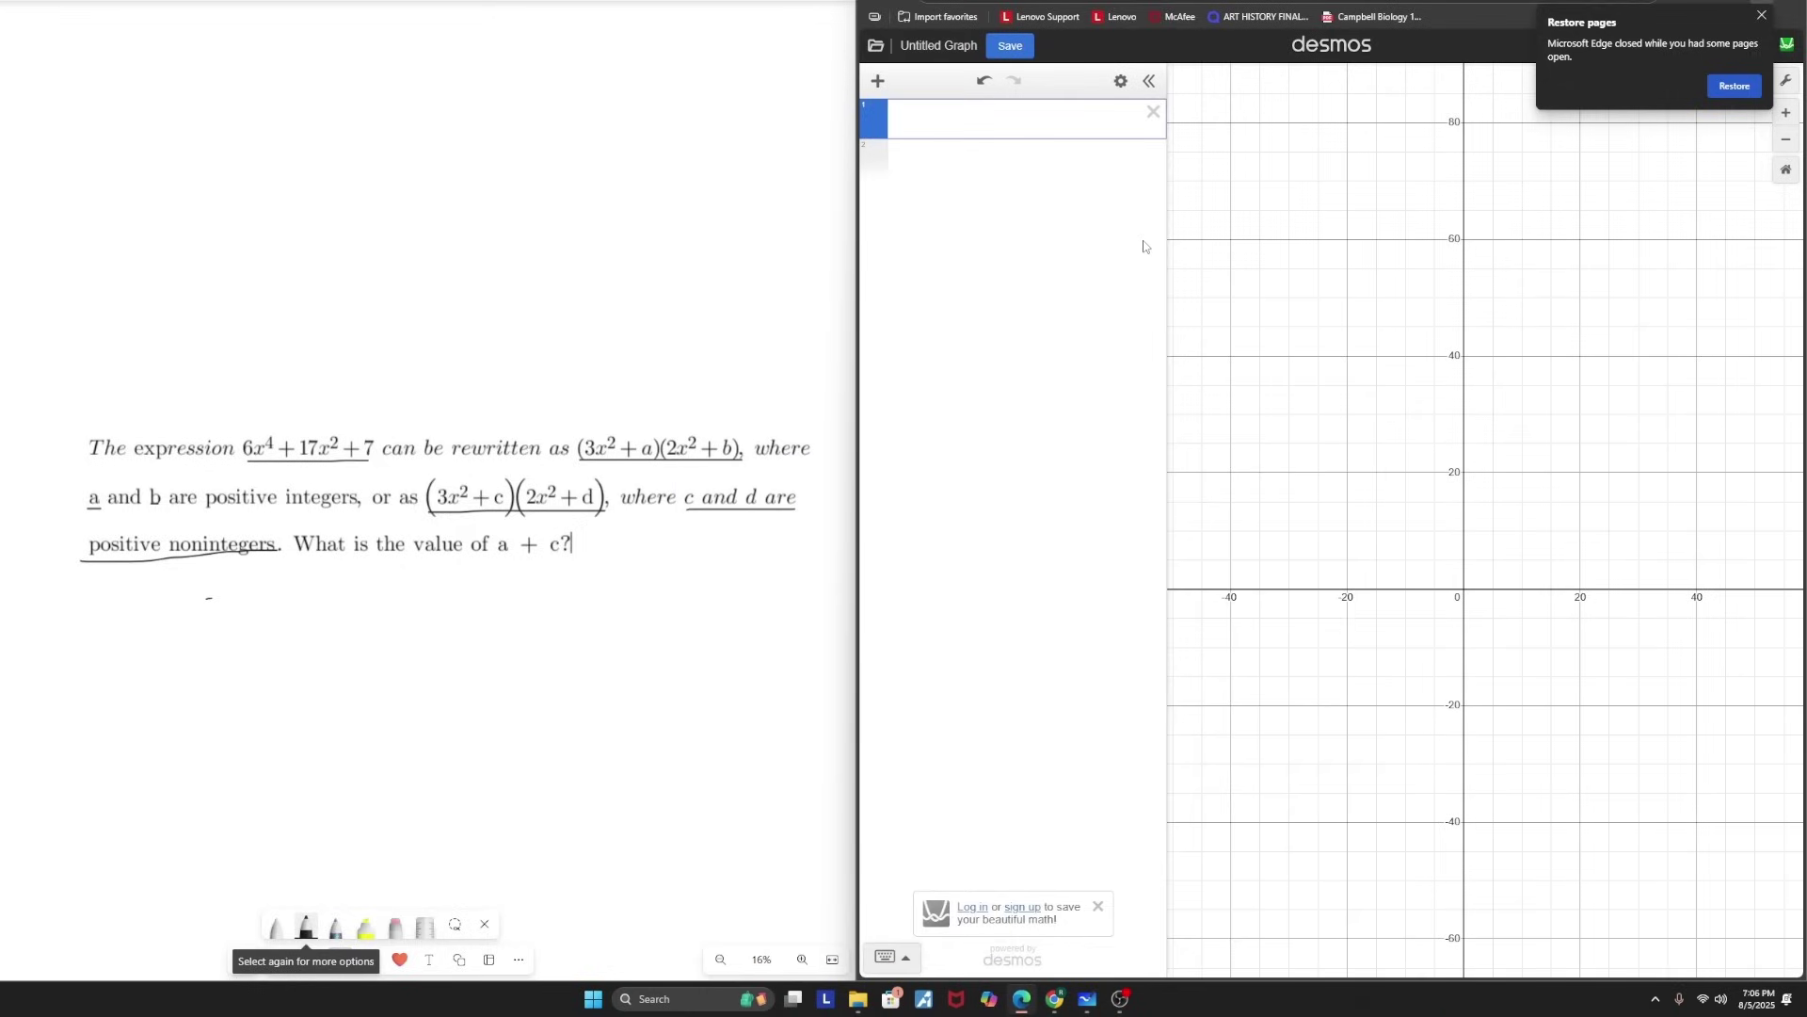
# - Enter the regression 6x₁⁴+17x₁²+7 ~ (3x₁²+a)(2x₁²+b), giving a = 7 and b = 1
pyautogui.write('6x1^43')
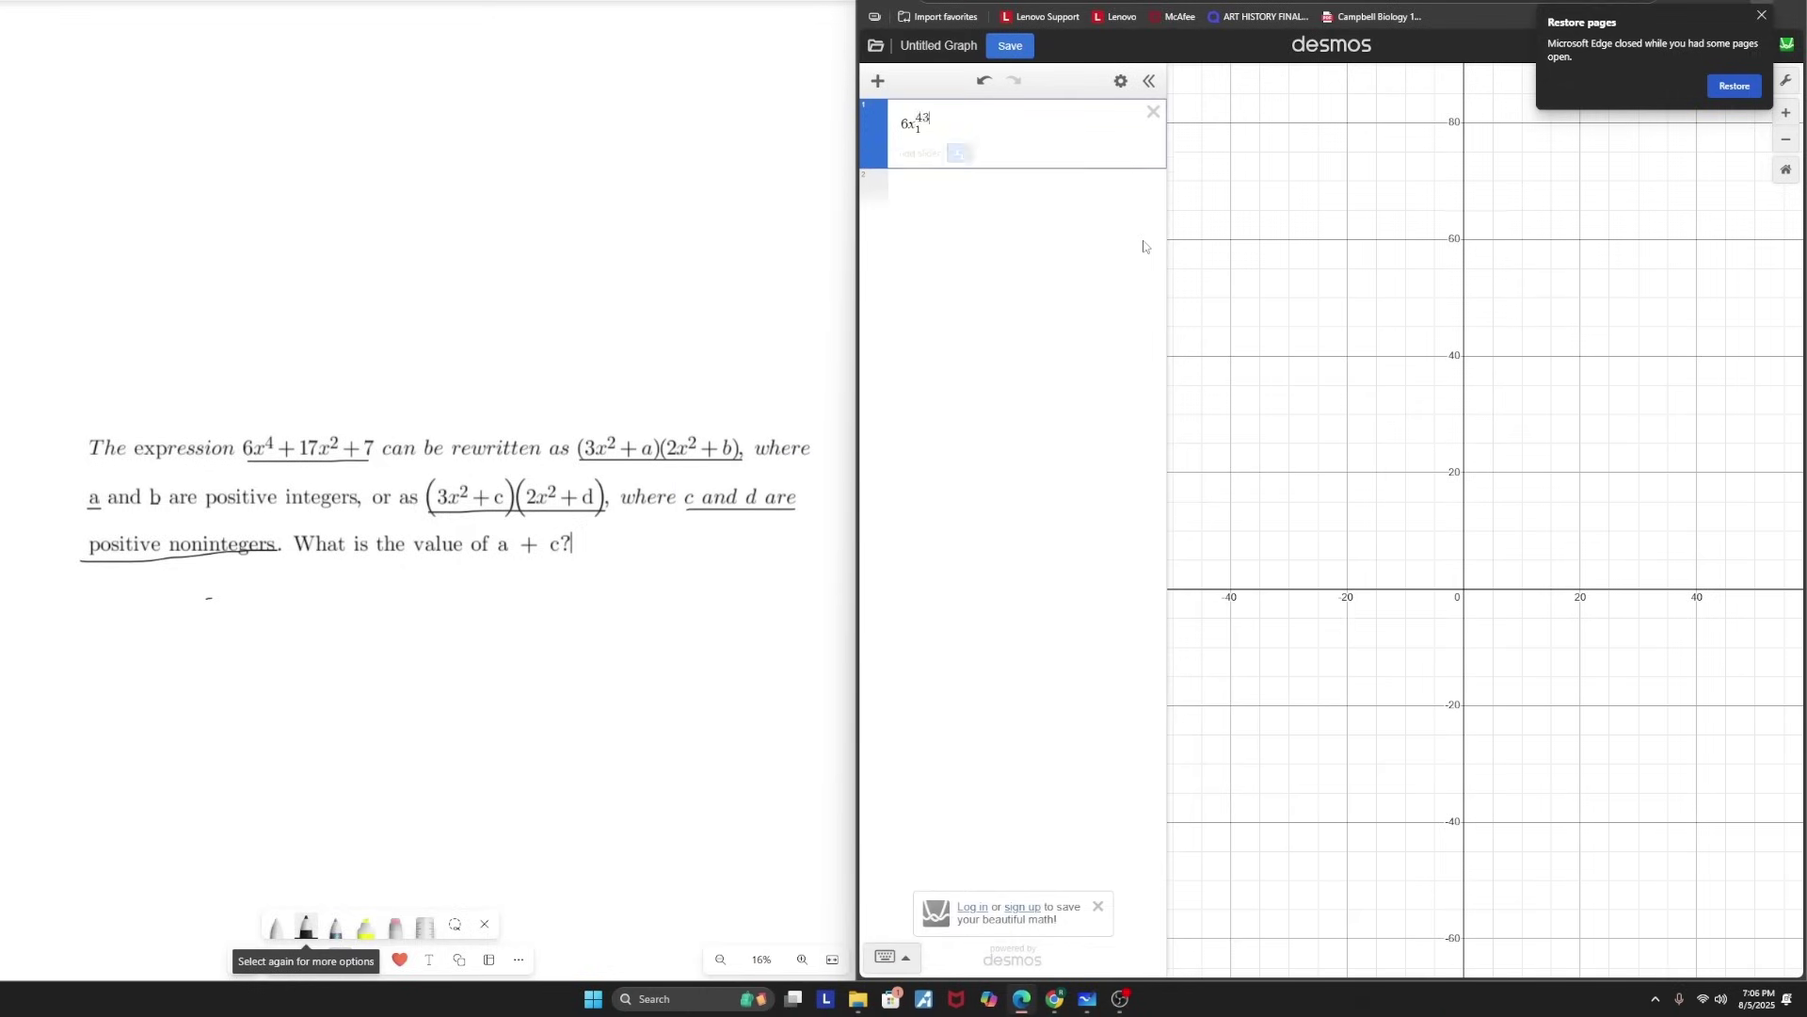
pyautogui.press('BackSpace')
pyautogui.press('Right')
pyautogui.write('+17x1^2')
pyautogui.press('Right')
pyautogui.write('+')
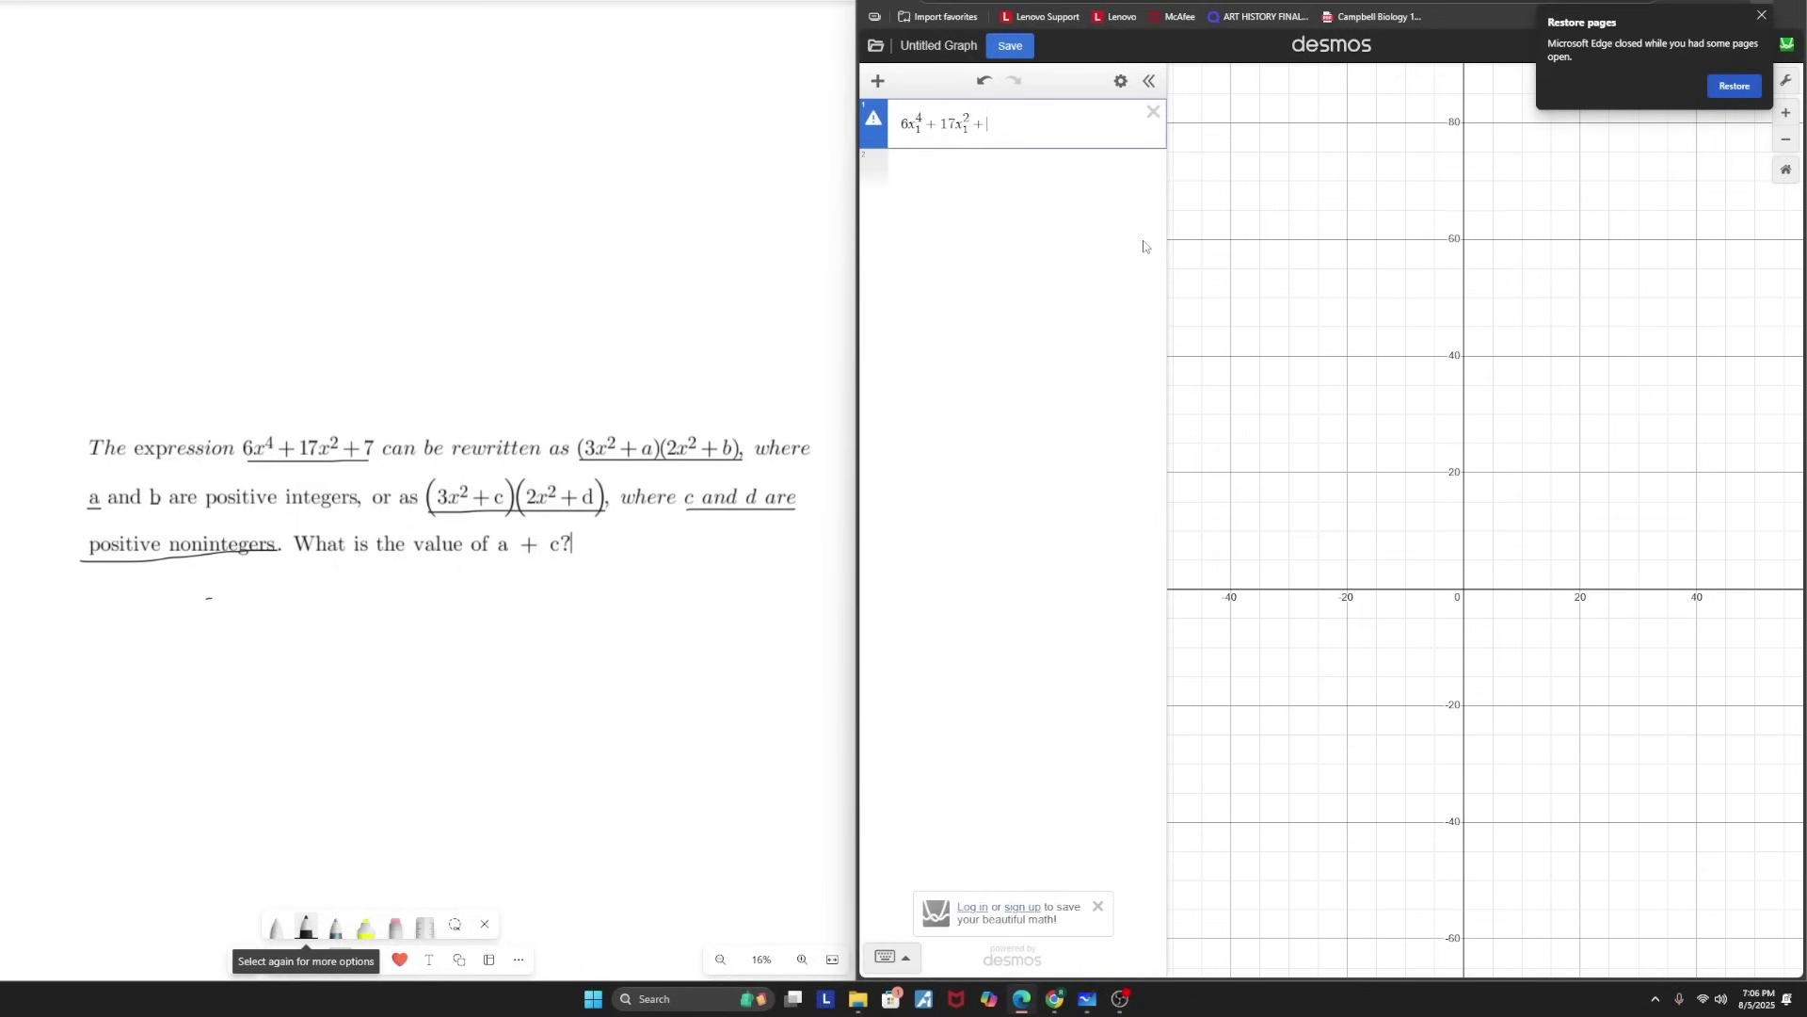
pyautogui.write('7~(3x1^2')
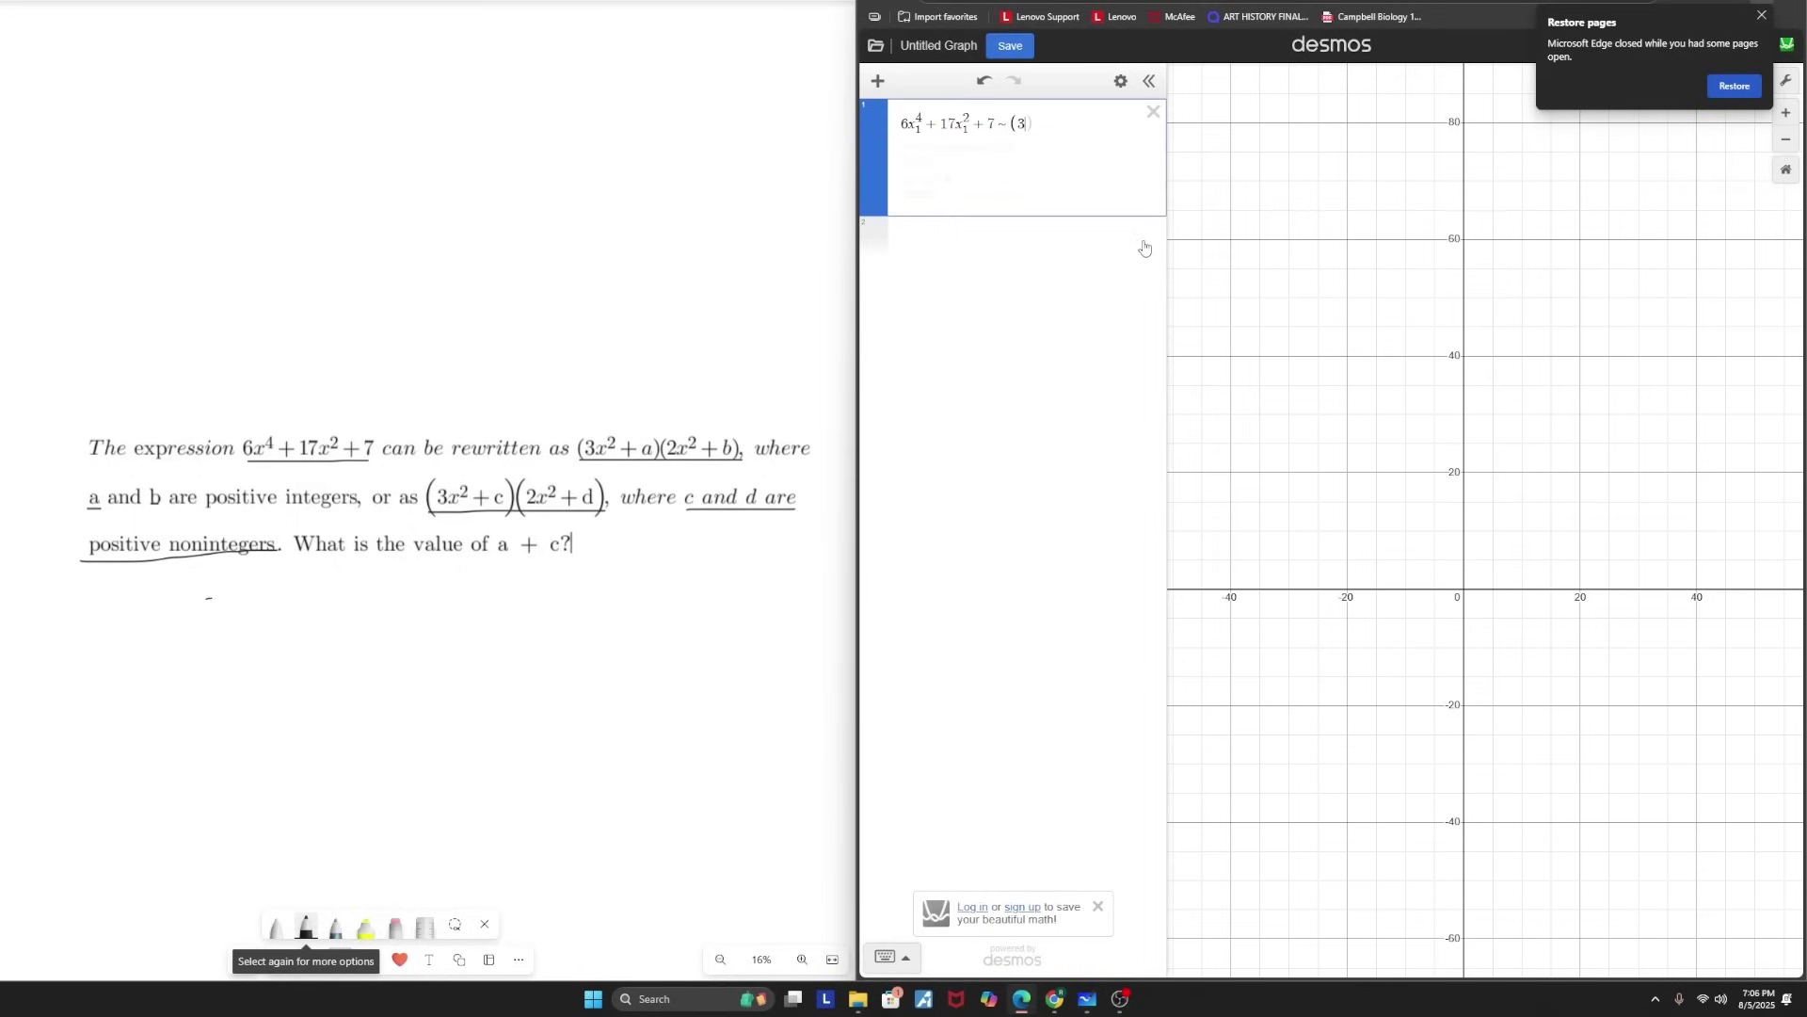
pyautogui.press('Right')
pyautogui.write('+a)(2')
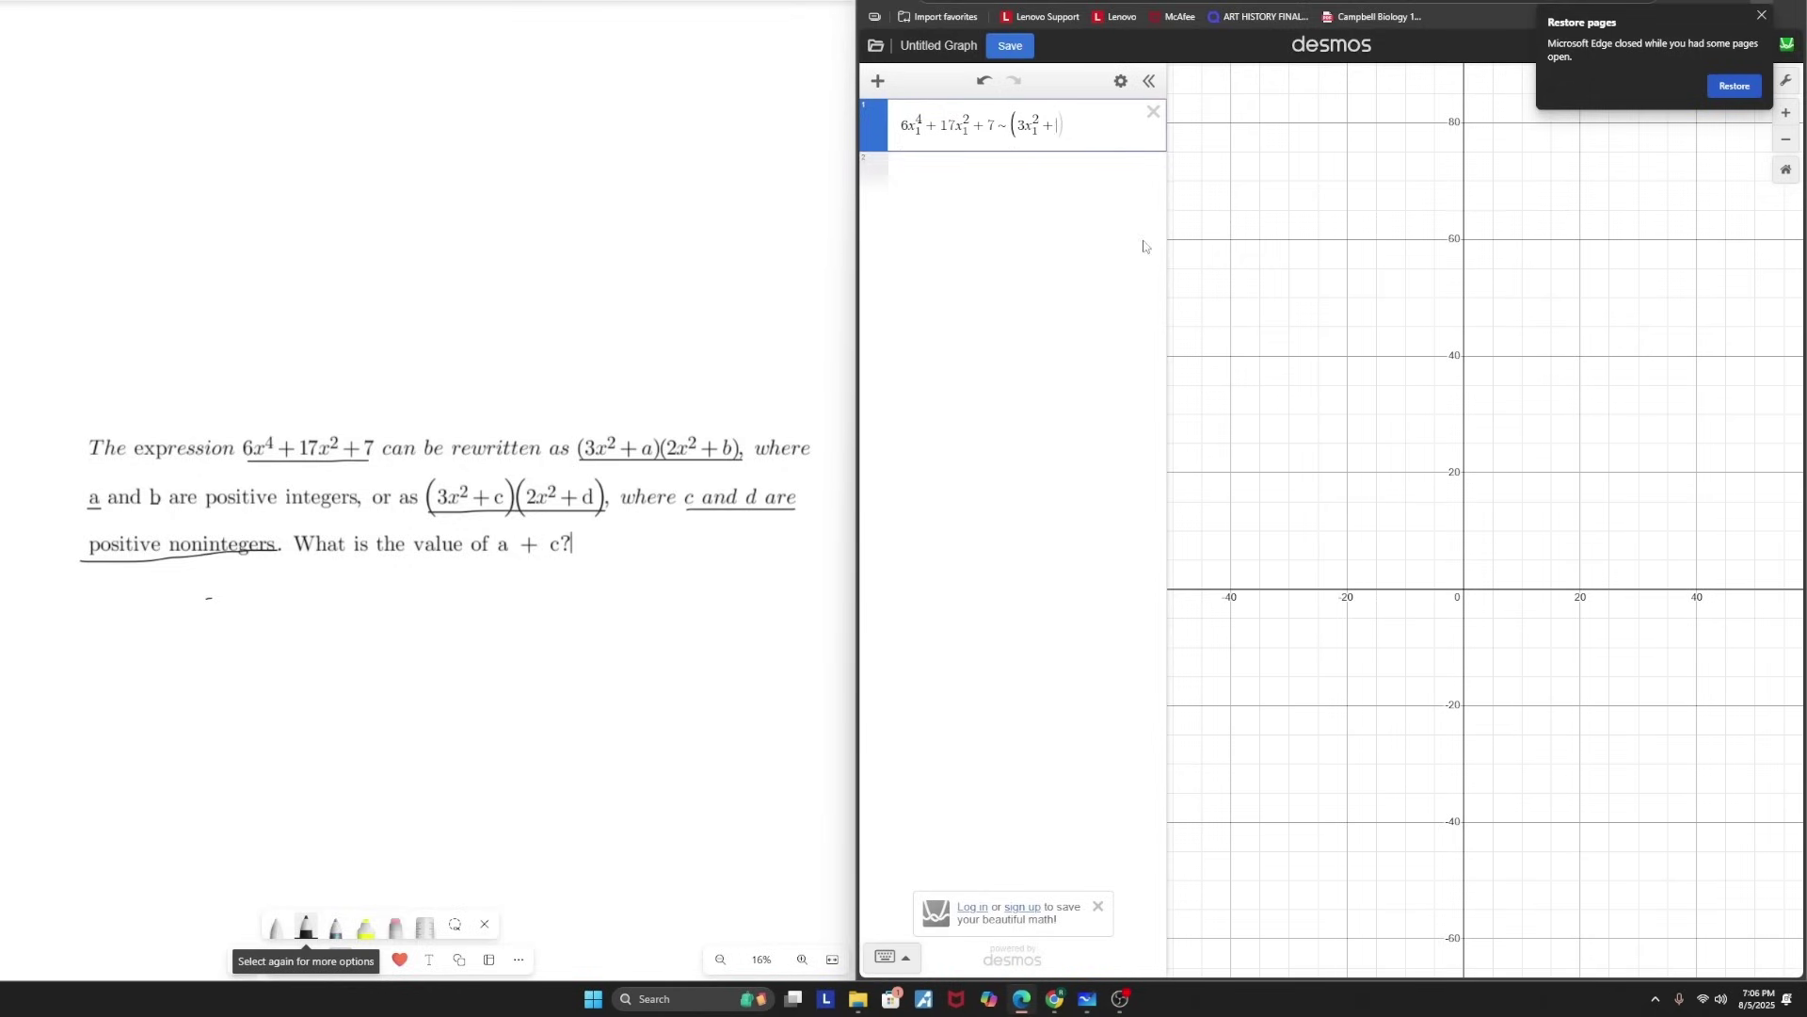
pyautogui.write('x1^2')
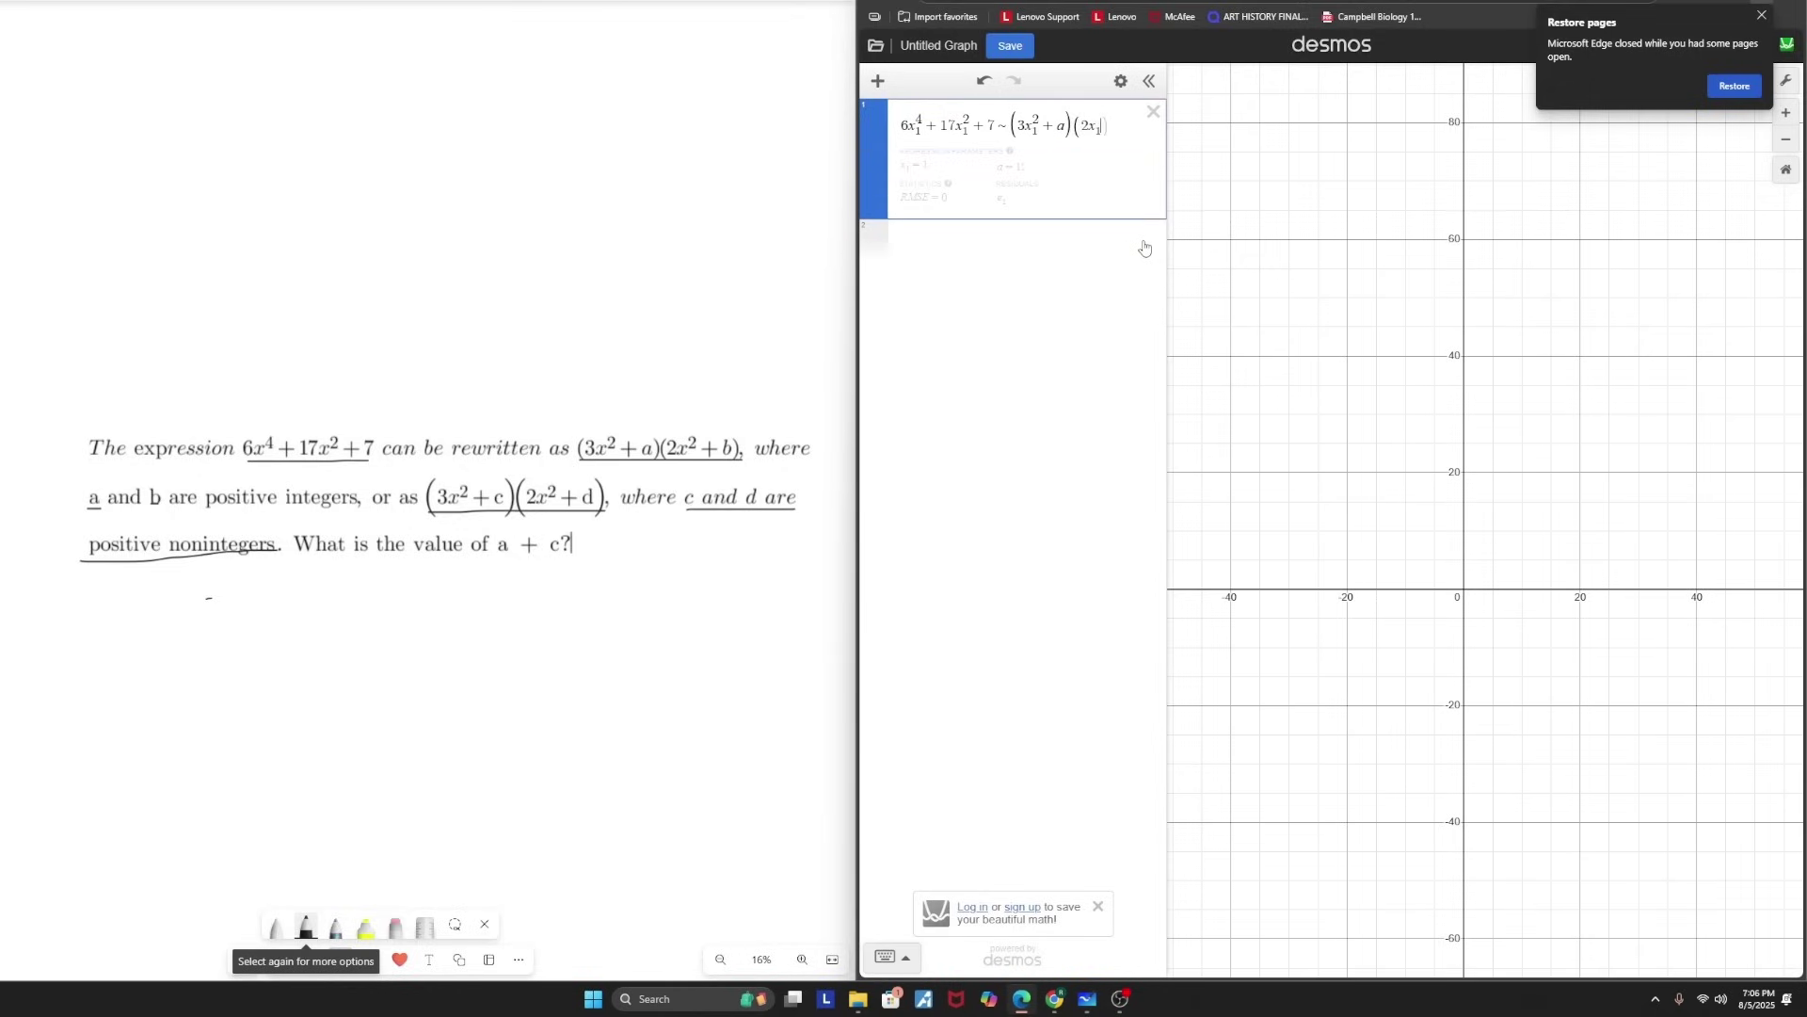
pyautogui.press('Right')
pyautogui.write('+b')
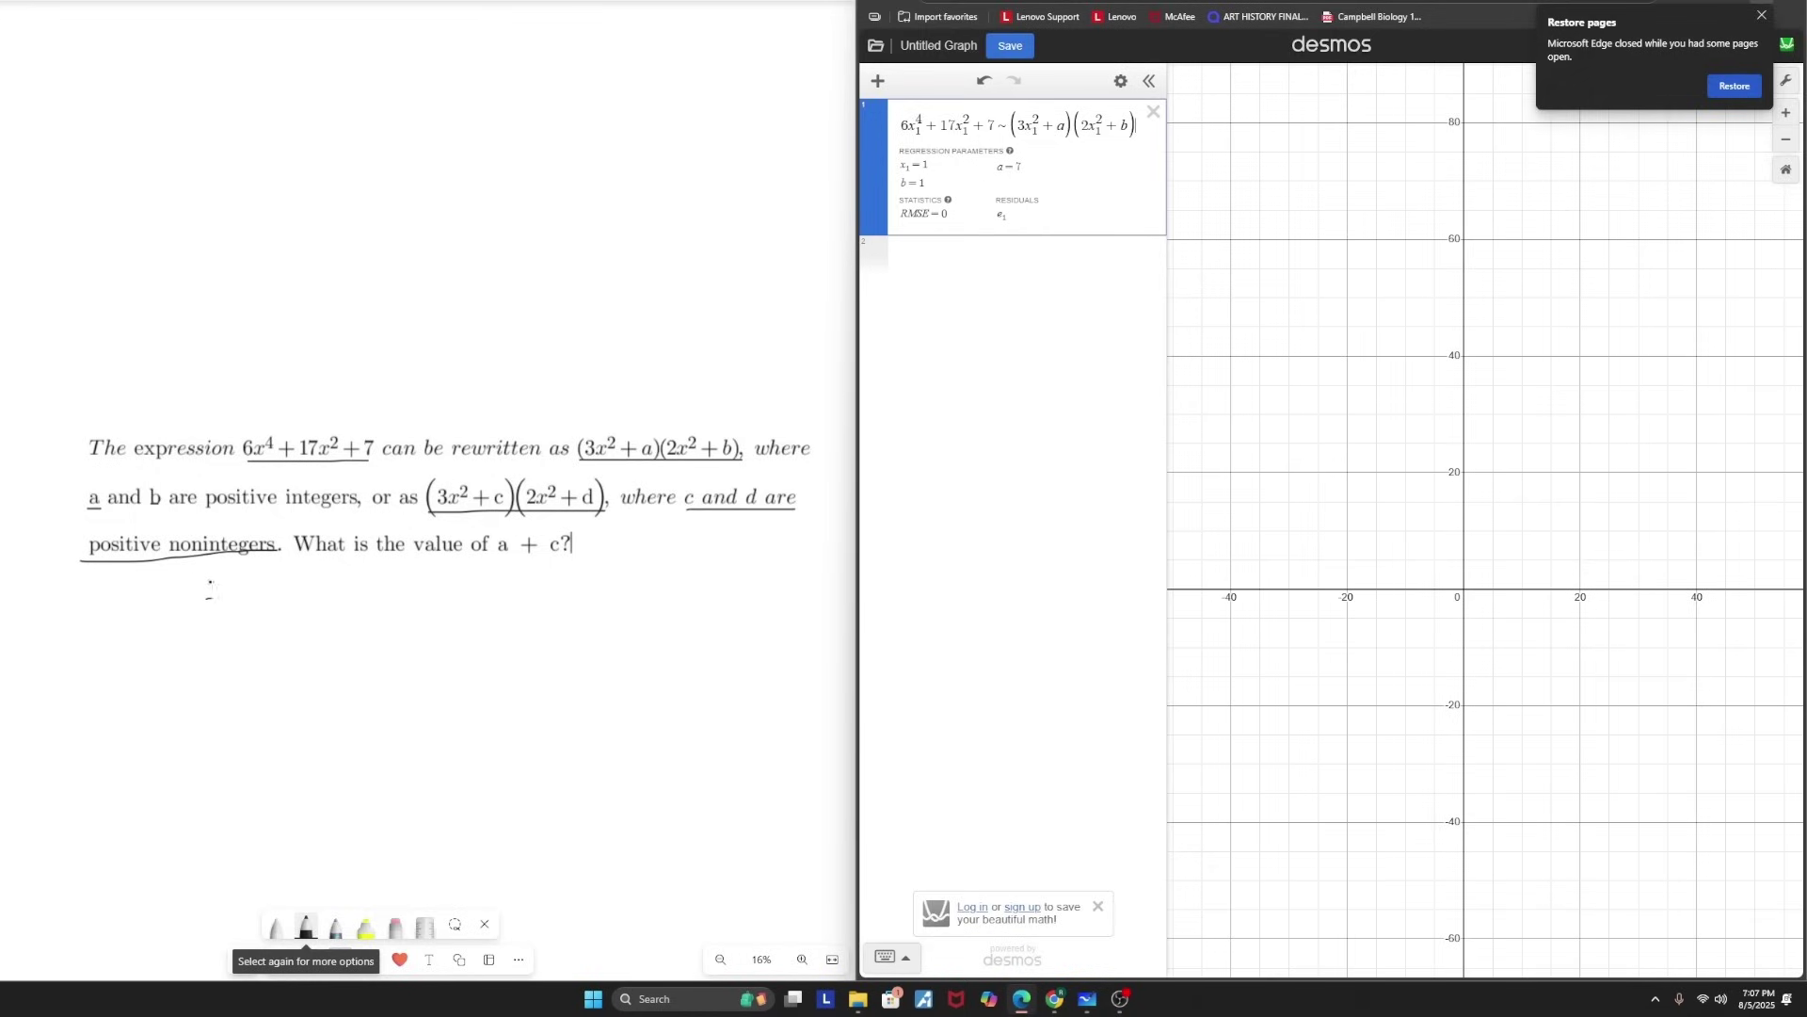
# - Handwrite a = 7 and b = 1 below the problem and select the regression
pyautogui.moveTo(211, 587)
pyautogui.mouseDown()
pyautogui.moveTo(189, 618)
pyautogui.moveTo(254, 618)
pyautogui.mouseUp()
pyautogui.moveTo(270, 588)
pyautogui.mouseDown()
pyautogui.moveTo(309, 589)
pyautogui.moveTo(346, 631)
pyautogui.mouseUp()
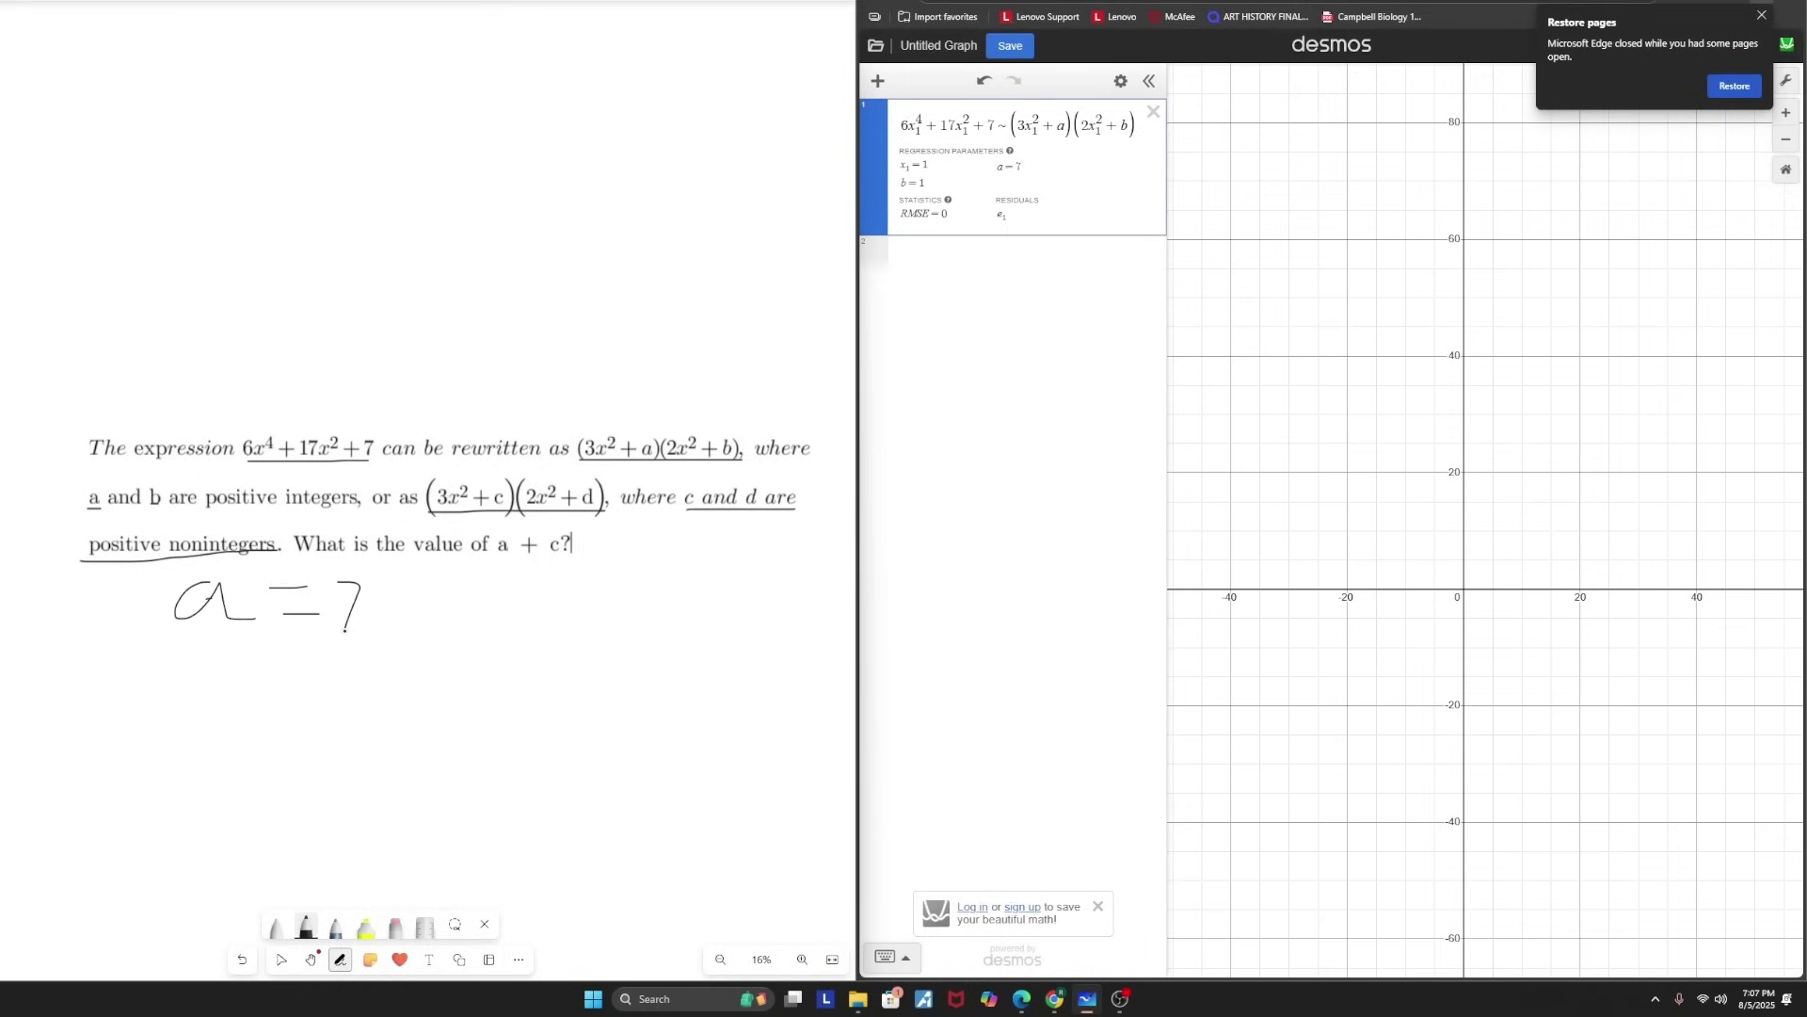
pyautogui.moveTo(450, 572)
pyautogui.mouseDown()
pyautogui.moveTo(449, 640)
pyautogui.moveTo(536, 605)
pyautogui.moveTo(576, 624)
pyautogui.mouseUp()
pyautogui.moveTo(597, 593)
pyautogui.mouseDown()
pyautogui.moveTo(574, 625)
pyautogui.moveTo(600, 630)
pyautogui.moveTo(603, 671)
pyautogui.mouseUp()
pyautogui.moveTo(598, 657); pyautogui.dragTo(629, 657)
pyautogui.click(891, 205)
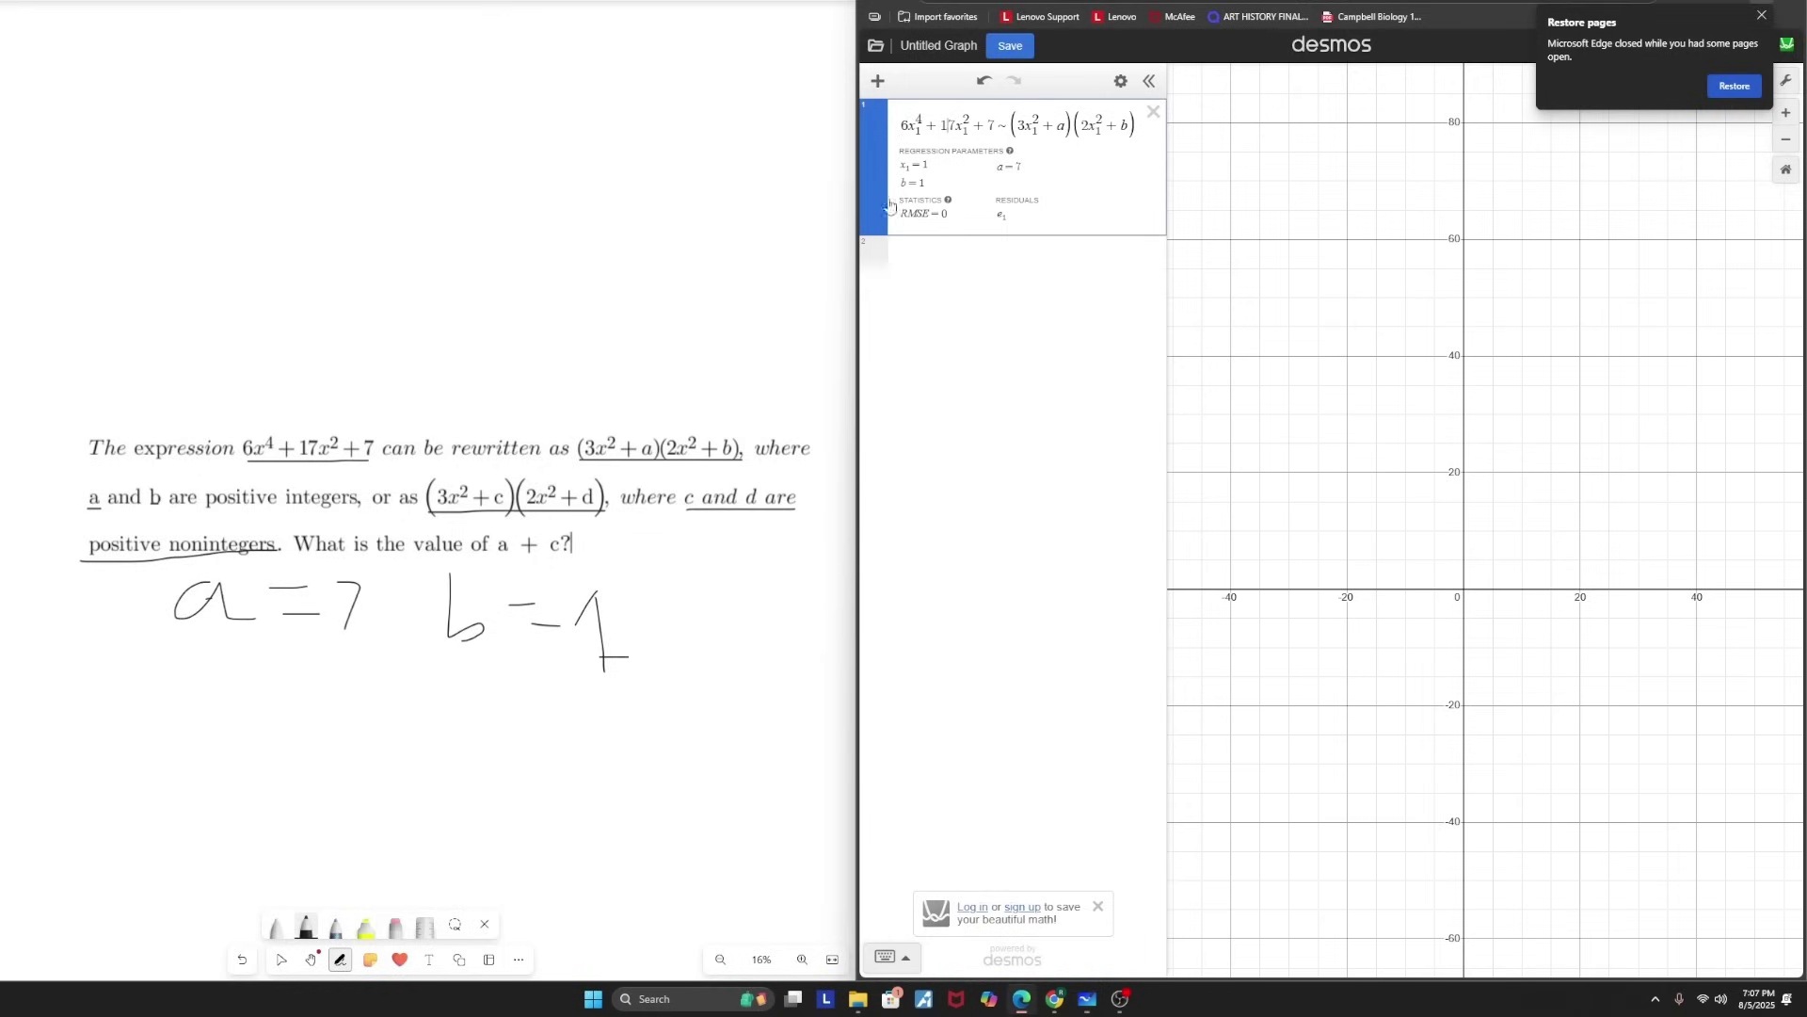
pyautogui.hotkey('ctrl', 'a')
pyautogui.hotkey('ctrl', 'c')
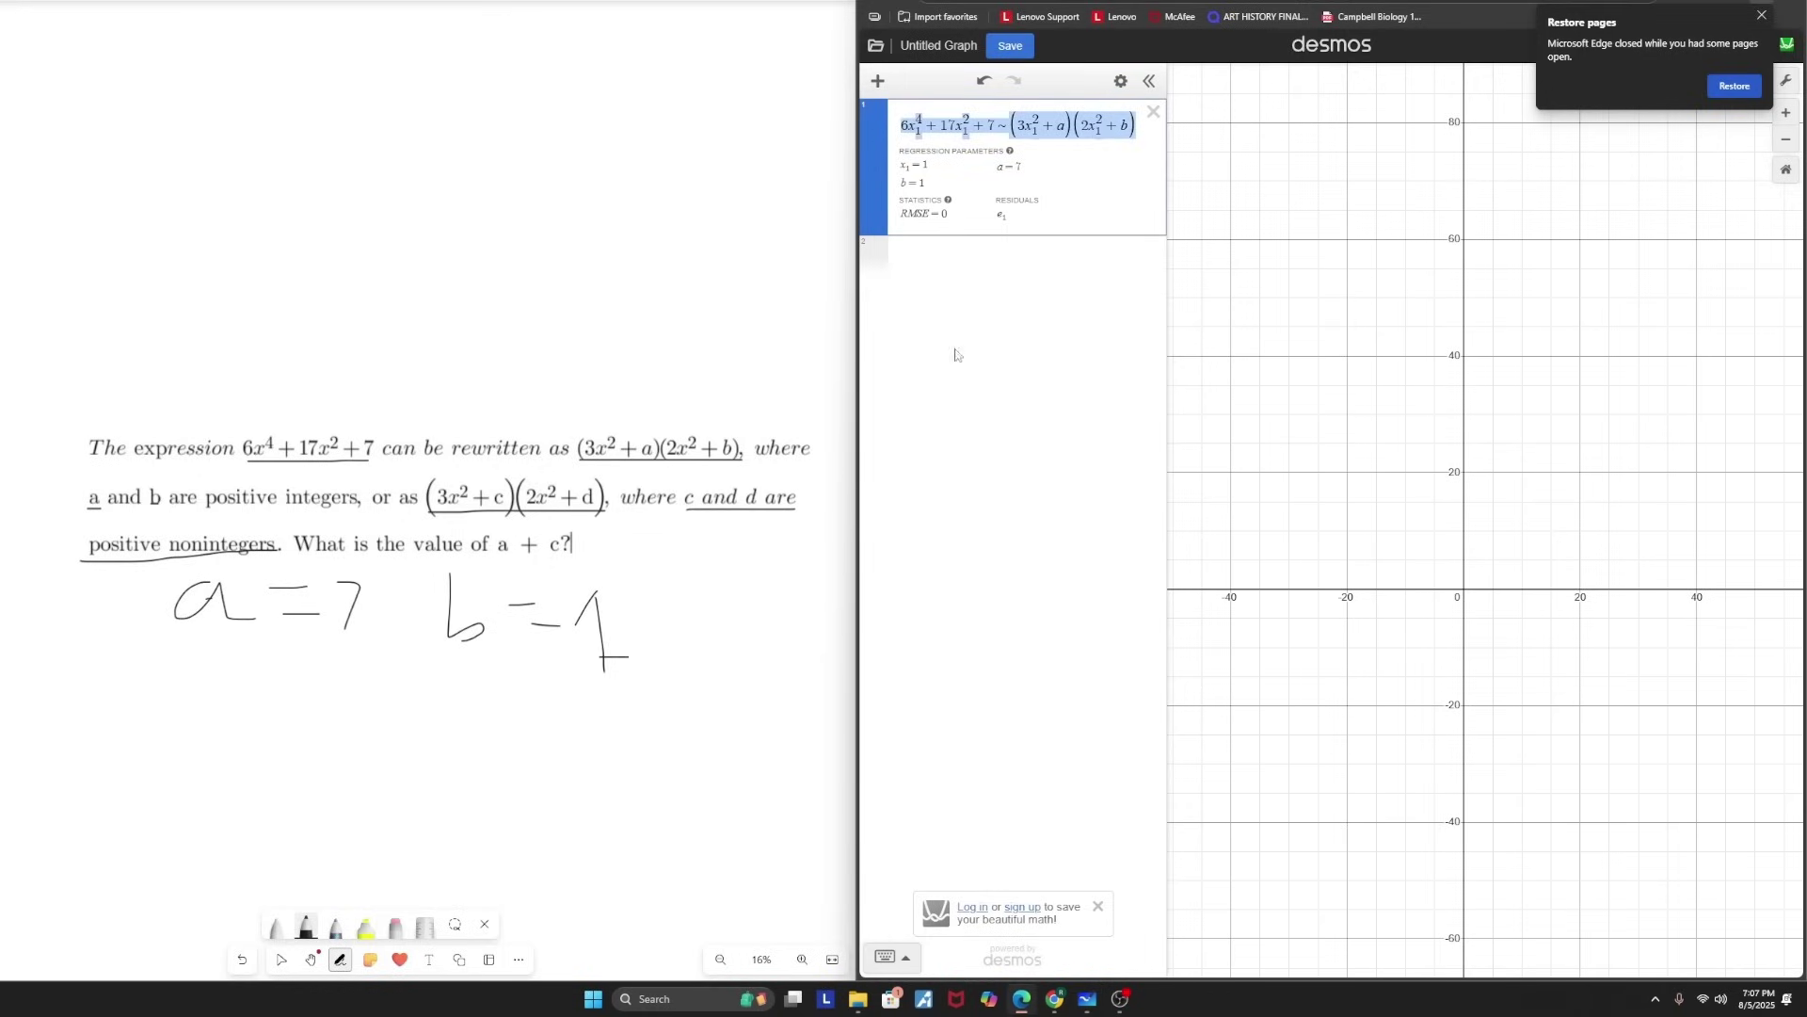
# - Paste a copy of the regression in a new row with a and b changed to c and d
pyautogui.click(967, 252)
pyautogui.hotkey('ctrl', 'v')
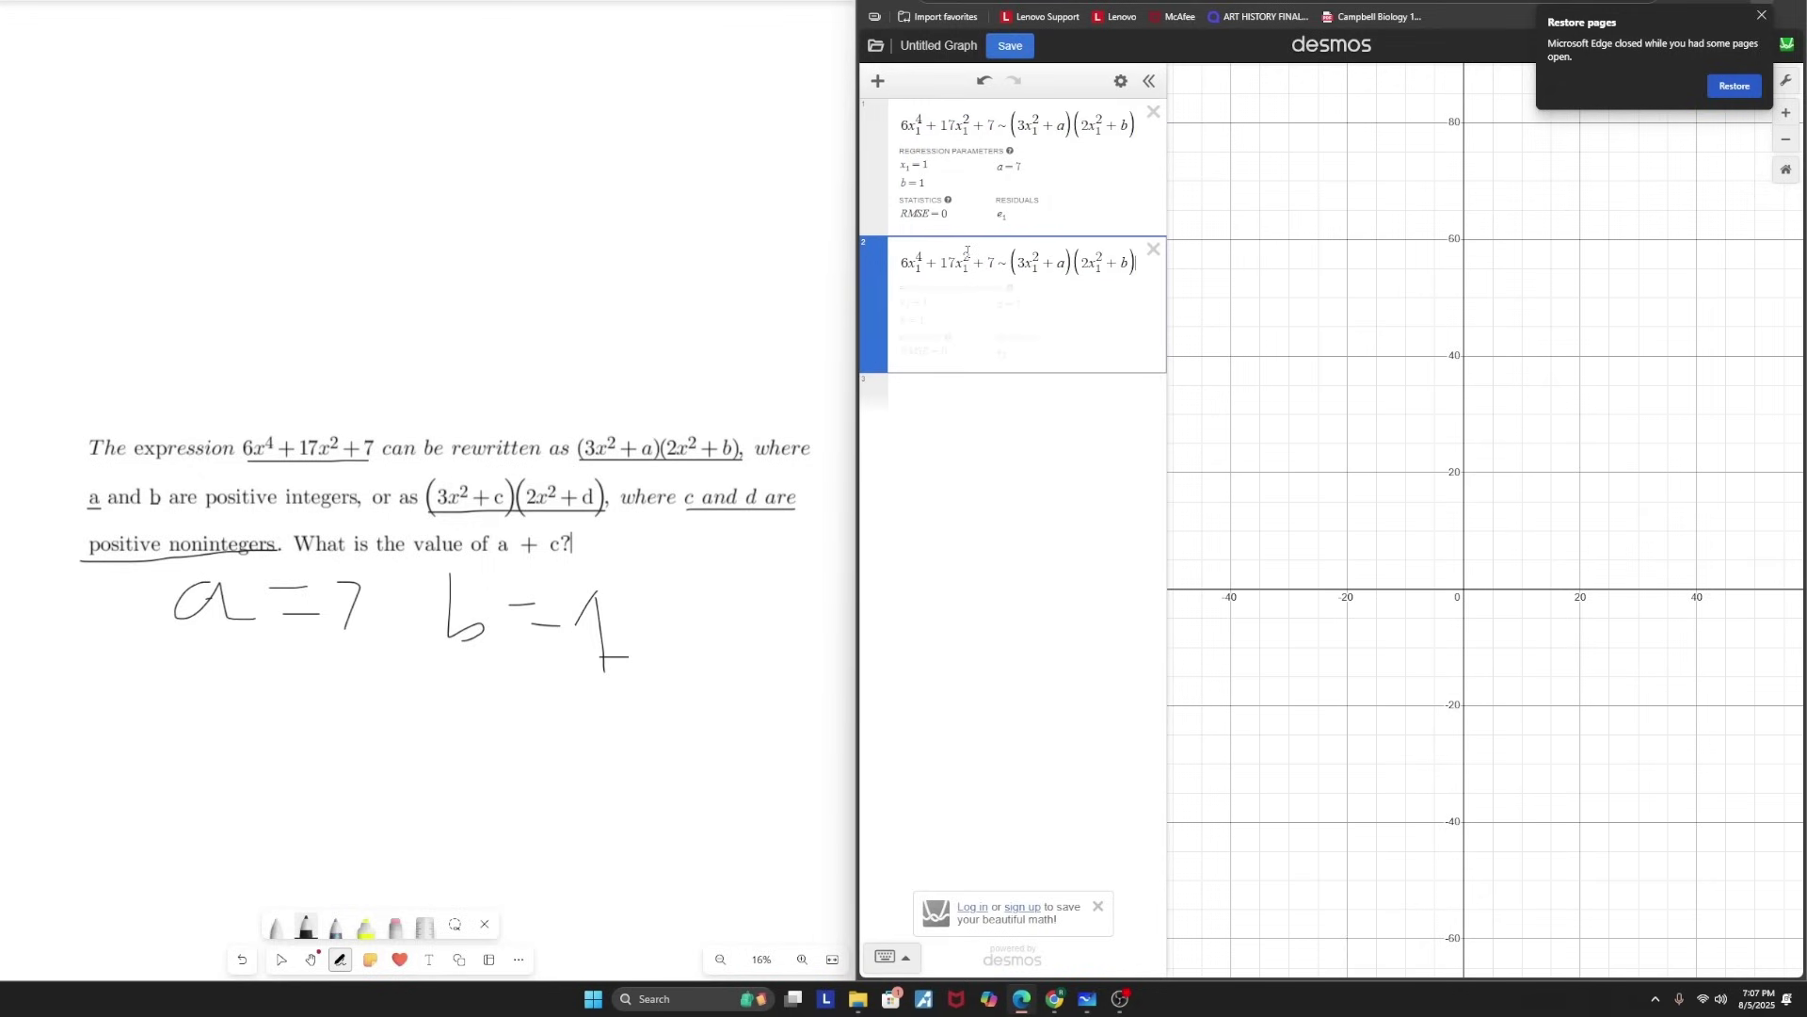
pyautogui.click(1068, 263)
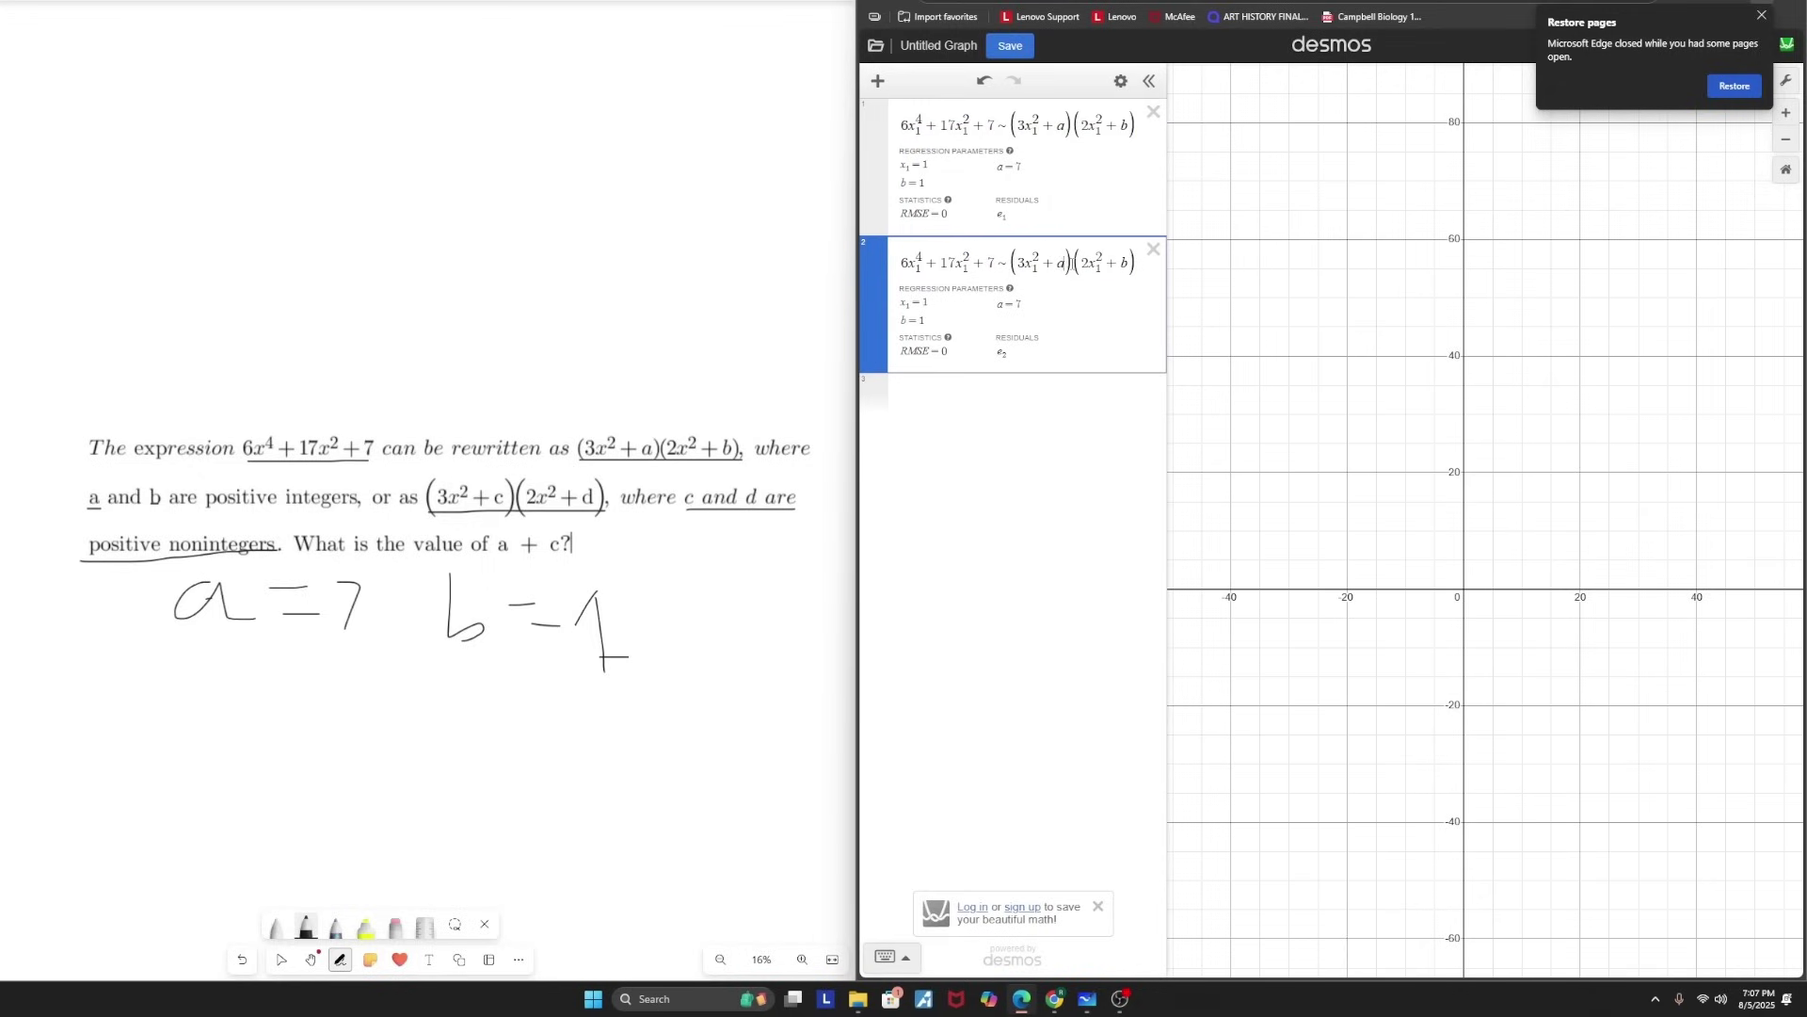
pyautogui.press('Left')
pyautogui.press('BackSpace')
pyautogui.write('c')
pyautogui.press('BackSpace')
pyautogui.write('d')
pyautogui.moveTo(904, 264); pyautogui.dragTo(1135, 264)
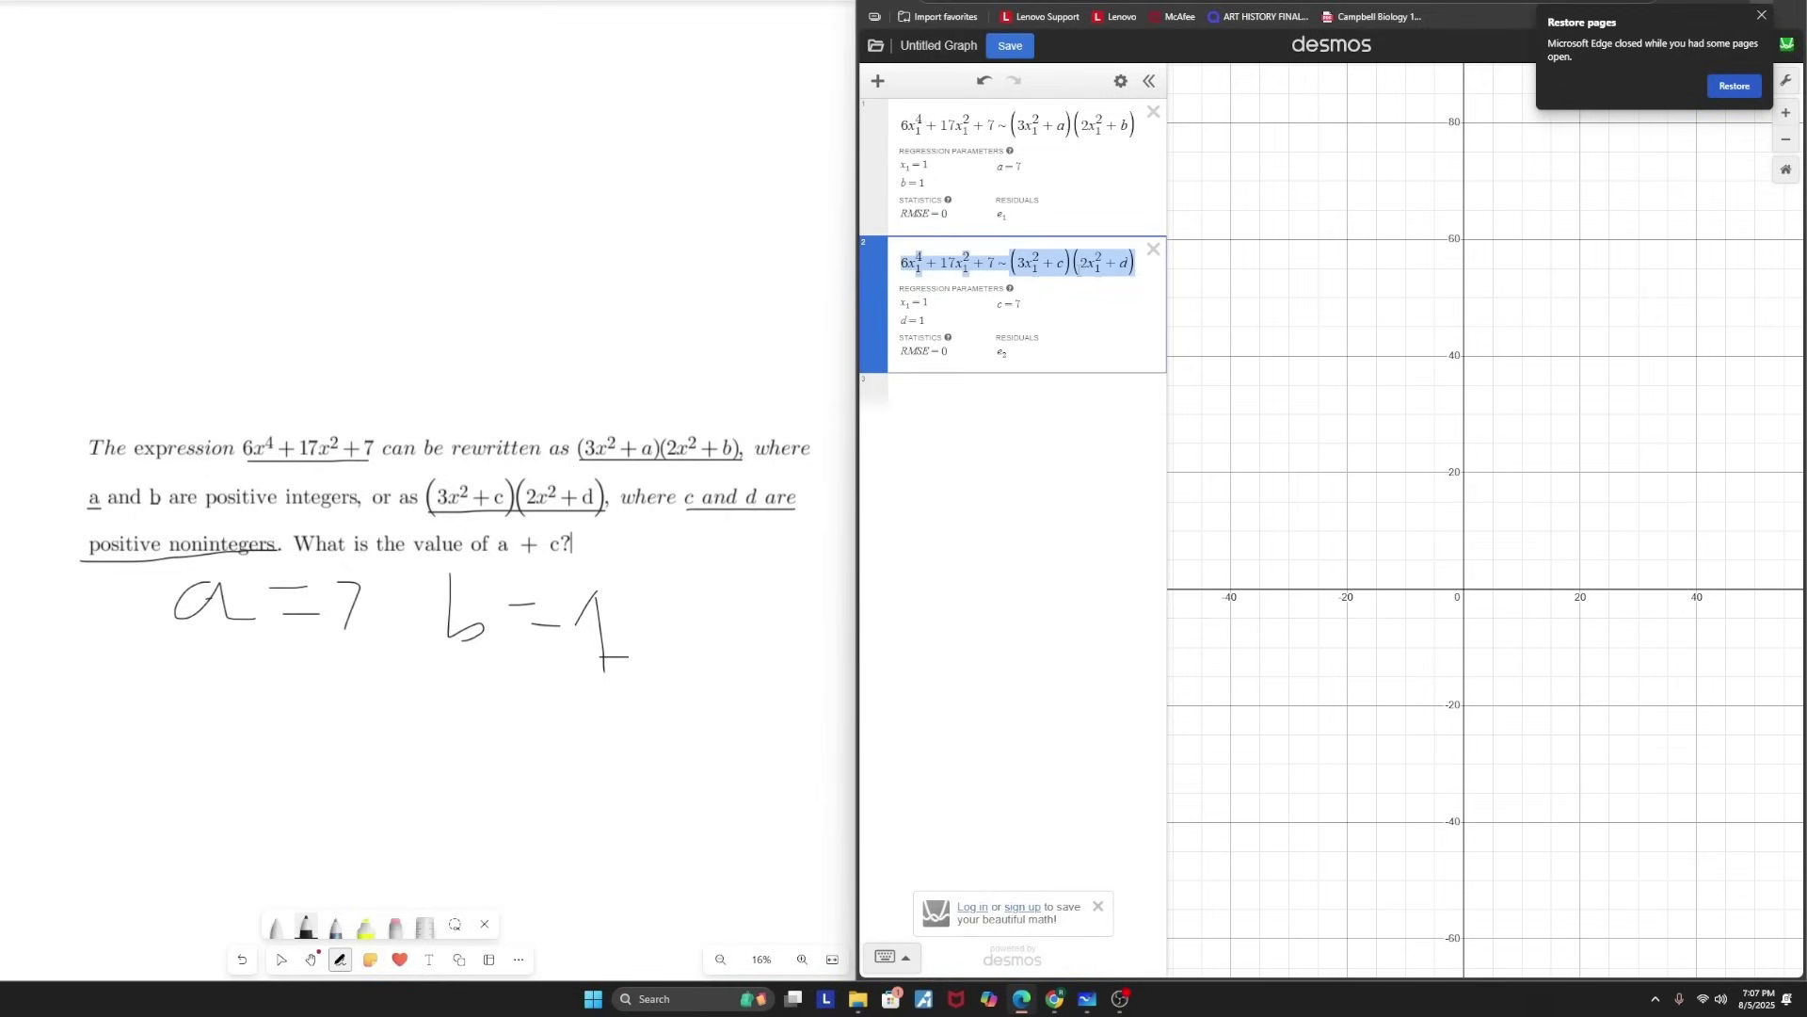
# - Append the restriction {mod(c,1)>.001} to the second regression
pyautogui.click(1130, 271)
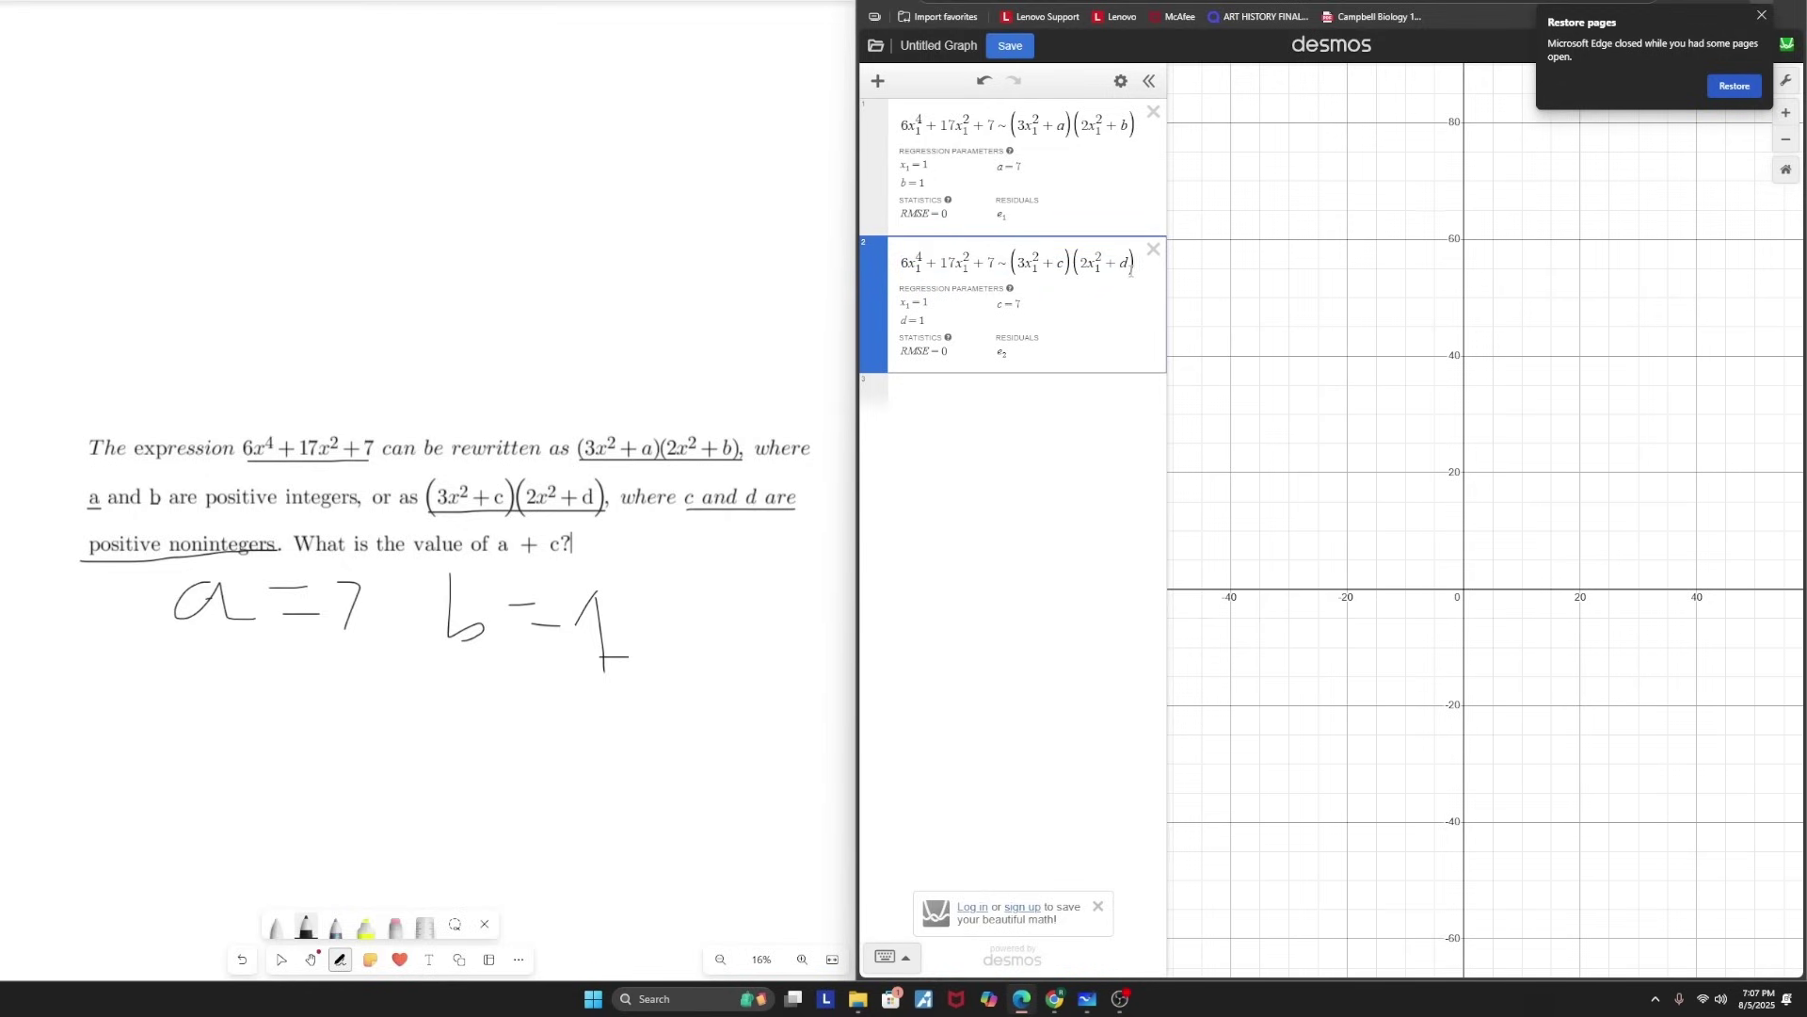
pyautogui.write('{')
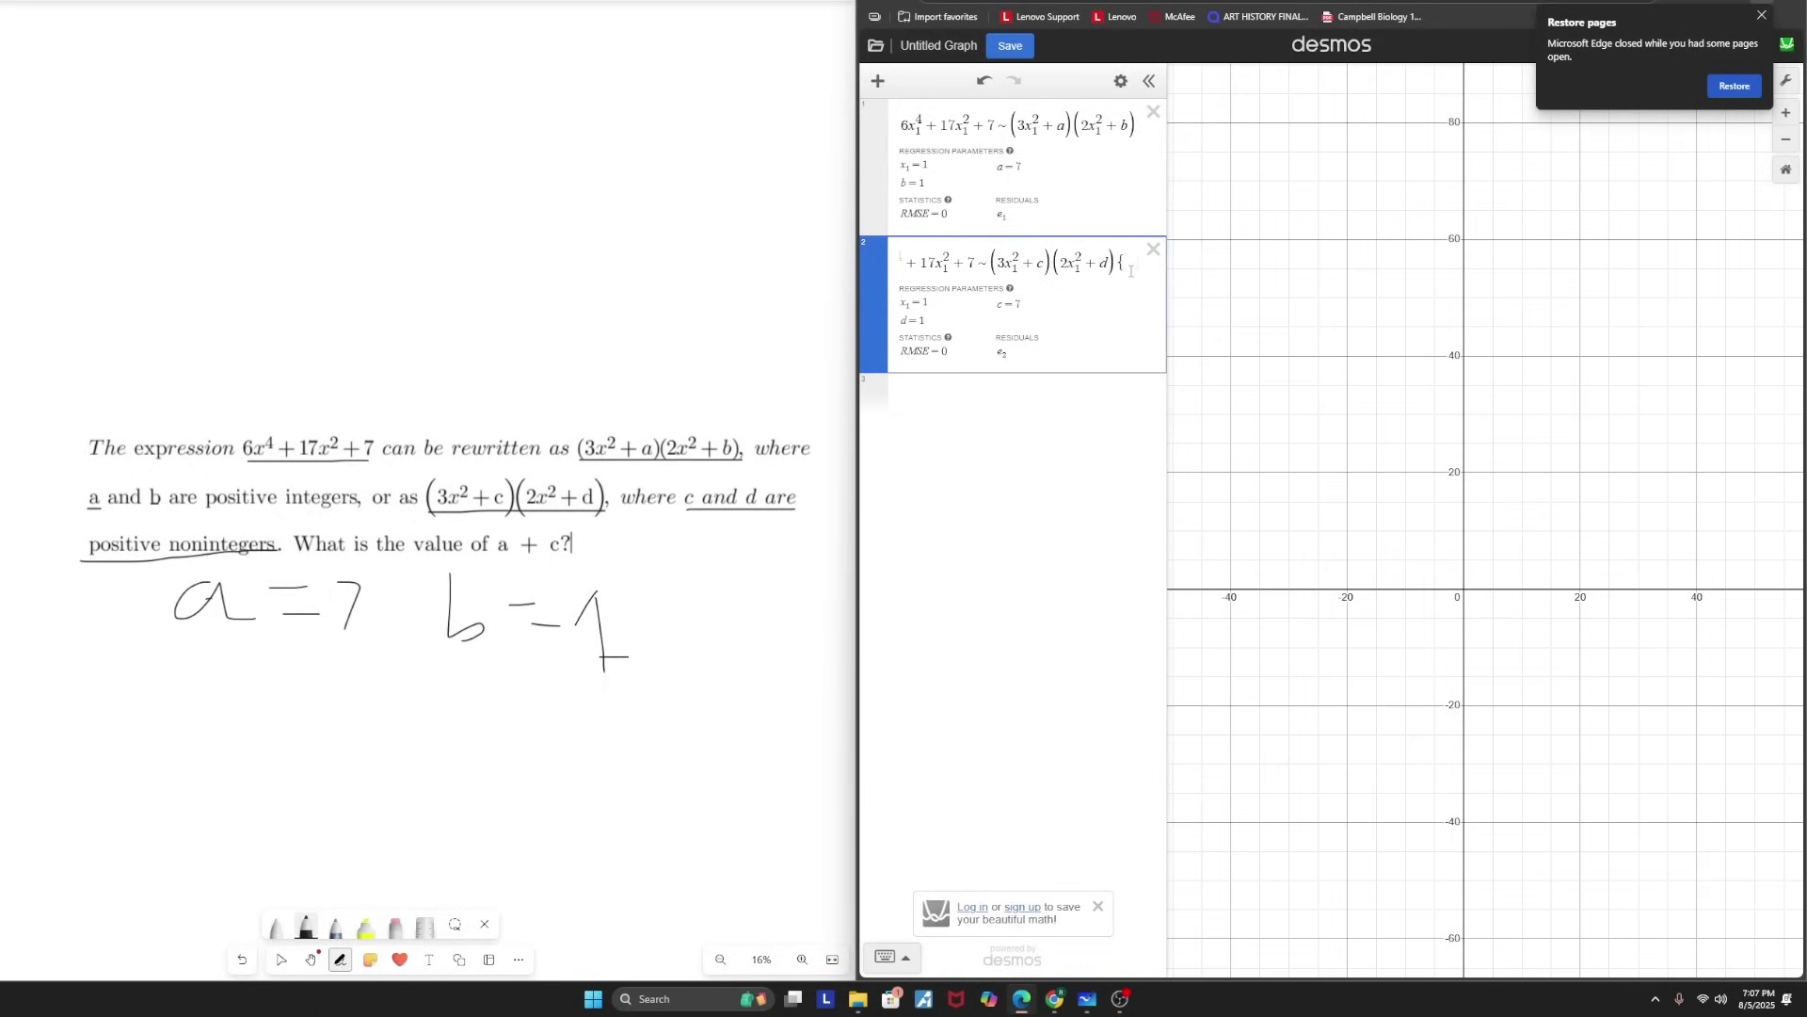
pyautogui.write('mod(c,1')
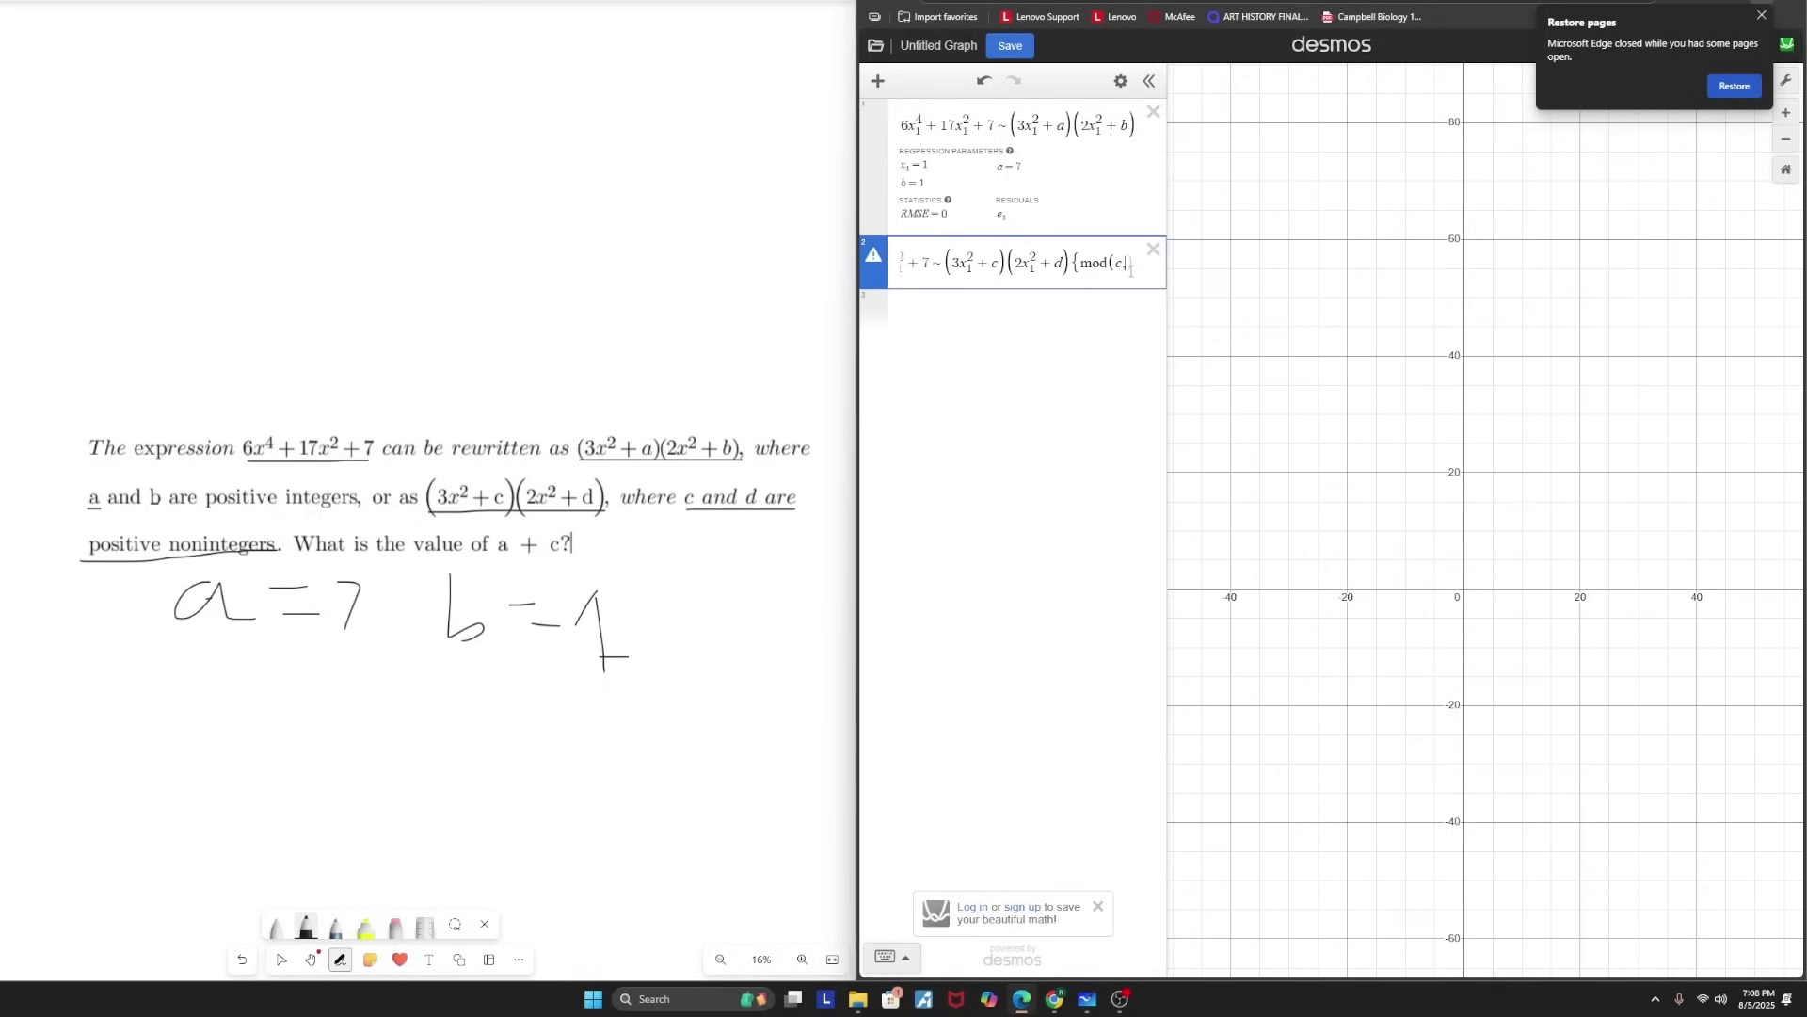
pyautogui.write(')>')
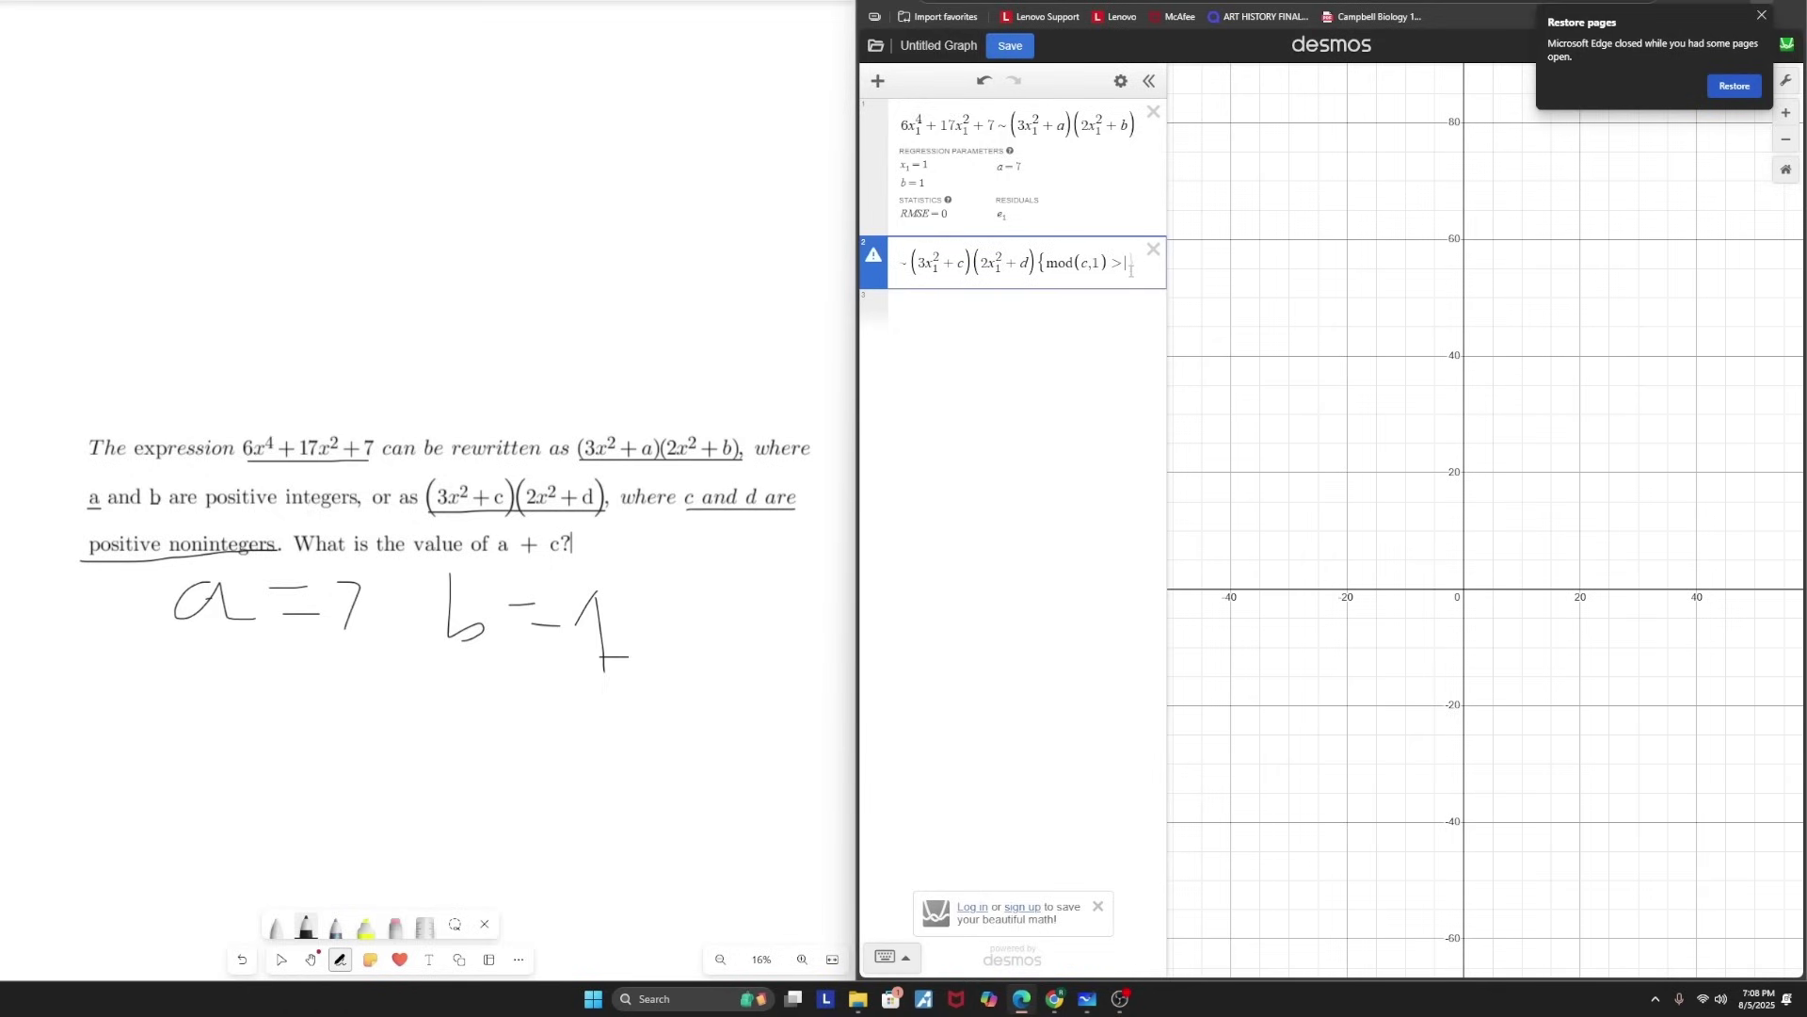
pyautogui.write('0')
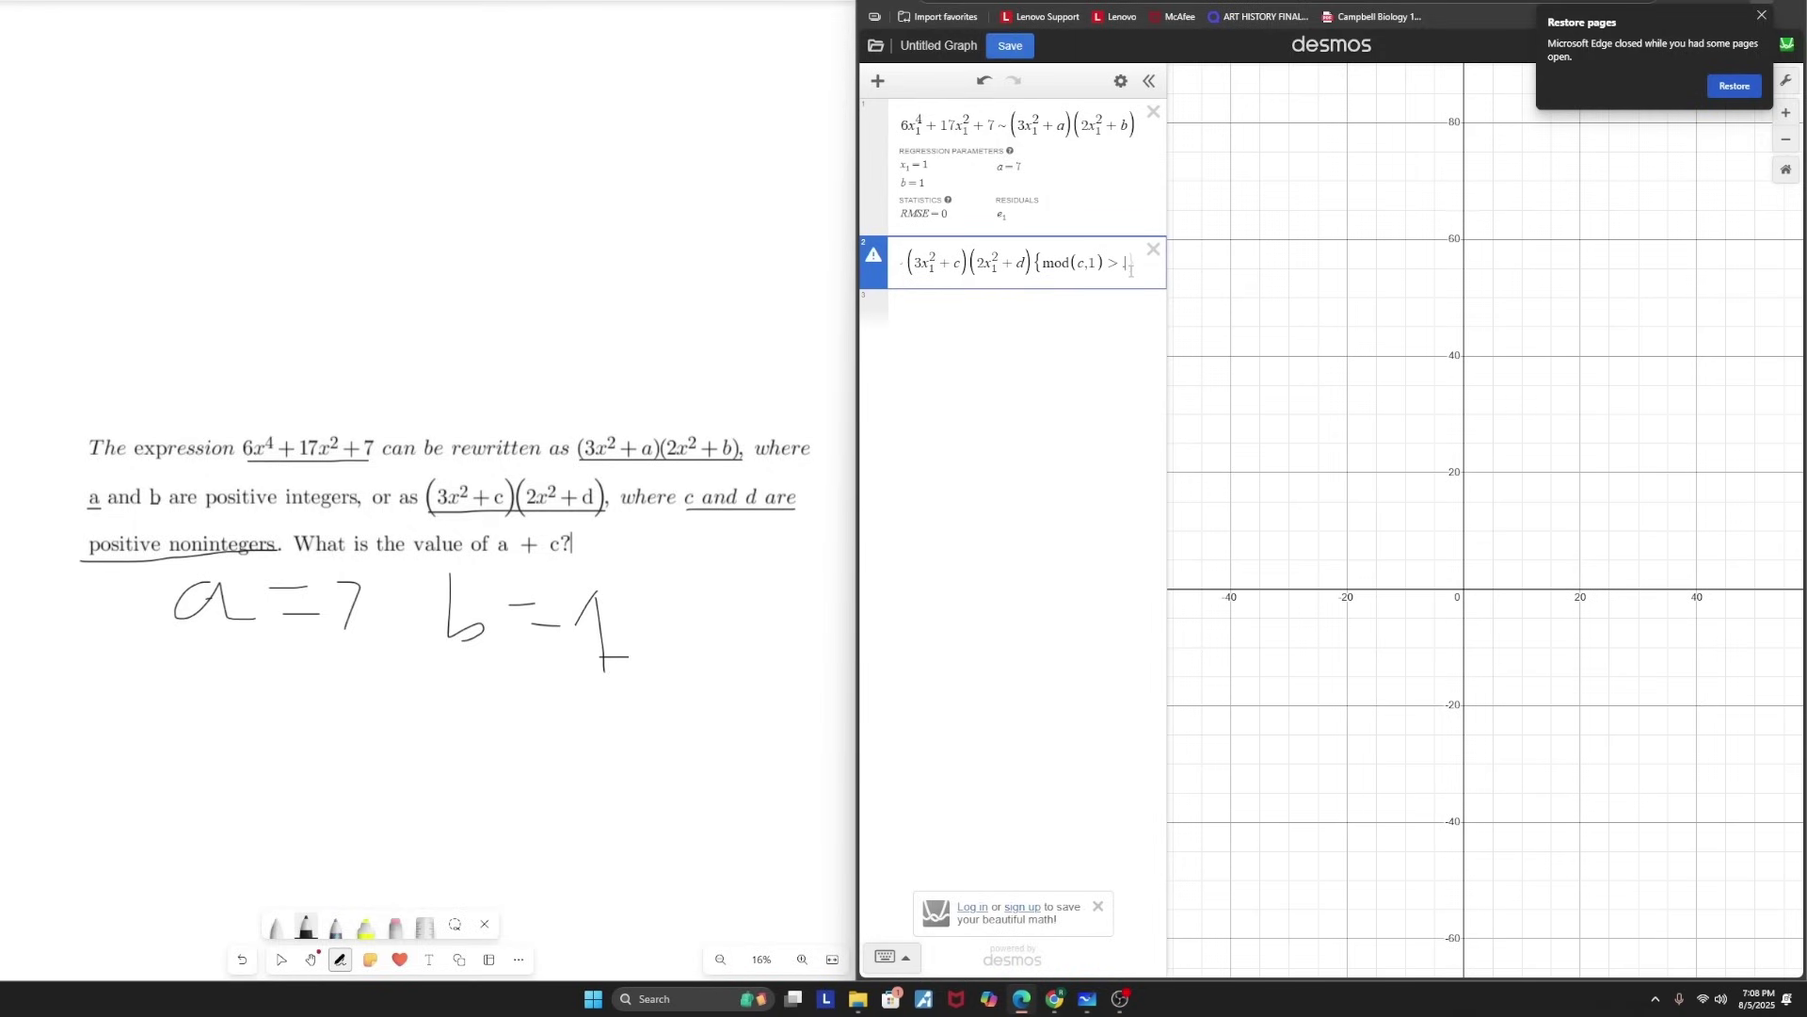
pyautogui.write('001')
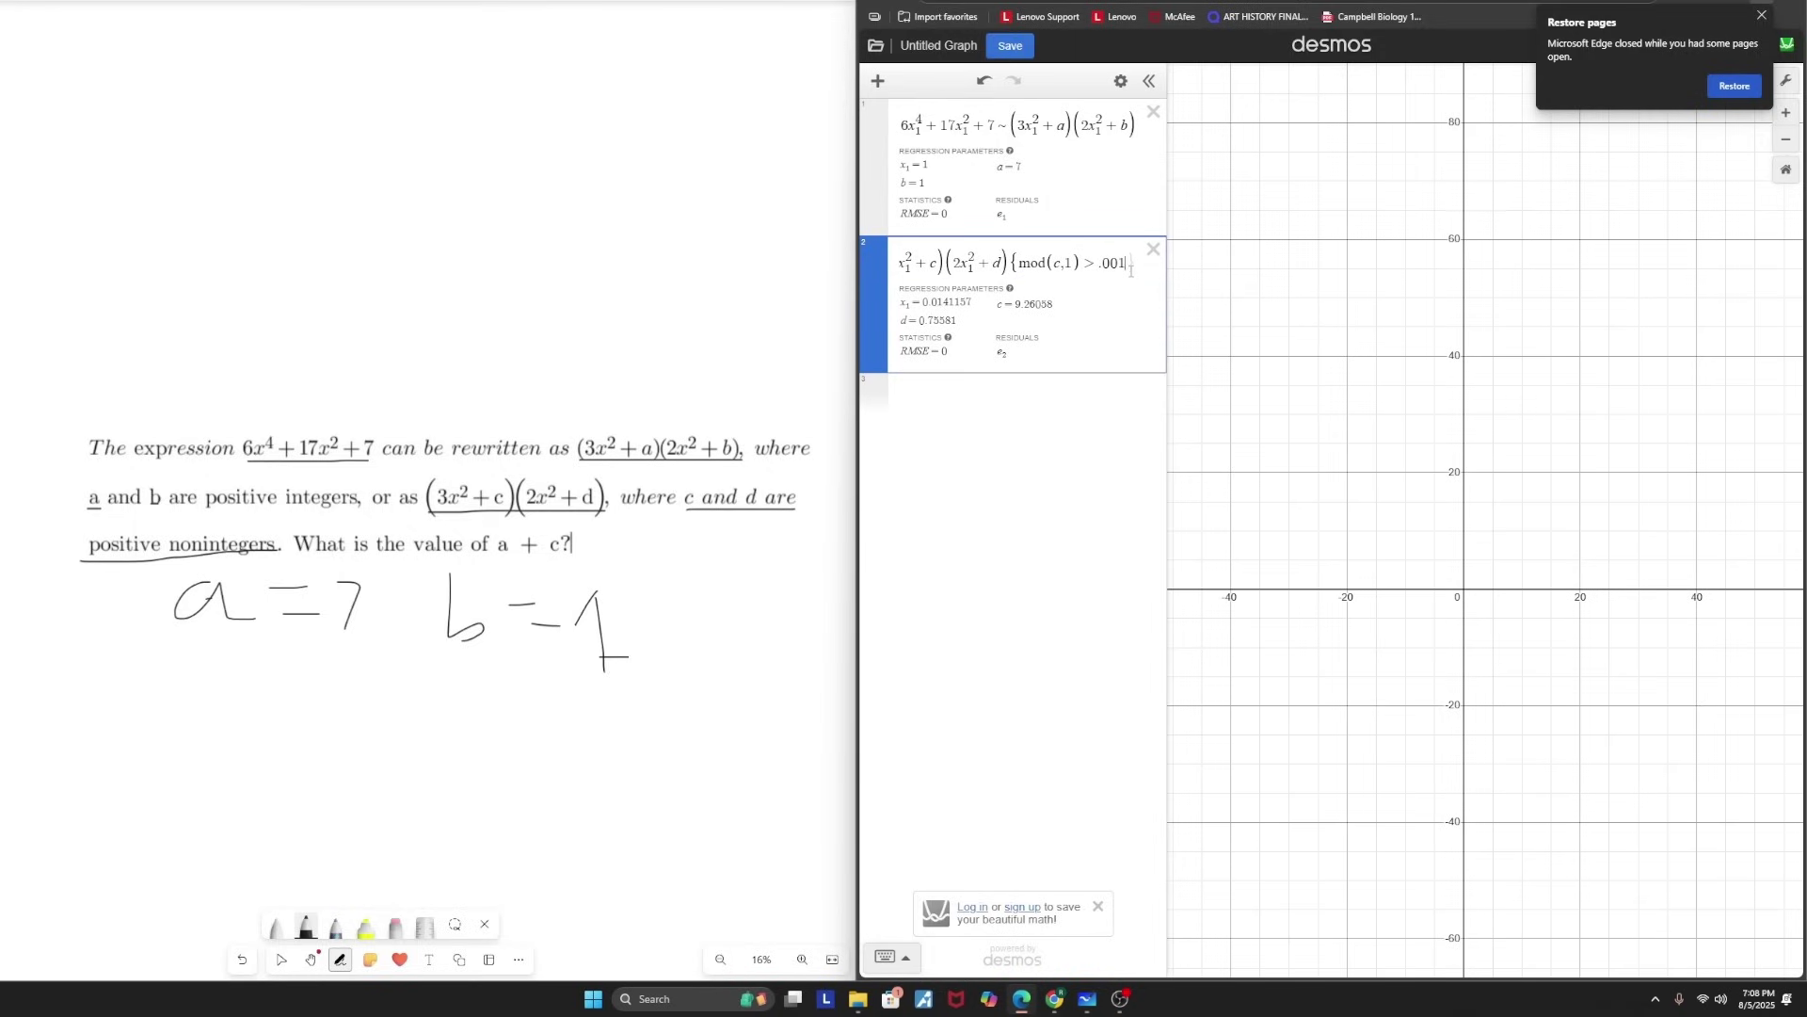
pyautogui.write('}')
# - Define x₁ = [1,2] so the second regression yields c = 1.5 and d = 4.66667
pyautogui.click(991, 391)
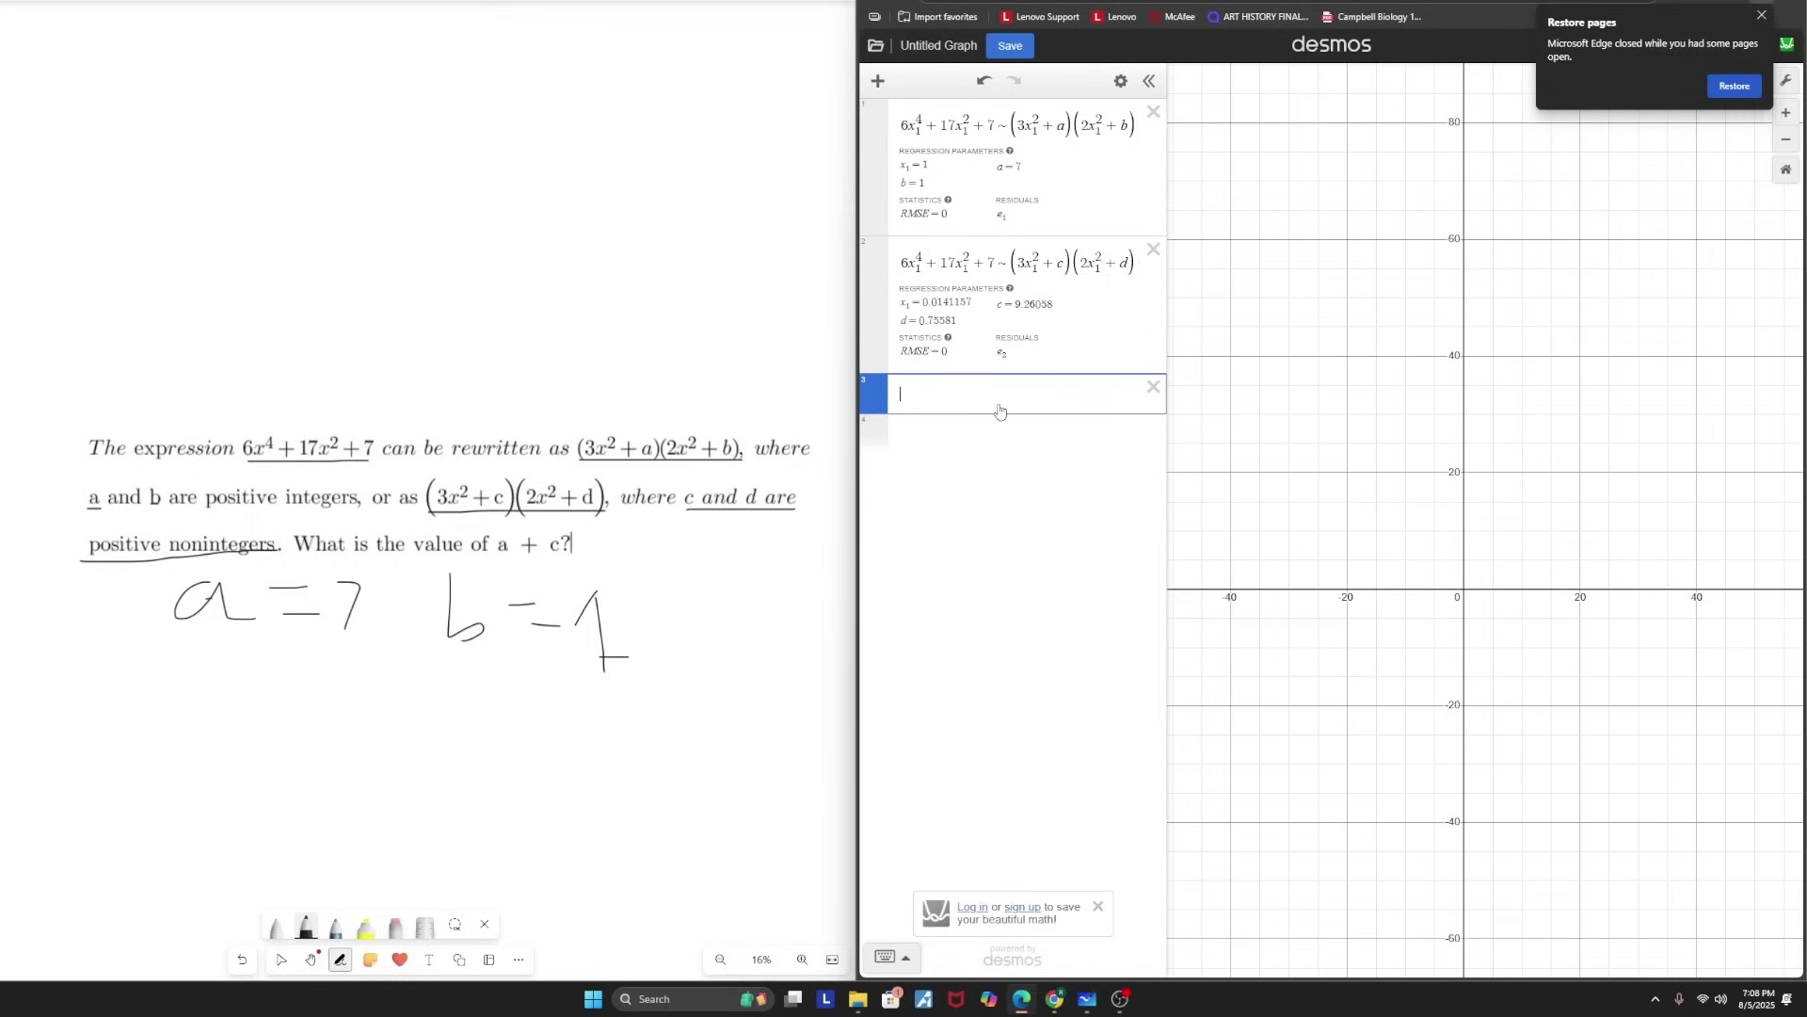
pyautogui.write('x1=[')
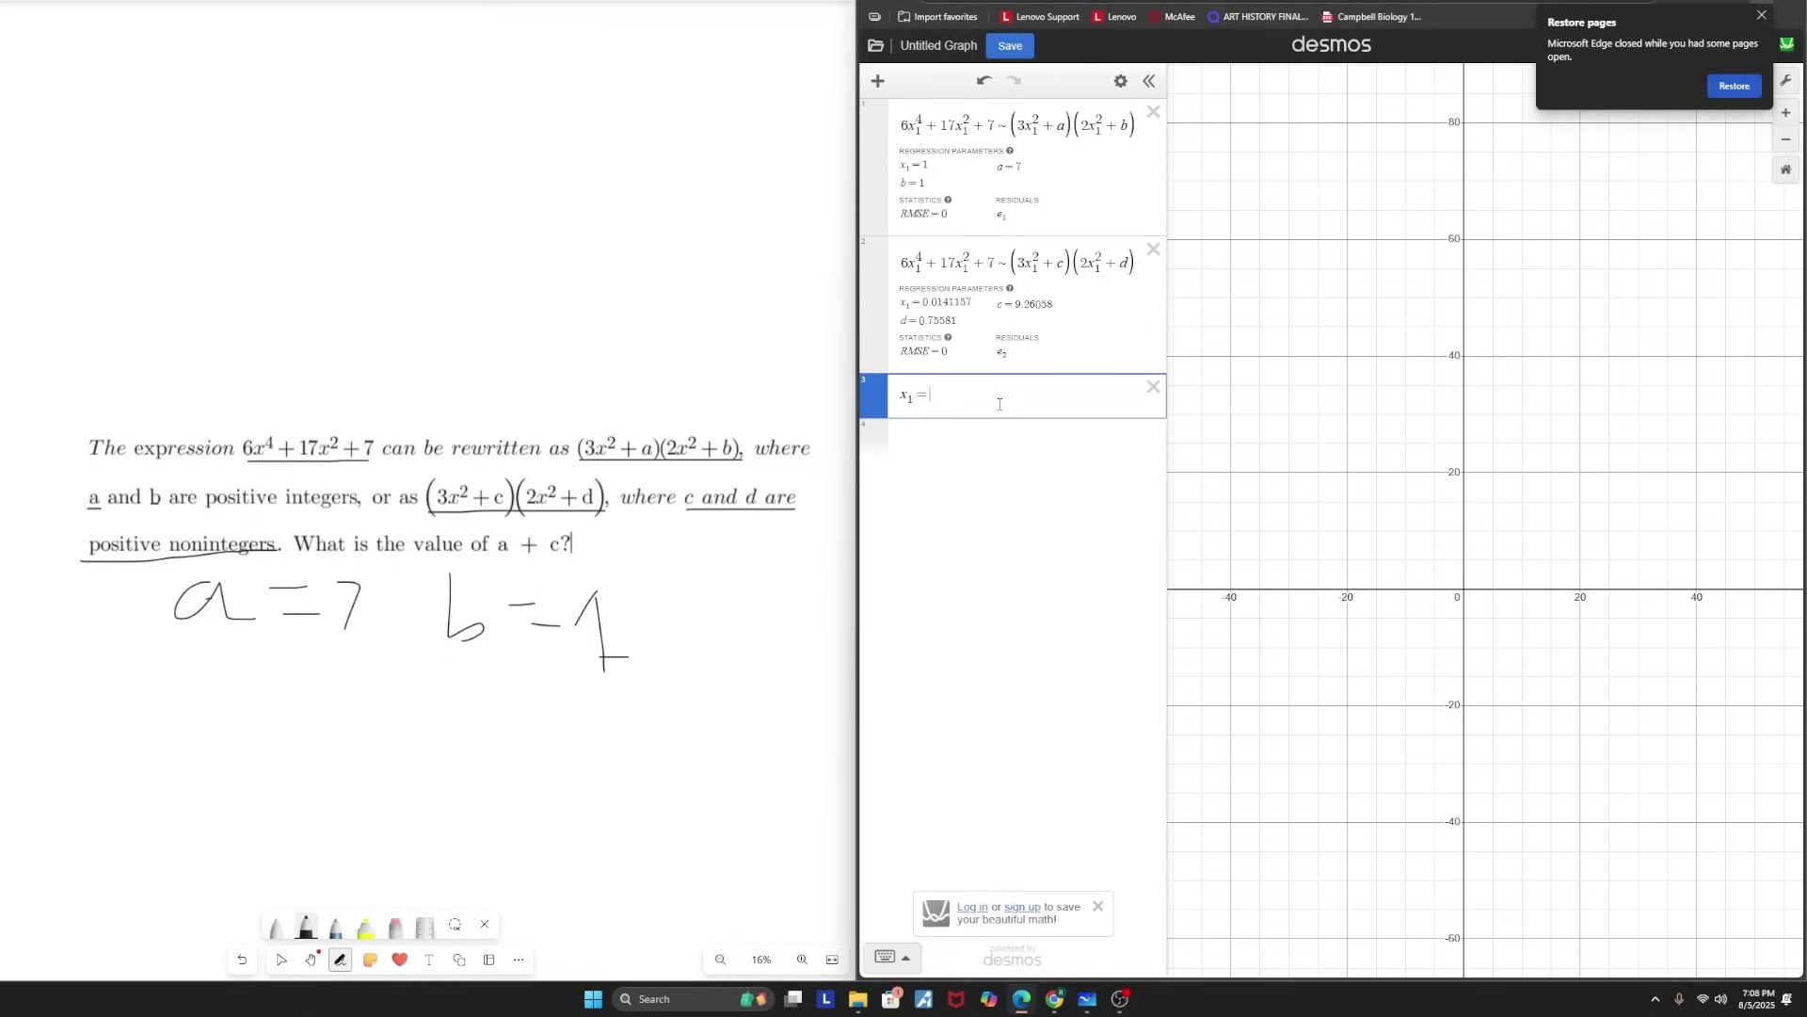
pyautogui.write('1,2')
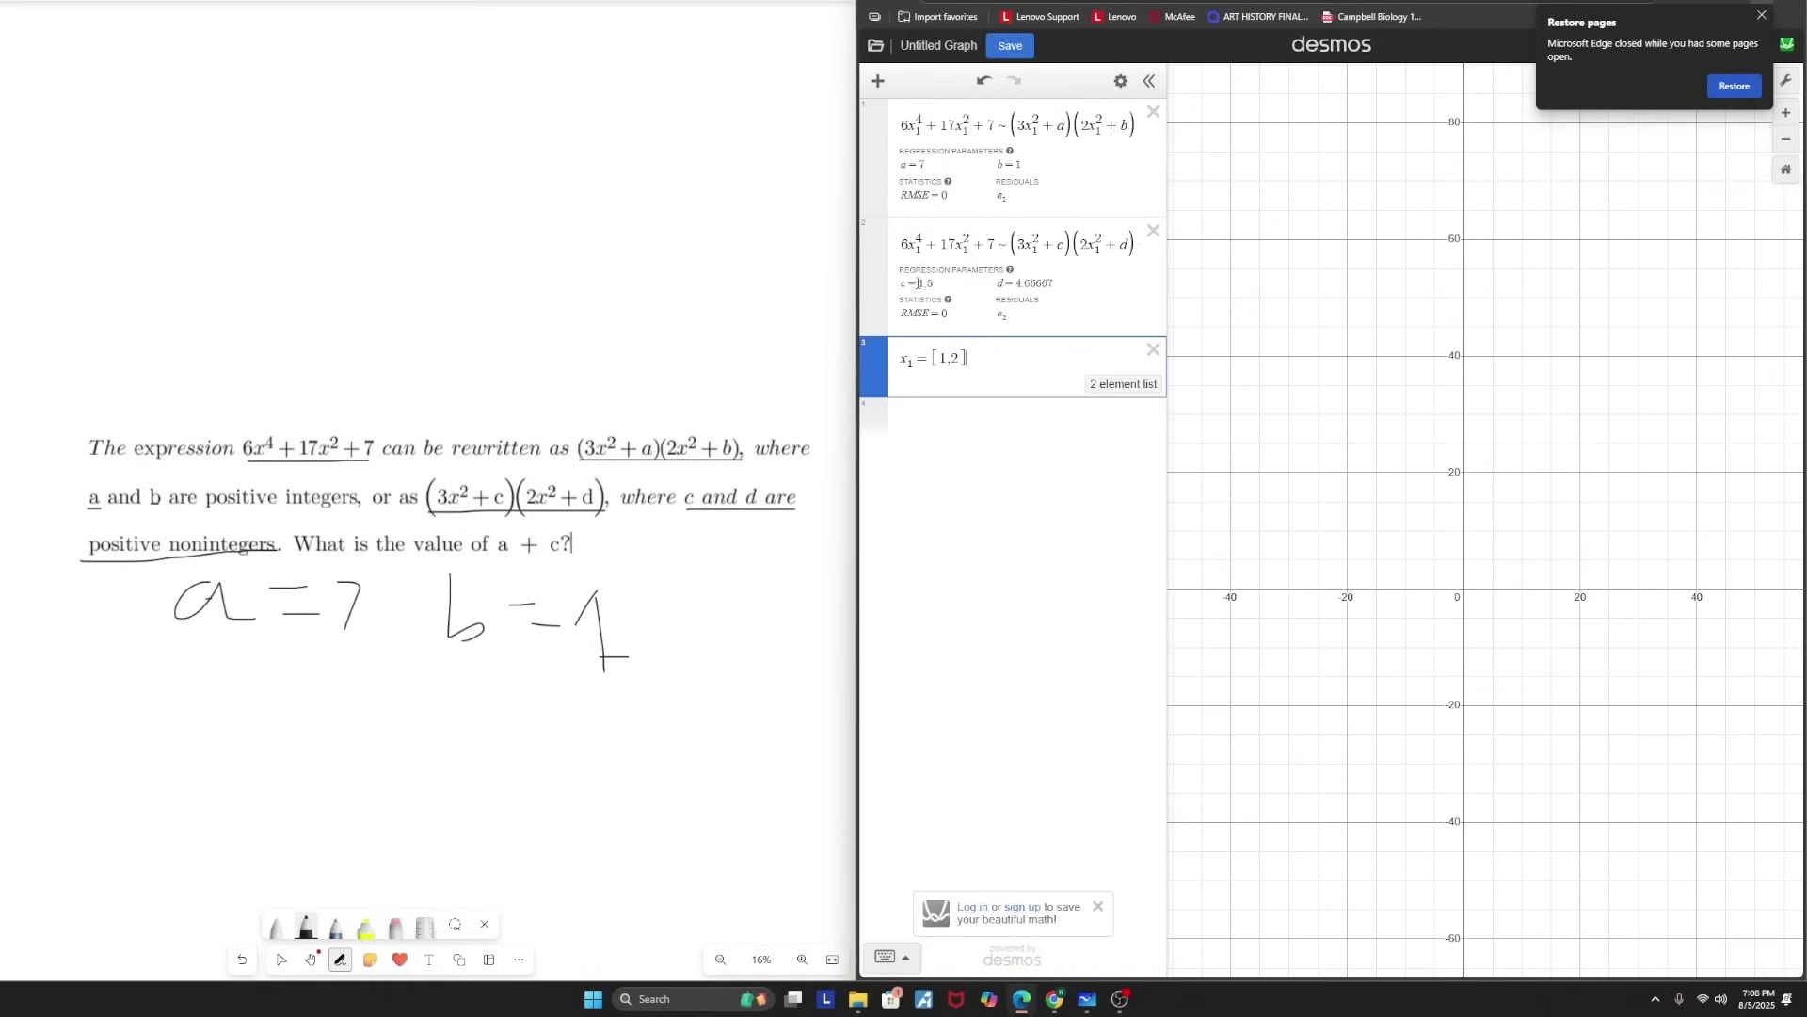
pyautogui.click(902, 282)
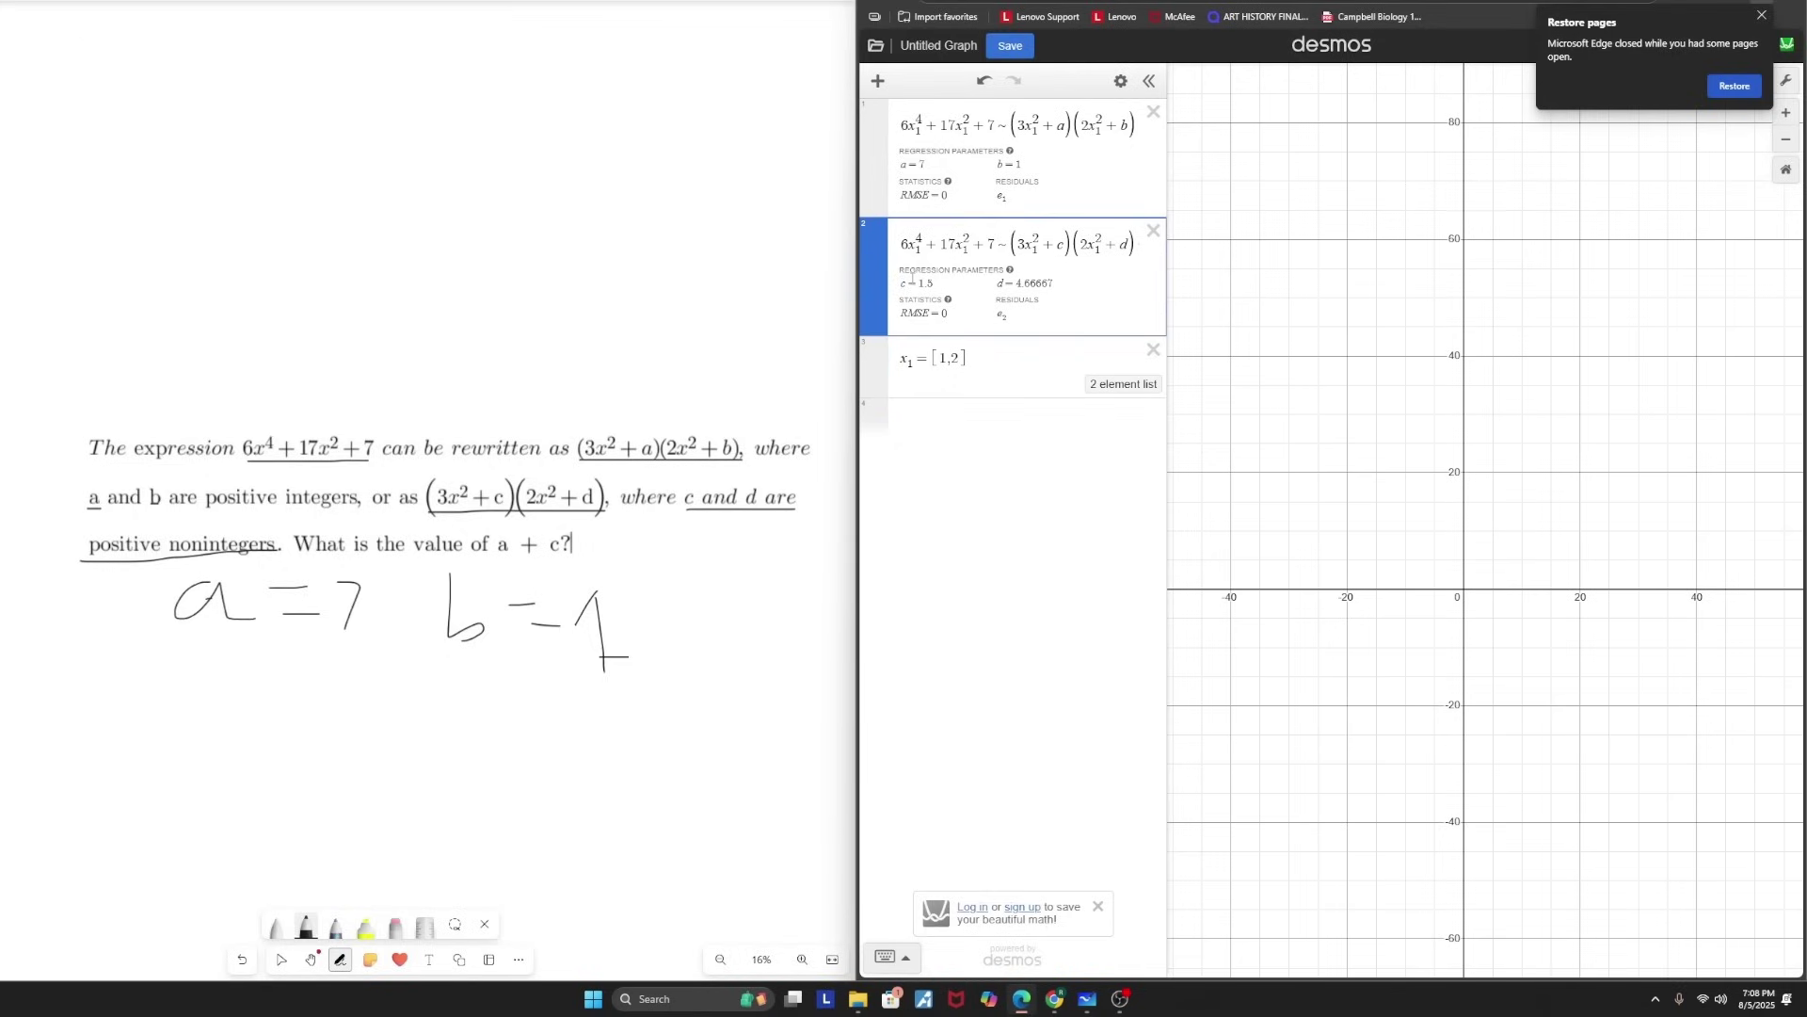
pyautogui.moveTo(979, 356); pyautogui.dragTo(906, 360)
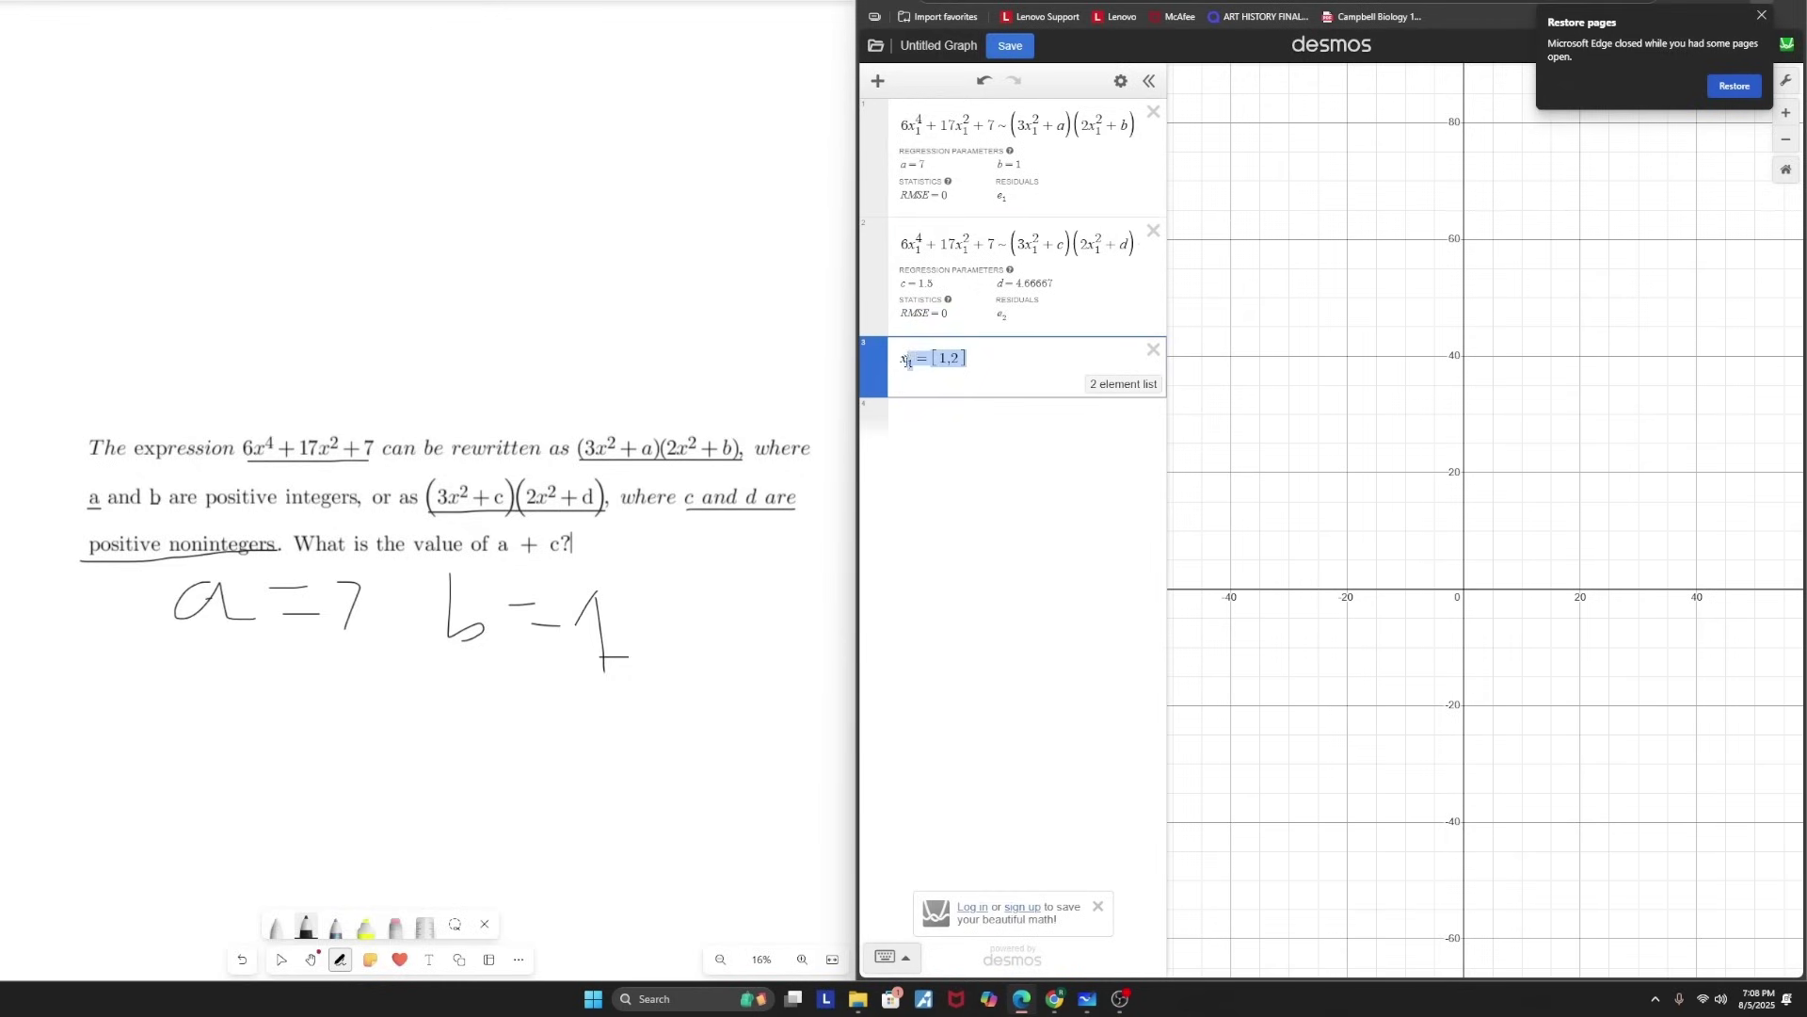
pyautogui.moveTo(907, 281); pyautogui.dragTo(1008, 302)
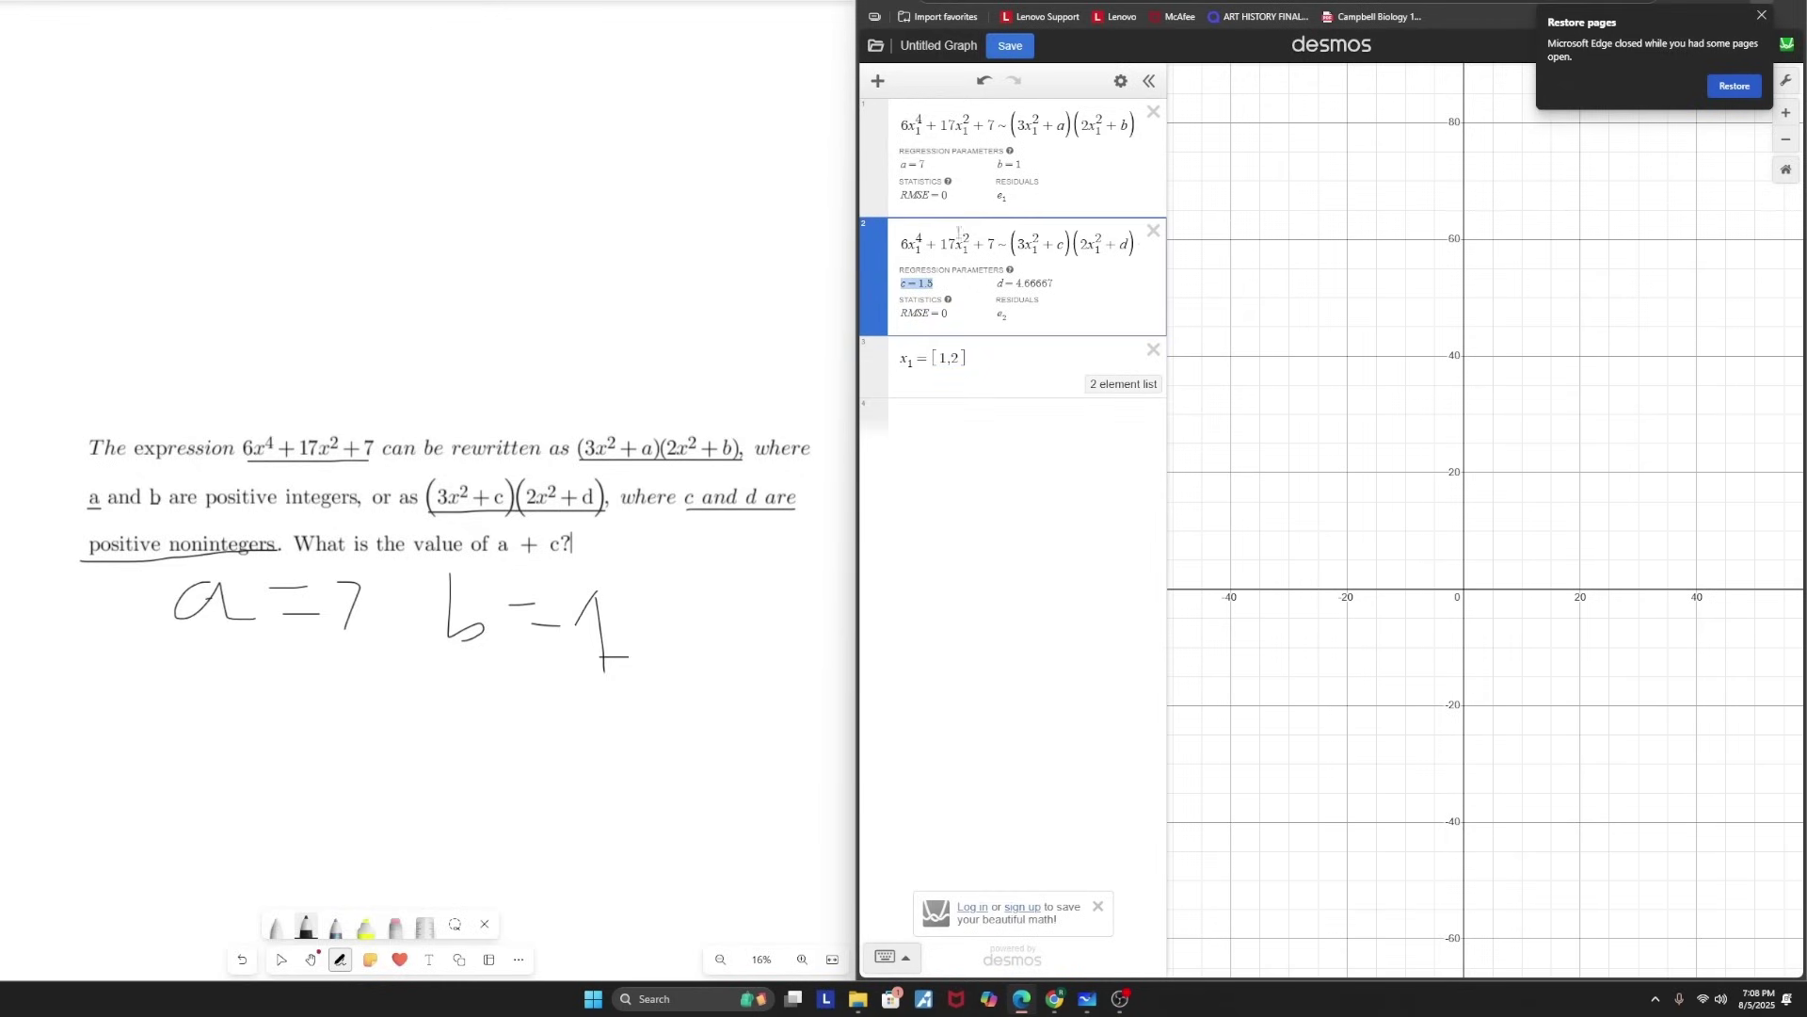
pyautogui.click(925, 414)
# - Enter a+c, which evaluates to 8.5
pyautogui.write('a+c')
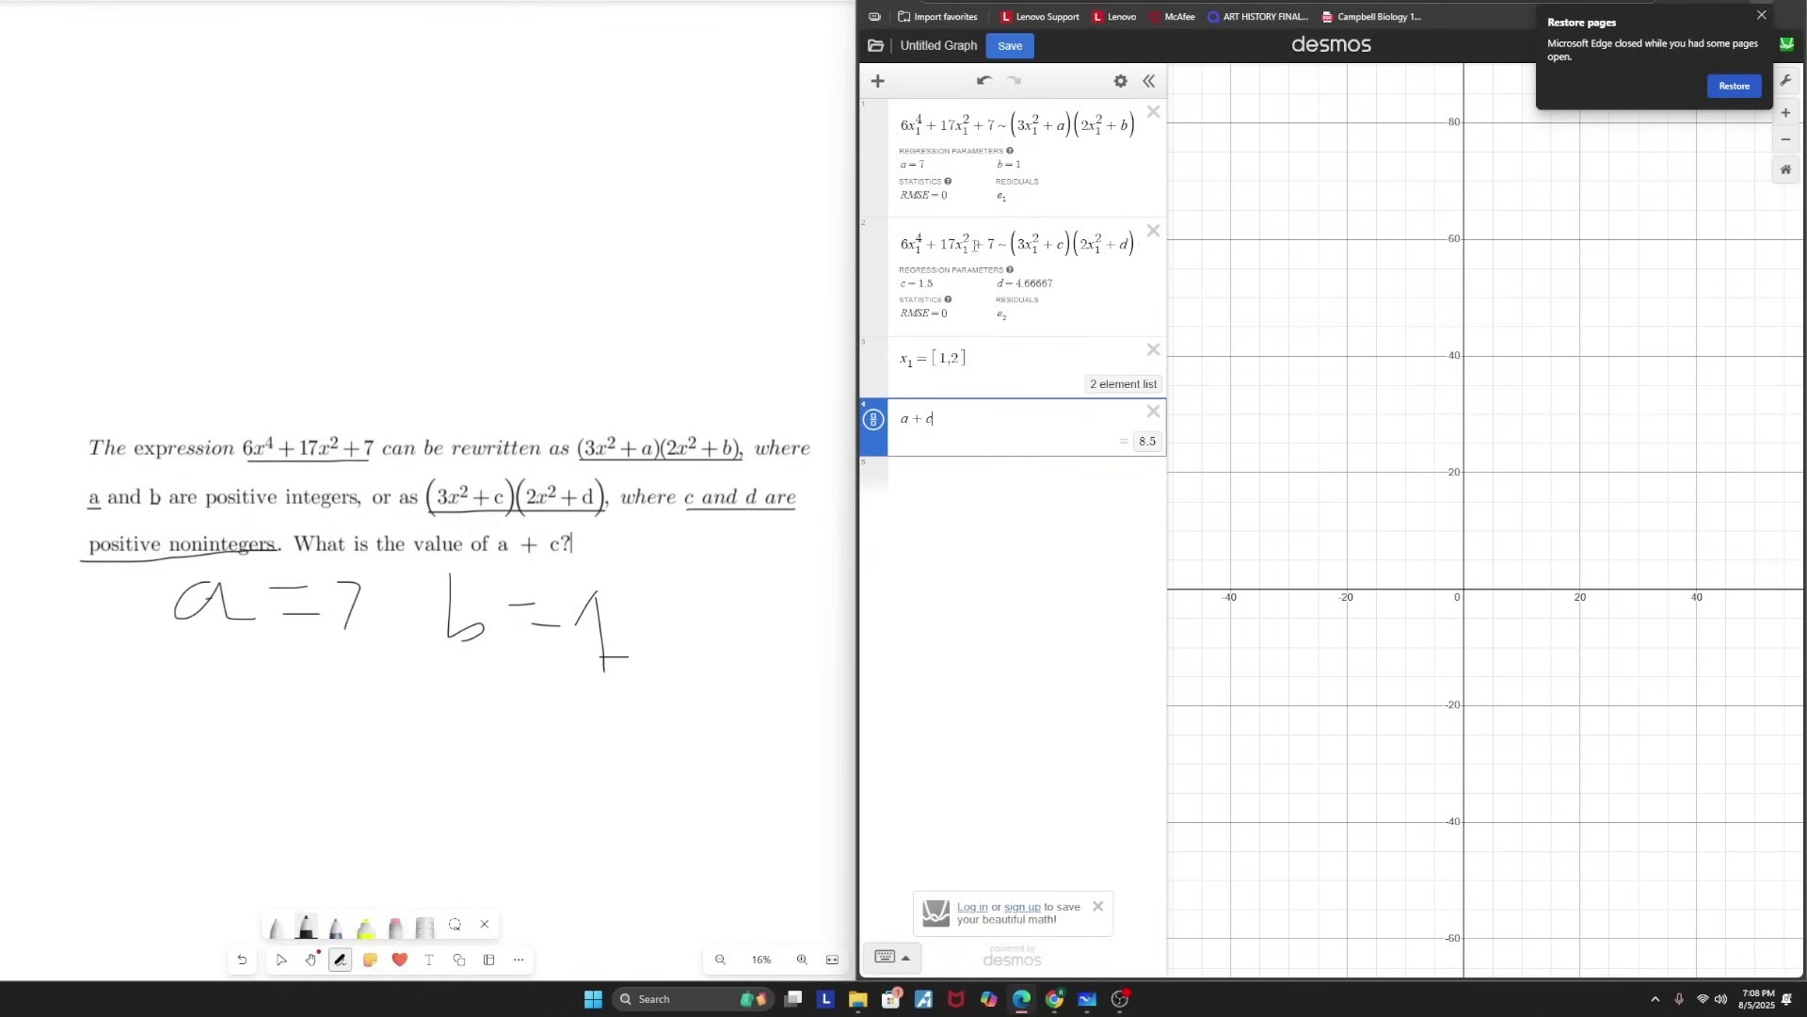
pyautogui.moveTo(974, 245); pyautogui.dragTo(1192, 268)
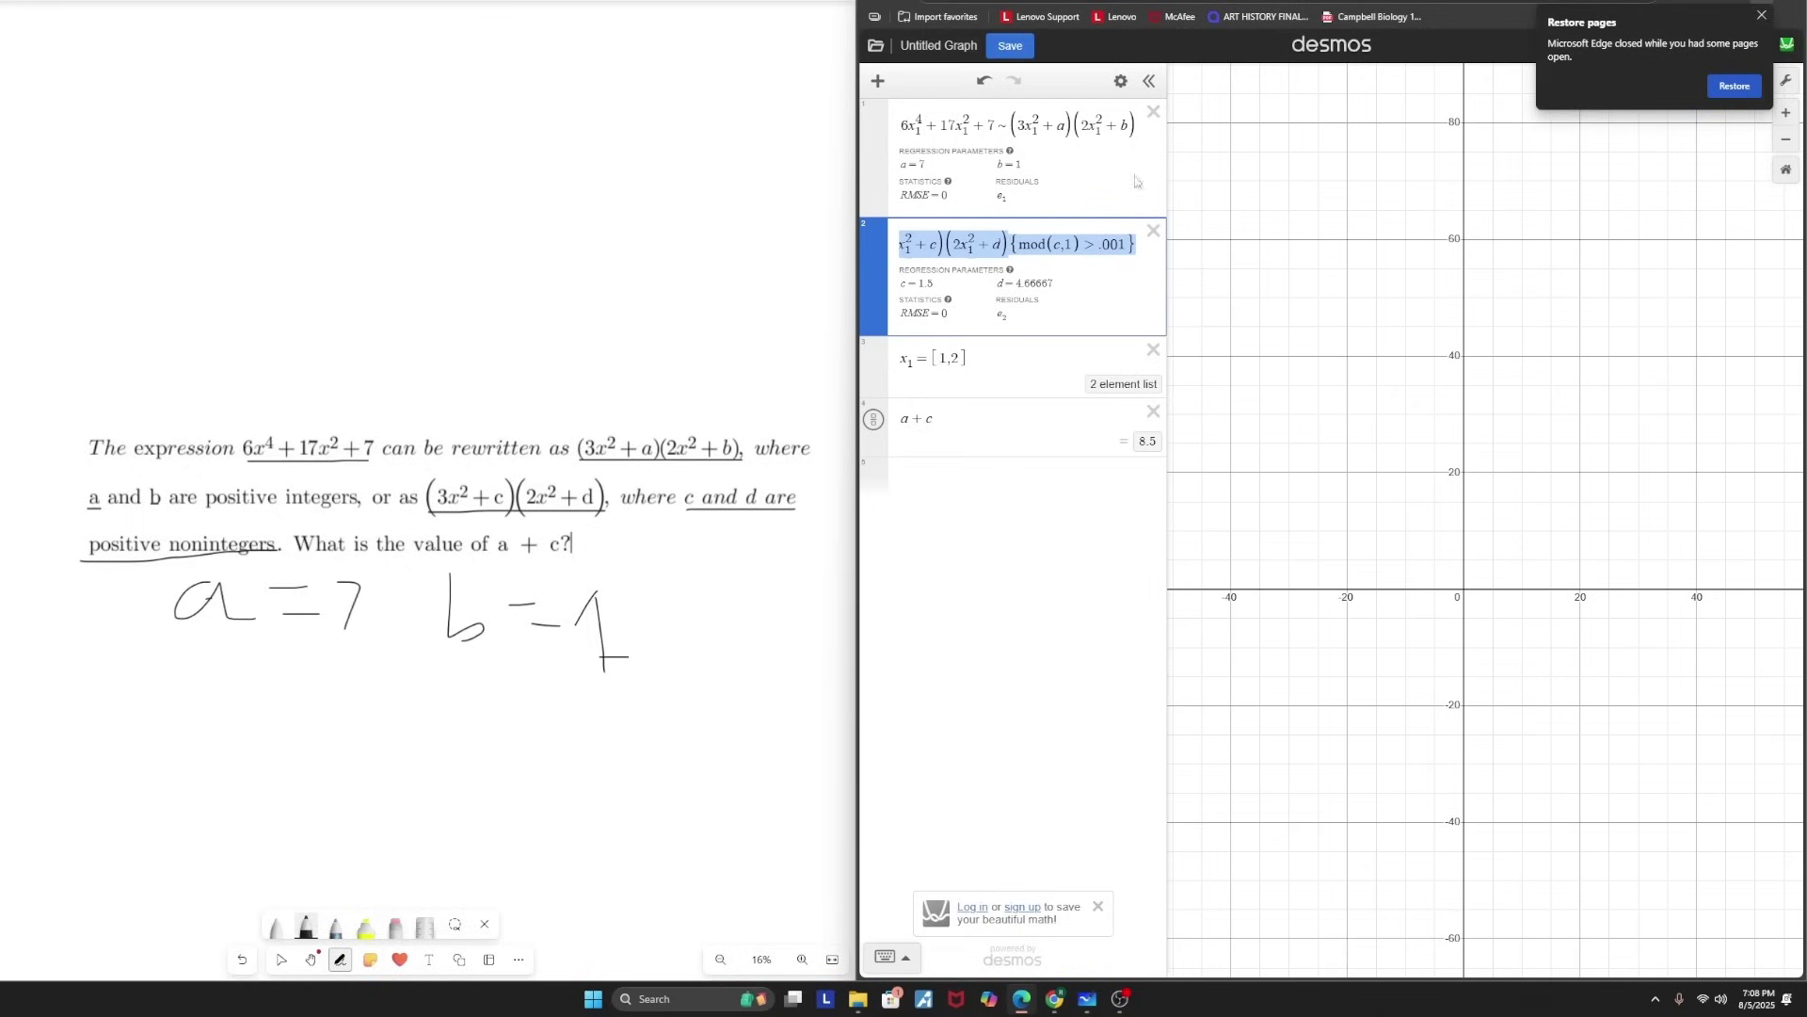
# - Move the mod(c,1) restriction into its own row and change it to mod(c,1) < .00001
pyautogui.moveTo(1010, 247); pyautogui.dragTo(1096, 268)
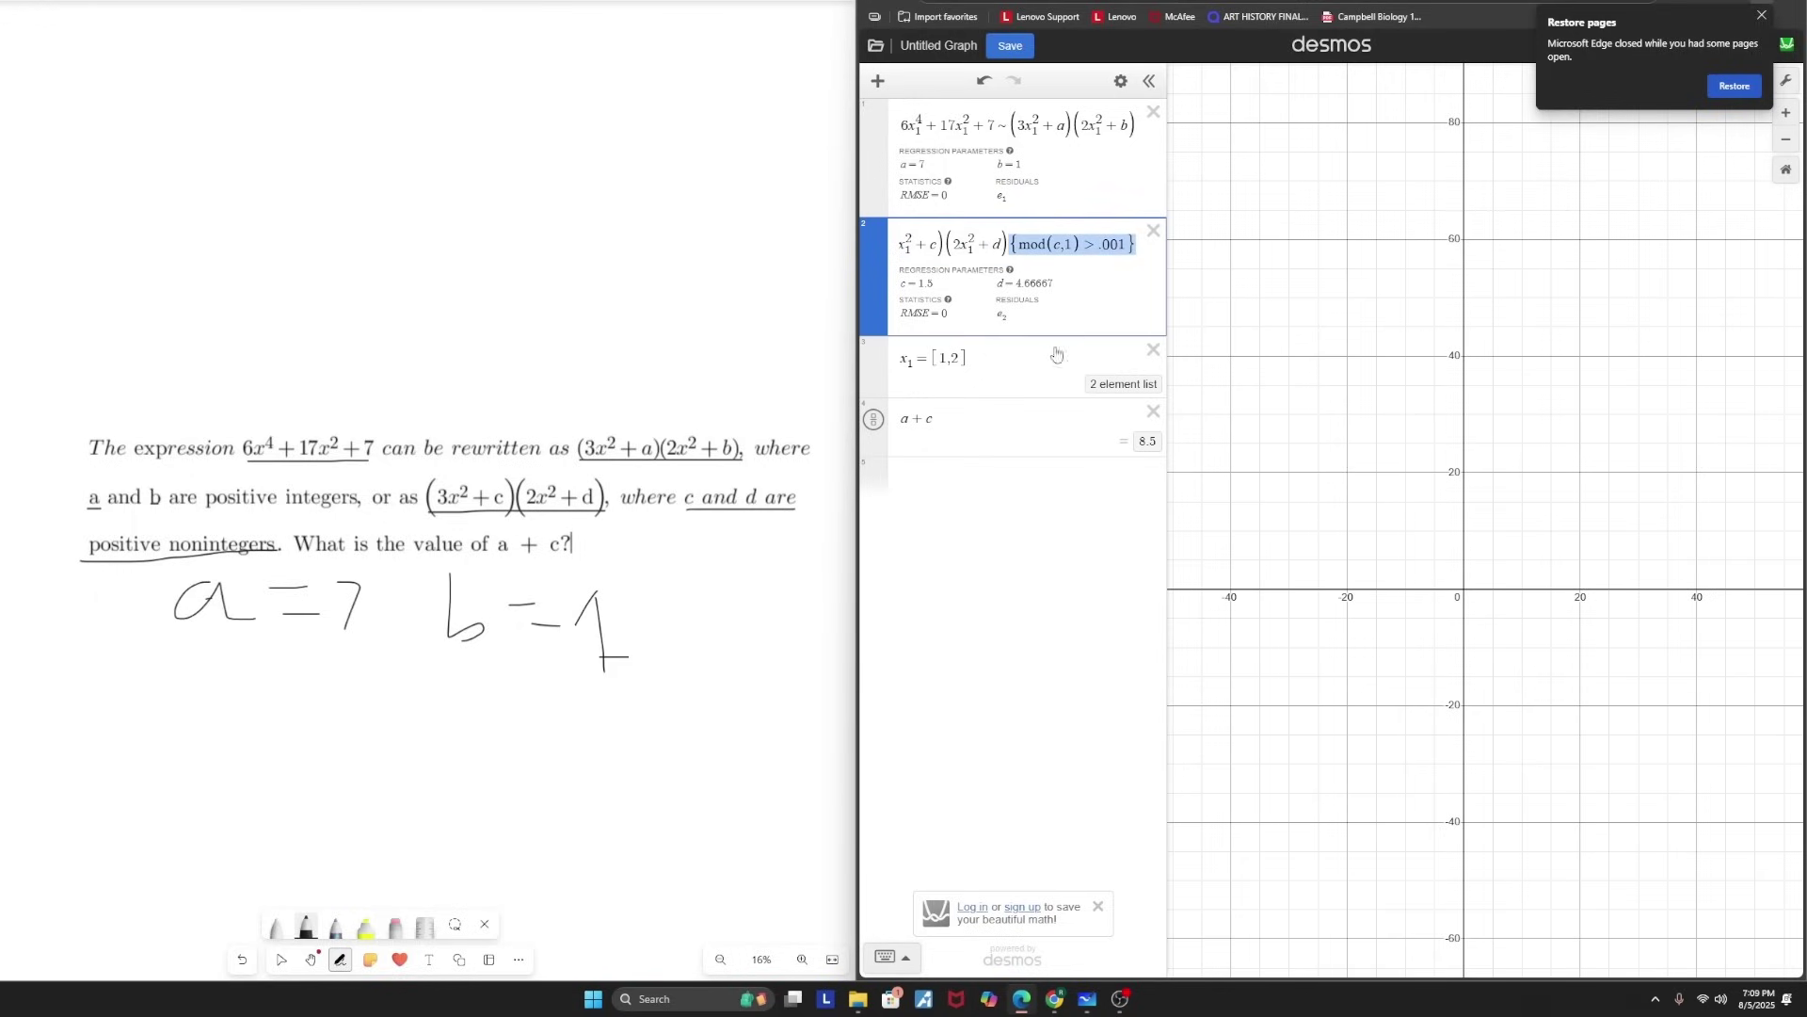
pyautogui.hotkey('ctrl', 'x')
pyautogui.click(1024, 471)
pyautogui.hotkey('ctrl', 'v')
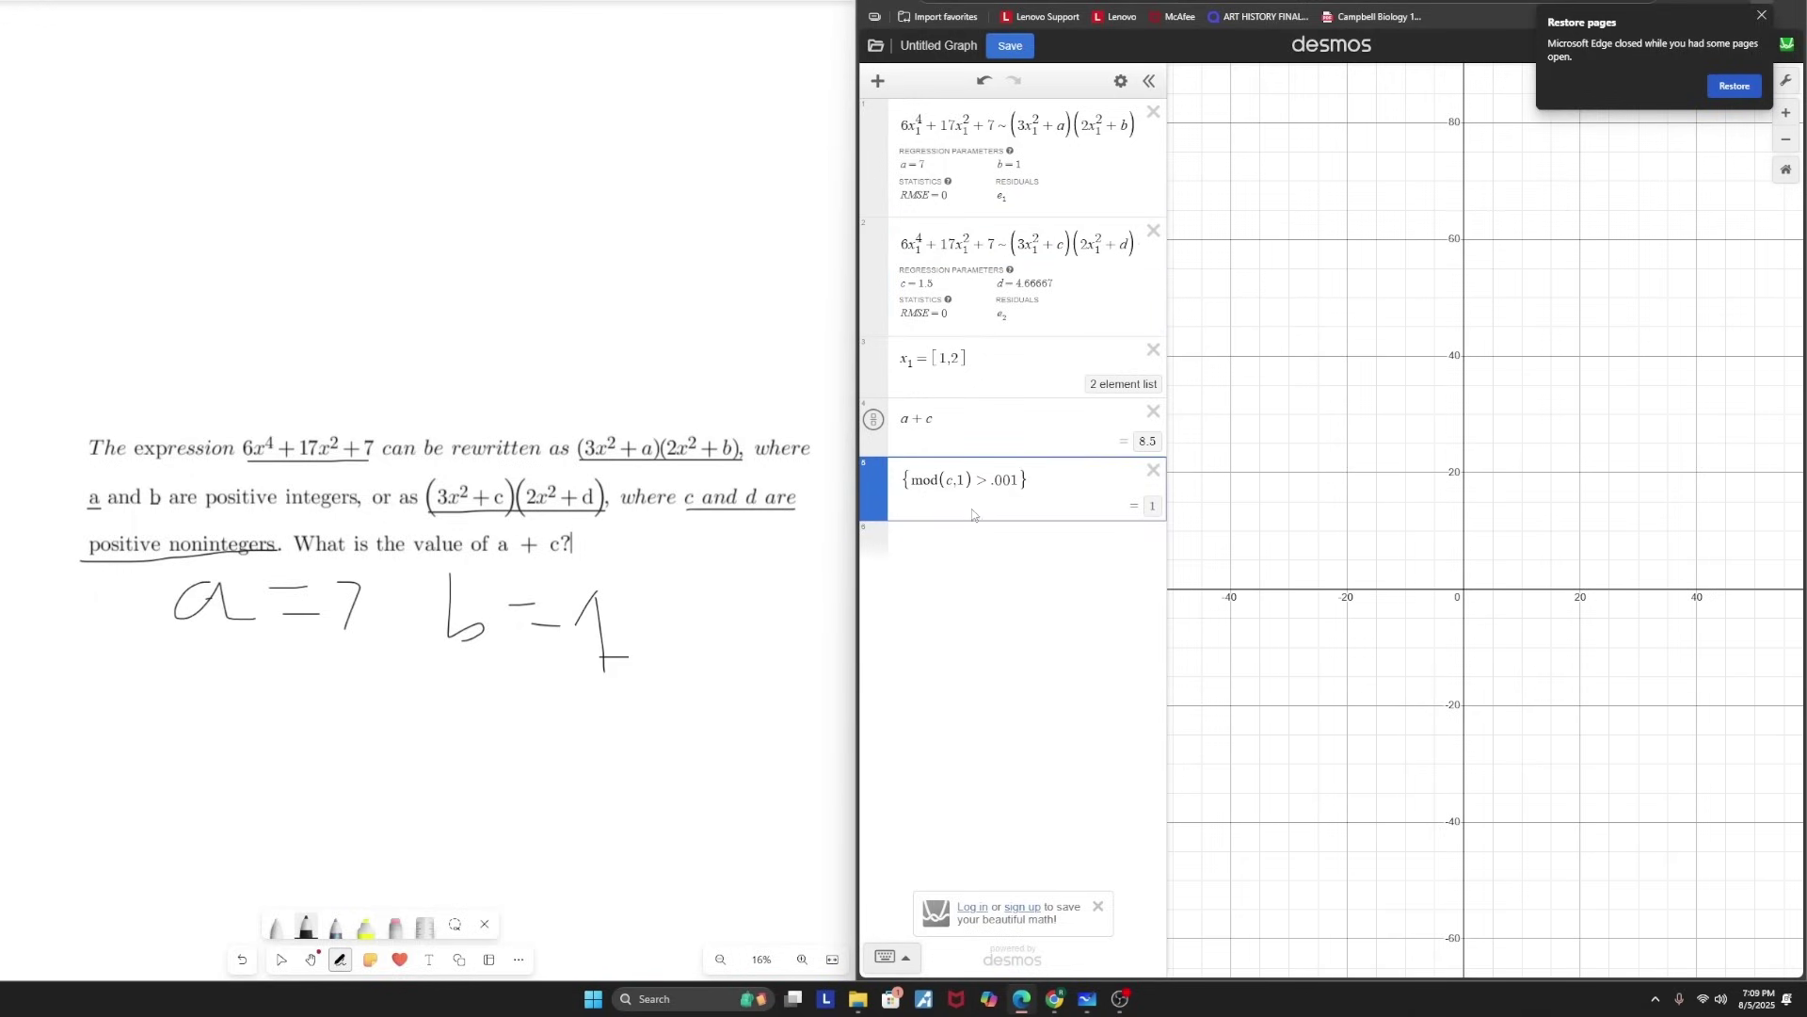
pyautogui.click(989, 483)
pyautogui.press('BackSpace')
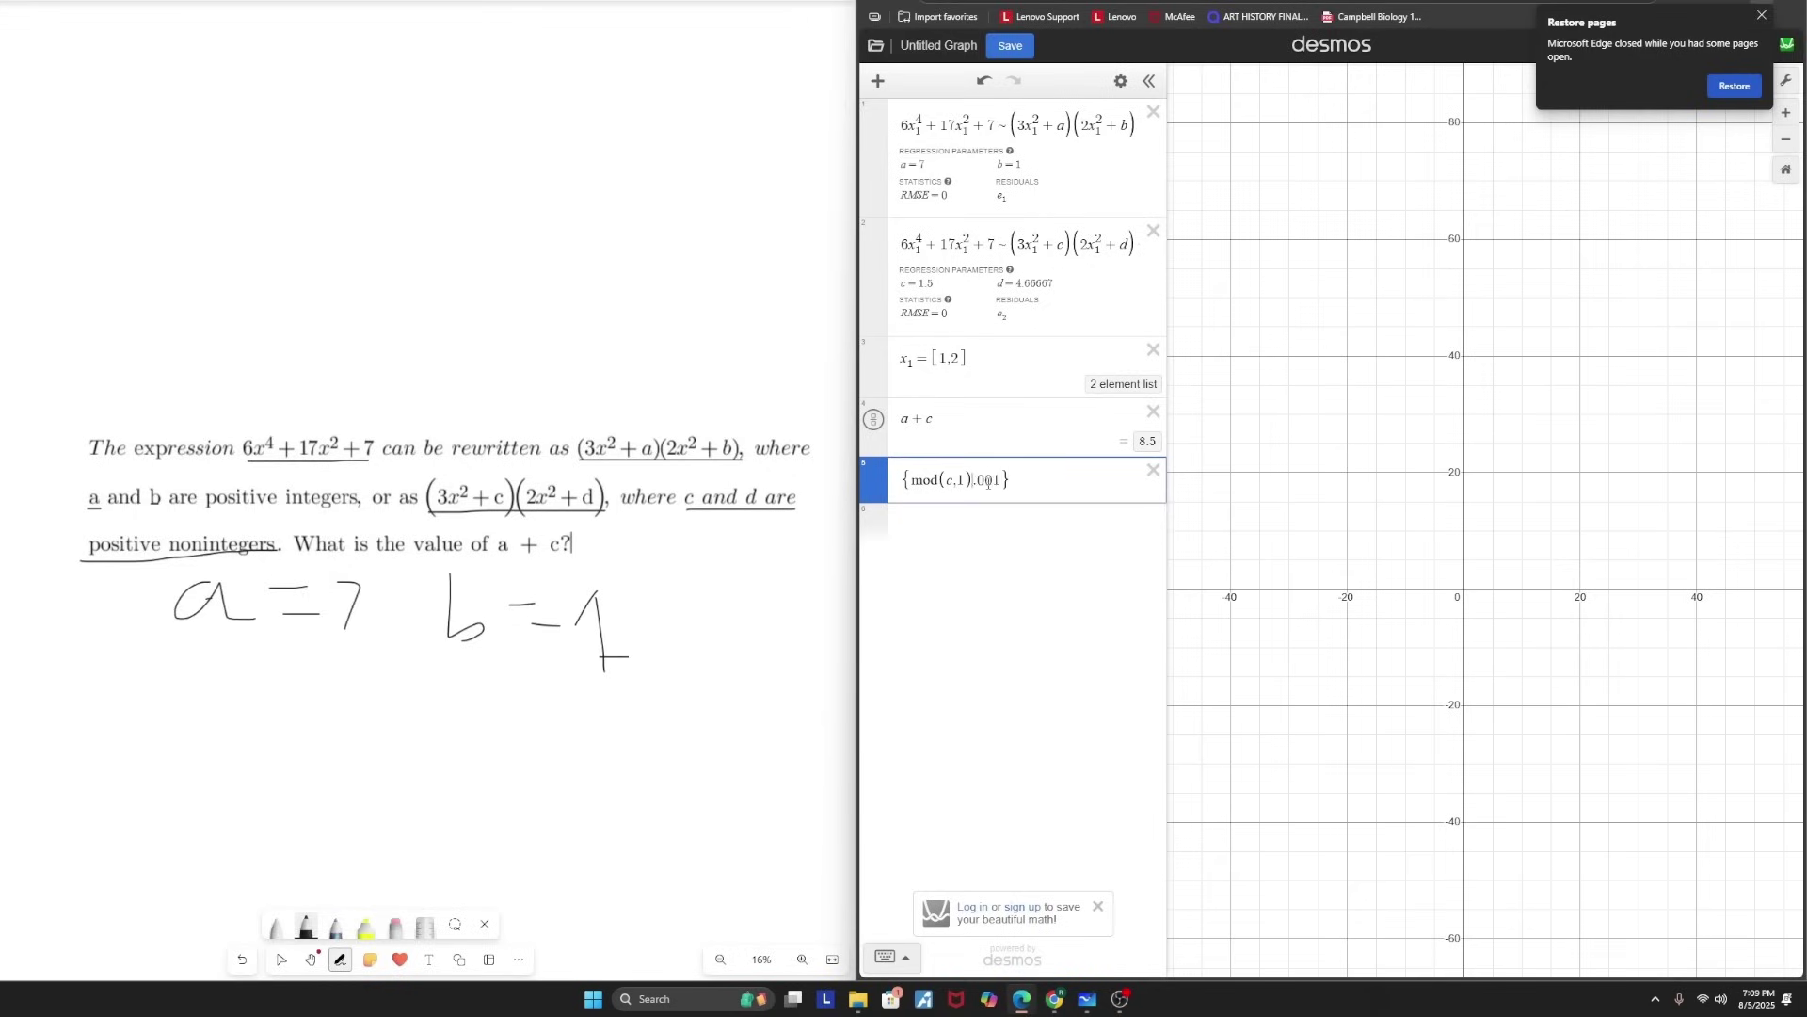
pyautogui.write('<')
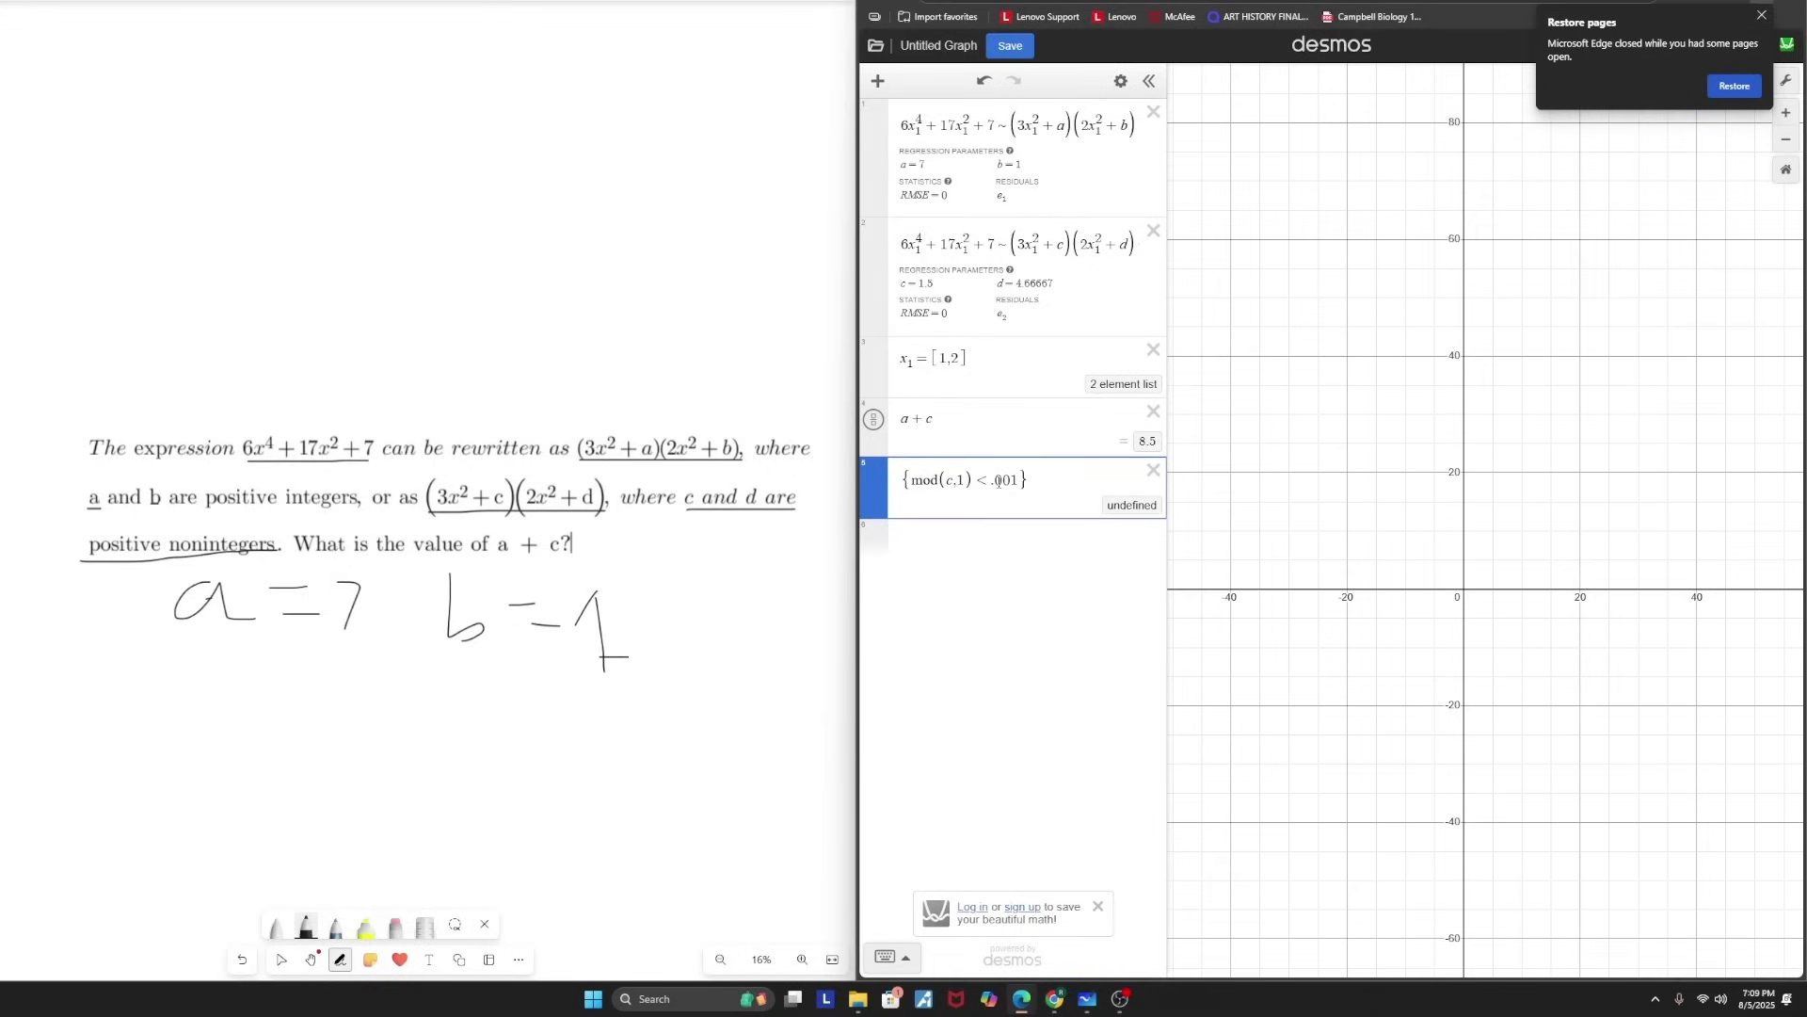
pyautogui.moveTo(1005, 483); pyautogui.dragTo(1014, 484)
pyautogui.write('0000')
pyautogui.moveTo(1033, 484); pyautogui.dragTo(917, 484)
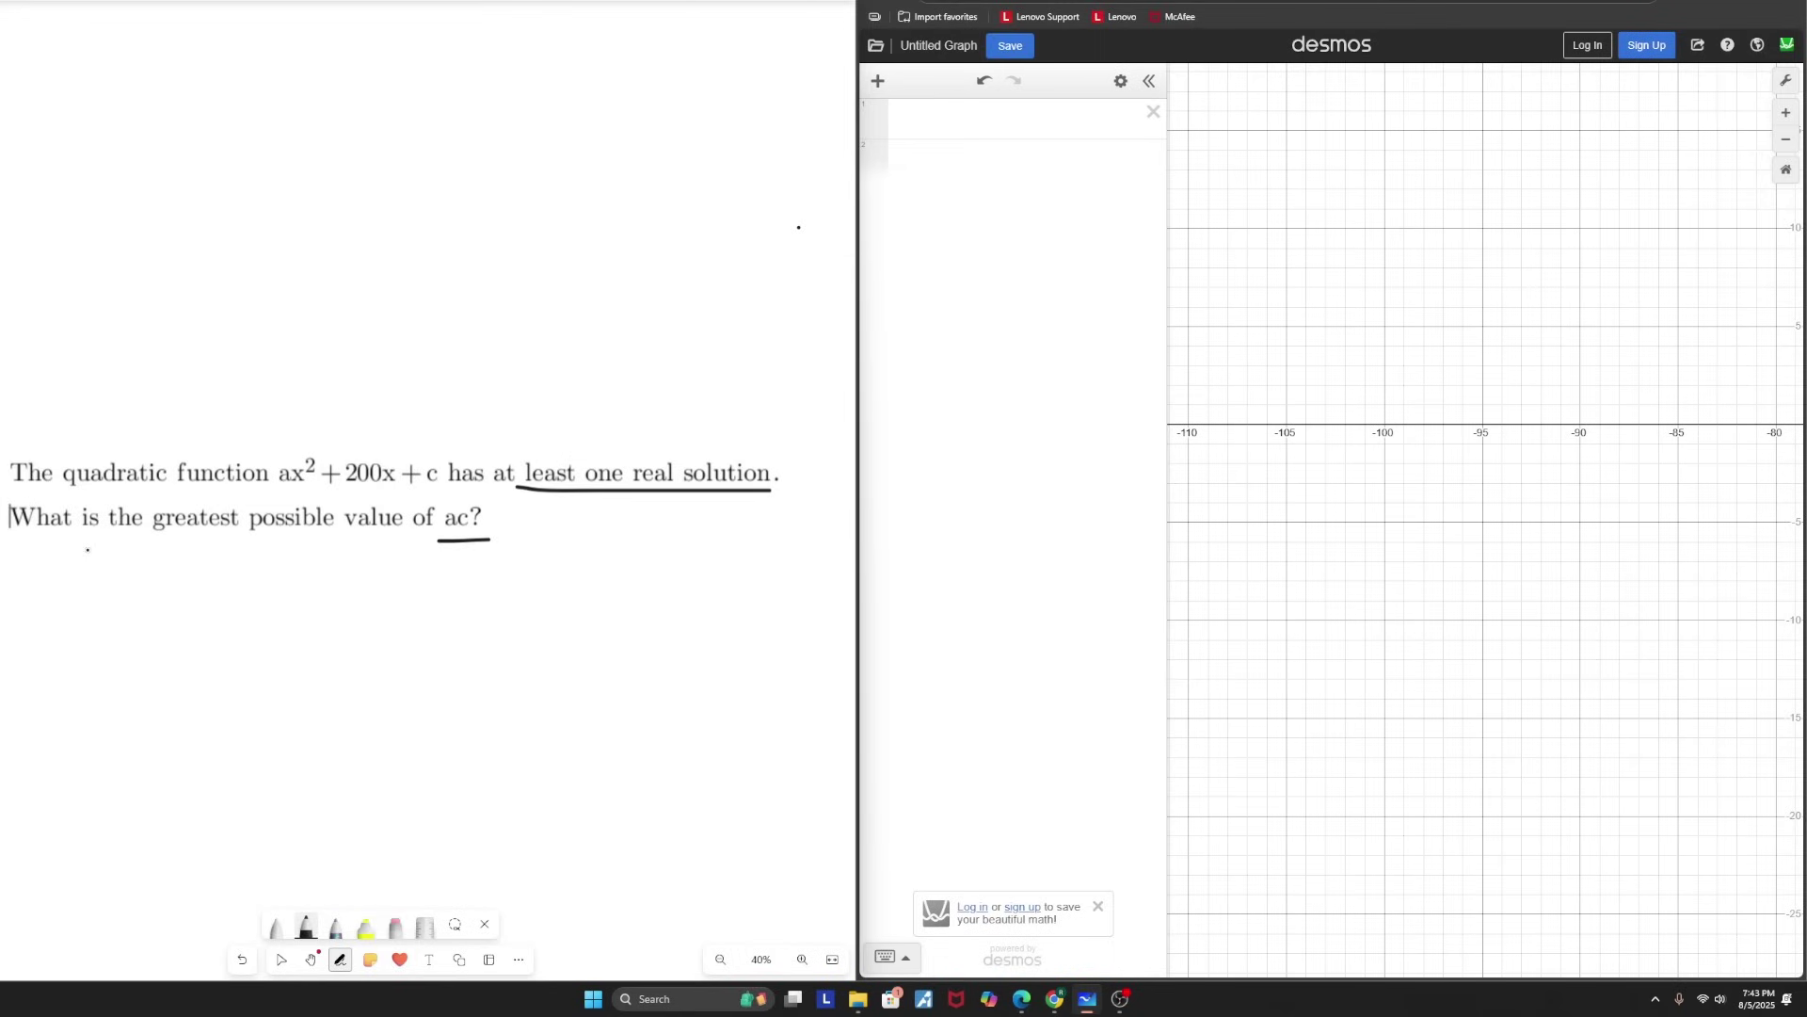
# - Type ax² + 200x + c into the first expression row
pyautogui.click(945, 113)
pyautogui.write('a')
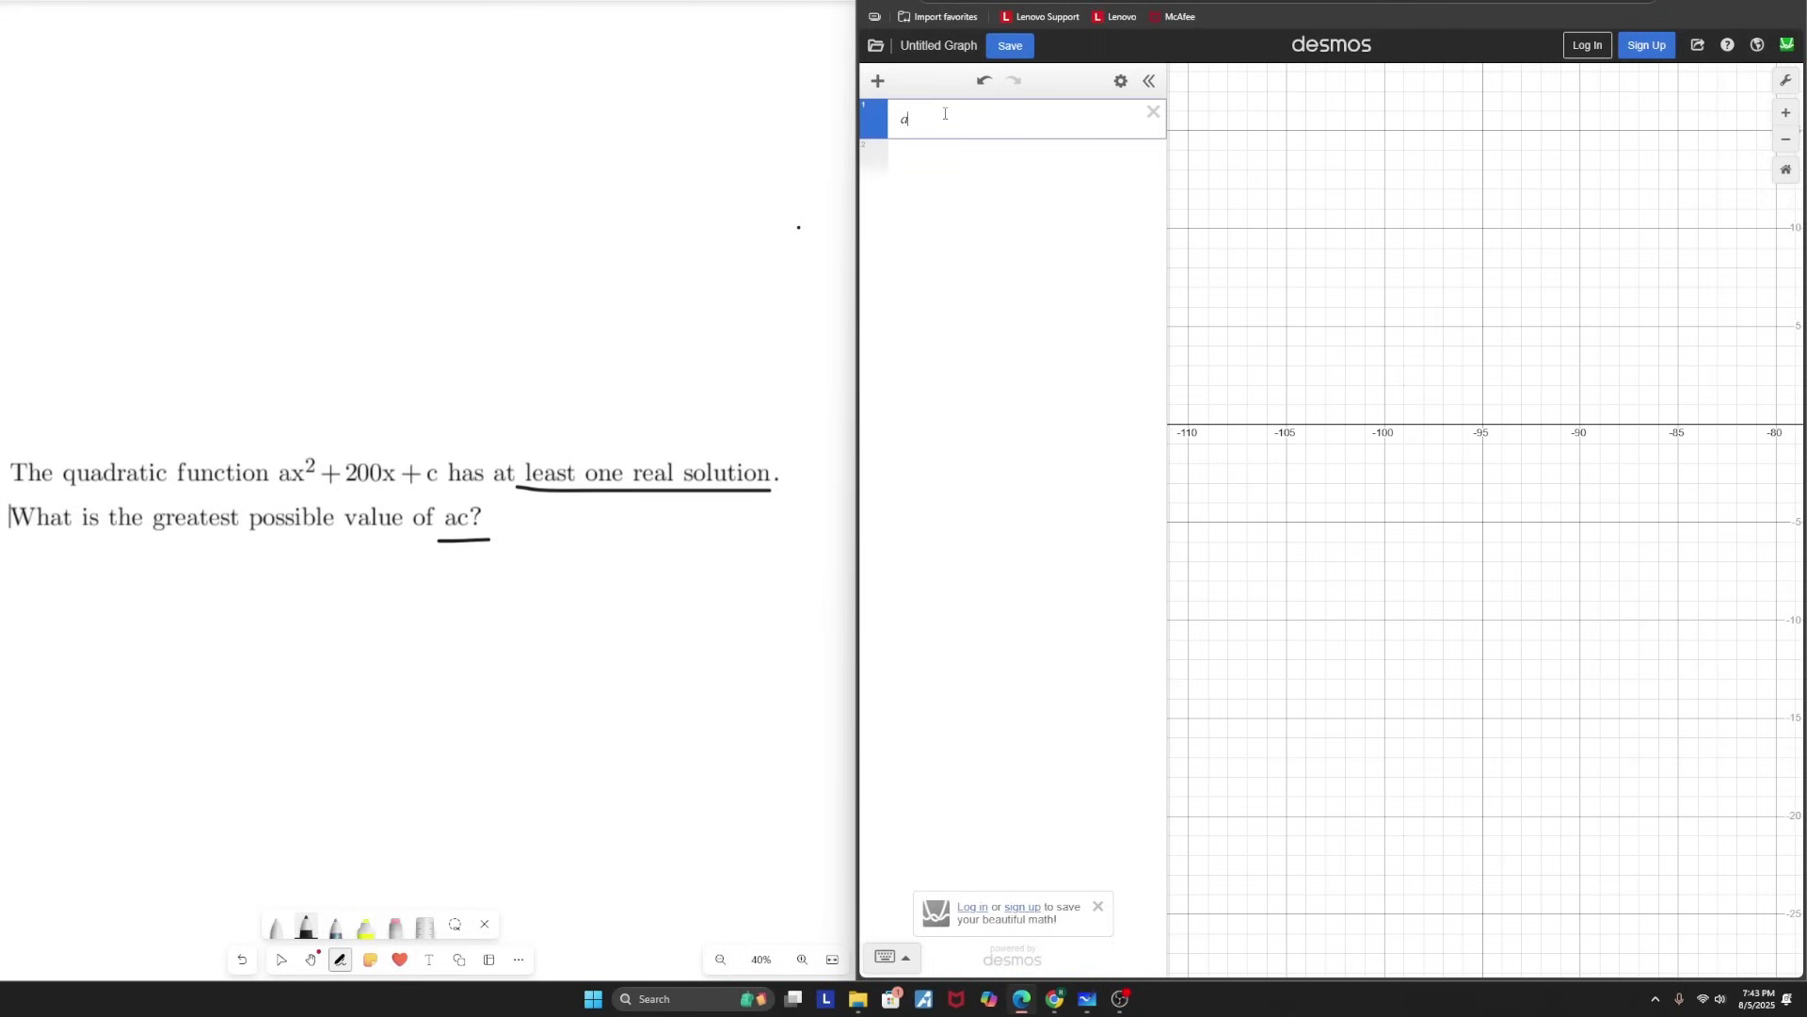
pyautogui.write('x^2 + 200')
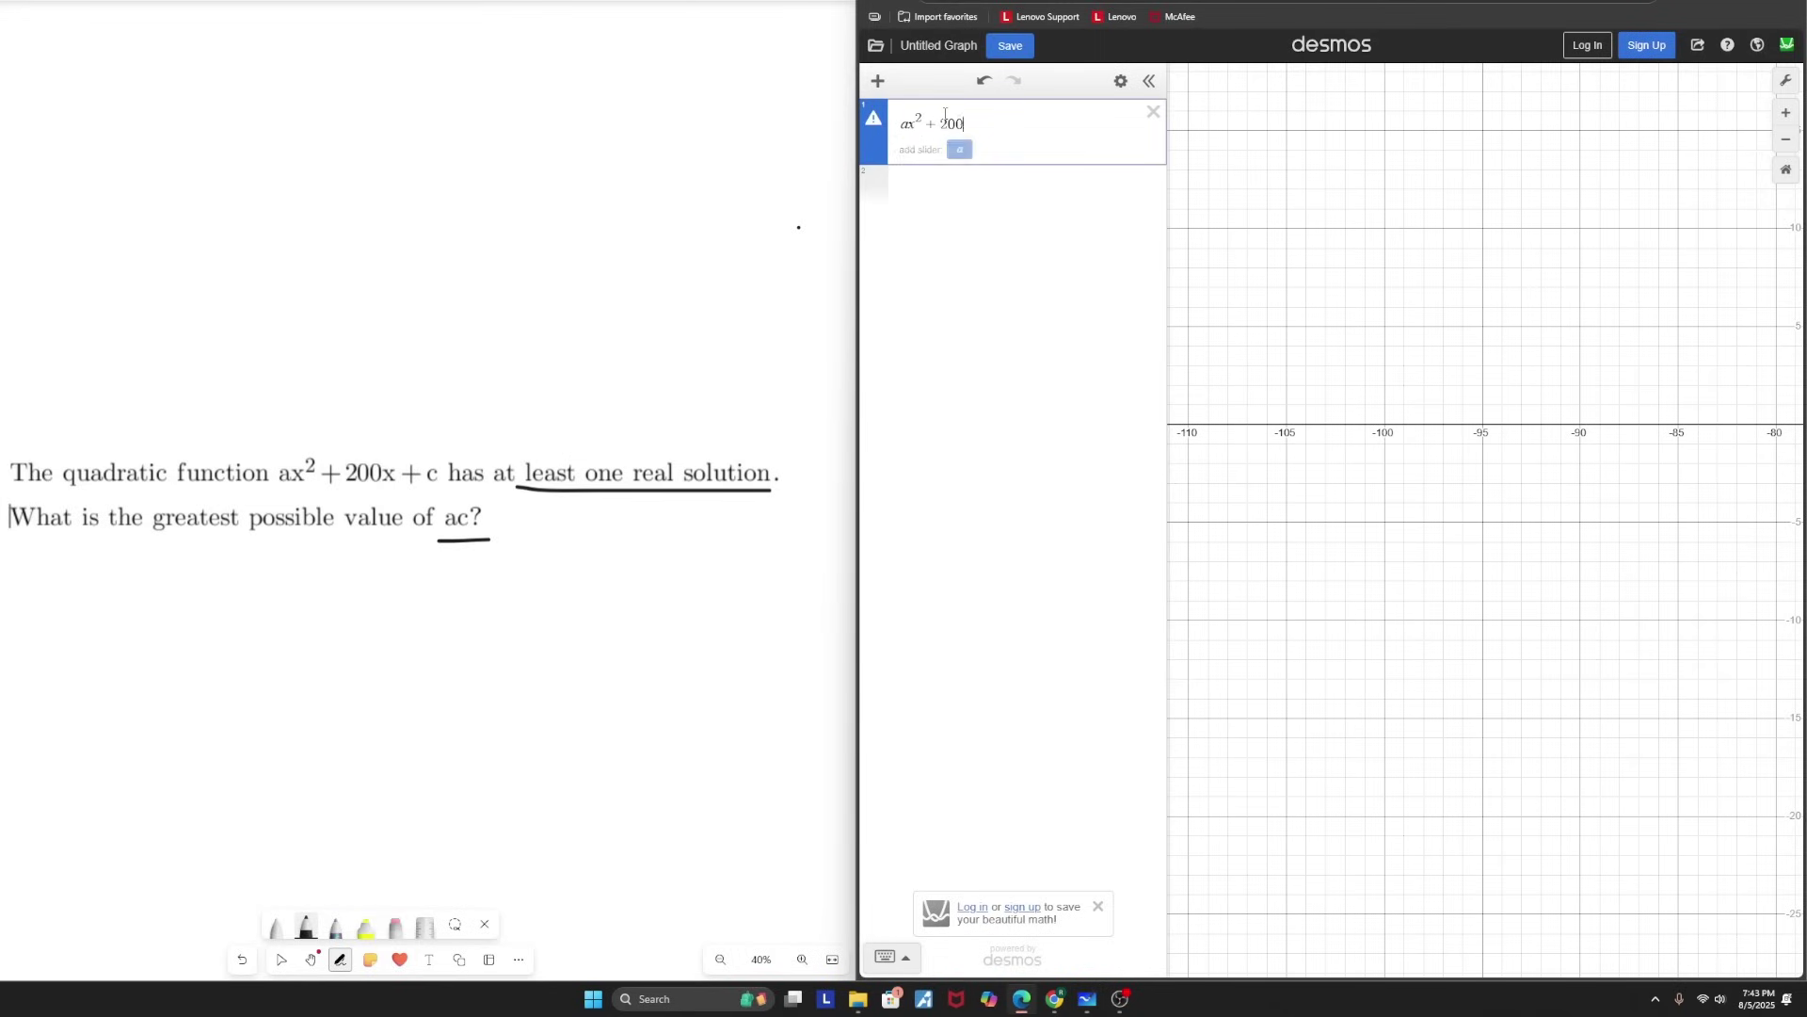
pyautogui.write('x + c')
# - Define a = 1 and c = 100, then inspect where the parabola meets the x-axis
pyautogui.click(946, 191)
pyautogui.write('a=1')
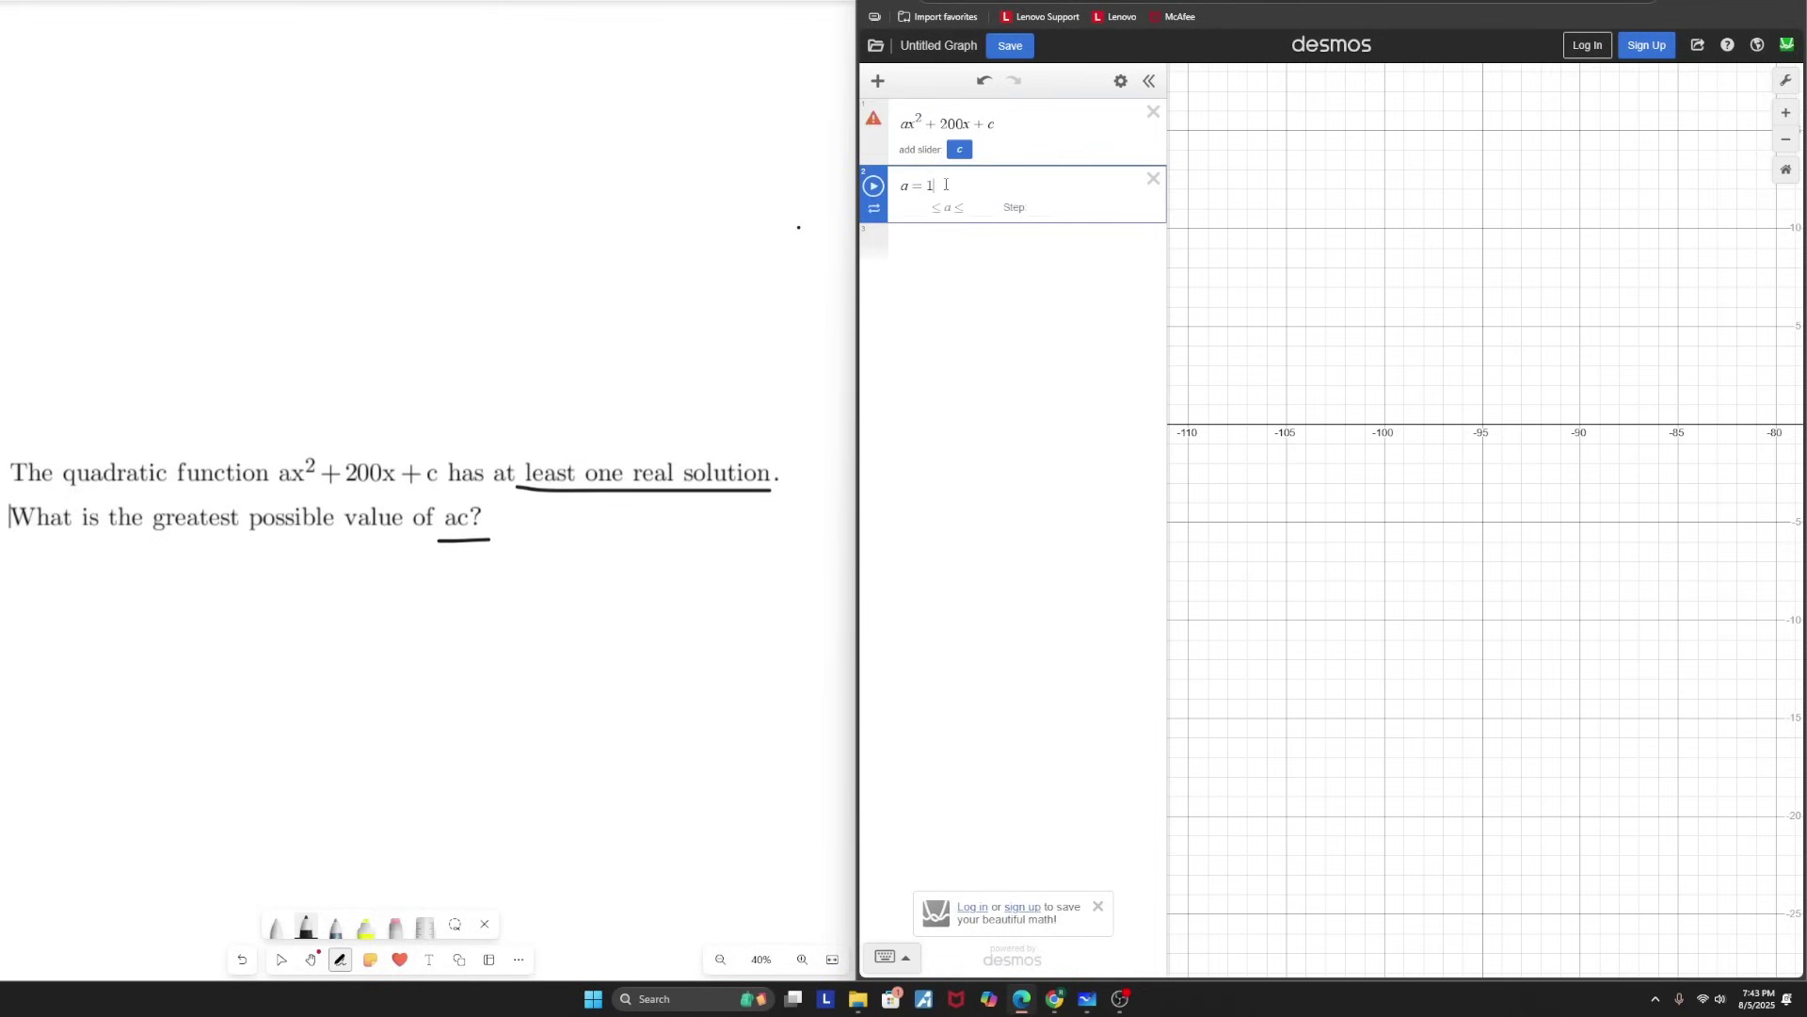
pyautogui.click(946, 236)
pyautogui.write('c = ')
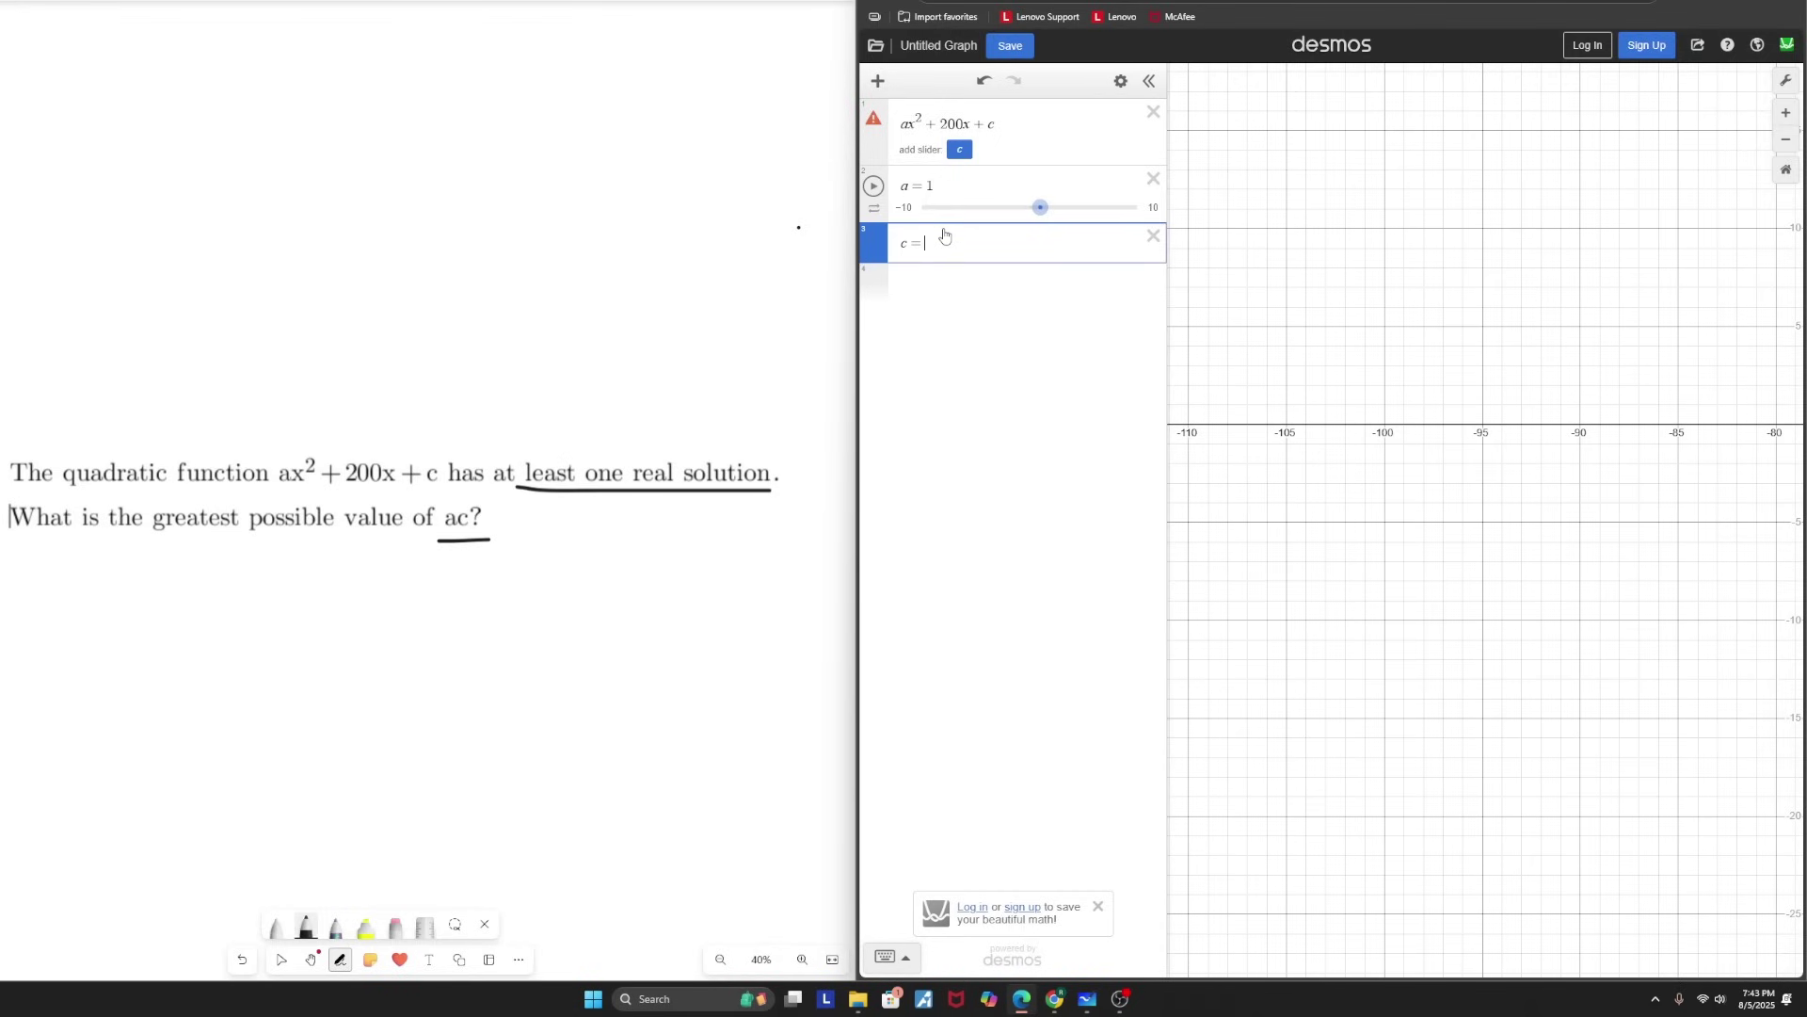
pyautogui.write('100')
pyautogui.scroll(-3, 1362, 438)
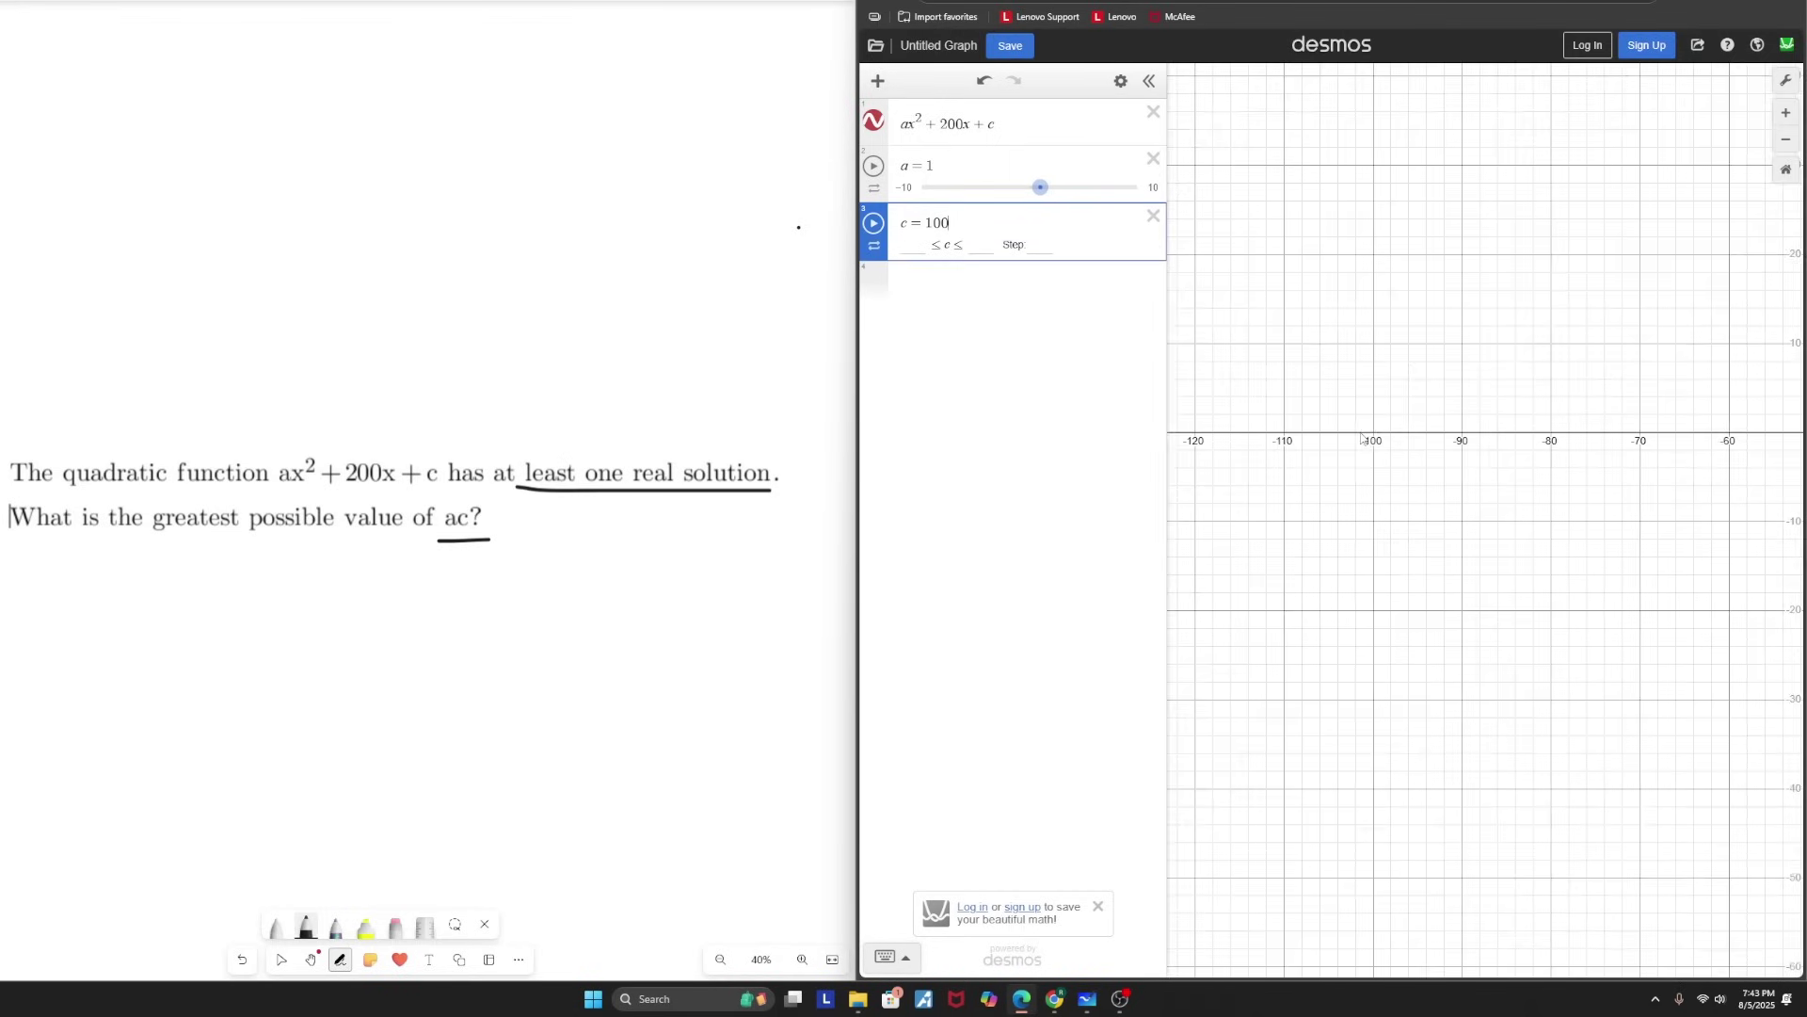
pyautogui.scroll(-5, 1362, 437)
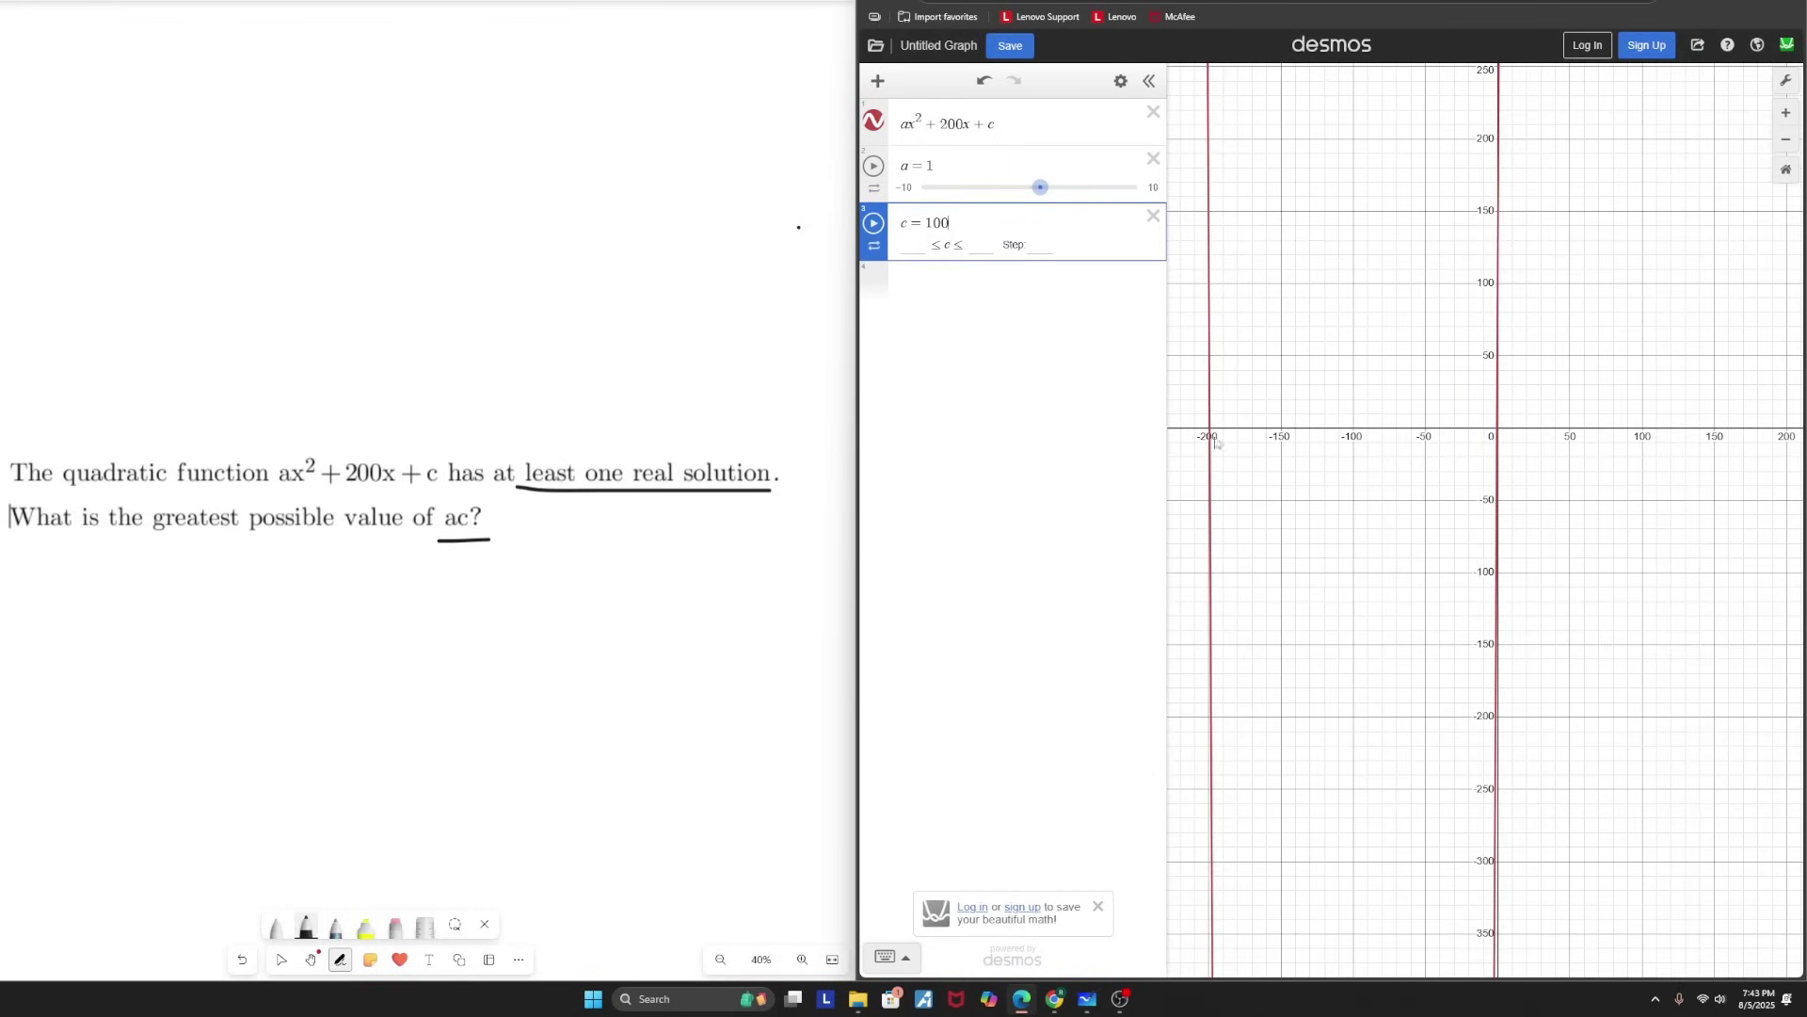
pyautogui.scroll(-2, 1216, 442)
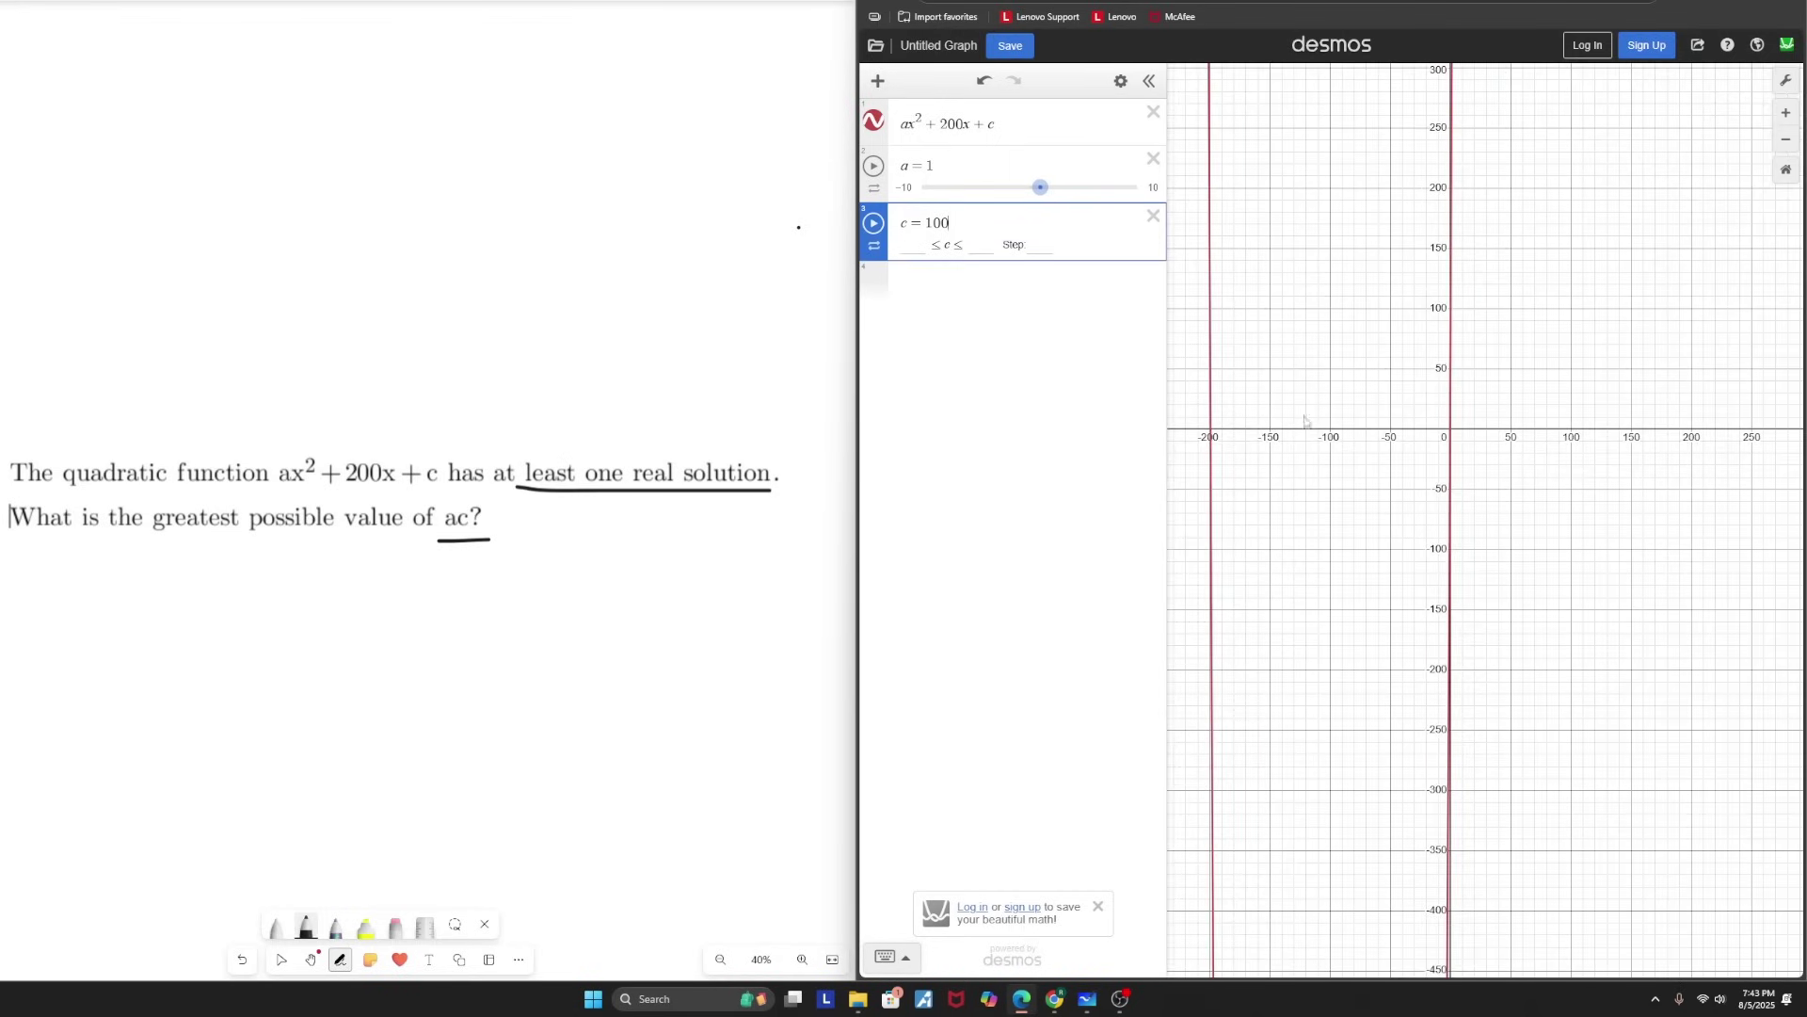
pyautogui.click(1208, 431)
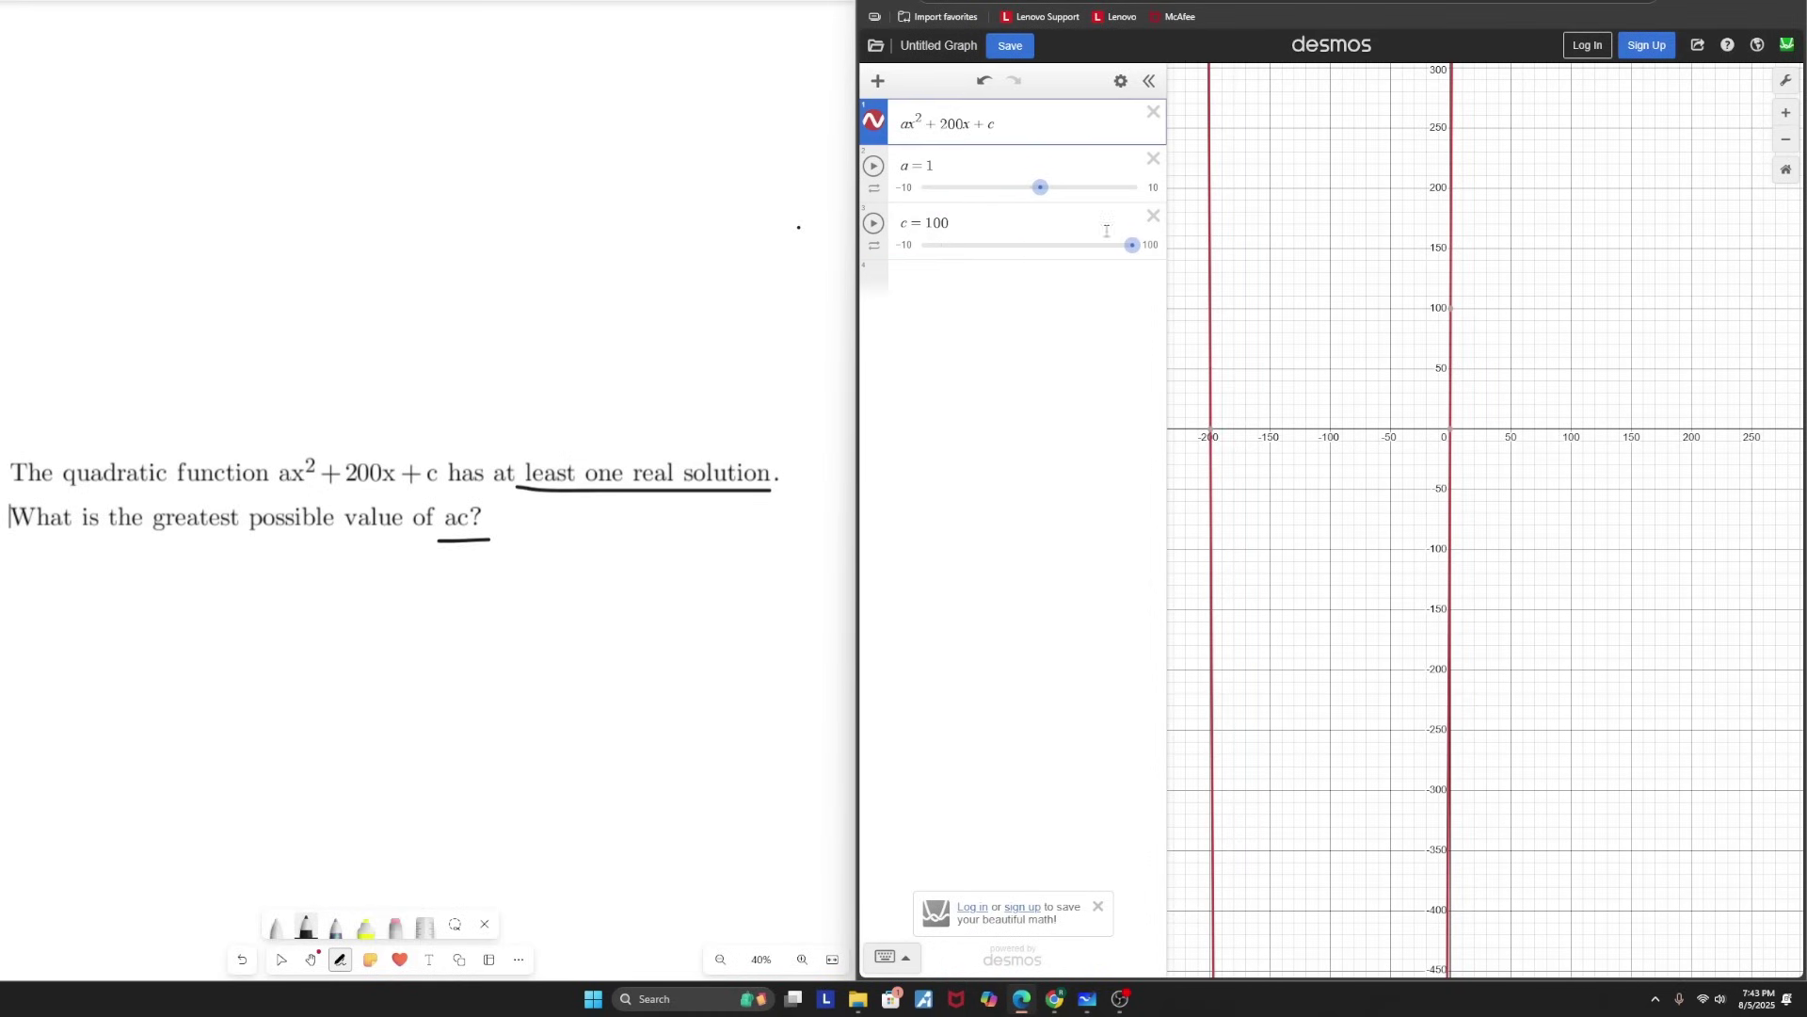
# - Raise the c slider's upper limit to 1000, then 5000, pushing c to each maximum
pyautogui.click(1146, 247)
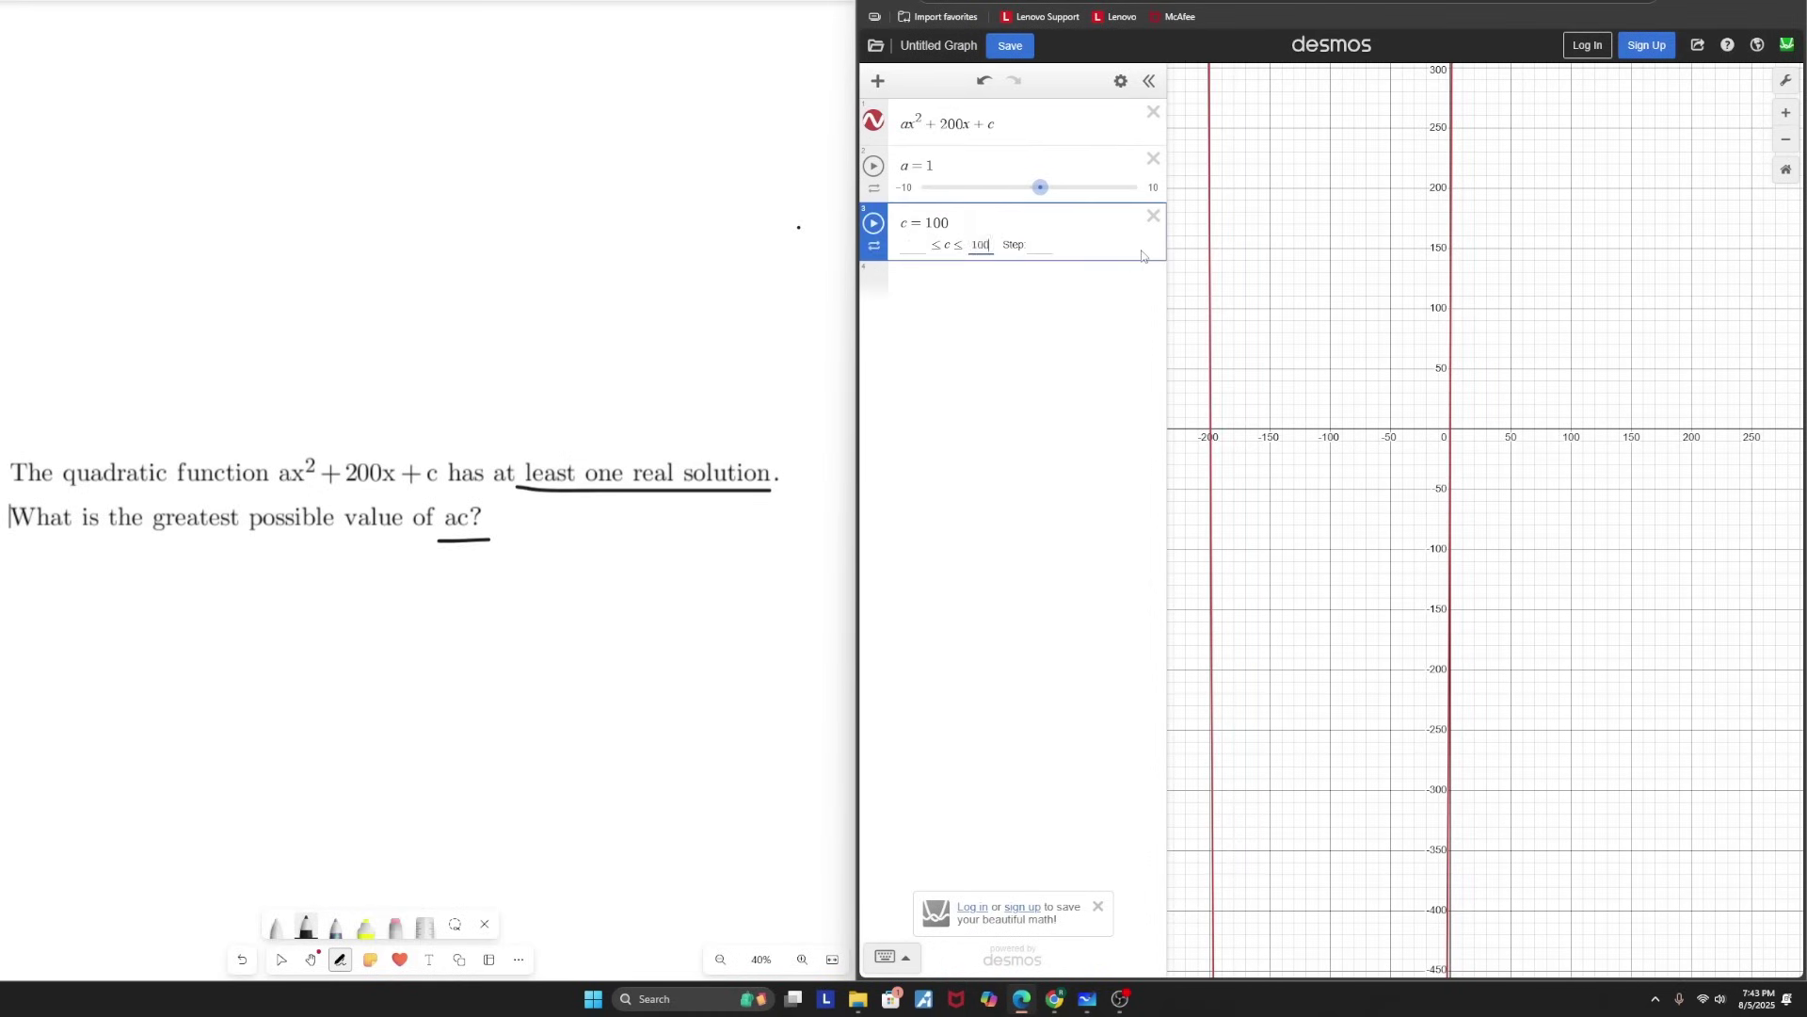
pyautogui.click(1142, 256)
pyautogui.click(1150, 247)
pyautogui.write('1000')
pyautogui.press('Return')
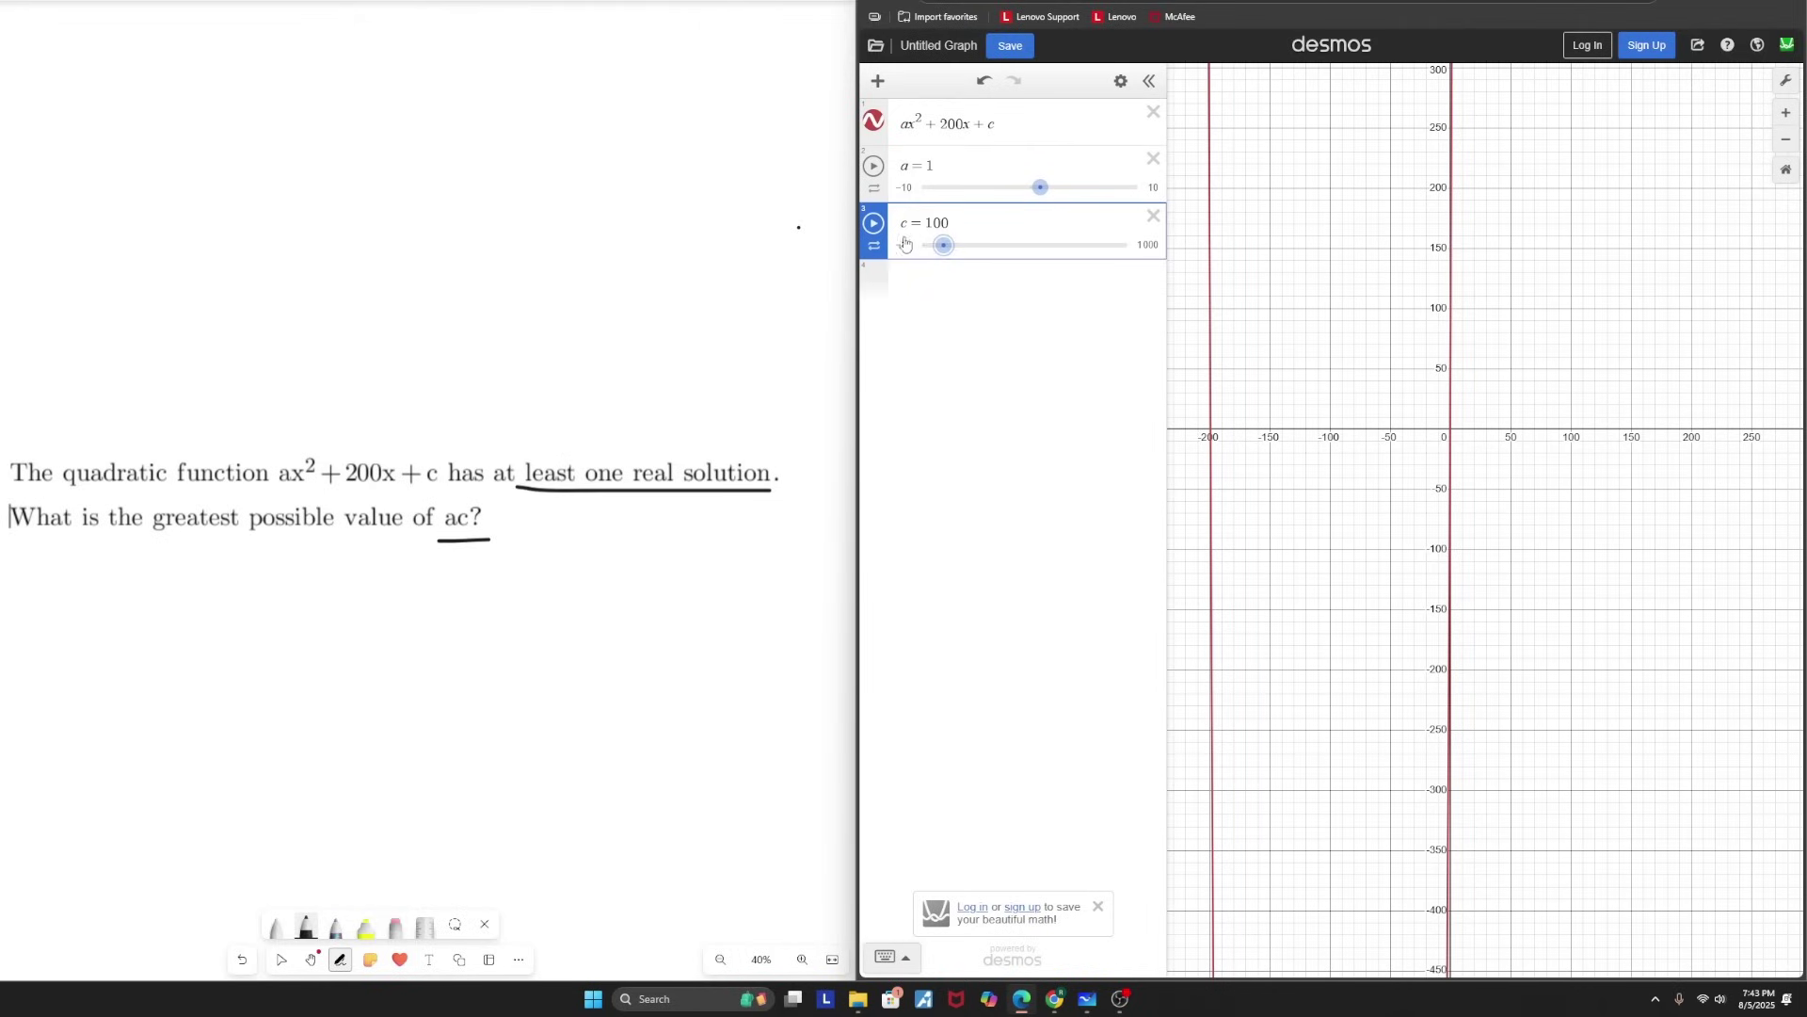
pyautogui.moveTo(943, 244); pyautogui.dragTo(1126, 245)
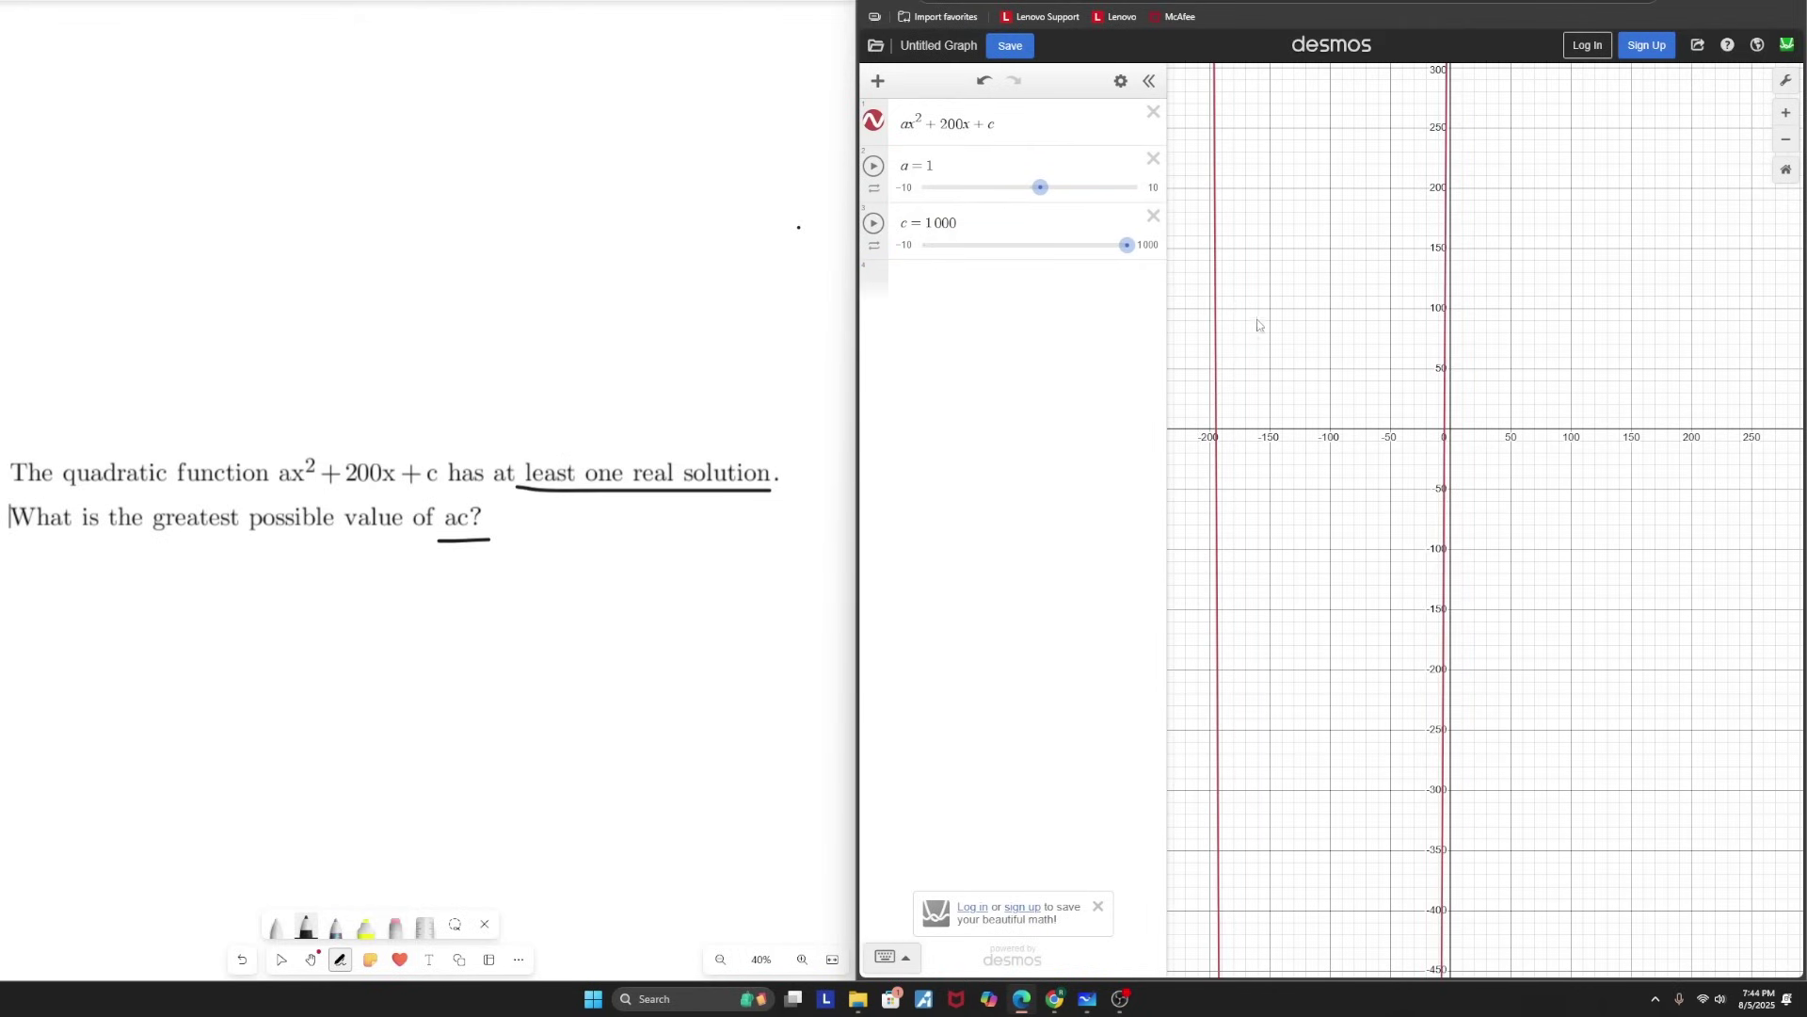
pyautogui.click(1147, 246)
pyautogui.write('50')
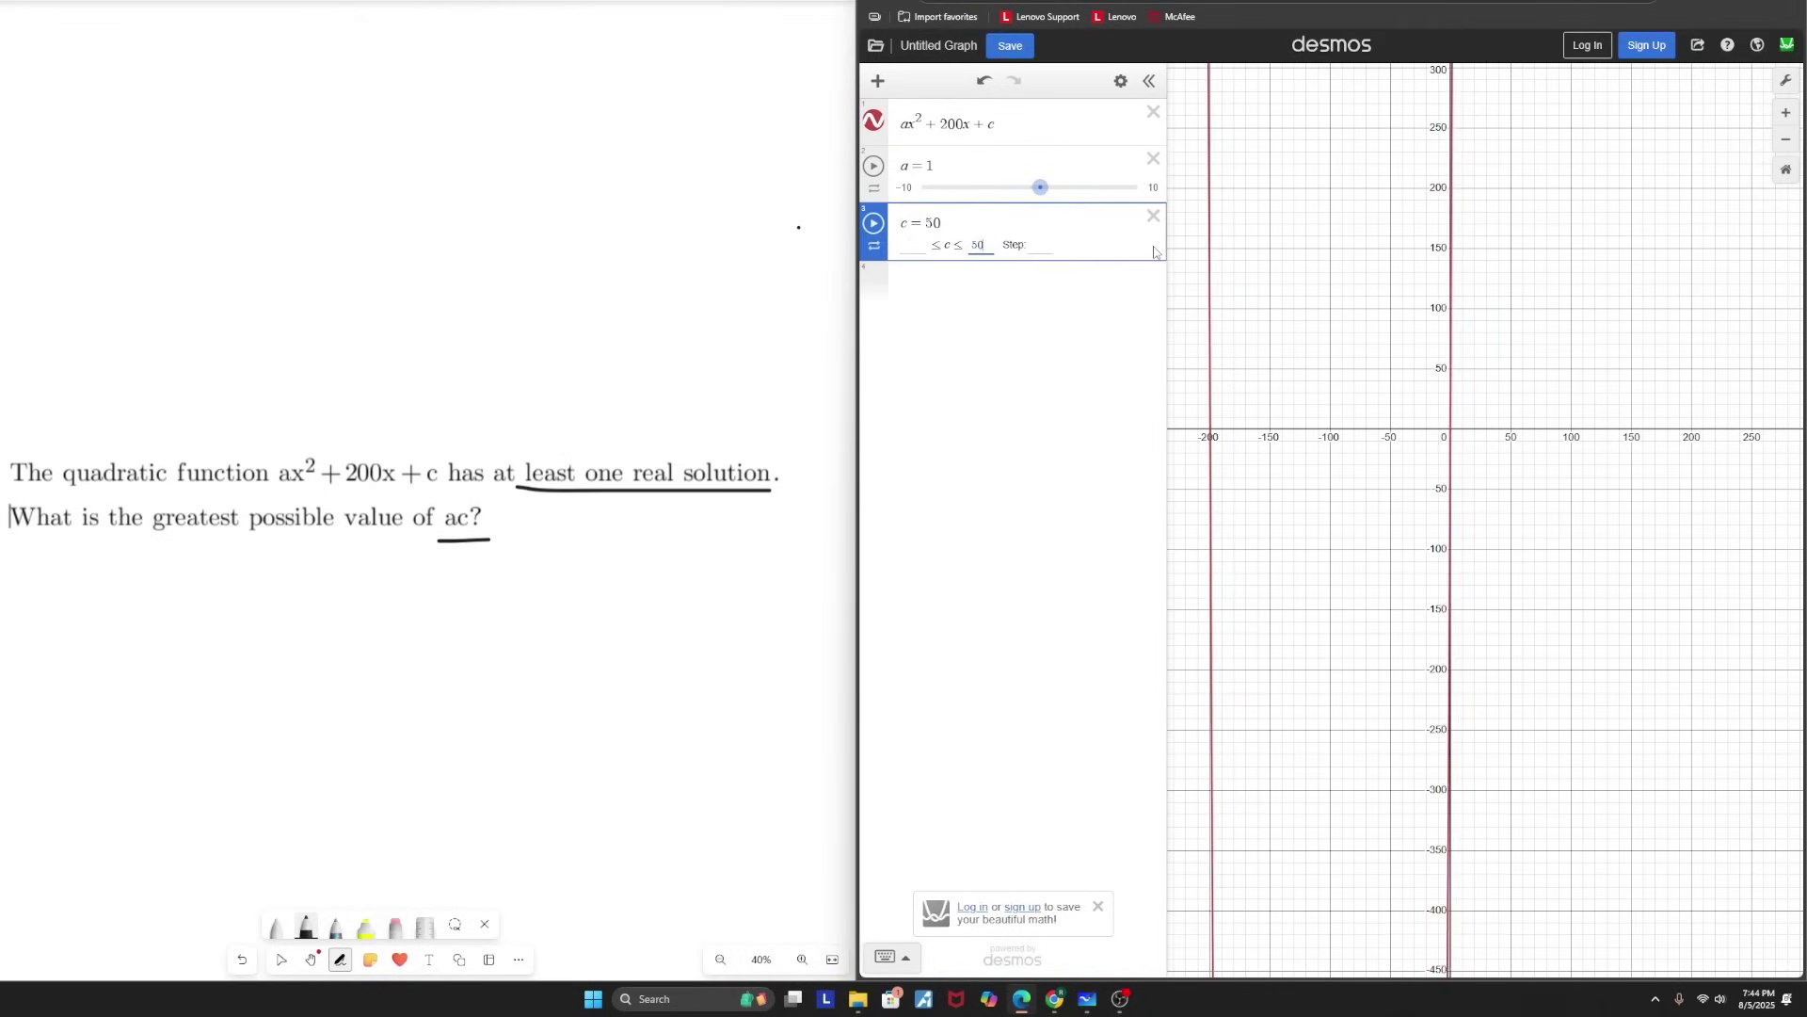
pyautogui.write('00')
pyautogui.press('Return')
pyautogui.moveTo(968, 245); pyautogui.dragTo(1127, 245)
# - Raise c's limit to 8000, then 10000, and set c = 10000 so the parabola touches -100
pyautogui.click(1150, 245)
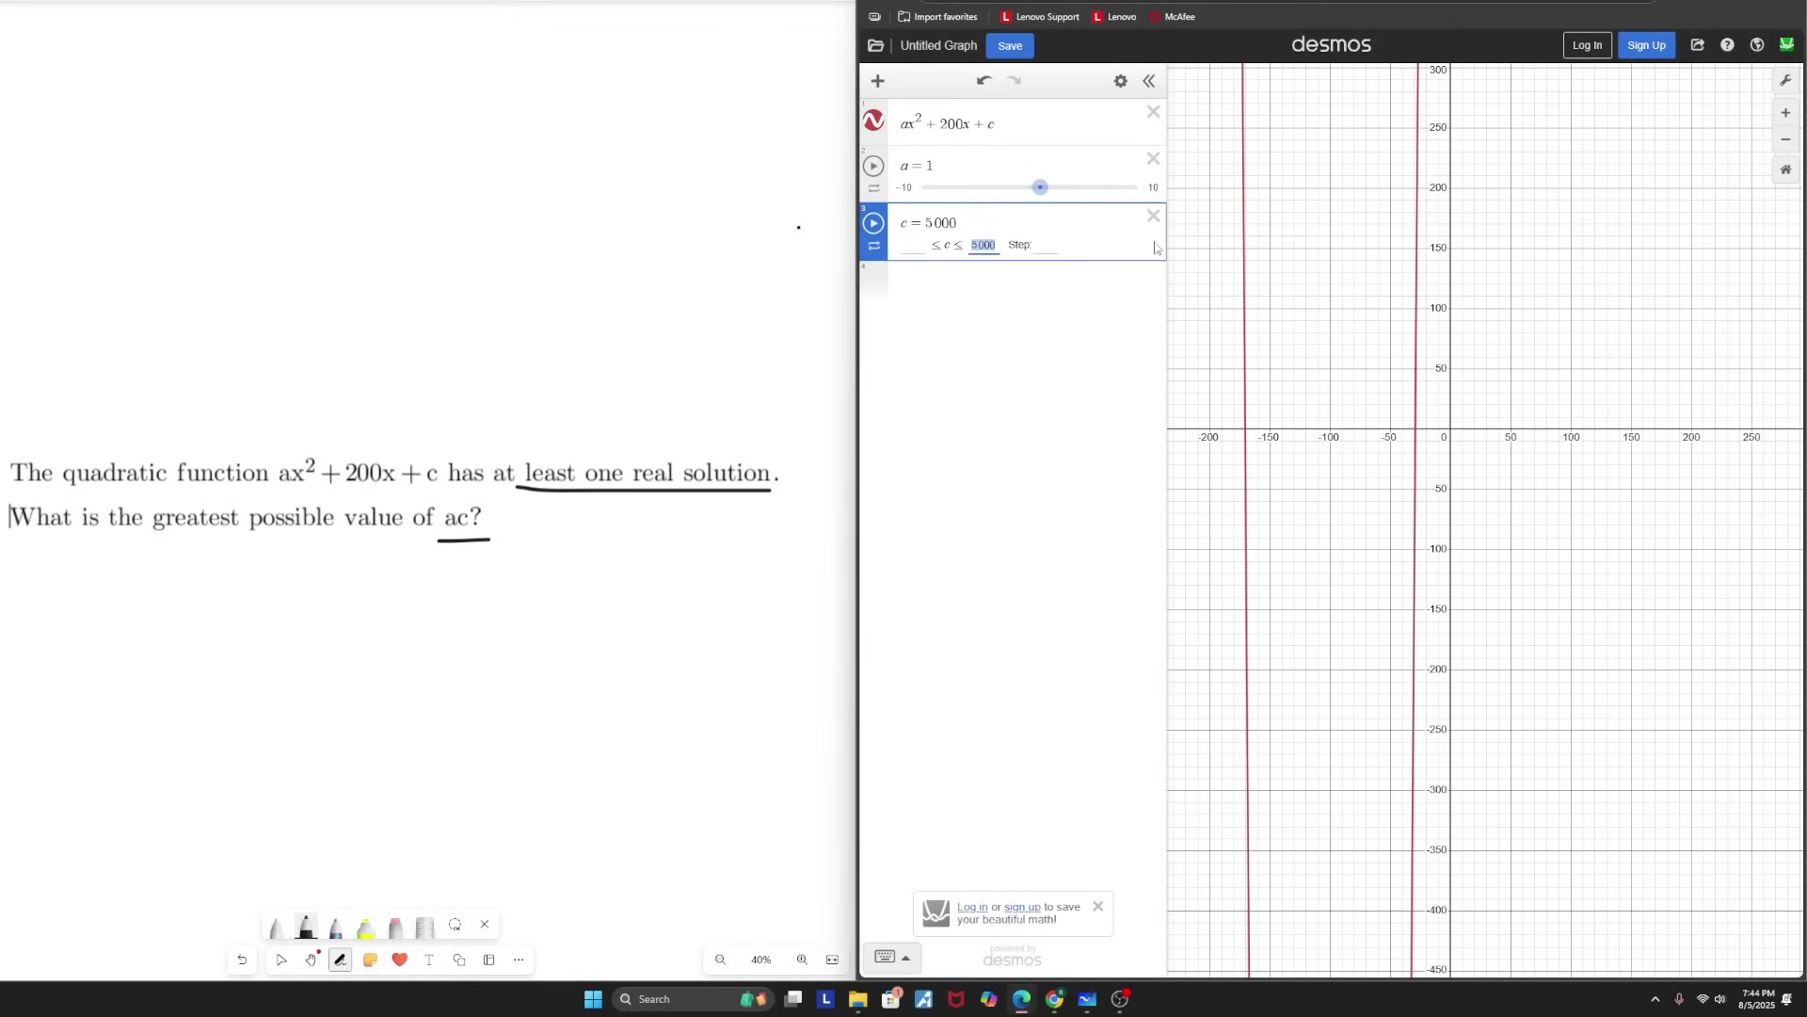
pyautogui.write('8000')
pyautogui.press('Return')
pyautogui.moveTo(1050, 245); pyautogui.dragTo(1141, 250)
pyautogui.click(1150, 246)
pyautogui.write('1')
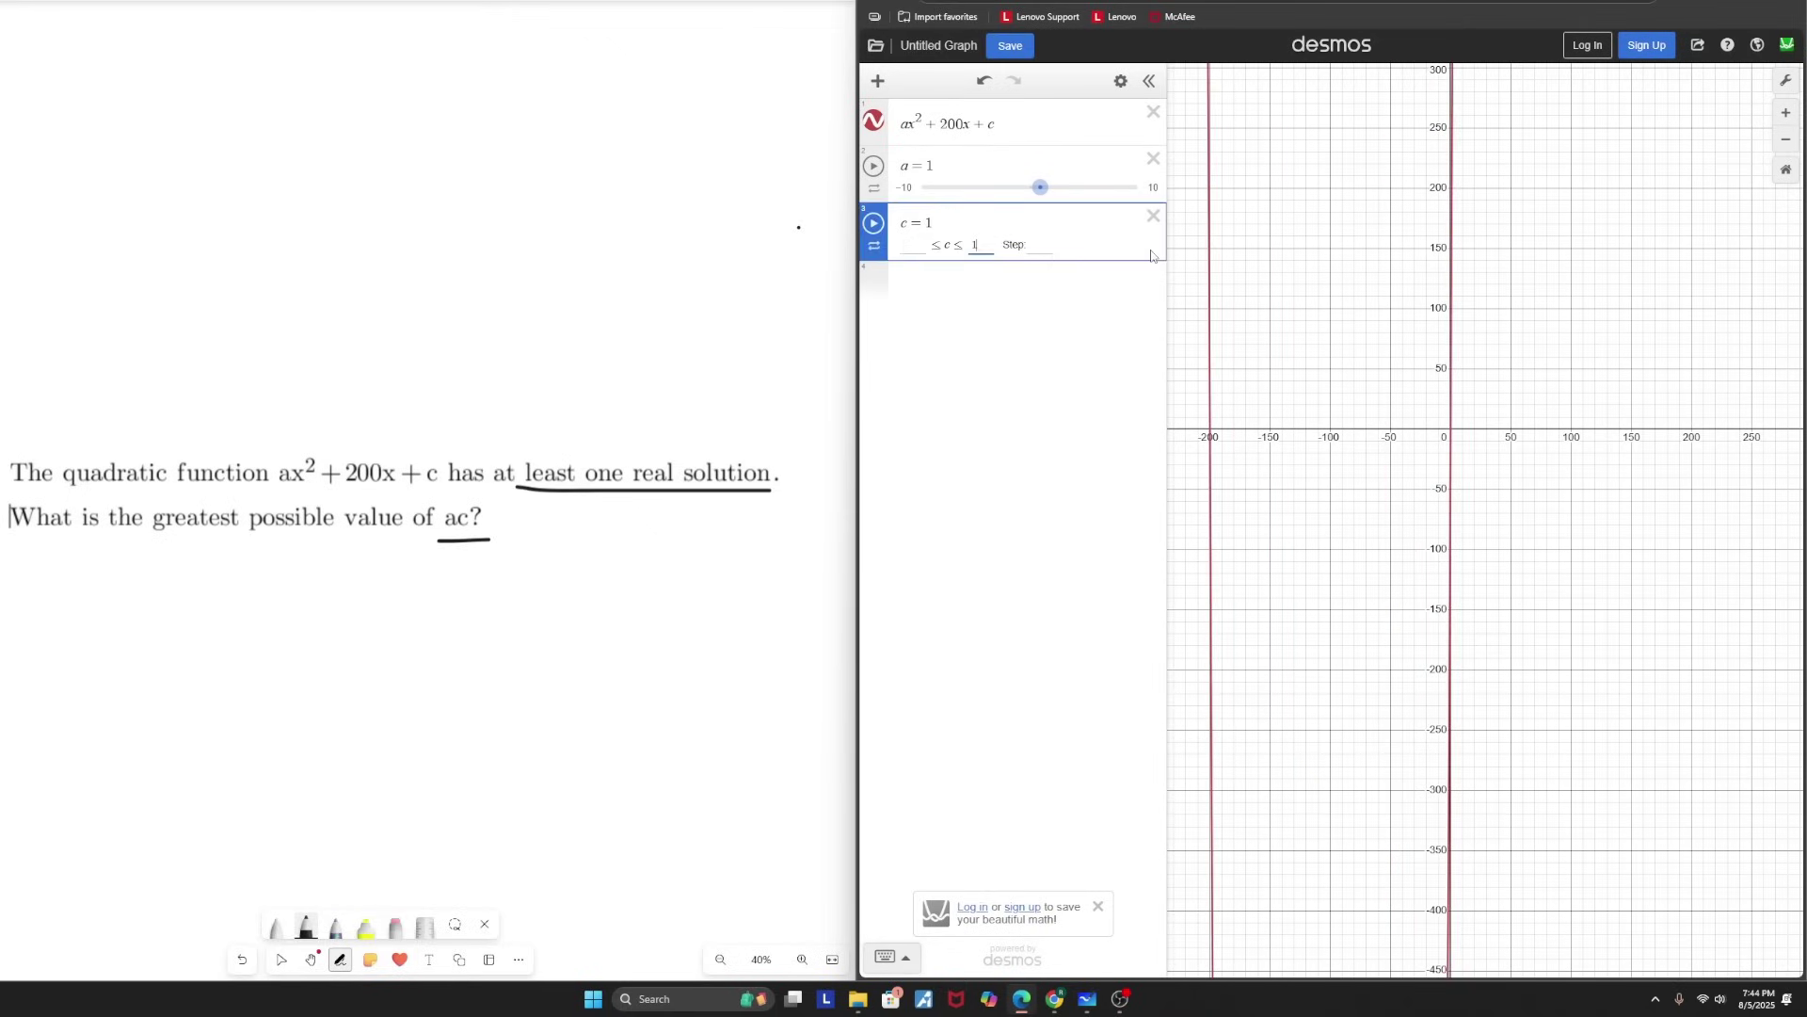
pyautogui.write('0 000')
pyautogui.press('Return')
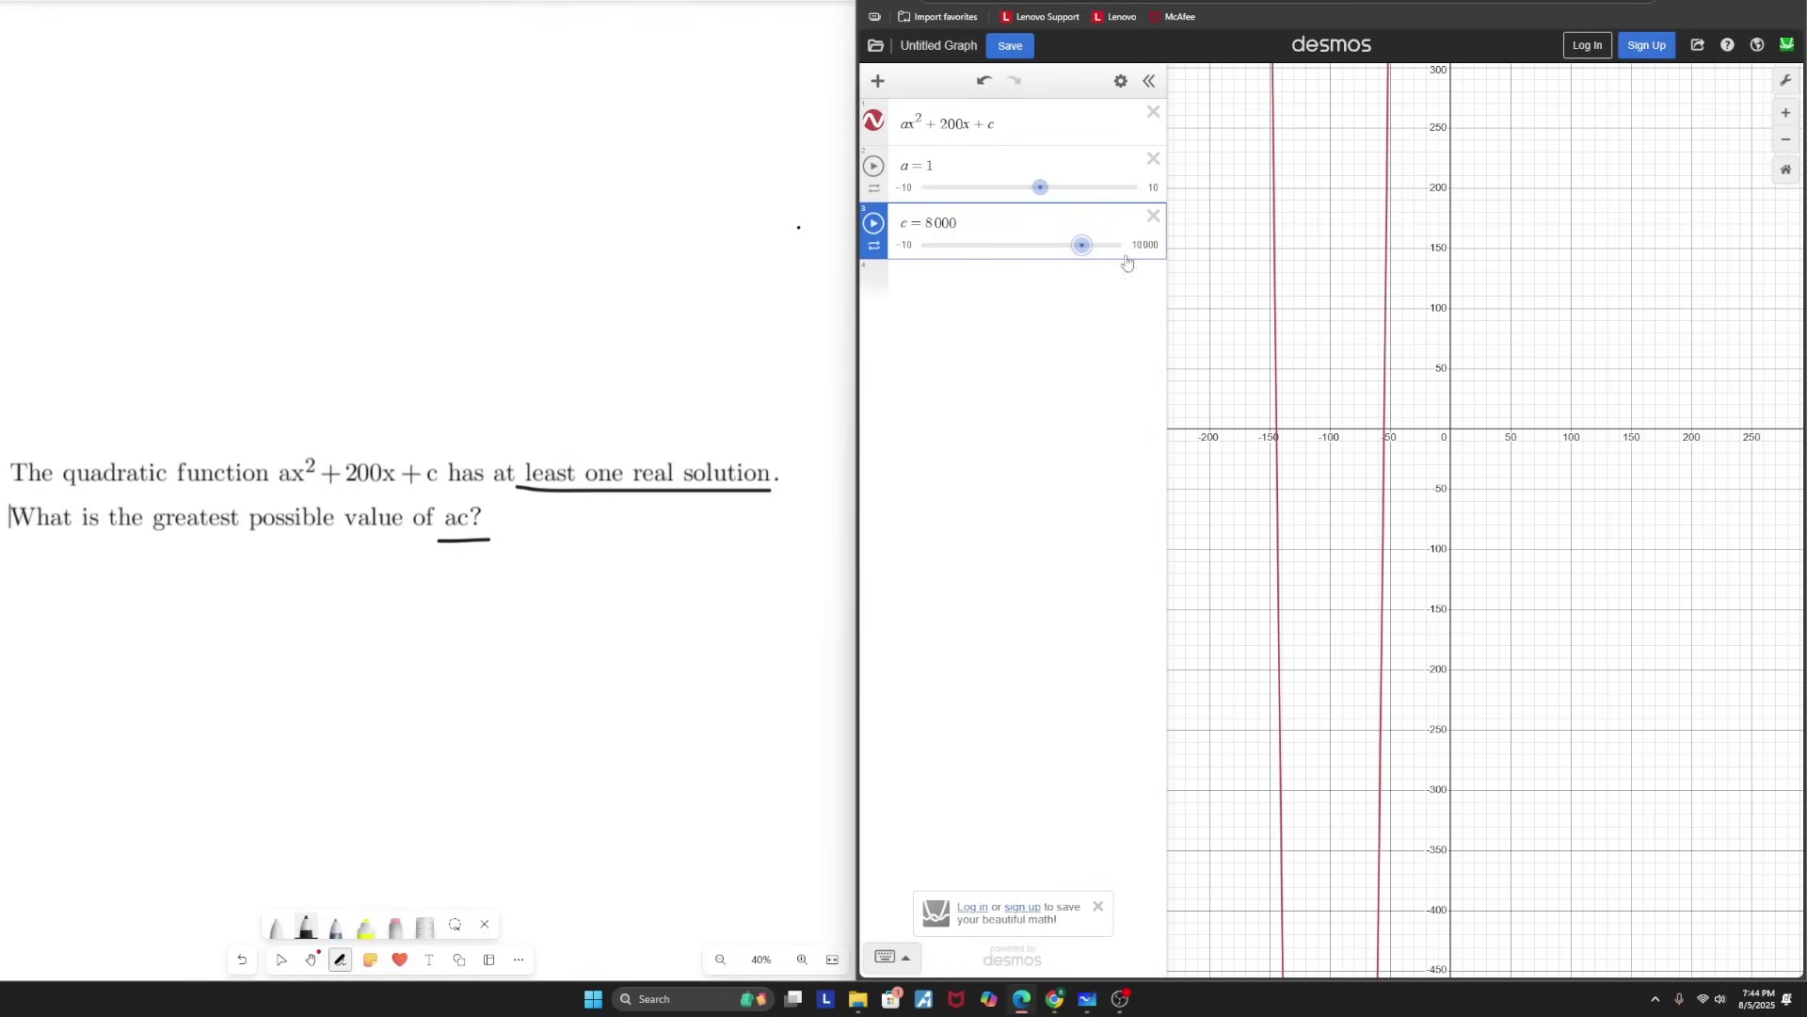
pyautogui.click(1127, 263)
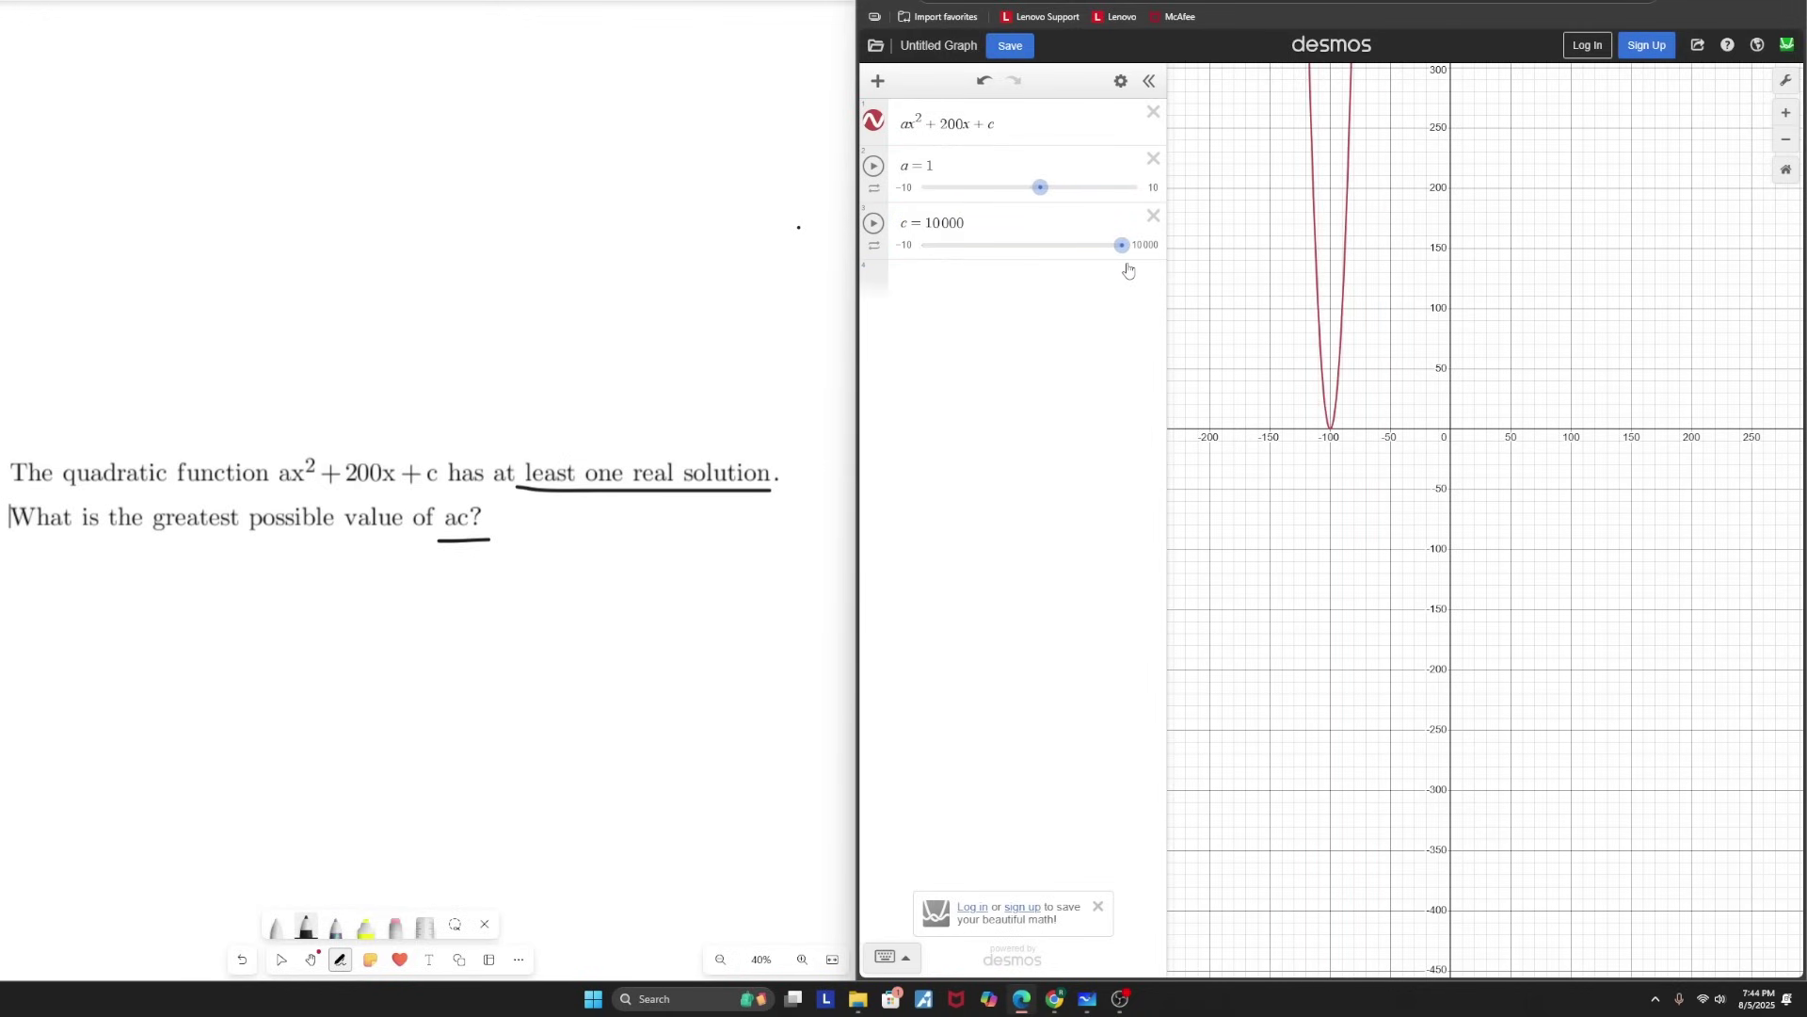
pyautogui.rightClick(1542, 473)
pyautogui.scroll(3, 1342, 428)
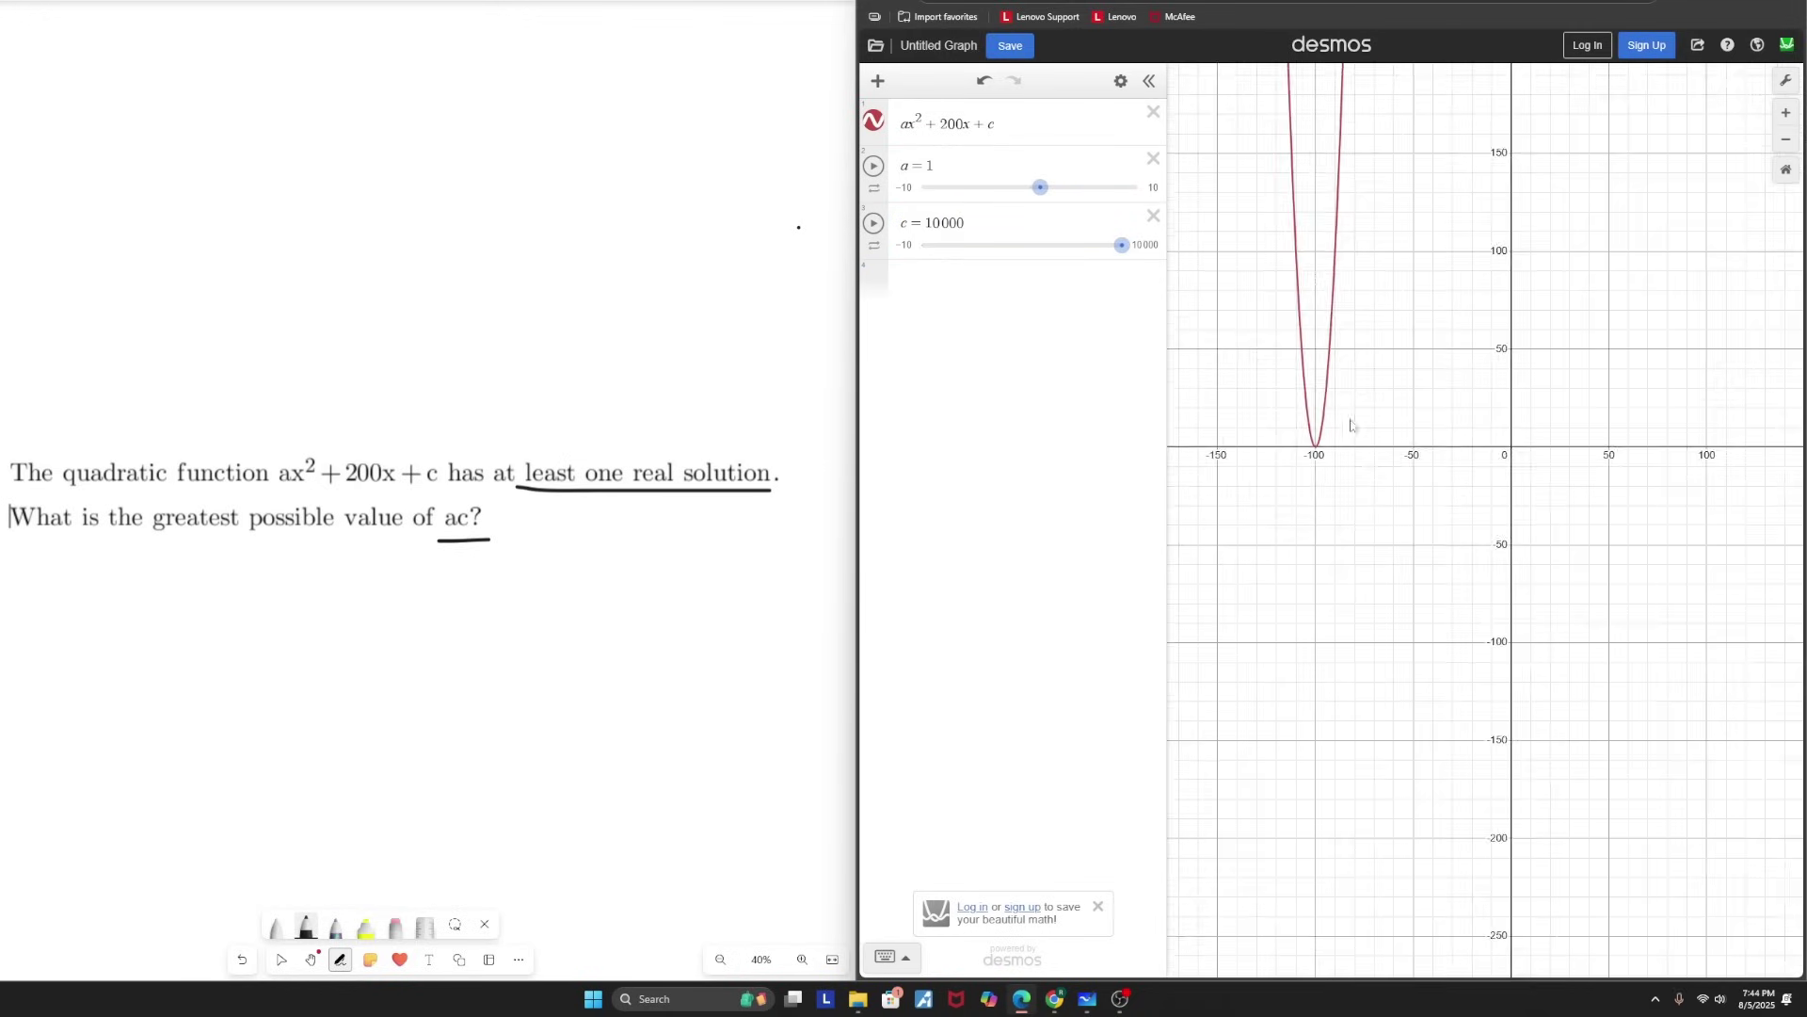
pyautogui.scroll(5, 1346, 428)
pyautogui.click(1317, 447)
pyautogui.scroll(5, 1304, 466)
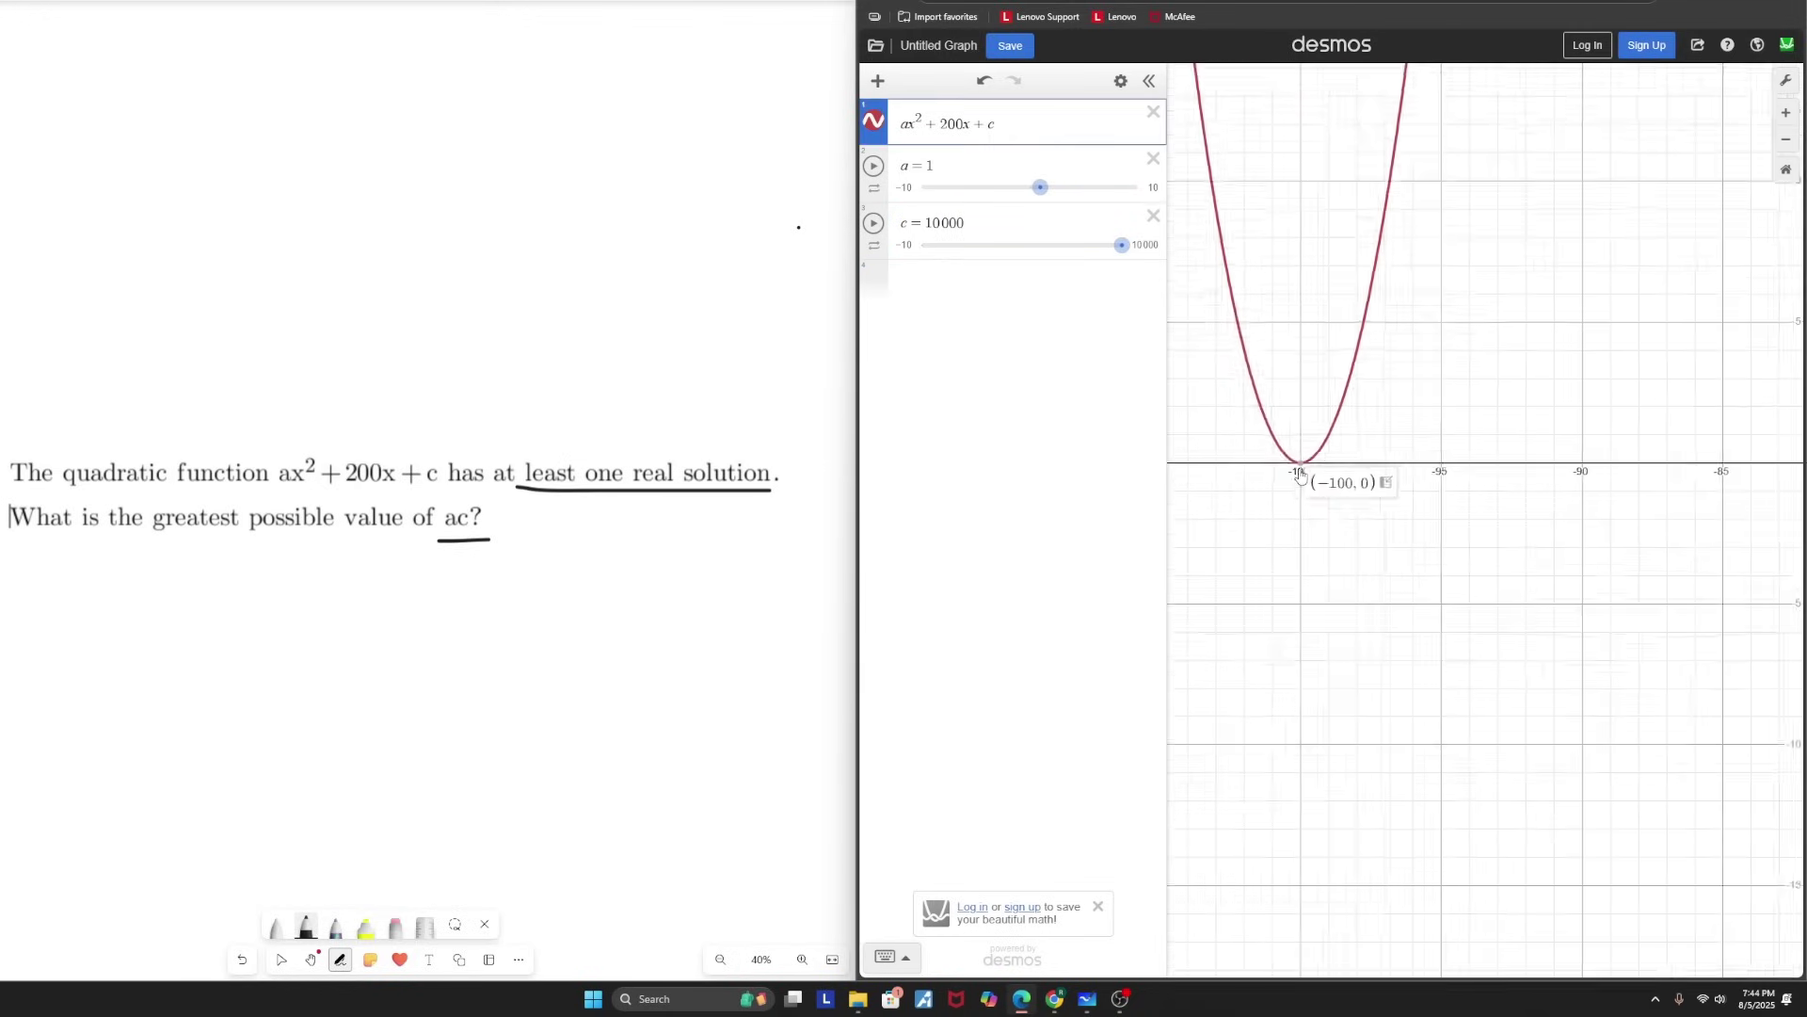
pyautogui.scroll(5, 1300, 471)
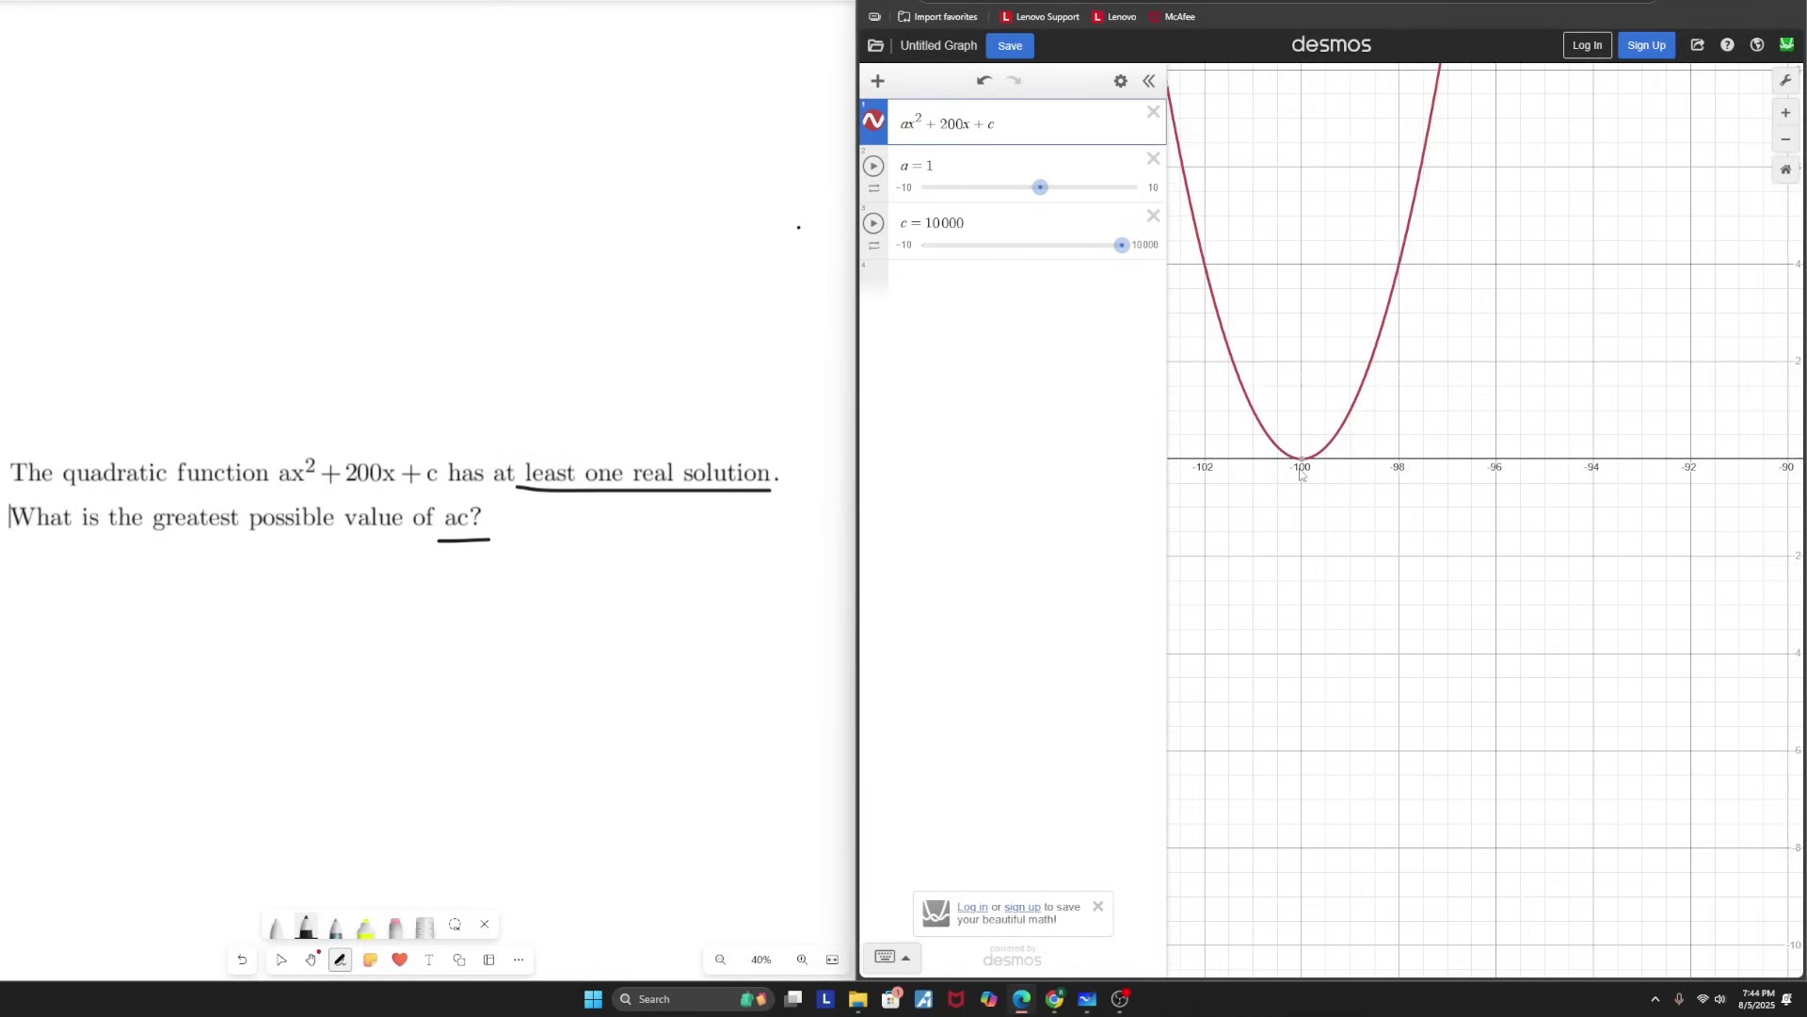
pyautogui.click(1043, 220)
pyautogui.press('BackSpace')
pyautogui.write('1')
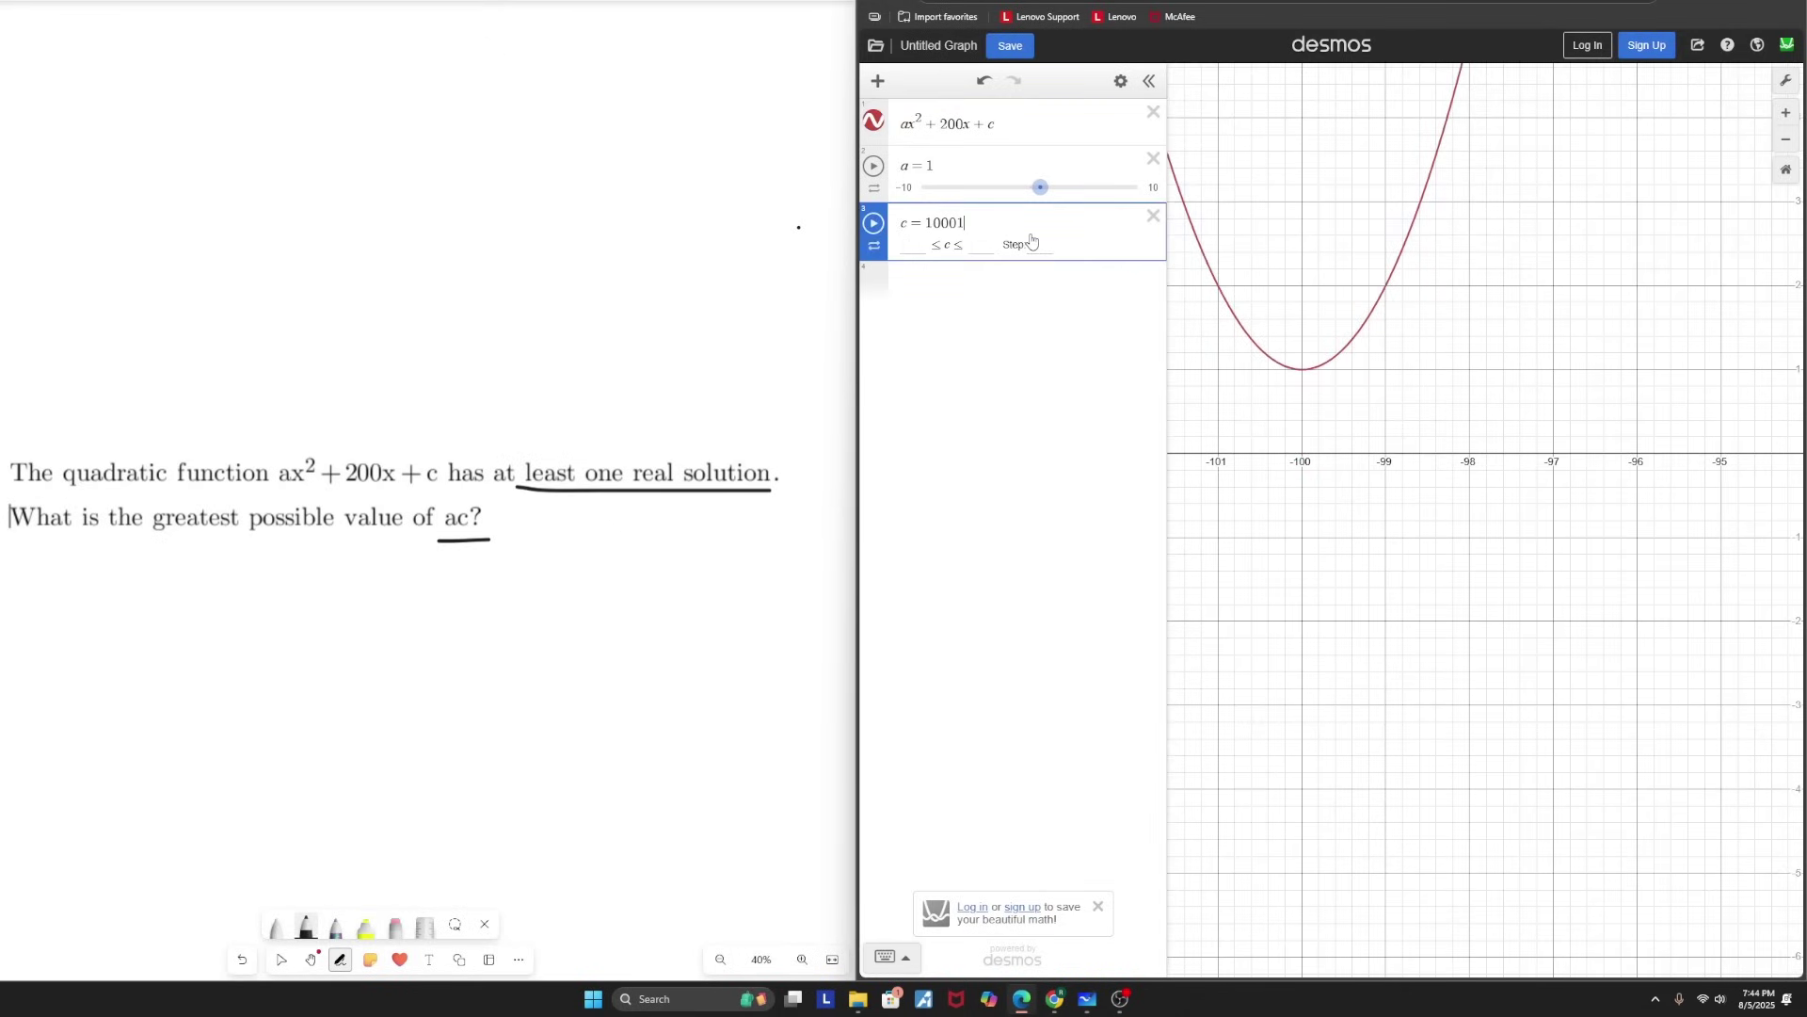
pyautogui.press('BackSpace')
pyautogui.press('BackSpace')
pyautogui.press('BackSpace')
pyautogui.press('BackSpace')
pyautogui.press('BackSpace')
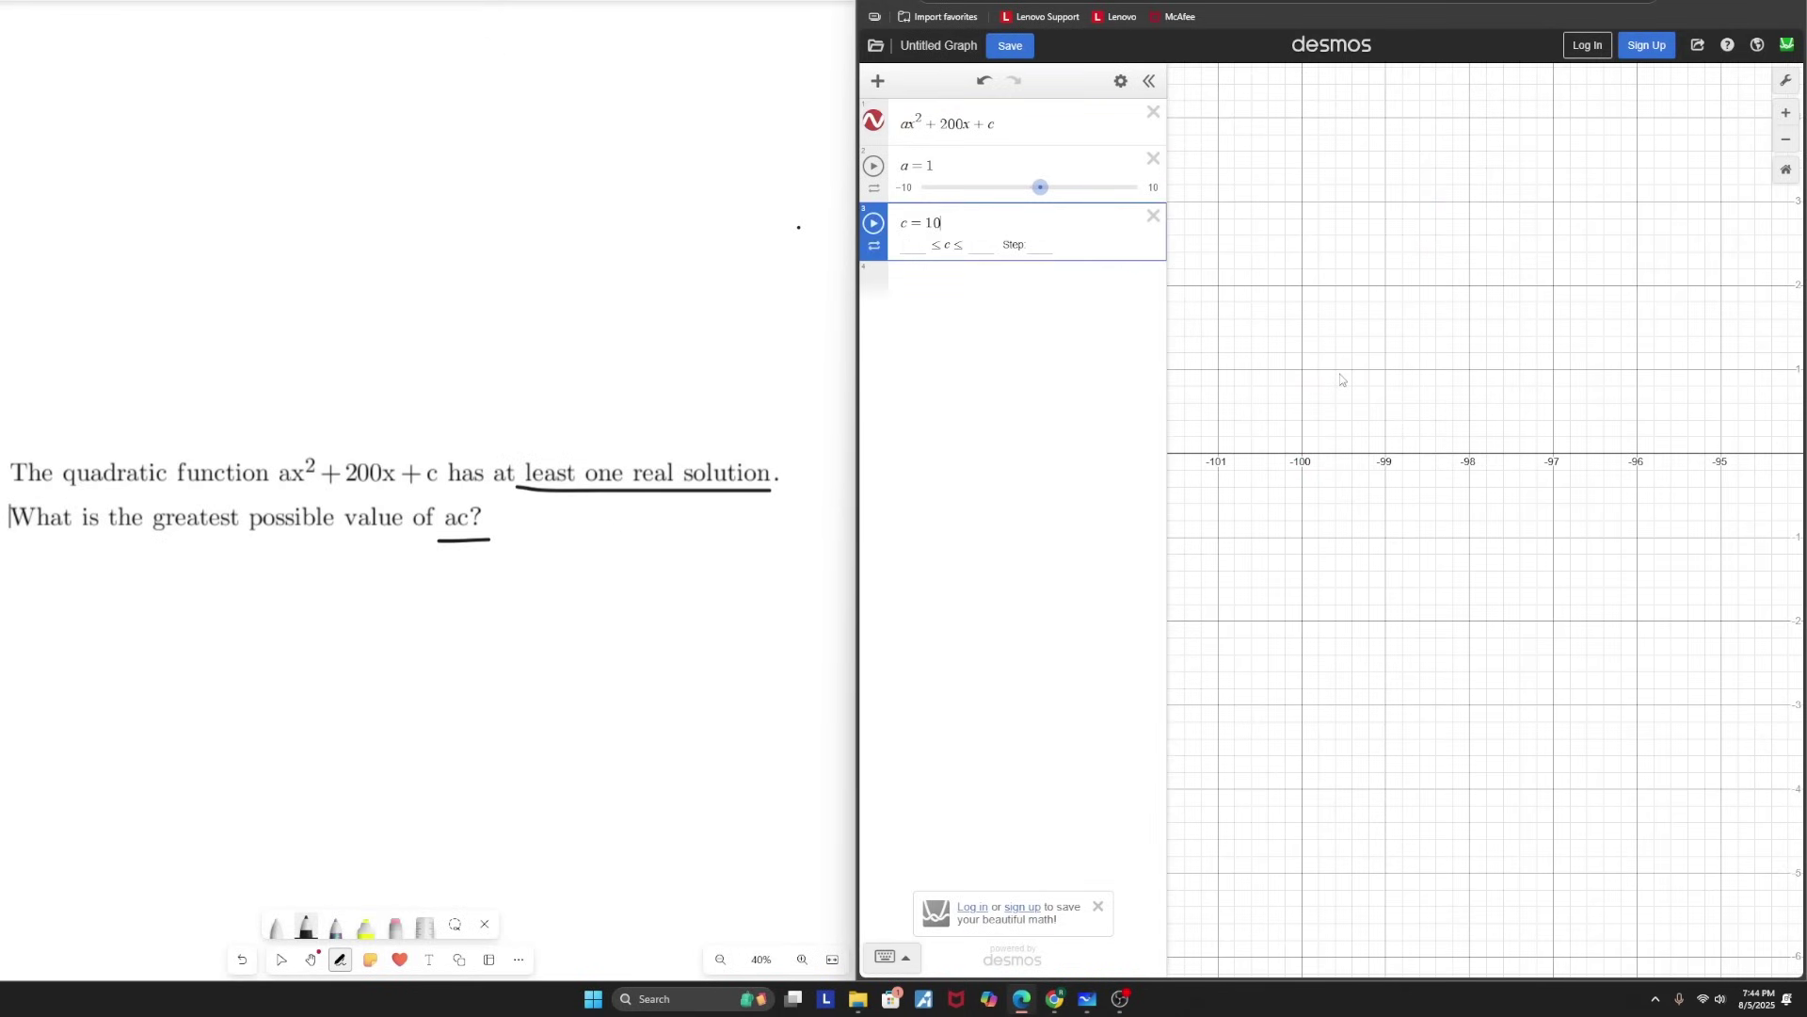
pyautogui.write('9999')
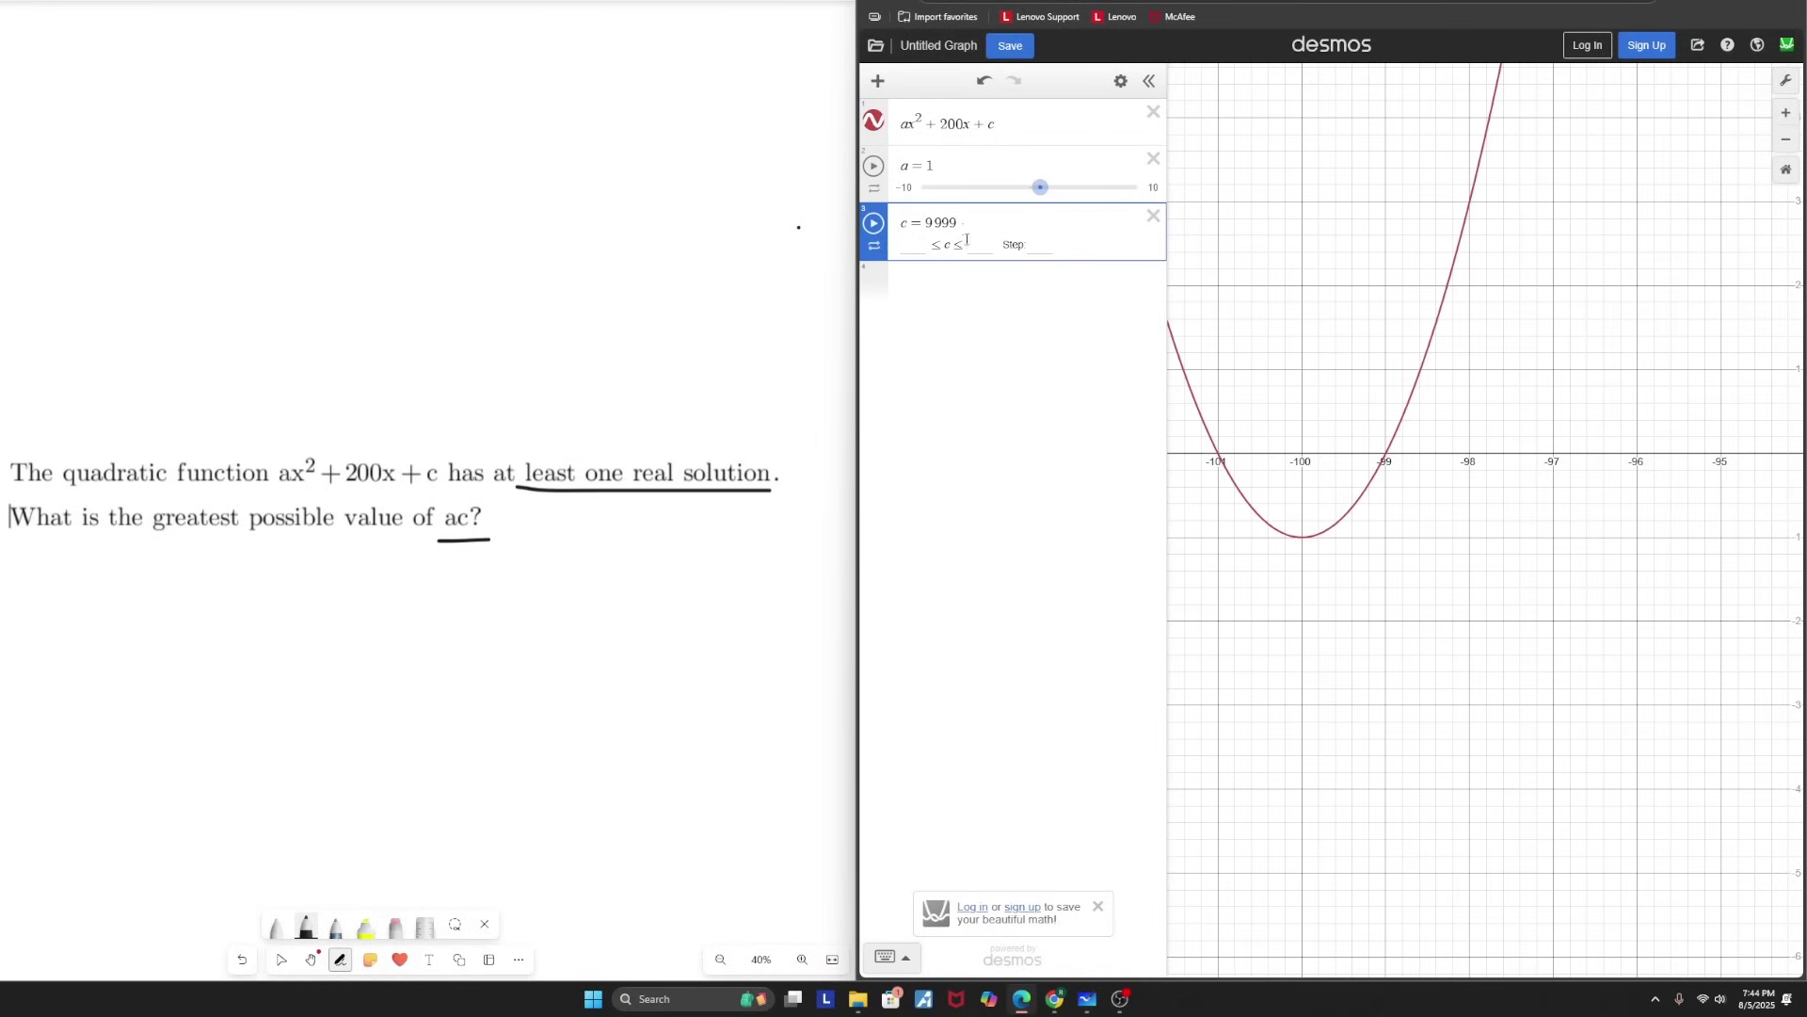
pyautogui.moveTo(957, 223); pyautogui.dragTo(949, 223)
pyautogui.write('100')
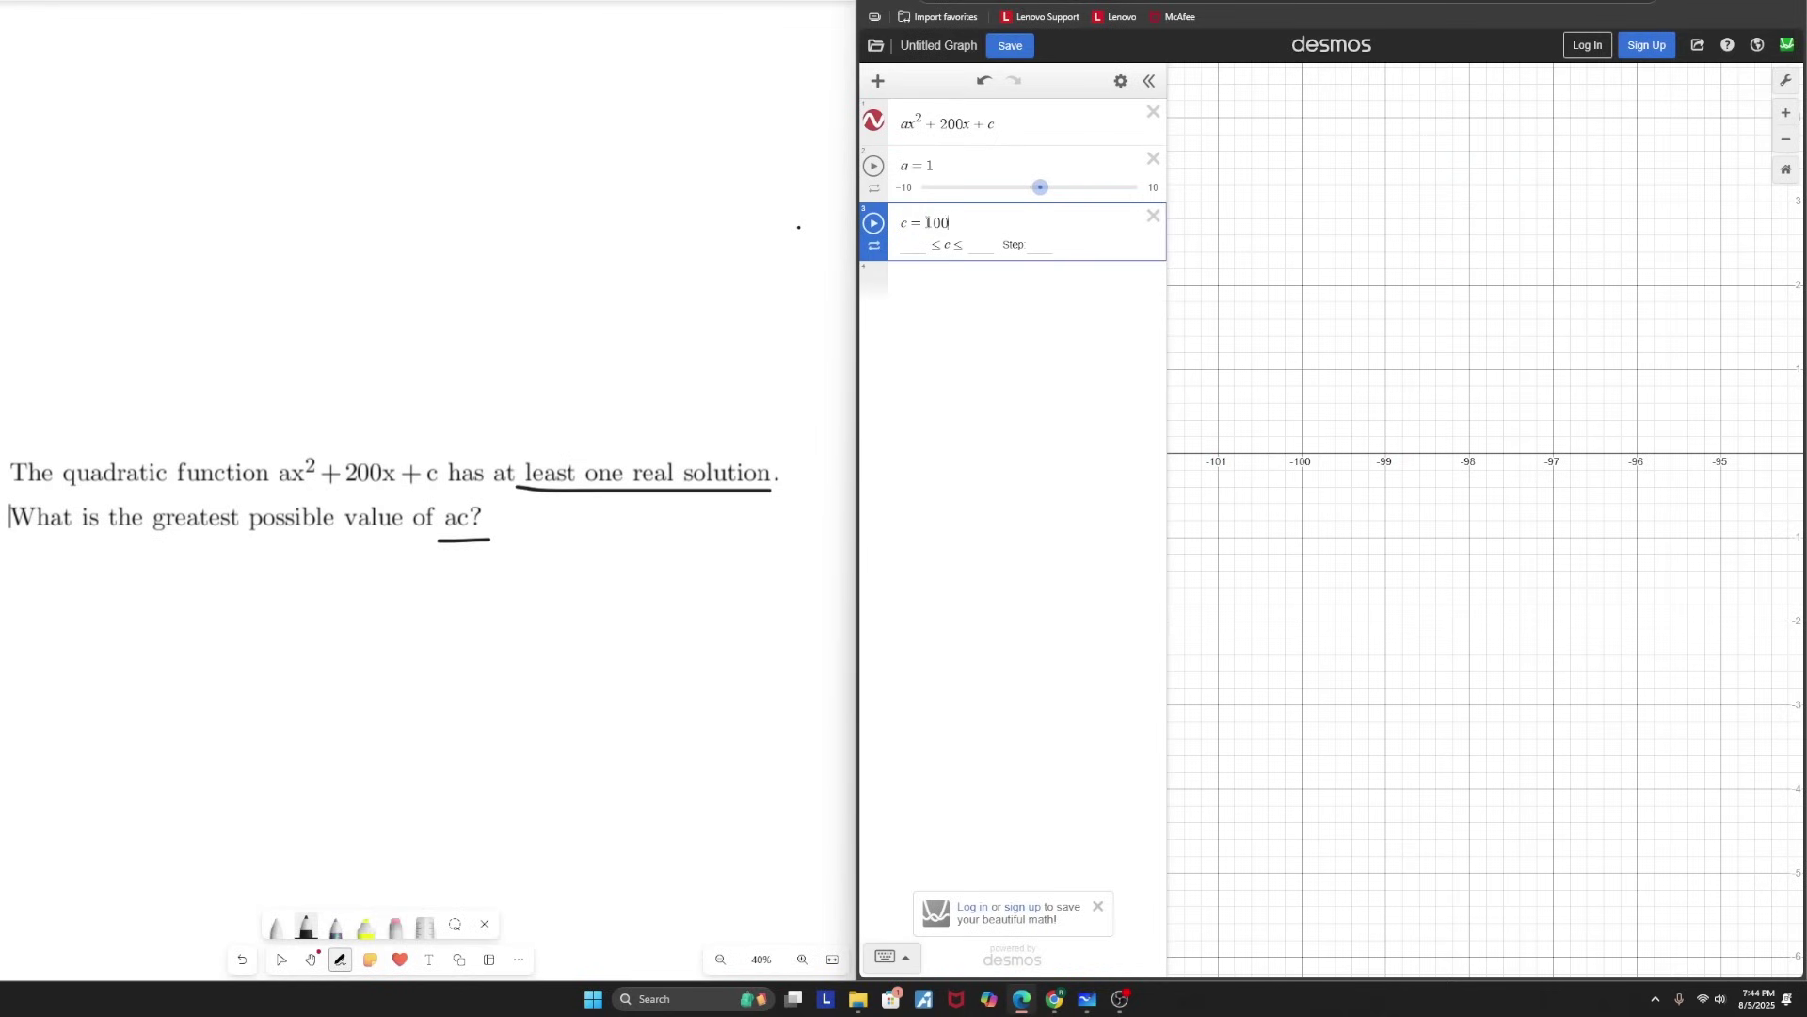
pyautogui.write('00')
pyautogui.scroll(-3, 1481, 474)
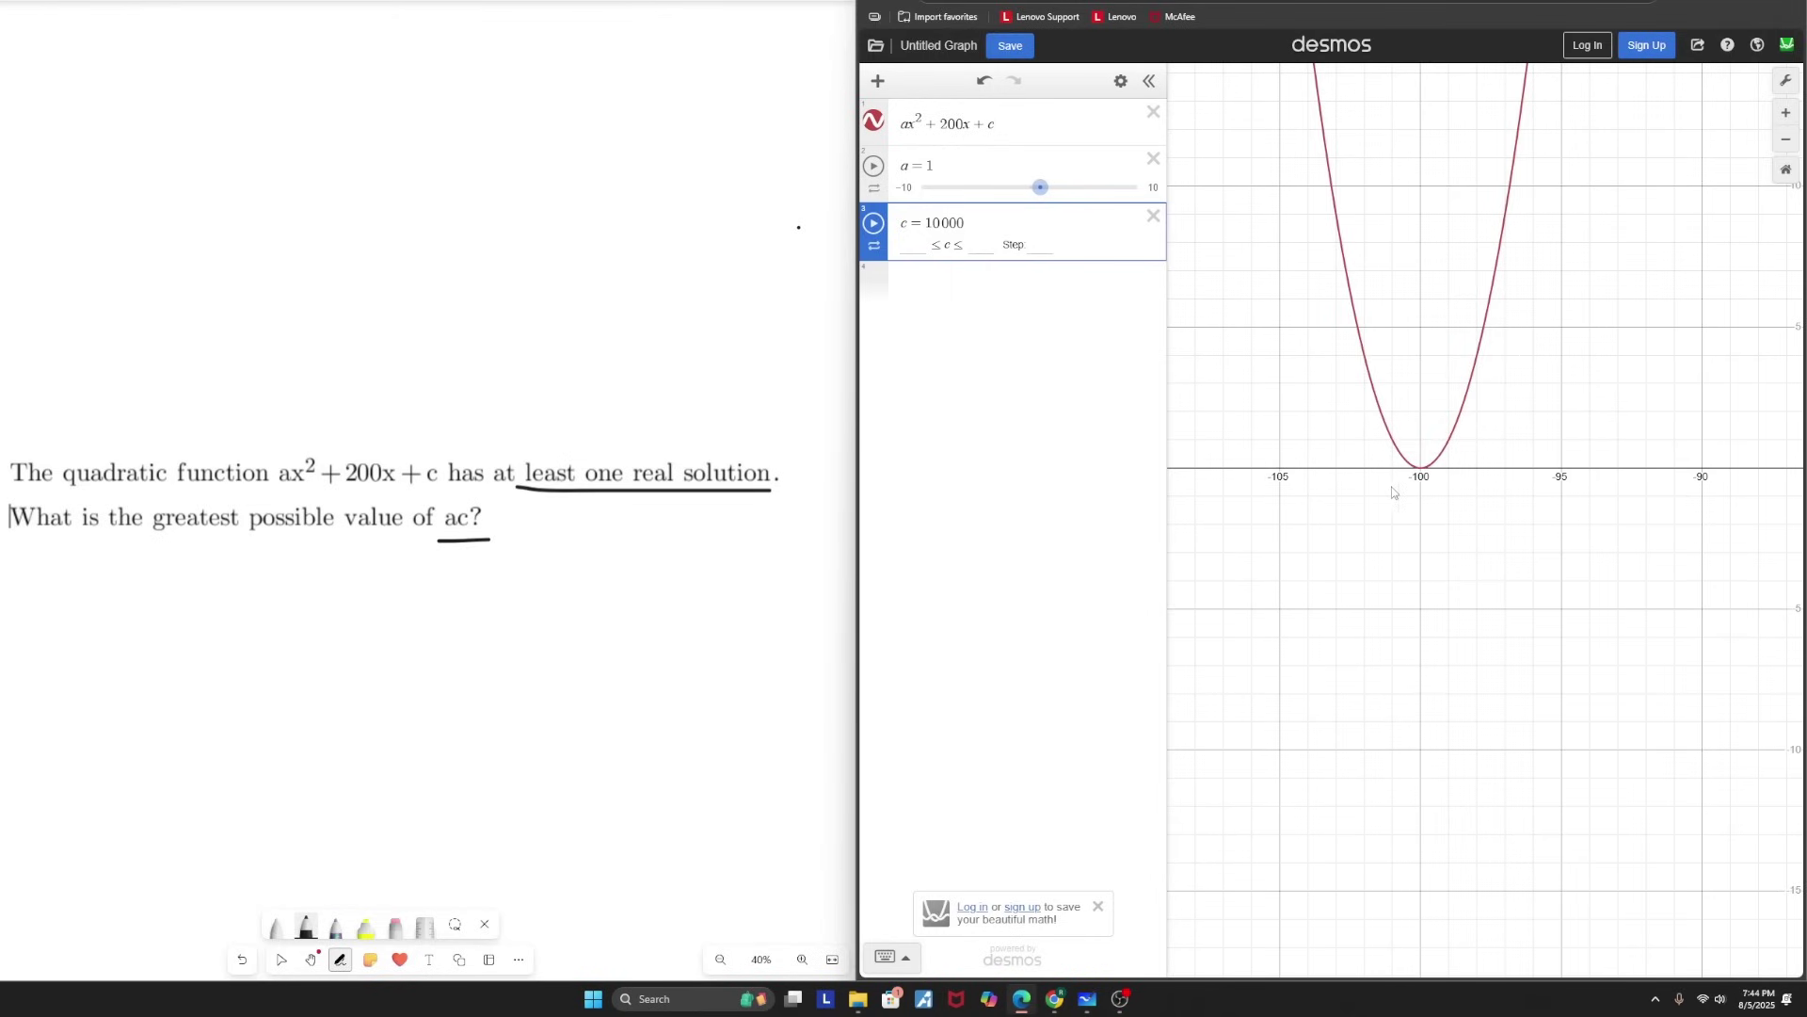
pyautogui.scroll(-2, 1511, 532)
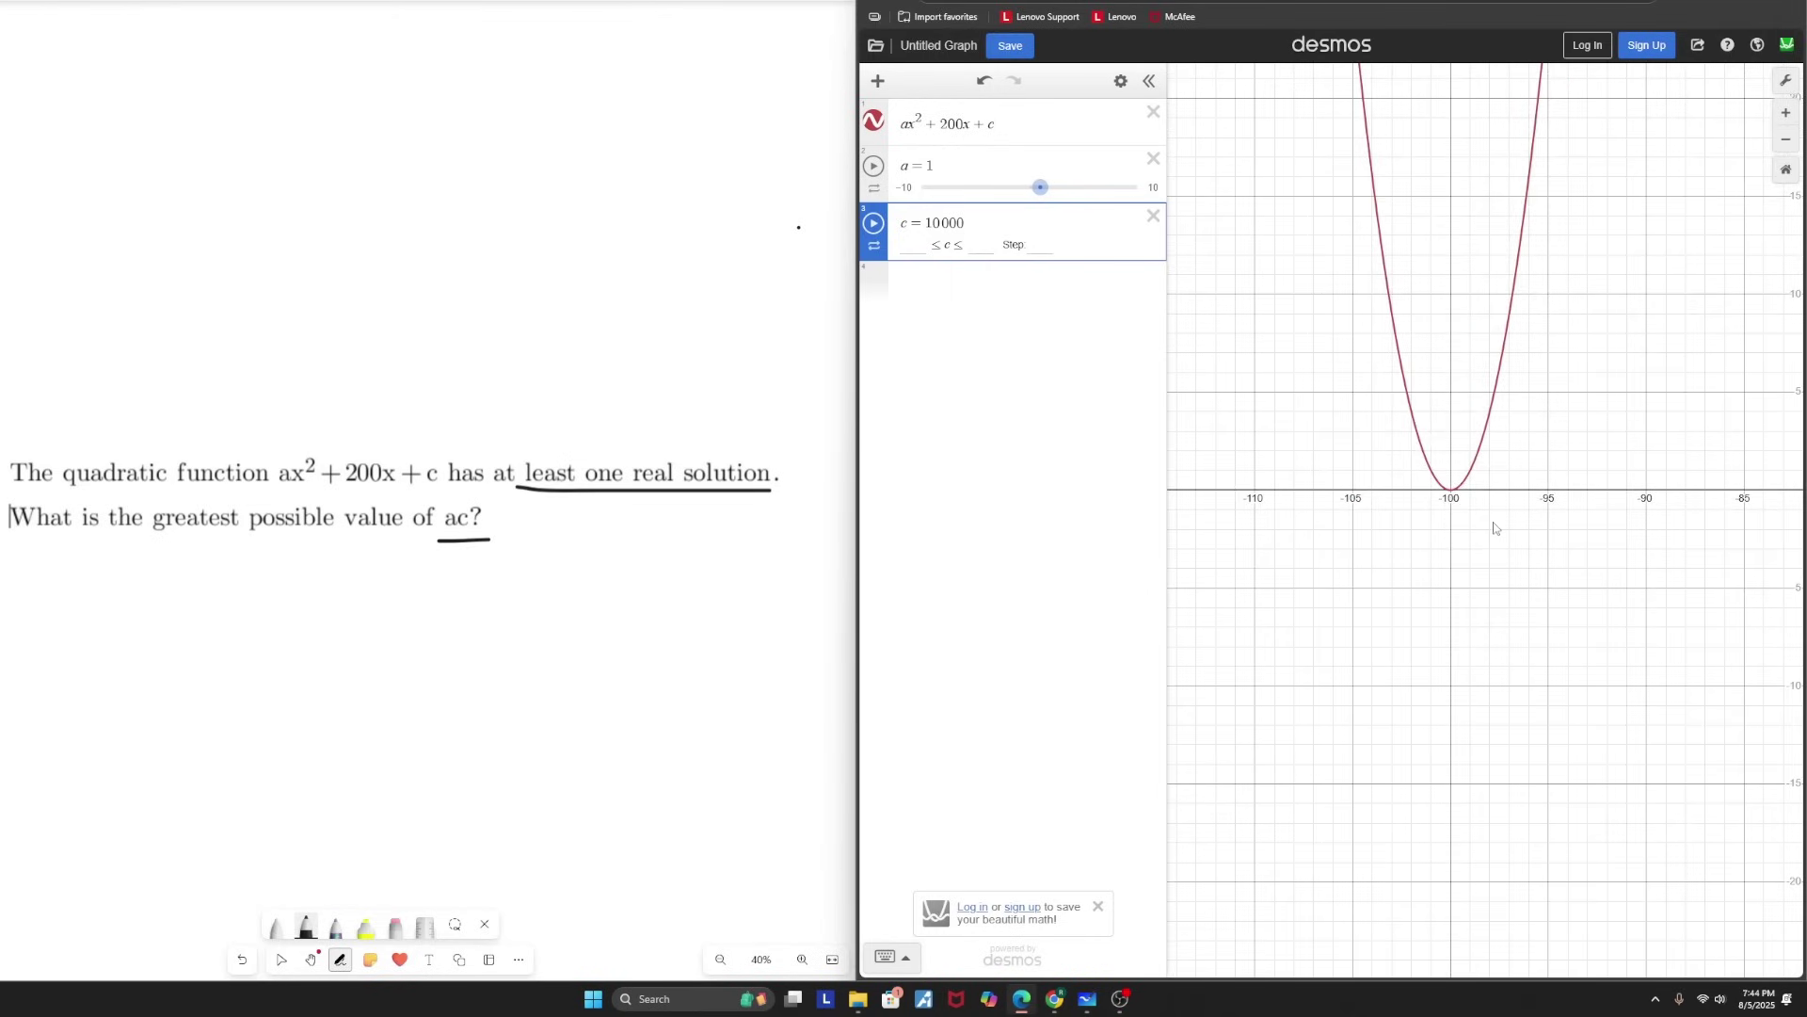
pyautogui.click(974, 294)
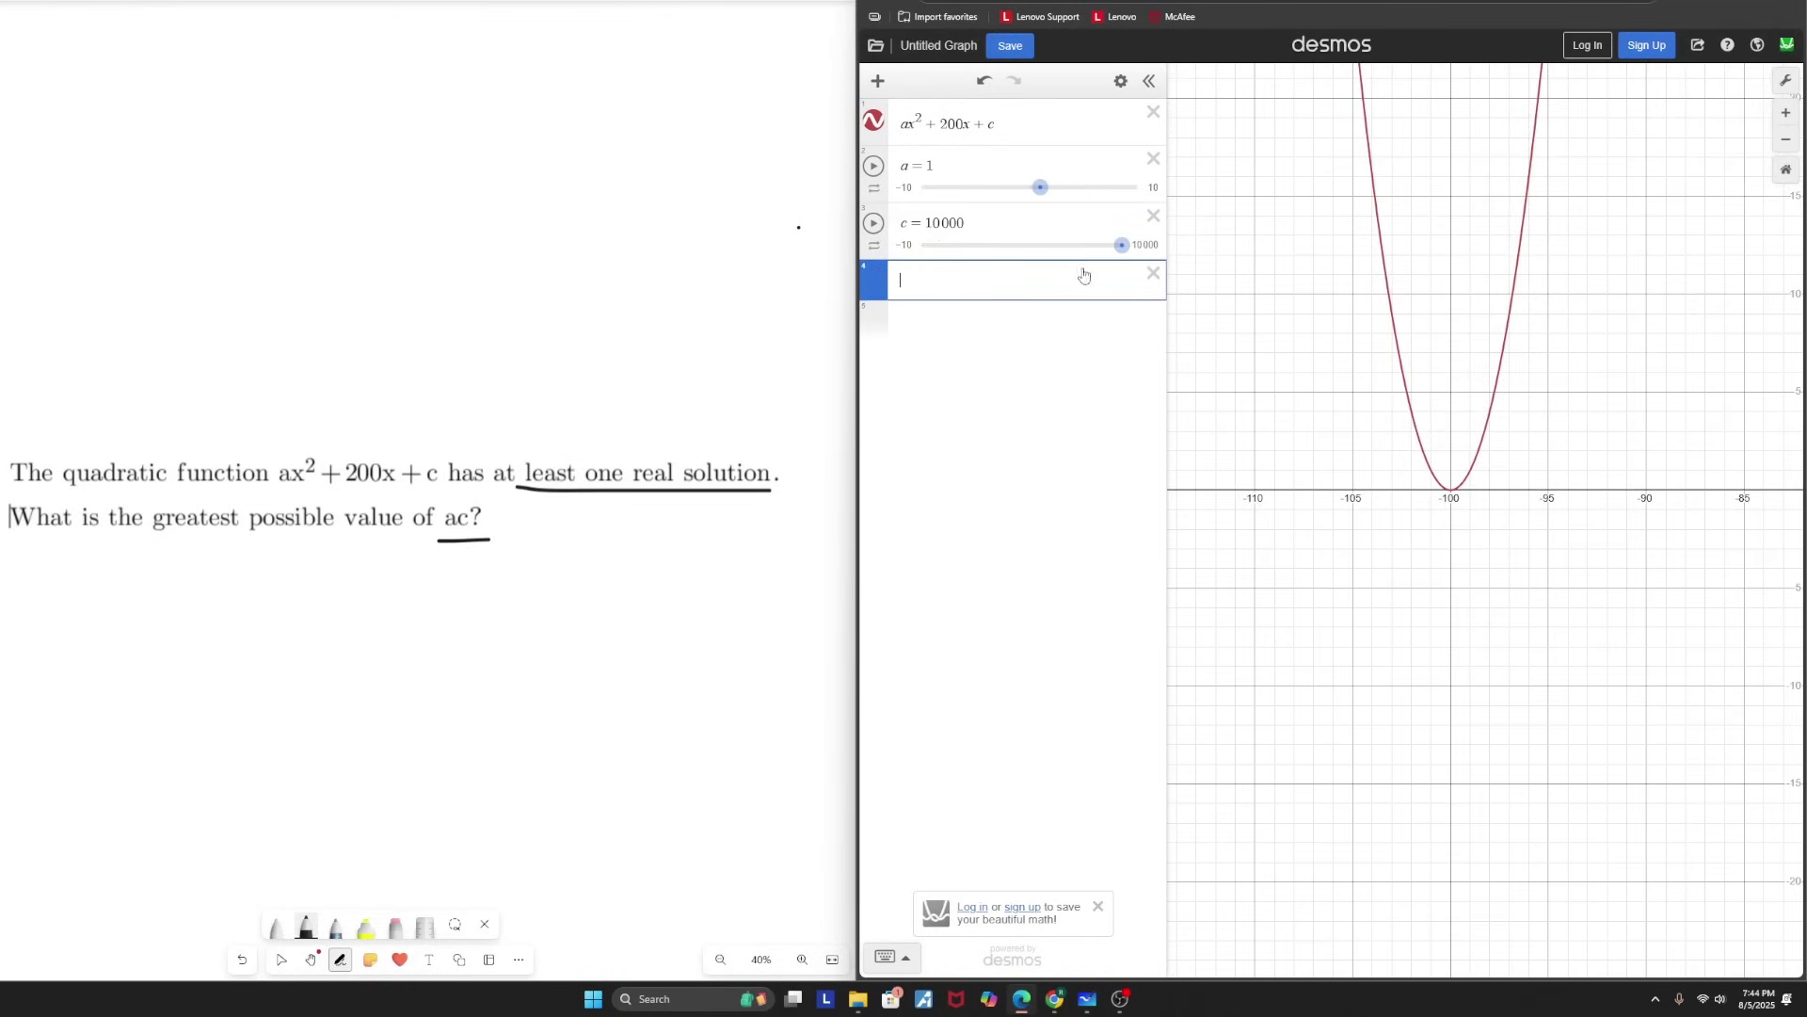
pyautogui.moveTo(1121, 253)
pyautogui.mouseDown()
pyautogui.moveTo(988, 249)
pyautogui.moveTo(1120, 246)
pyautogui.mouseUp()
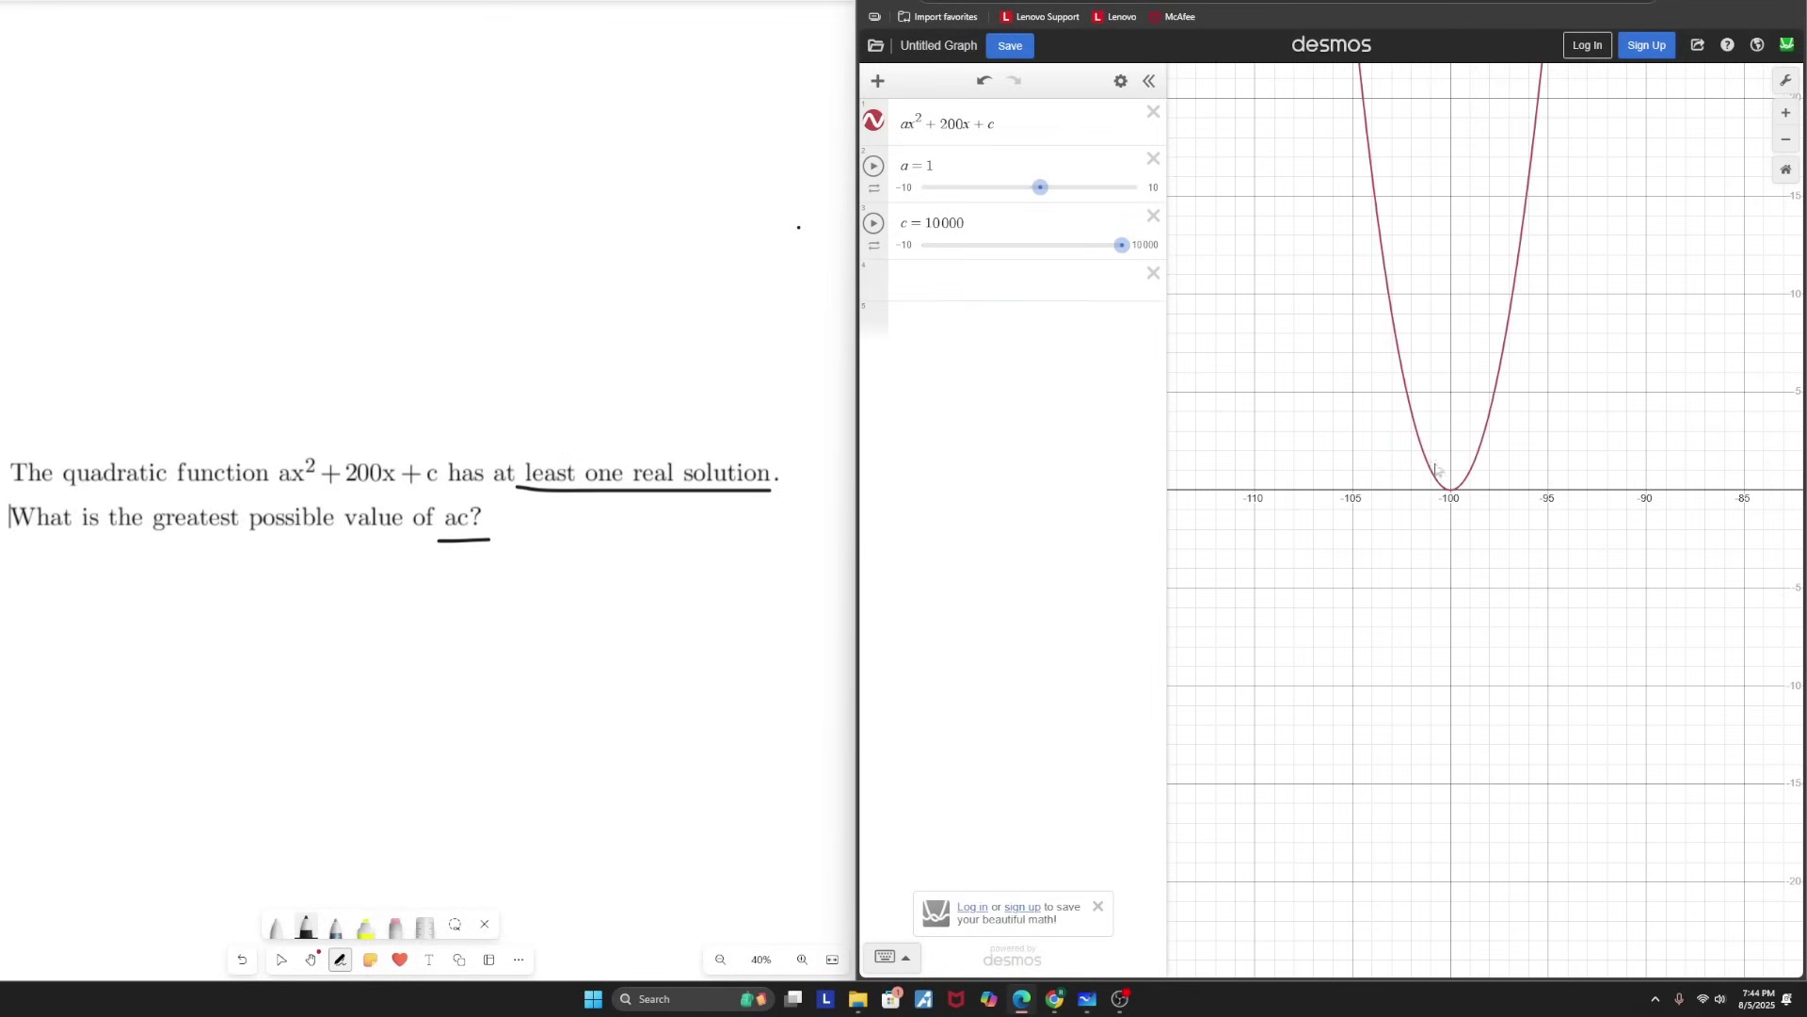
pyautogui.scroll(1, 1457, 508)
pyautogui.scroll(2, 1457, 509)
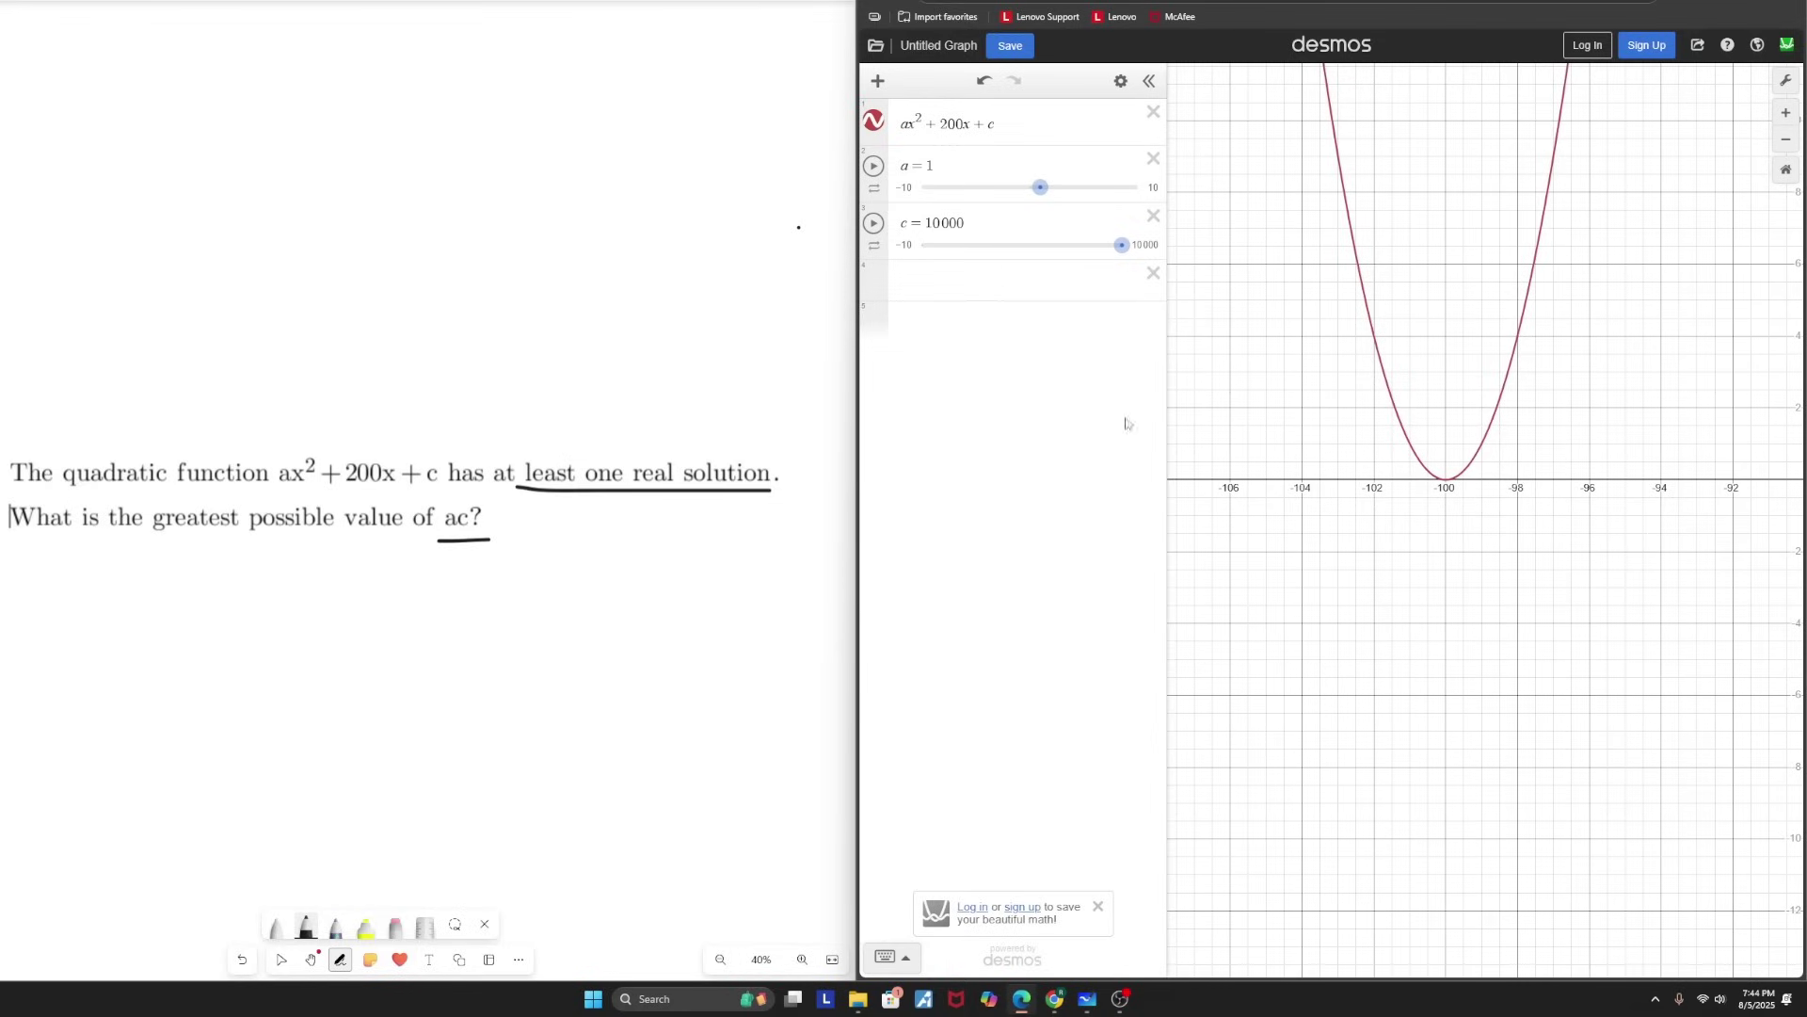
# - Delete both sliders, define a = 10000 and c = 1, and zoom in on the origin
pyautogui.click(1153, 159)
pyautogui.click(1153, 179)
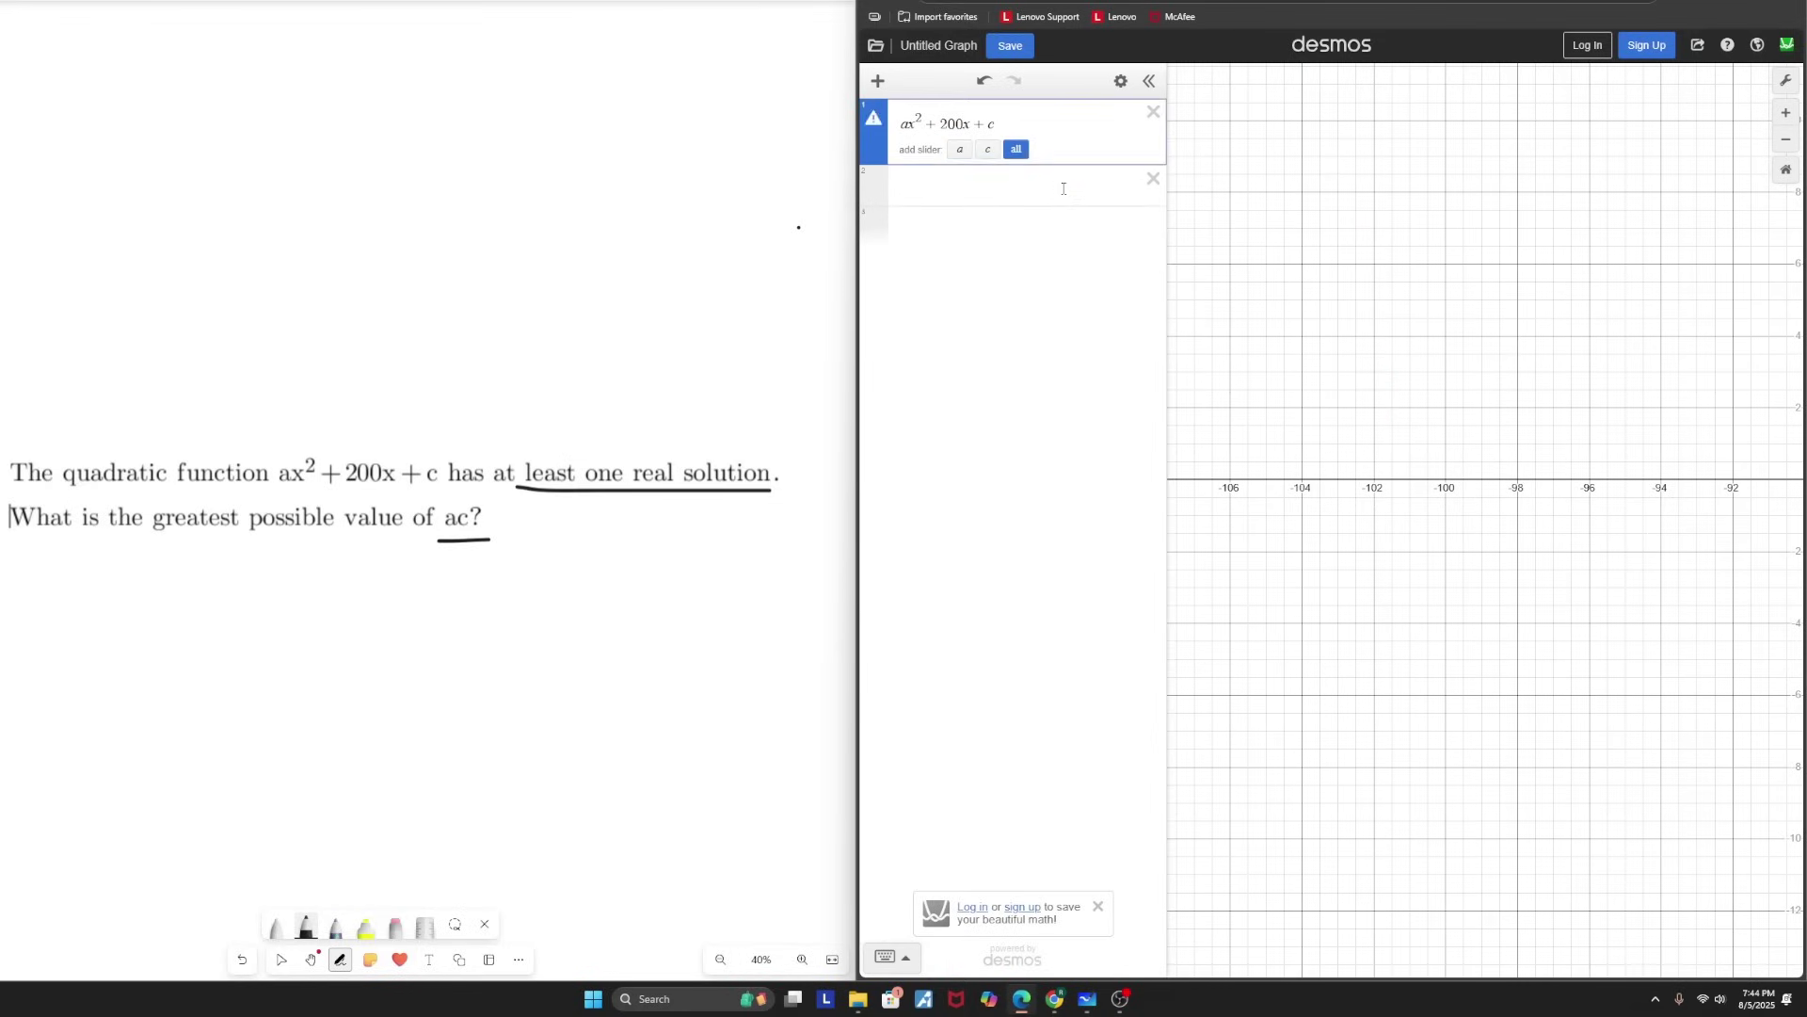
pyautogui.click(1061, 187)
pyautogui.write('a = 10000')
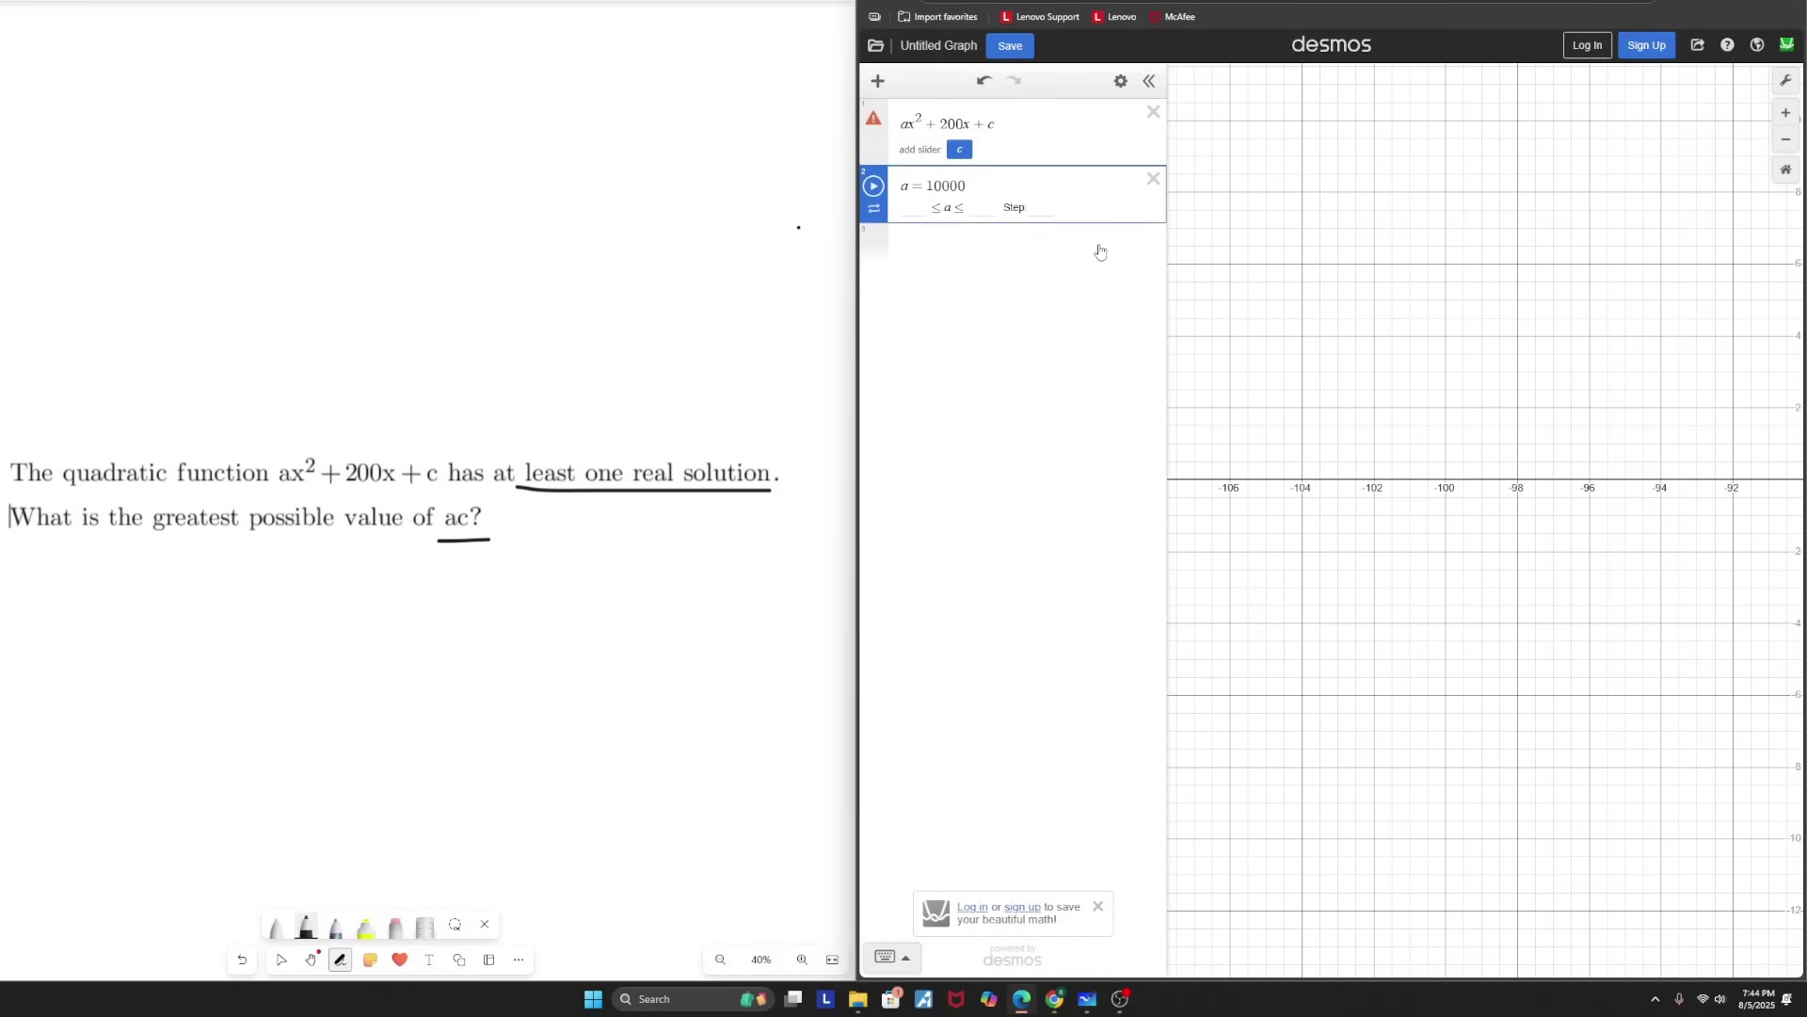
pyautogui.click(1099, 251)
pyautogui.write('c=1')
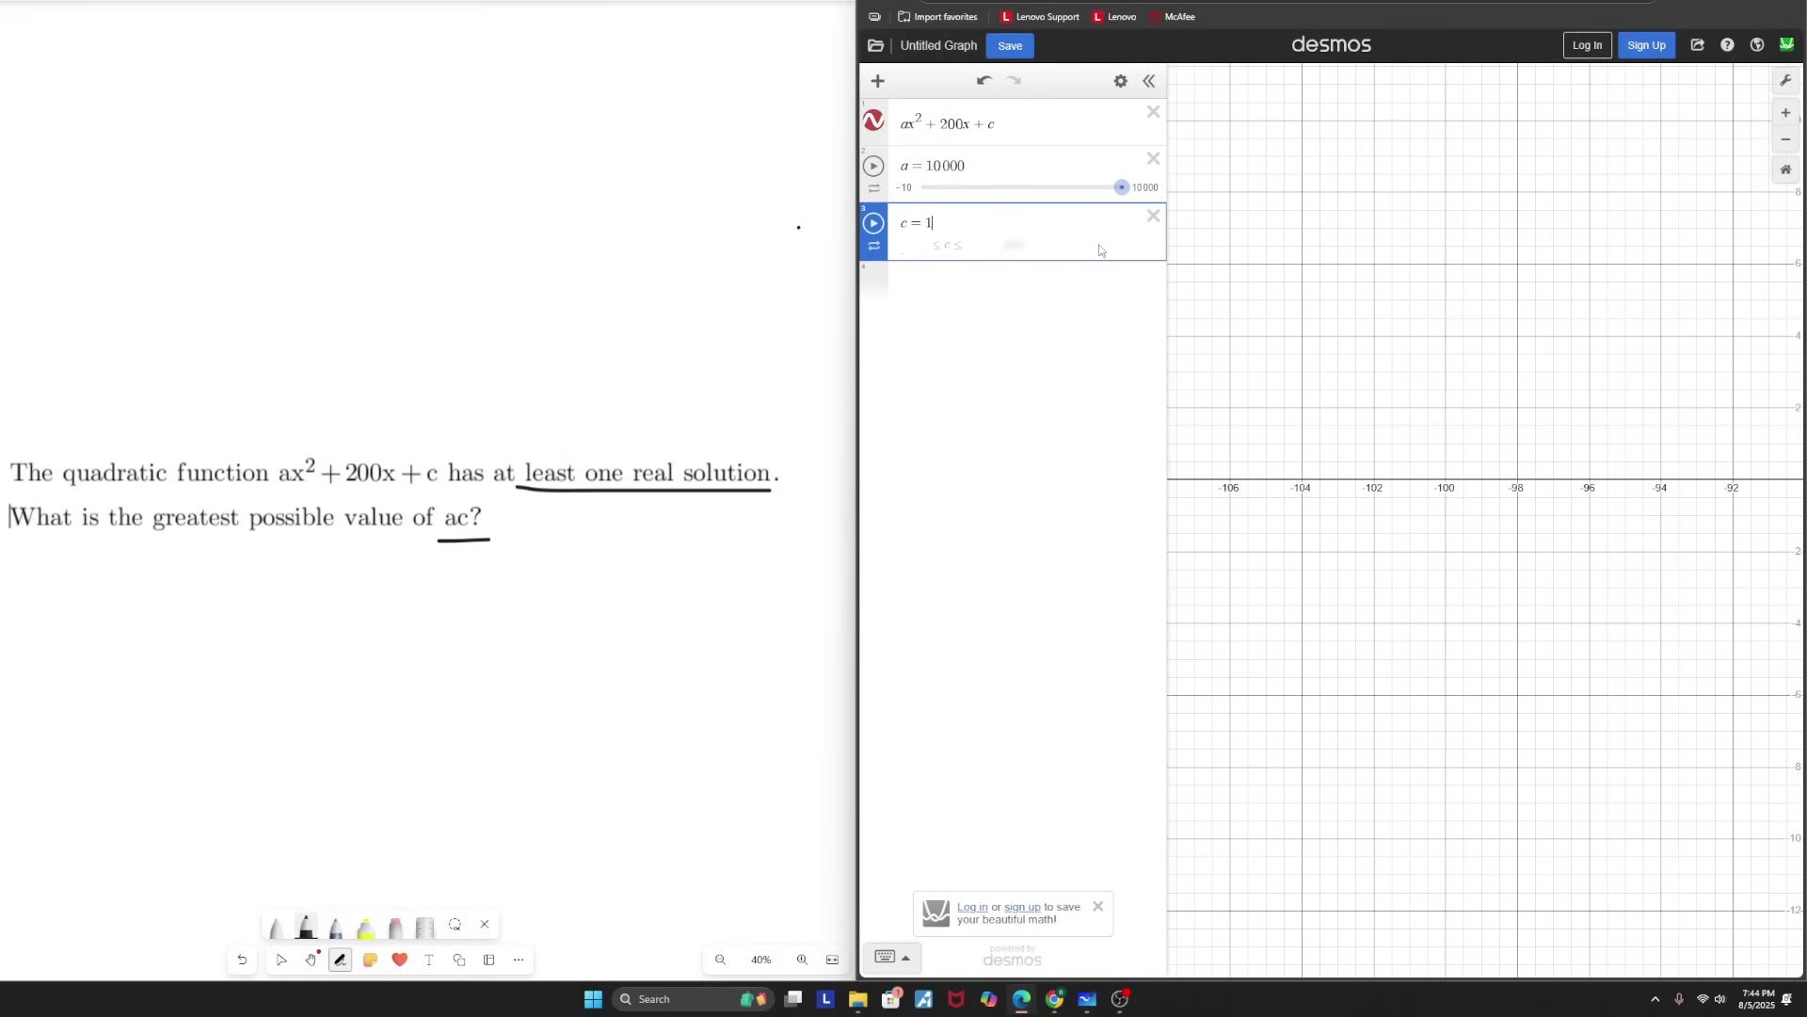
pyautogui.scroll(-5, 1388, 415)
pyautogui.scroll(-10, 1387, 415)
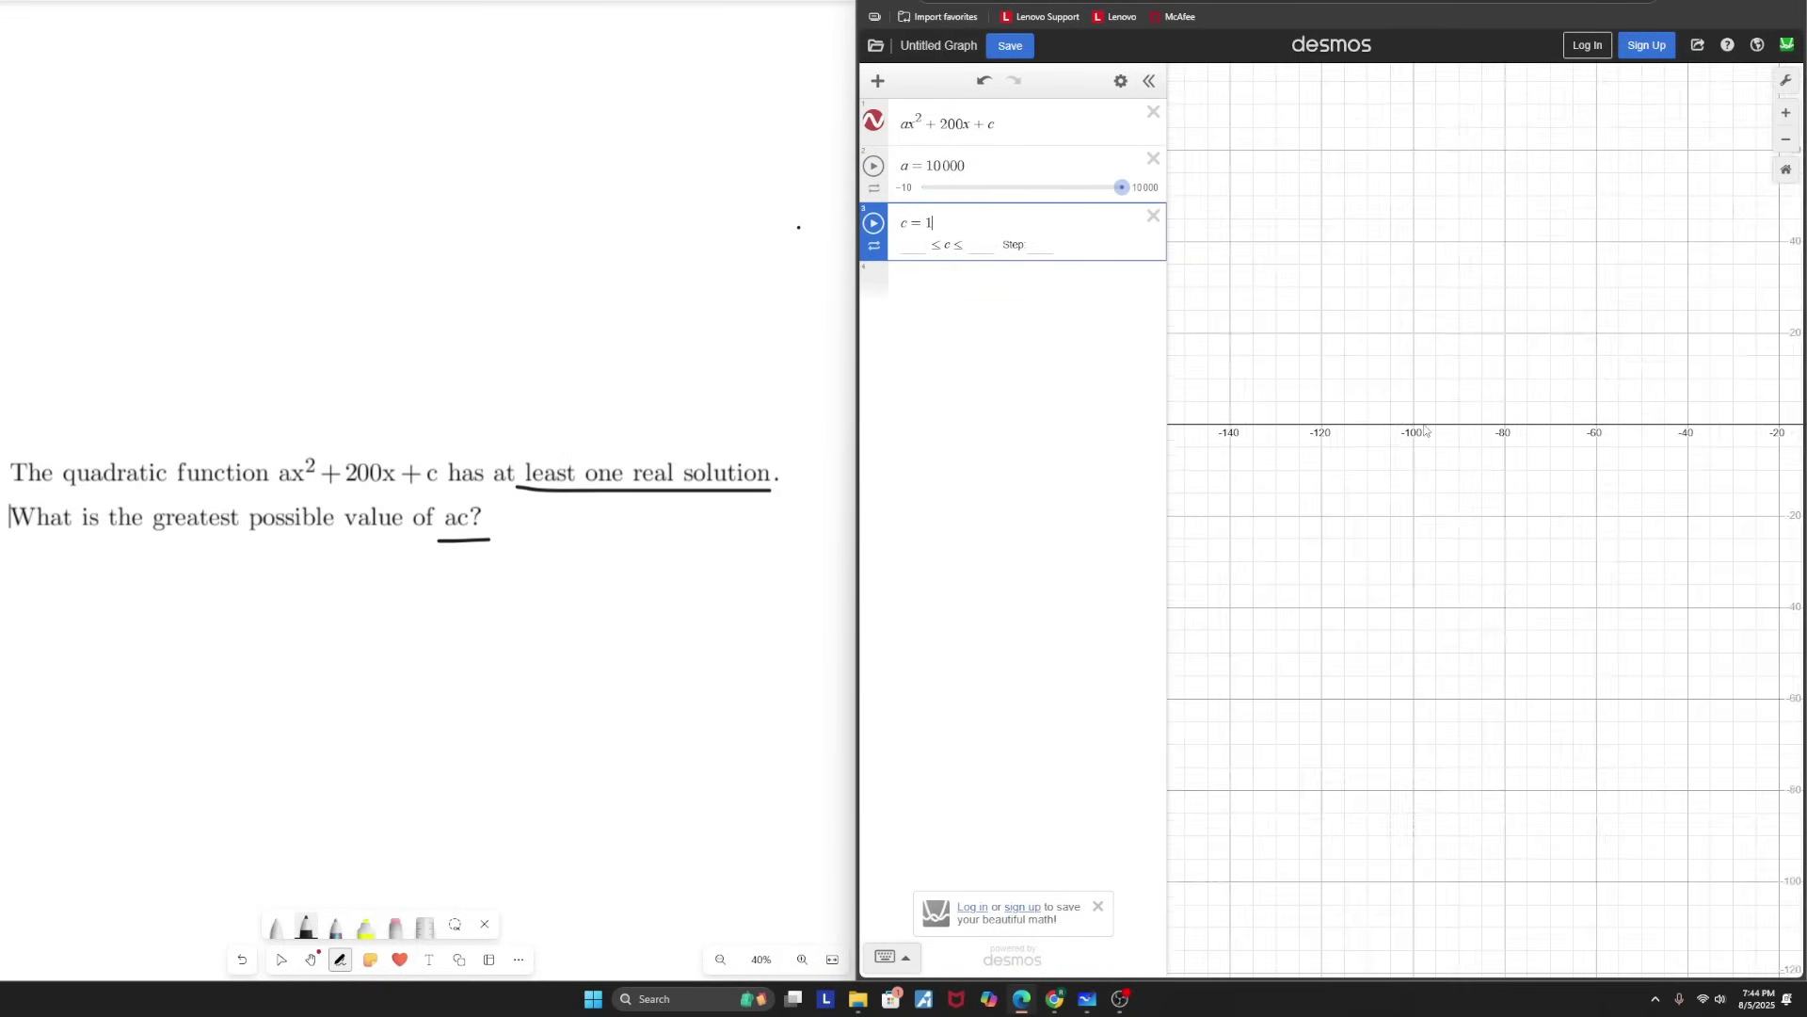
pyautogui.scroll(12, 1560, 434)
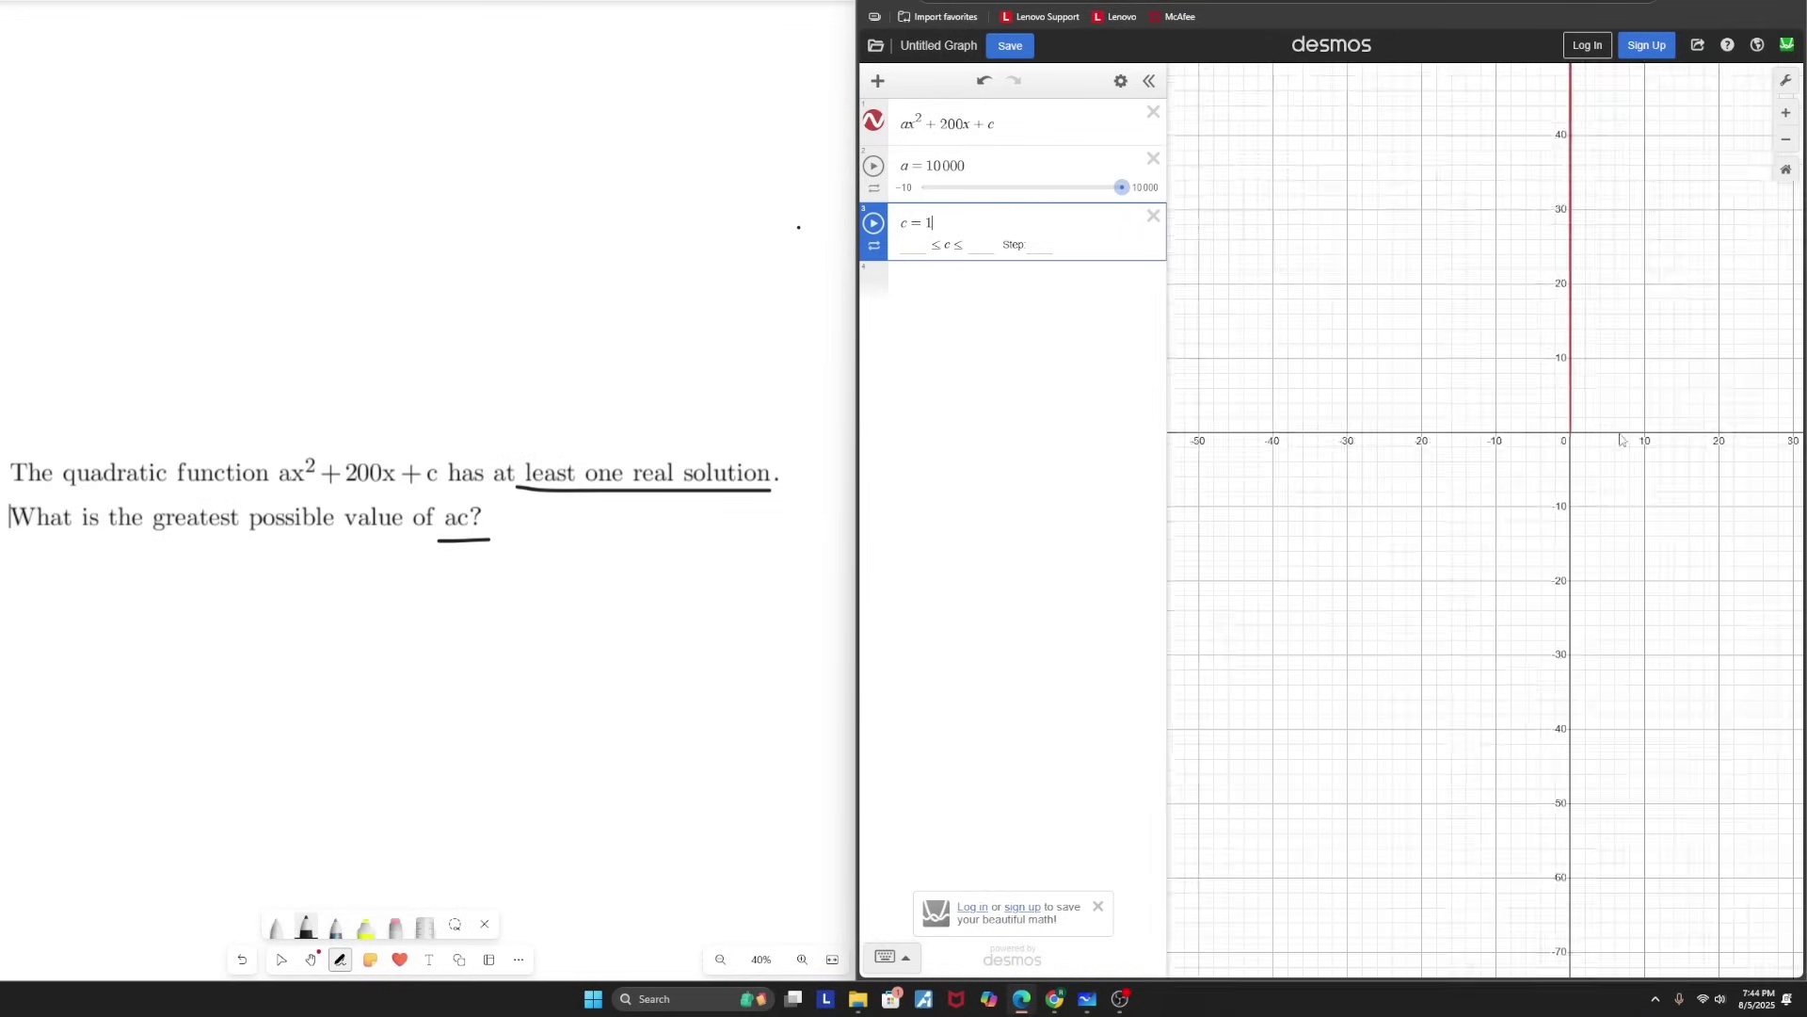
pyautogui.scroll(6, 1560, 435)
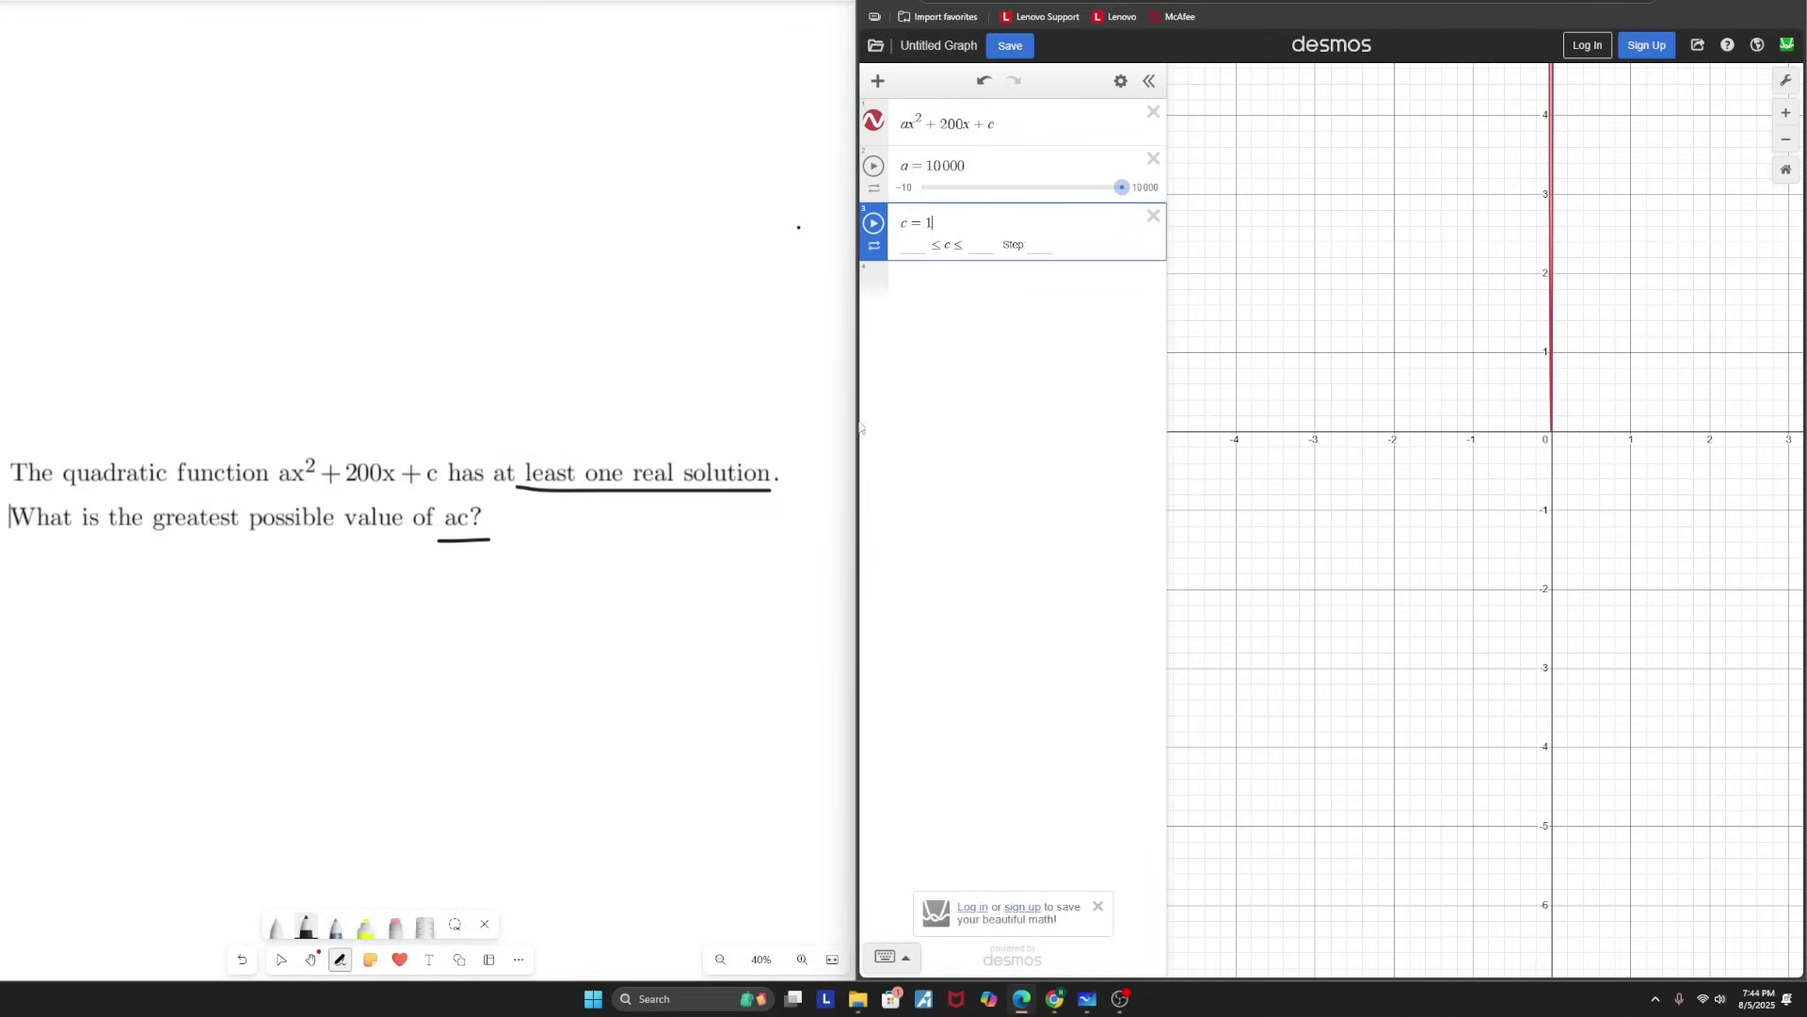
pyautogui.scroll(8, 1511, 429)
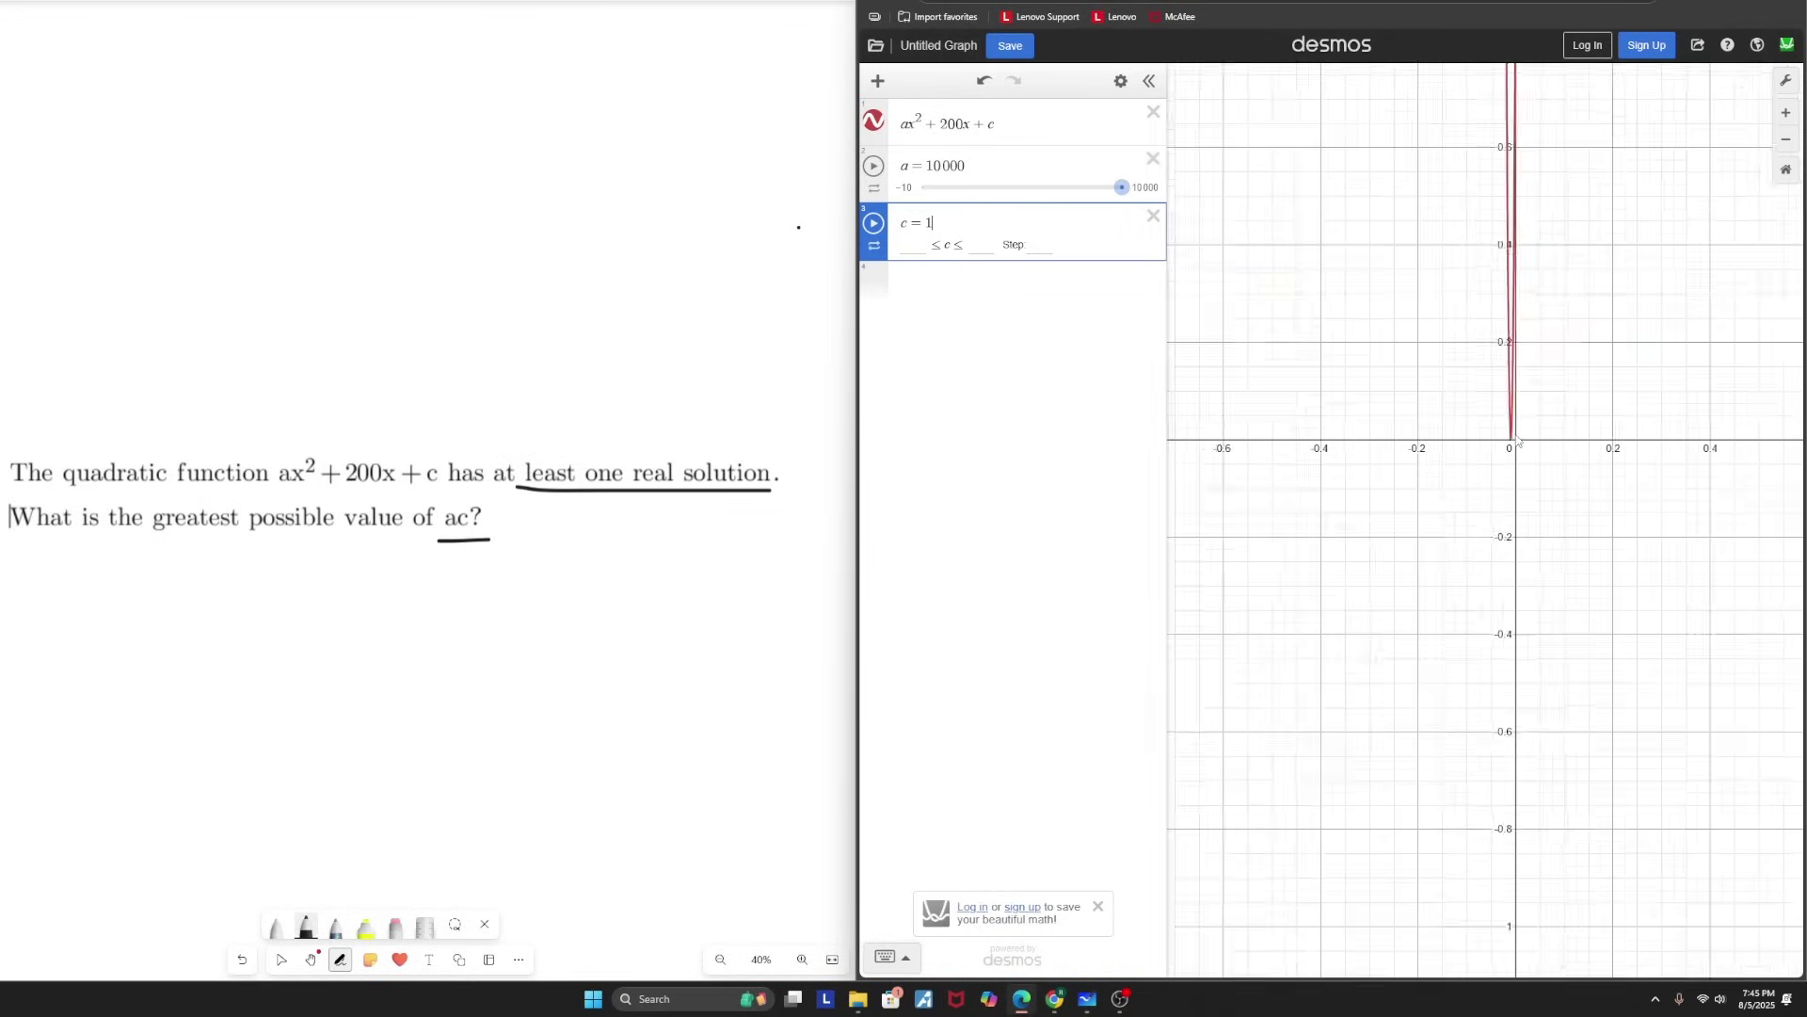
# - Show the coordinates of the parabola's vertex
pyautogui.click(1507, 441)
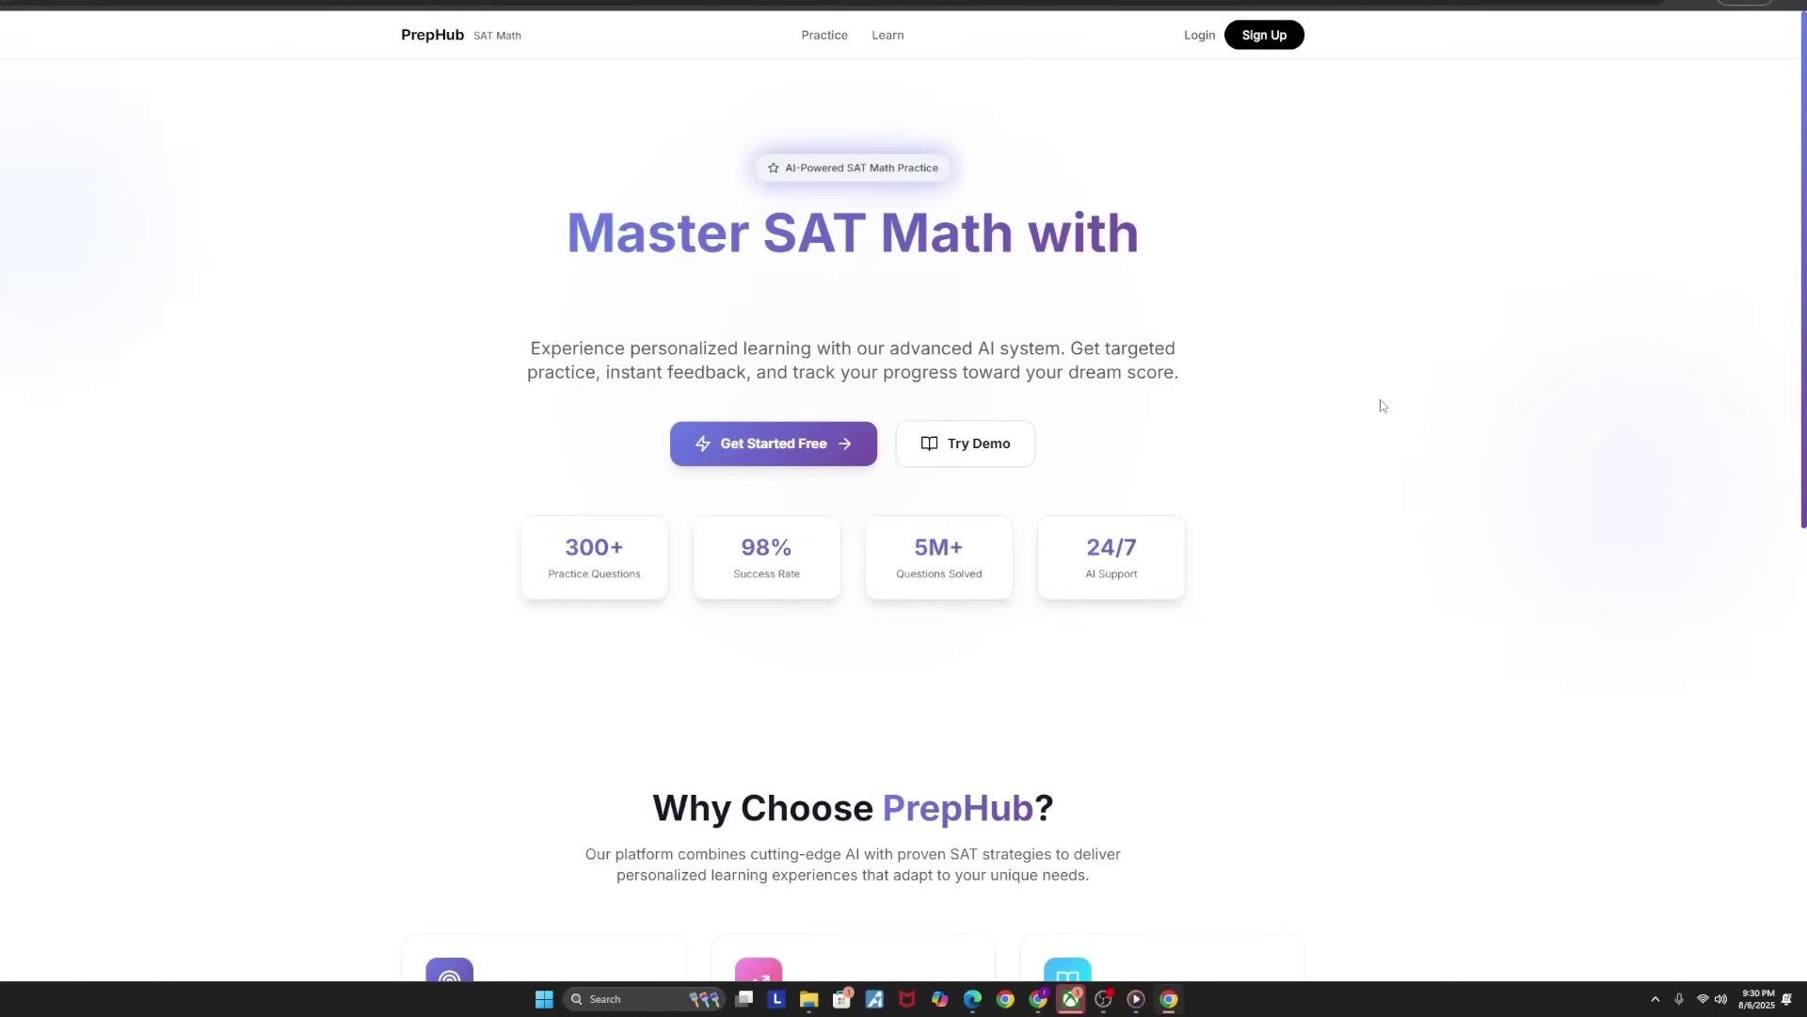